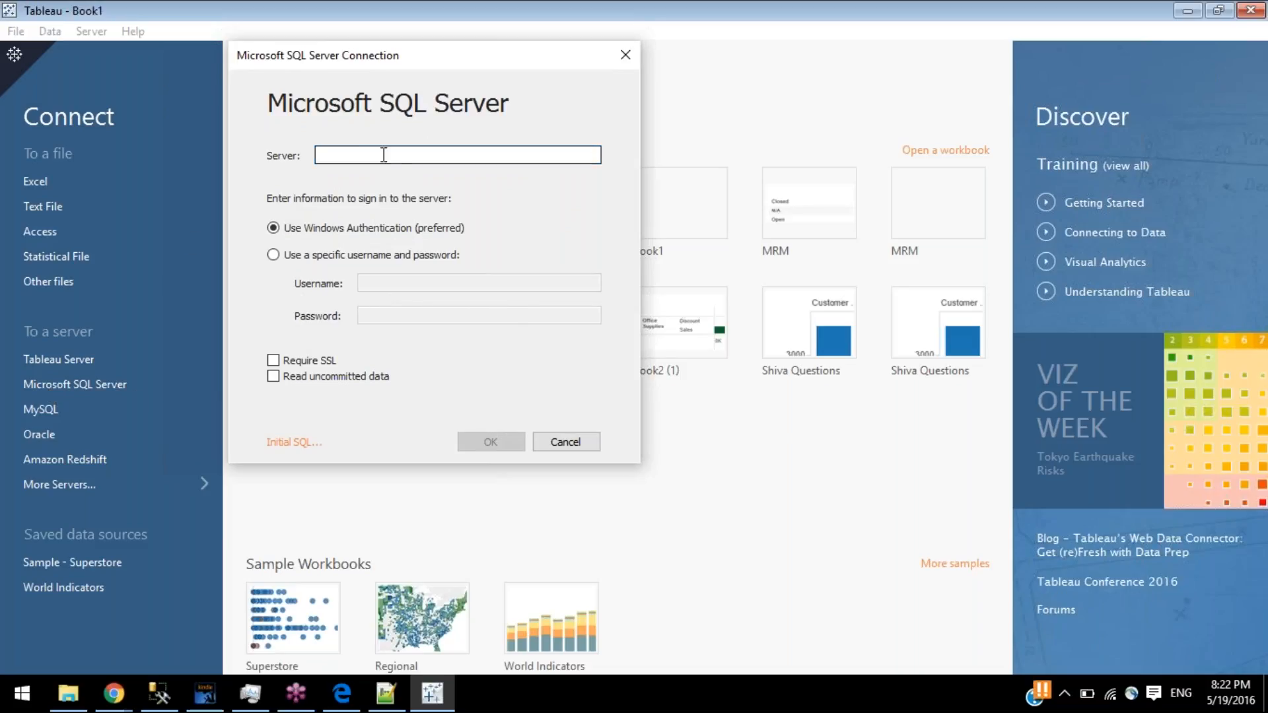
# - Connect to the Microsoft SQL Server DESKTOP-L7FH5TF using Windows Authentication
pyautogui.write('DESKTOP-L7FH5TF')
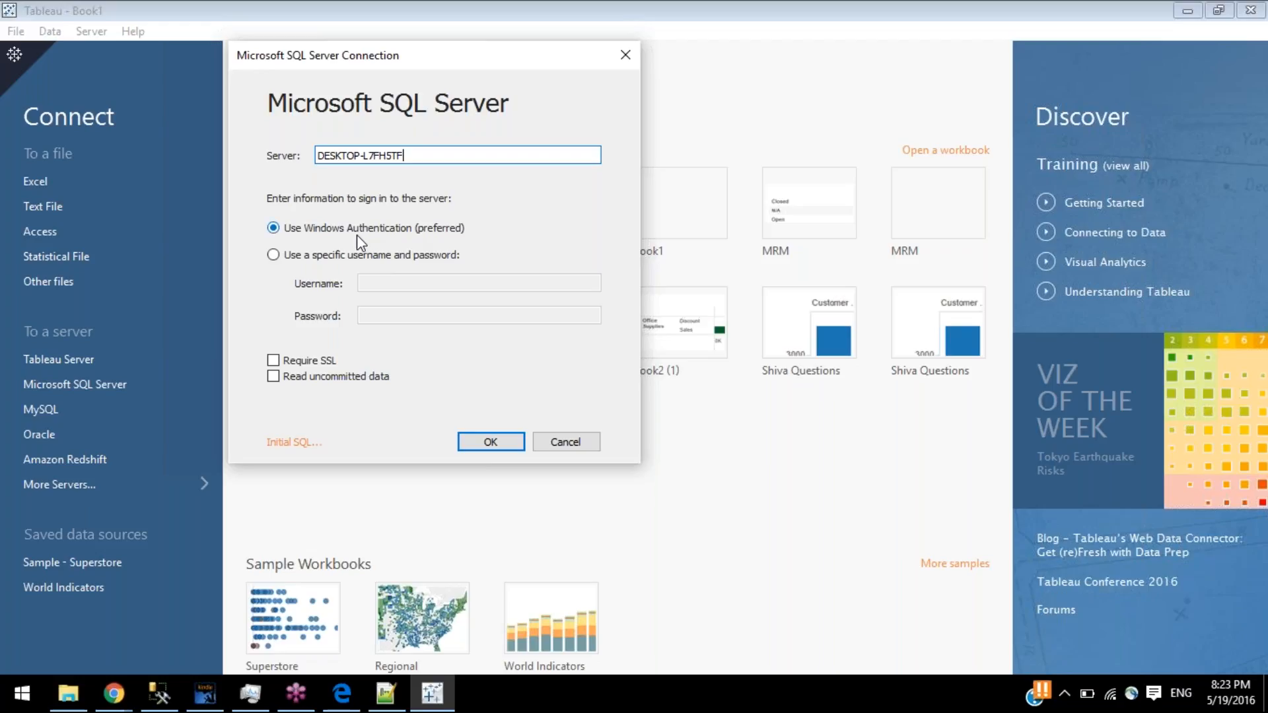
pyautogui.click(490, 449)
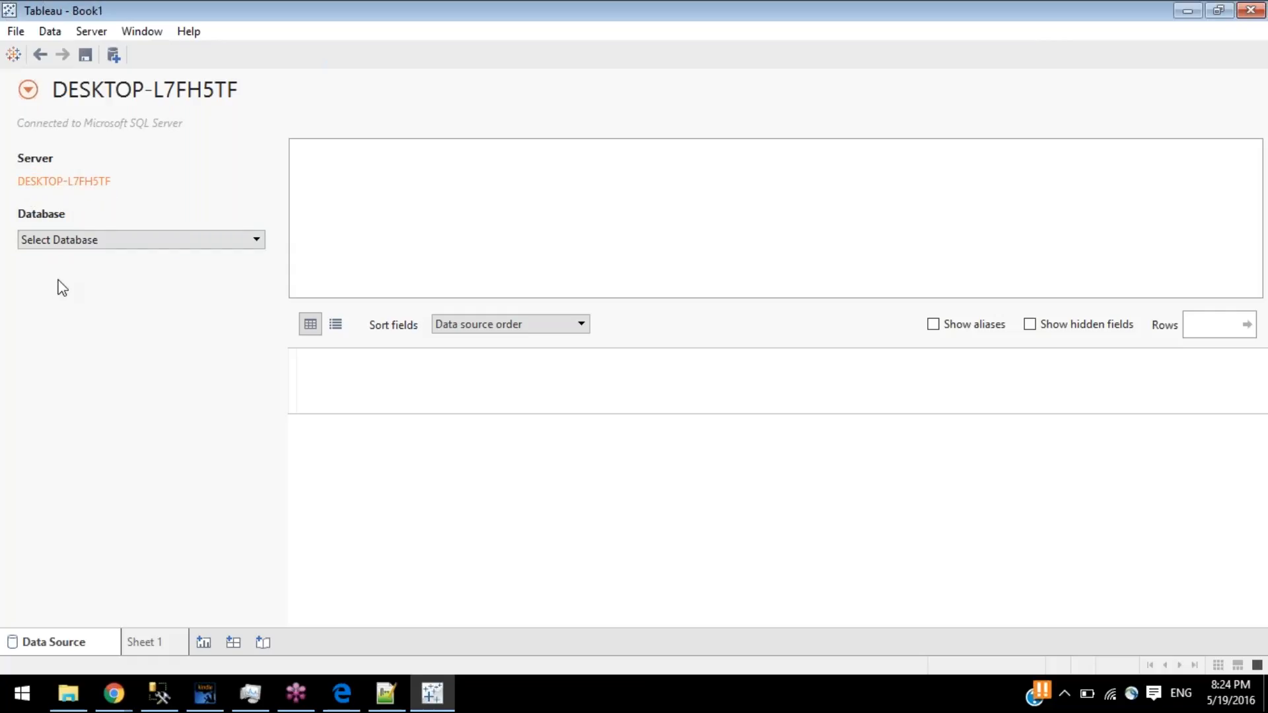
# - Switch to SQL Server Management Studio and expand the Databases folder to examine the databases on the server
pyautogui.click(159, 693)
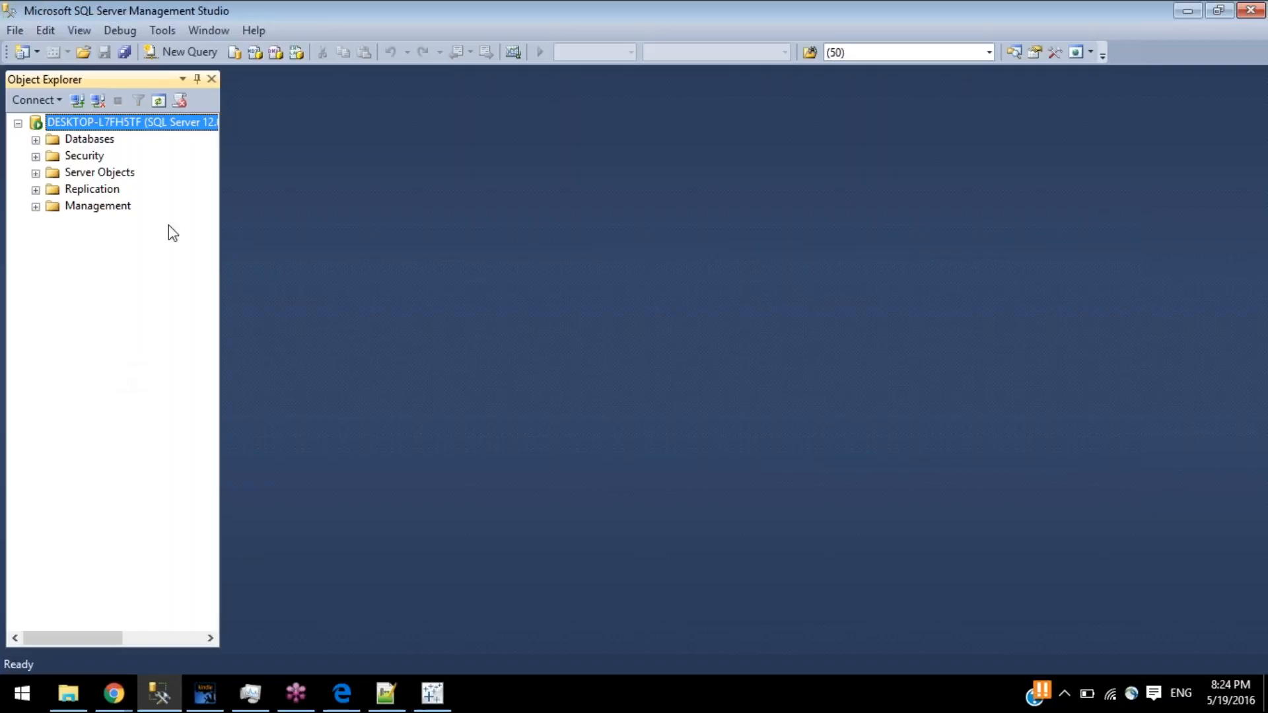
pyautogui.click(36, 140)
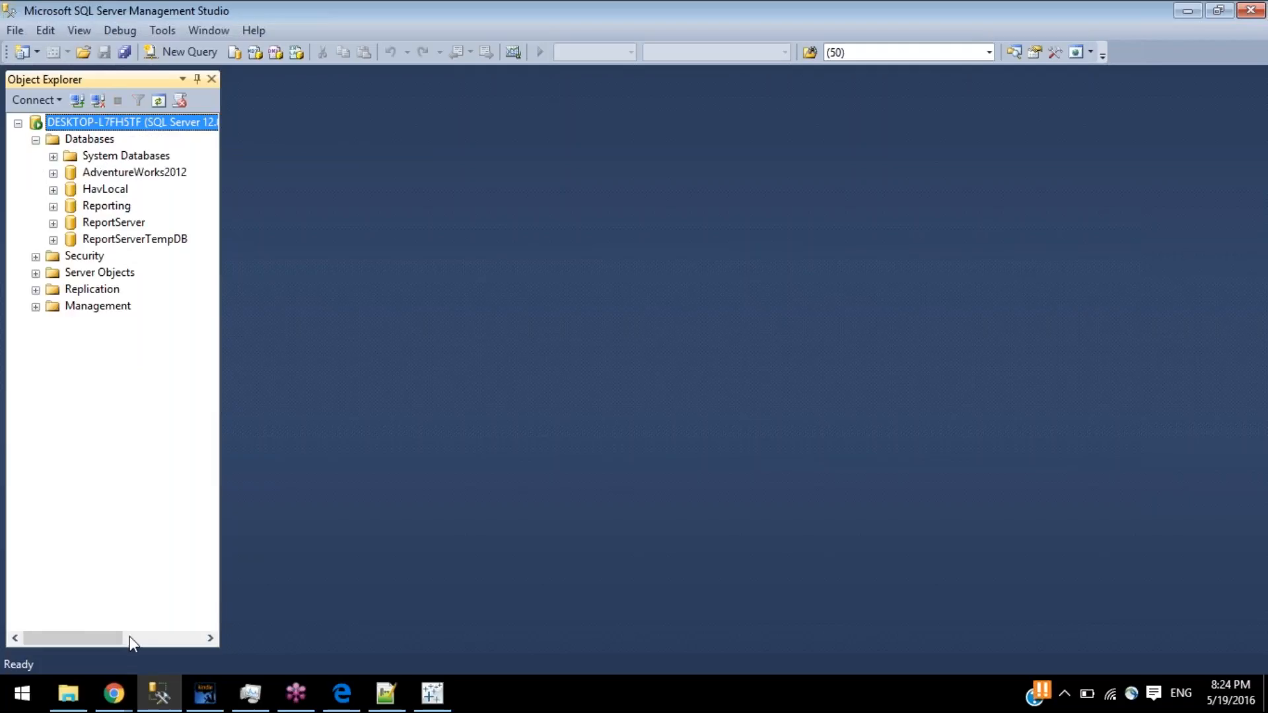
# - Return to Tableau and select AdventureWorks2012 as the database for the connection
pyautogui.click(159, 694)
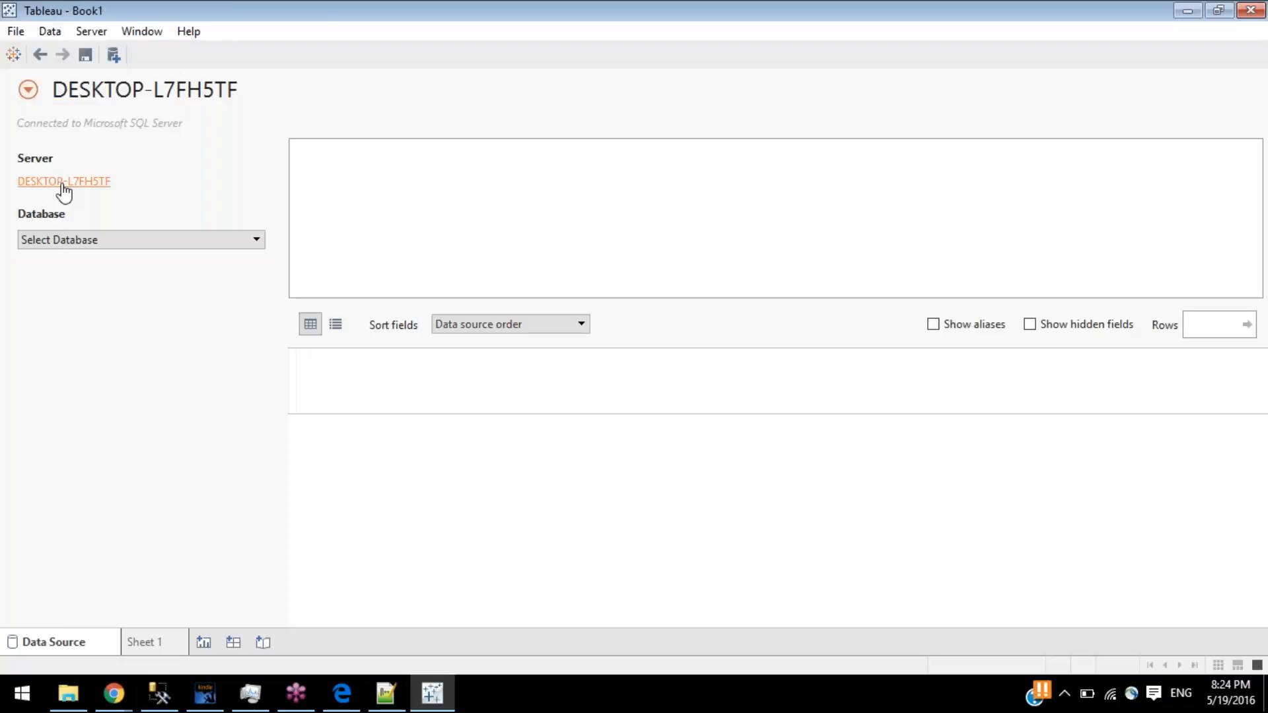
pyautogui.click(62, 240)
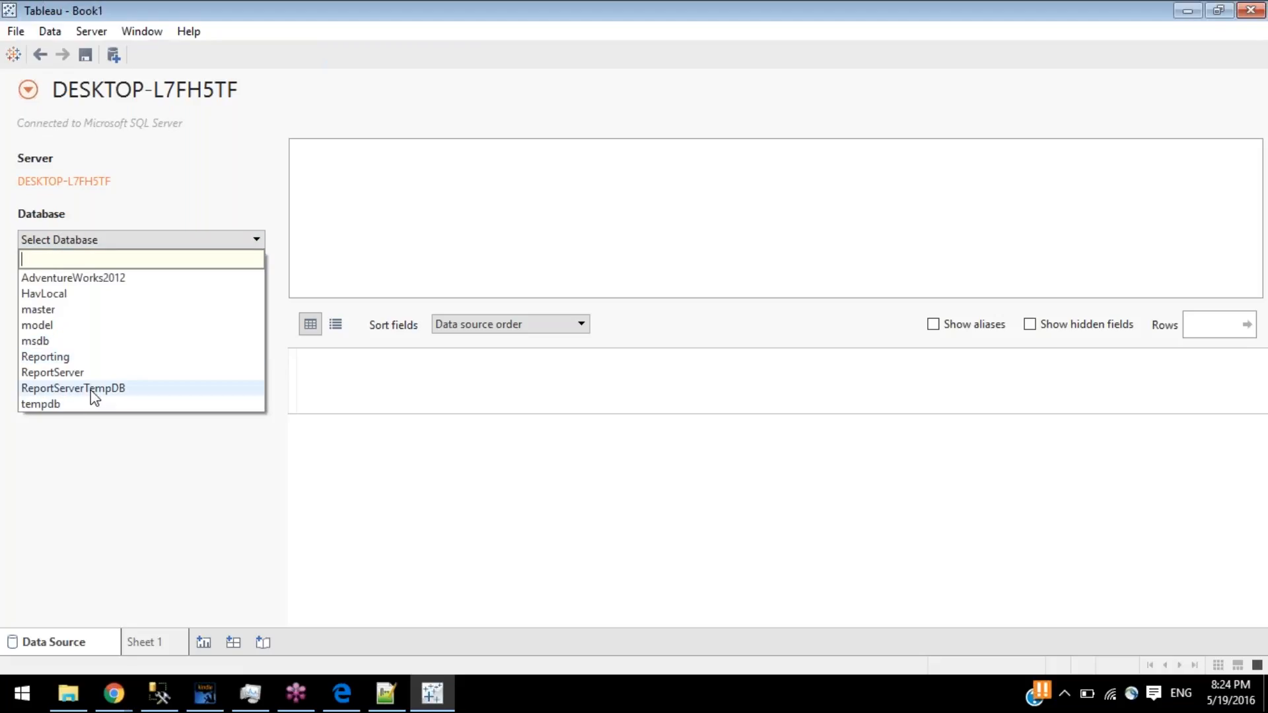
pyautogui.click(39, 279)
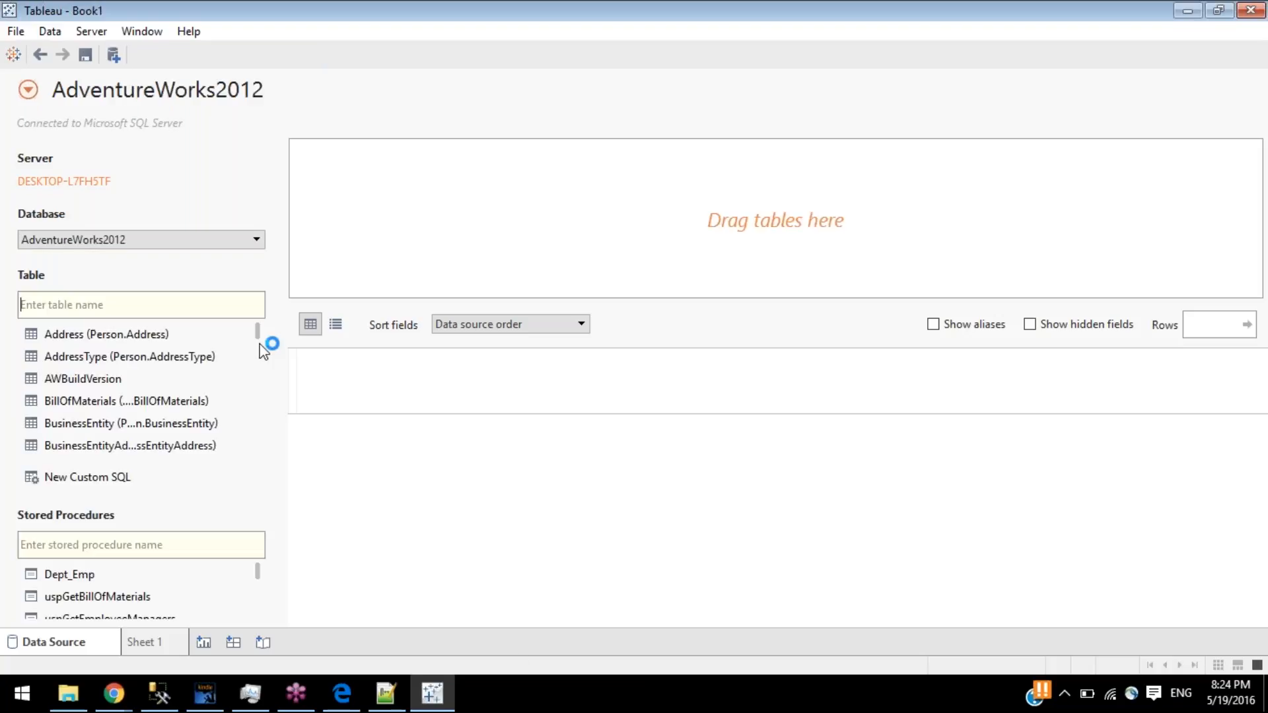
# - Look through the tables and stored procedures available in the AdventureWorks2012 database
pyautogui.scroll(-9, 132, 397)
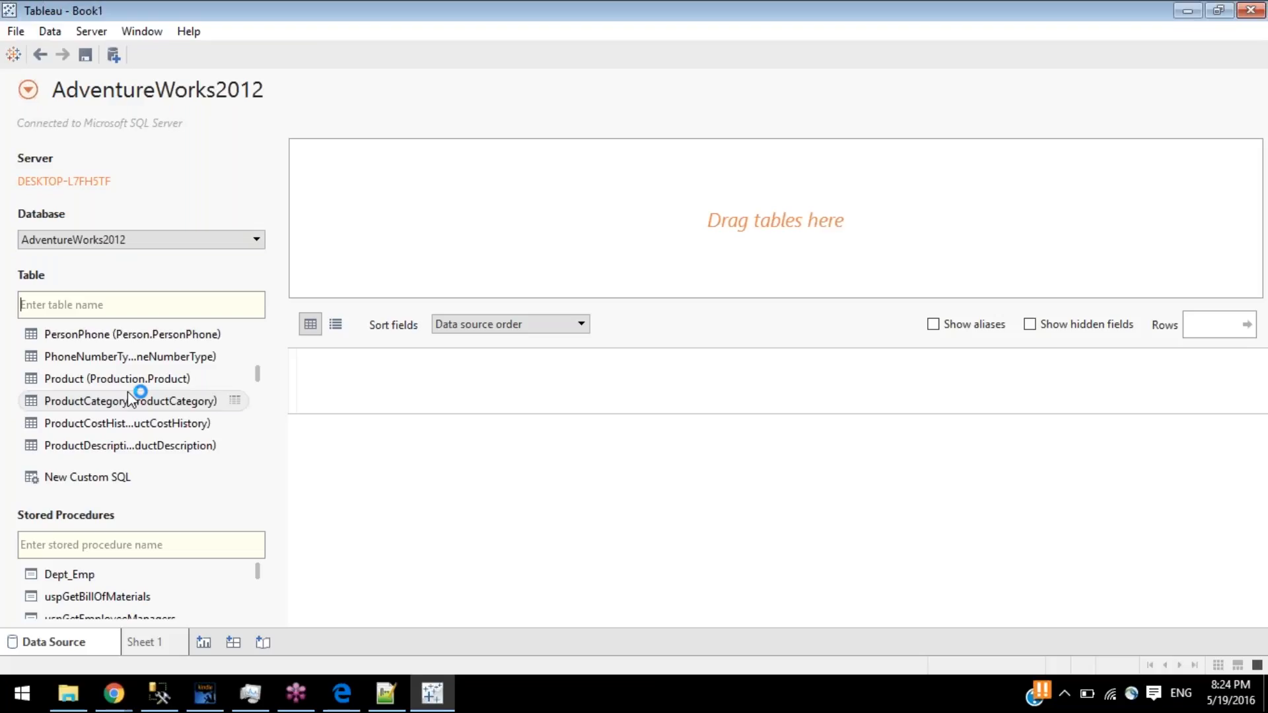
pyautogui.scroll(-10, 132, 396)
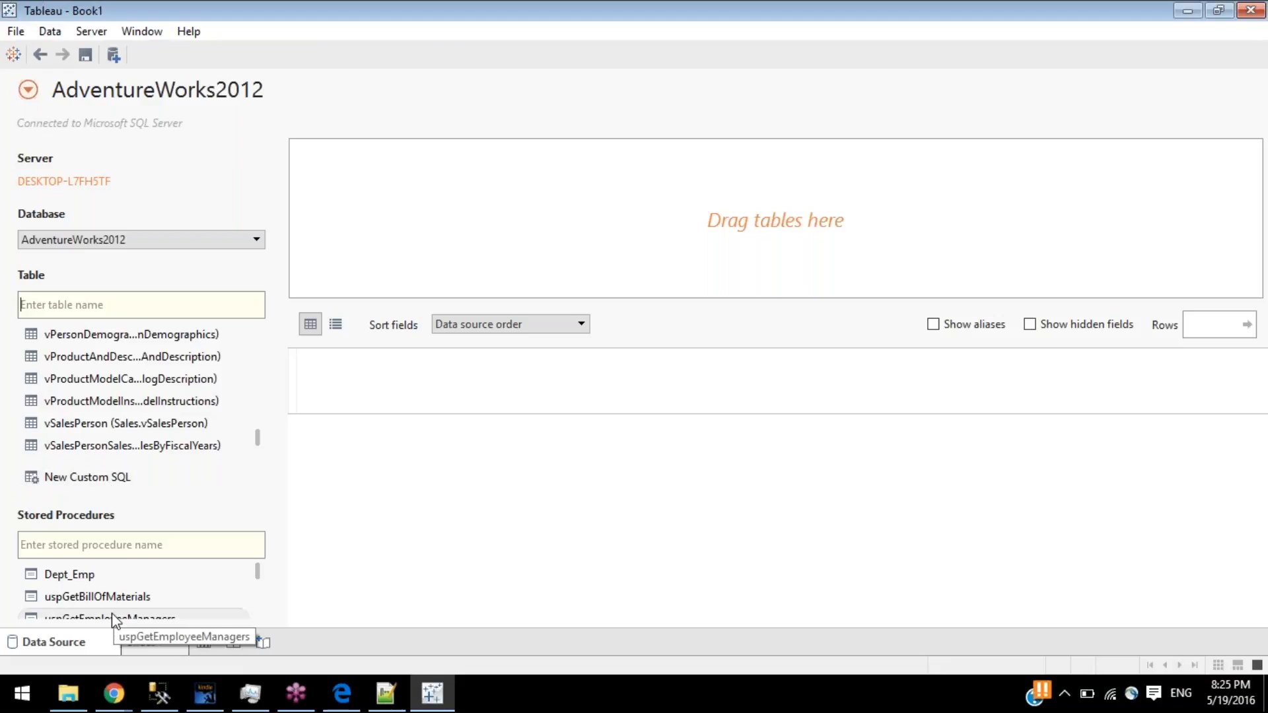
pyautogui.scroll(-5, 113, 611)
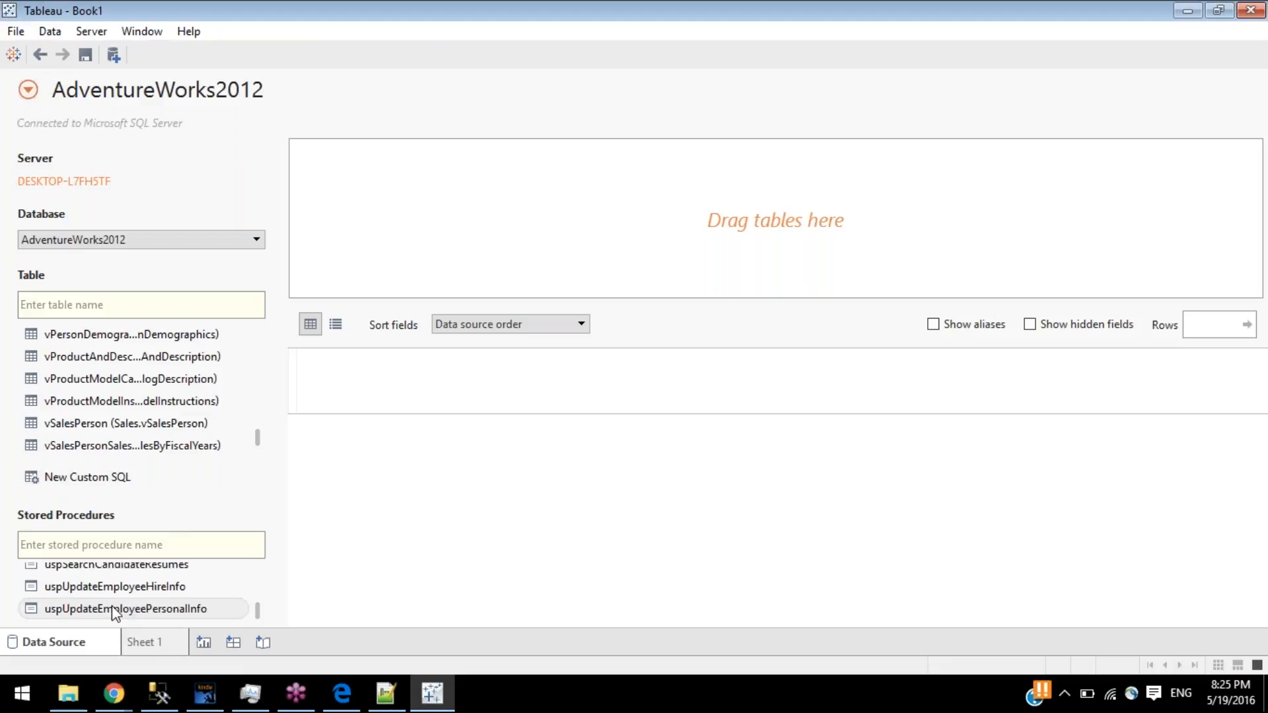
pyautogui.scroll(5, 113, 611)
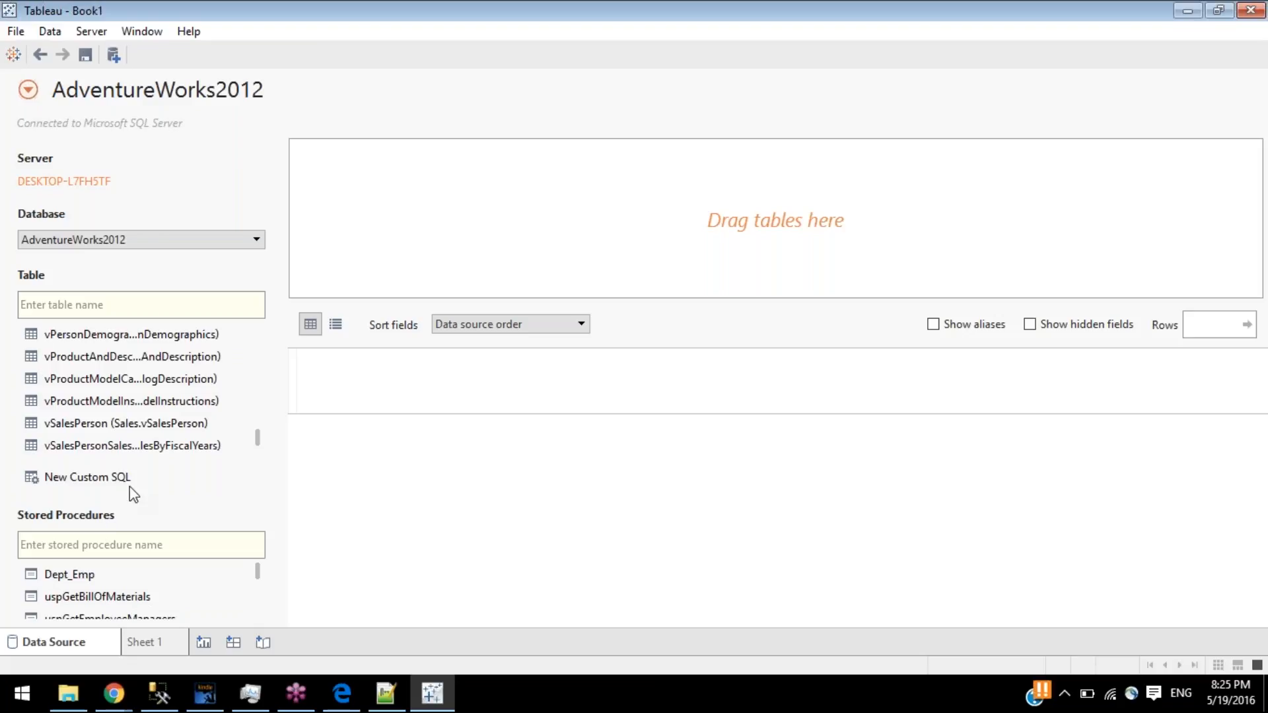
pyautogui.scroll(20, 156, 343)
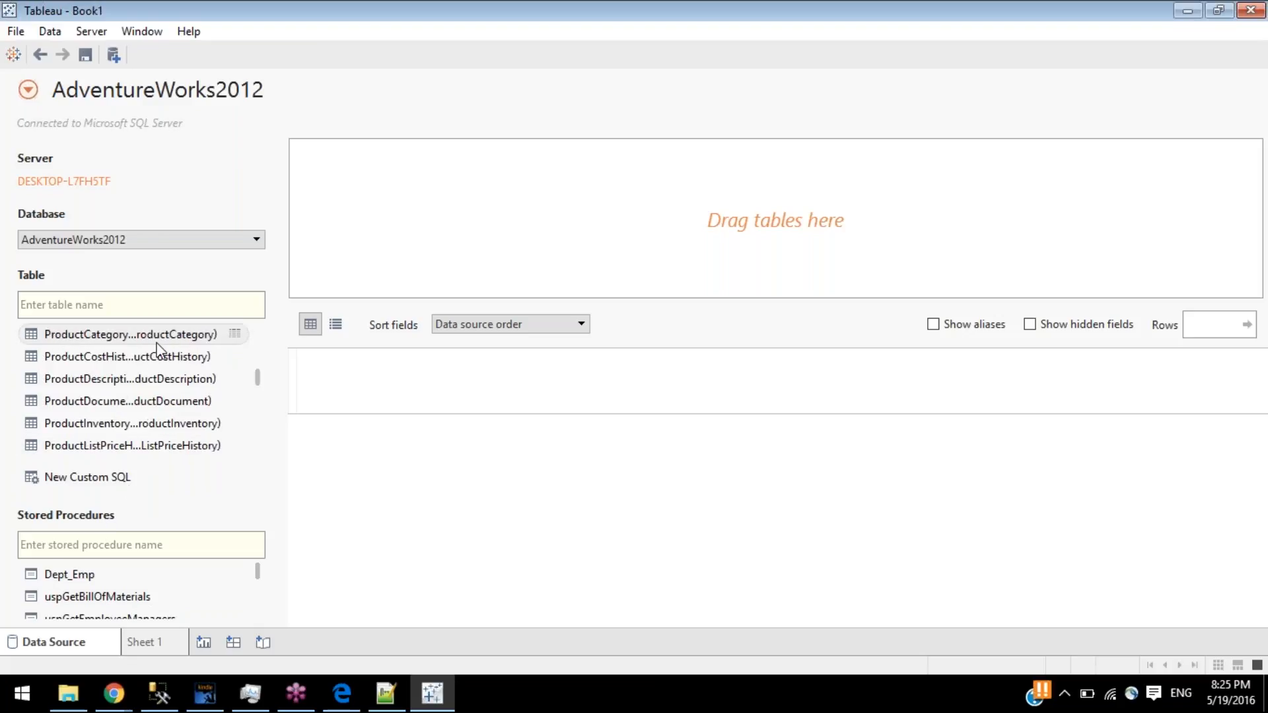
pyautogui.scroll(-20, 157, 342)
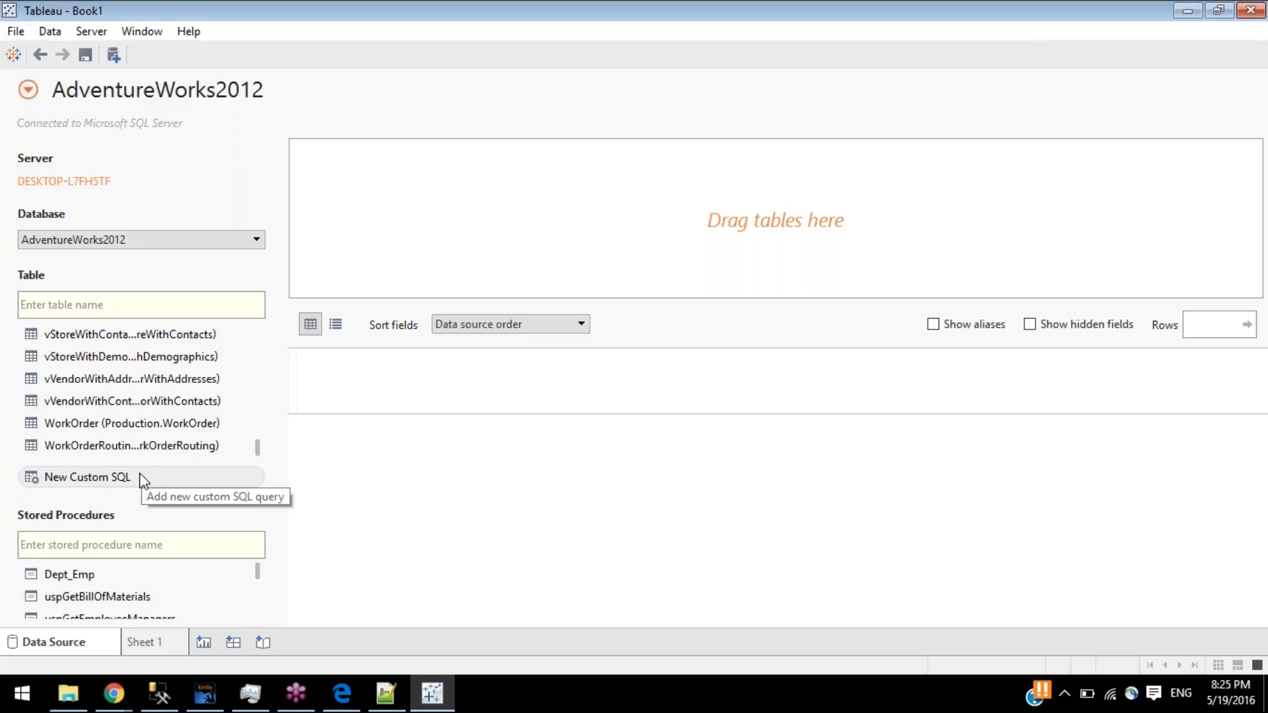
pyautogui.scroll(10, 151, 406)
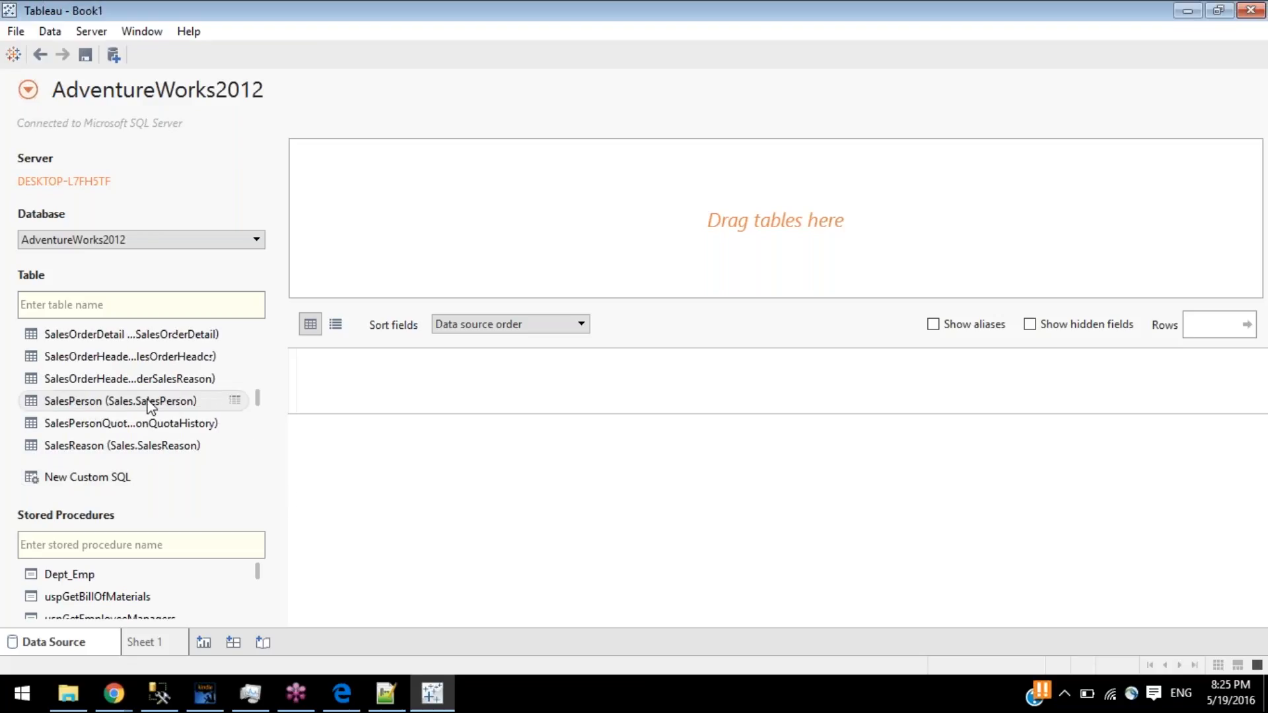
pyautogui.scroll(15, 150, 405)
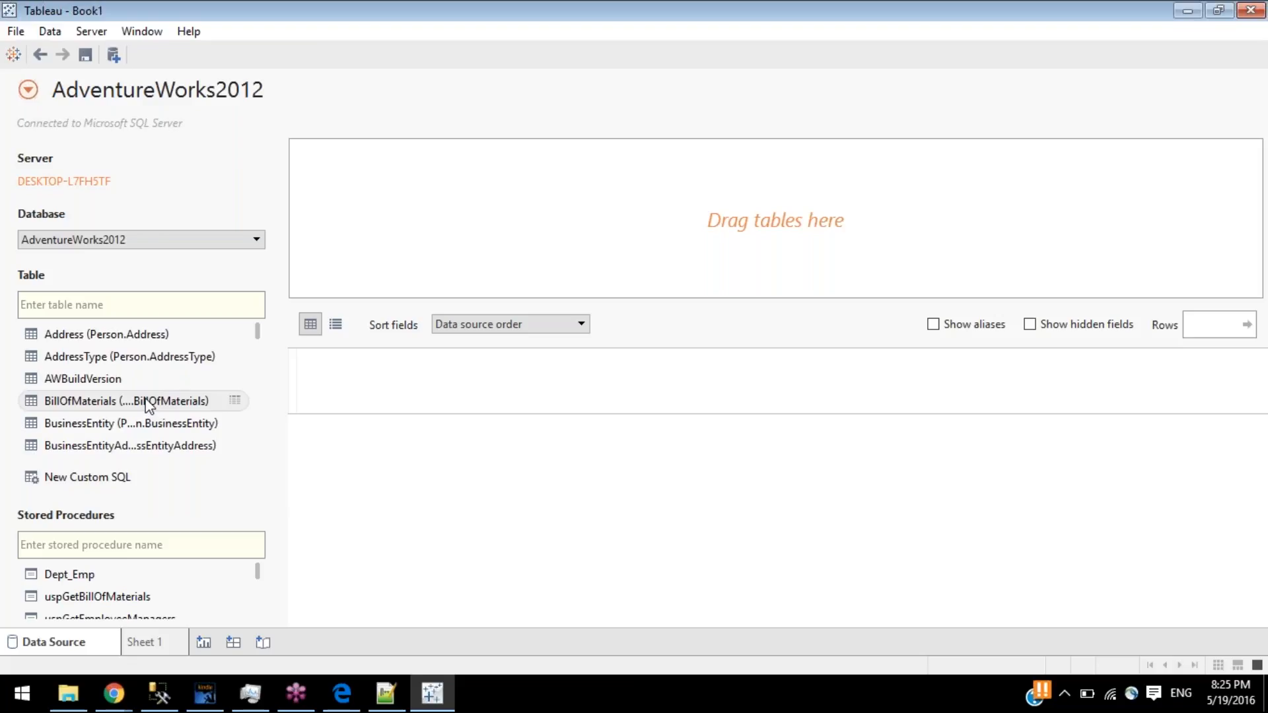
# - Filter the AdventureWorks2012 table list by "employee"
pyautogui.click(190, 298)
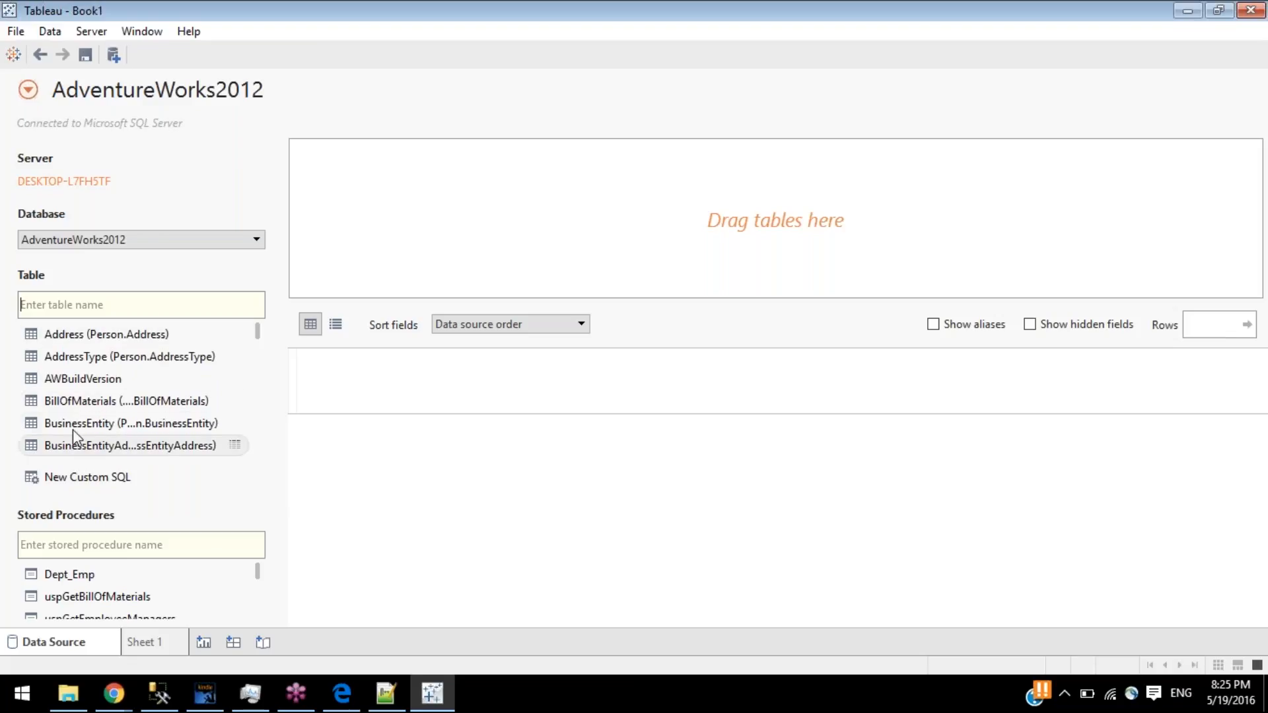
pyautogui.scroll(-5, 72, 430)
pyautogui.scroll(1, 76, 399)
pyautogui.scroll(2, 77, 400)
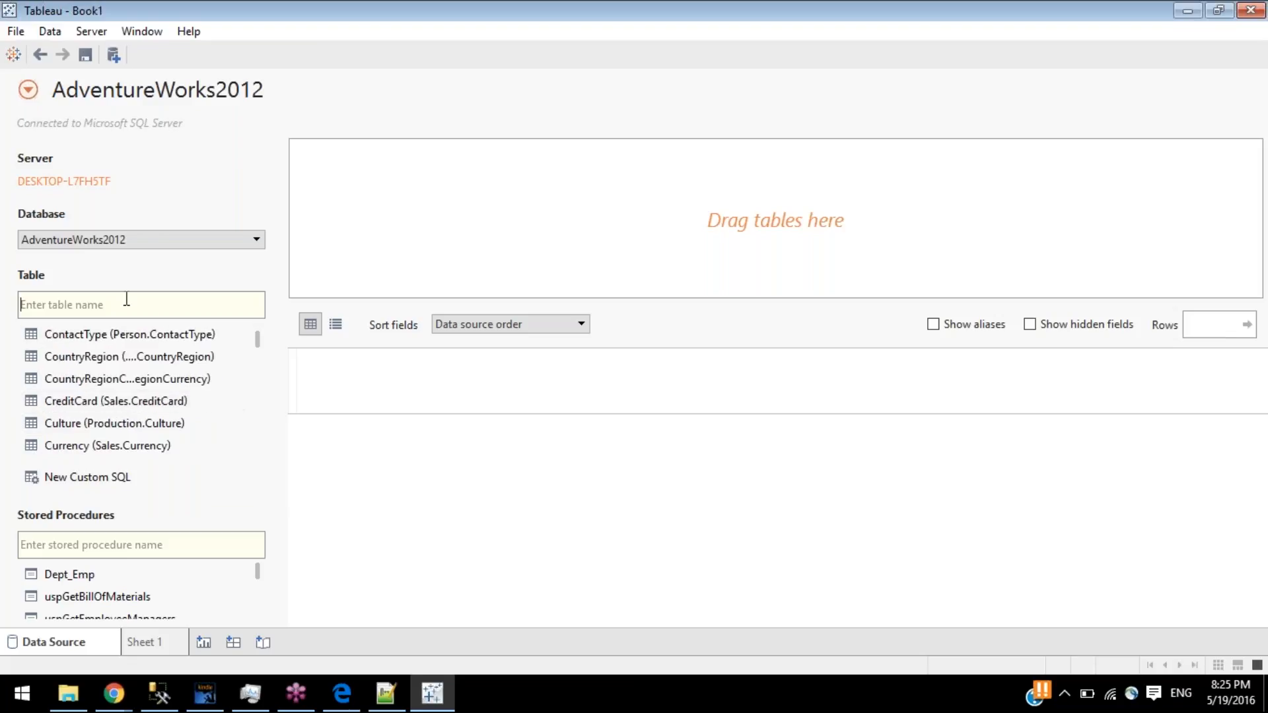
pyautogui.write('employee')
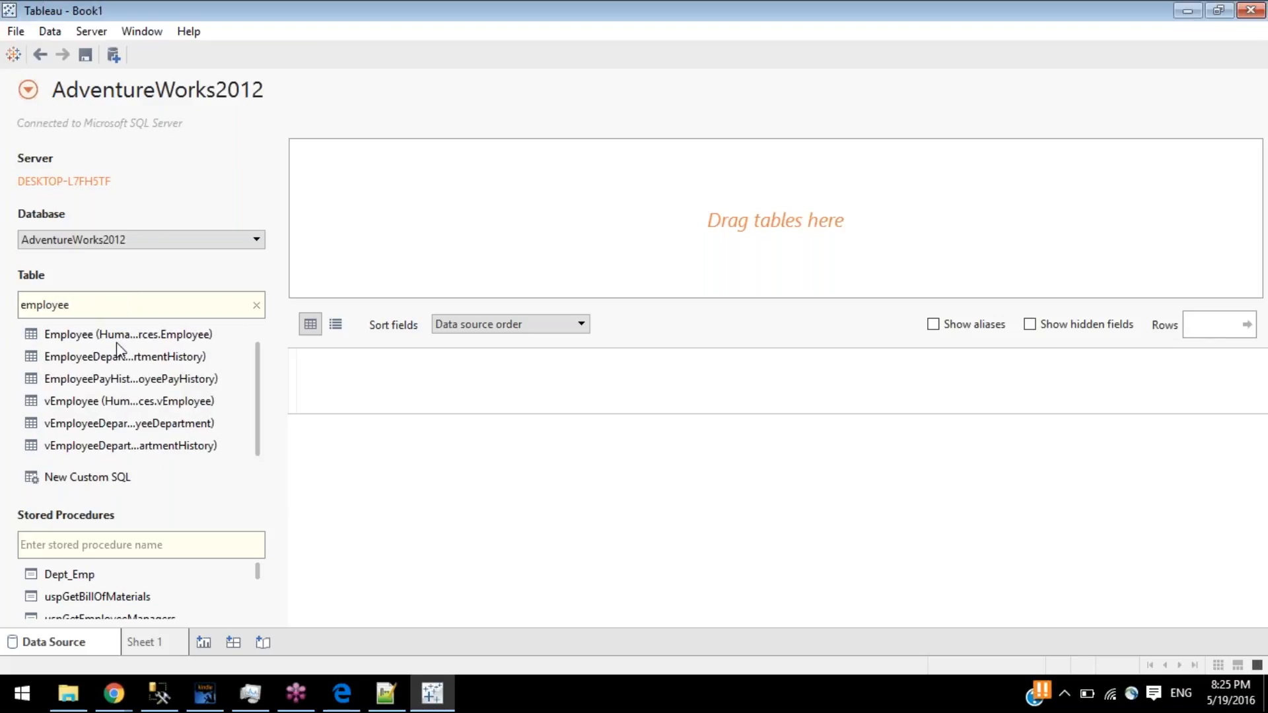
# - Add the Employee table to the data source canvas and join the EmployeeDepartmentHistory table to it
pyautogui.click(77, 340)
pyautogui.moveTo(77, 340); pyautogui.dragTo(401, 221)
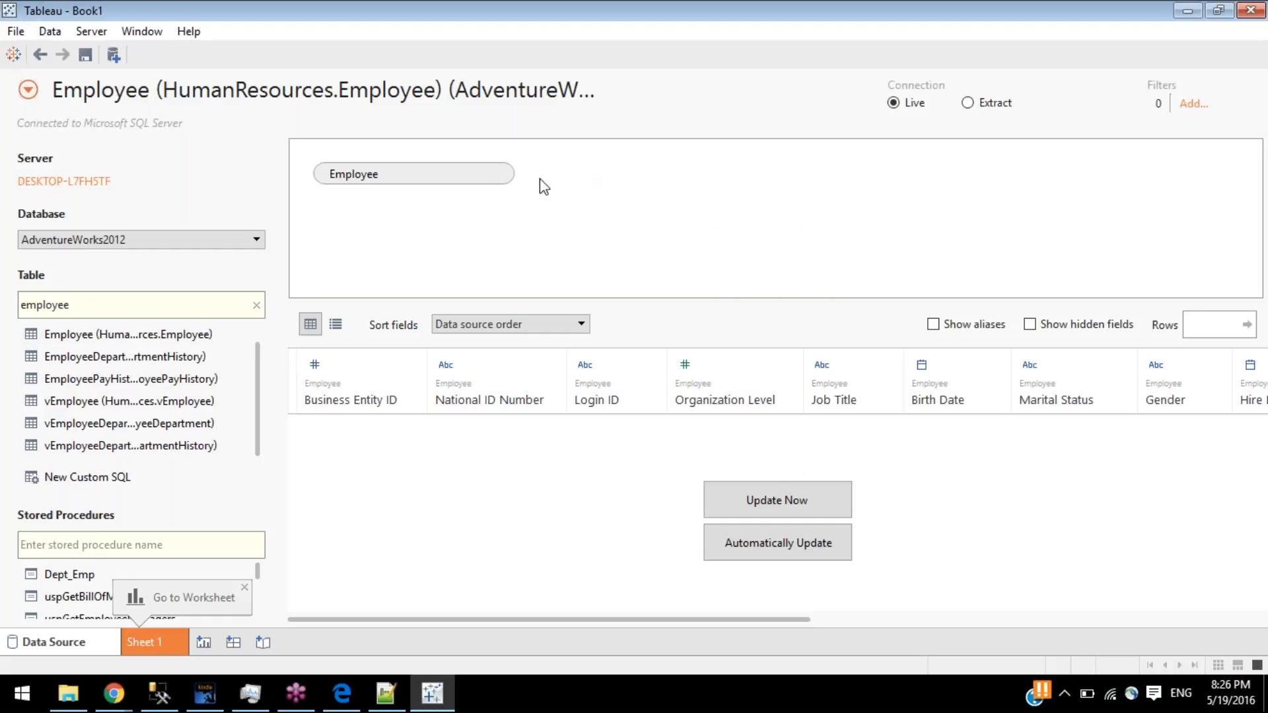
pyautogui.click(148, 360)
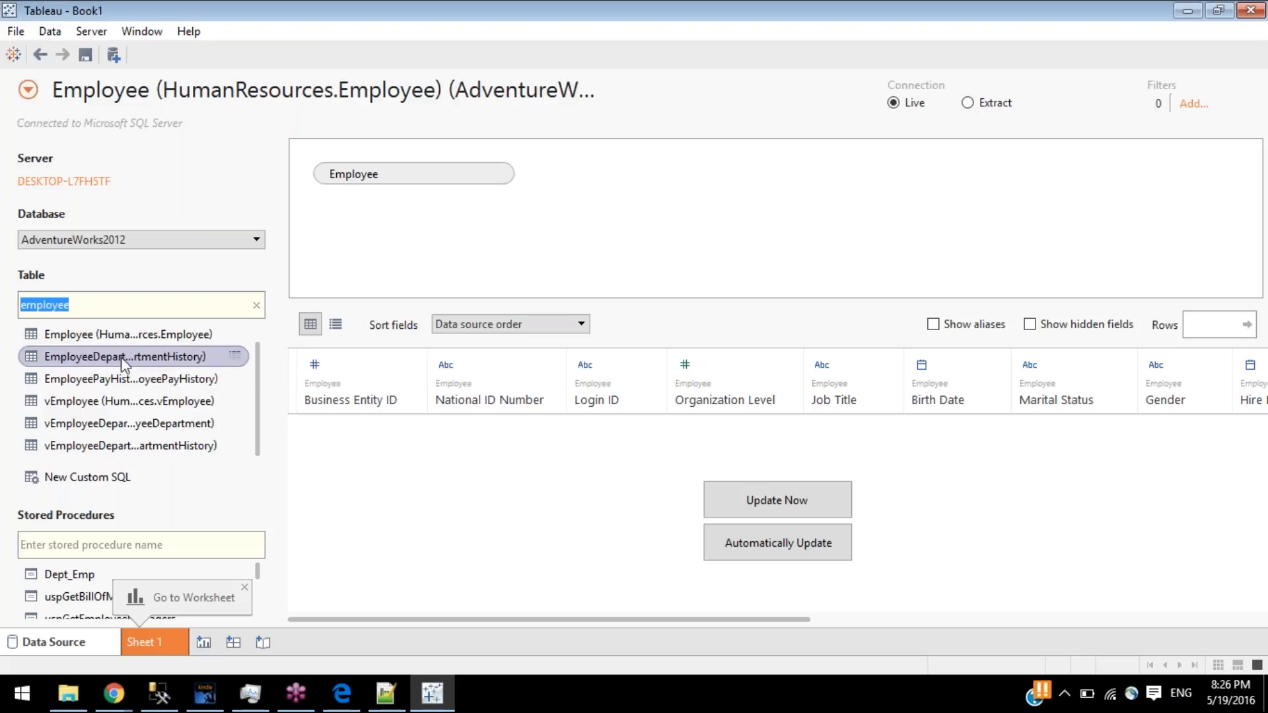
pyautogui.moveTo(121, 356); pyautogui.dragTo(687, 224)
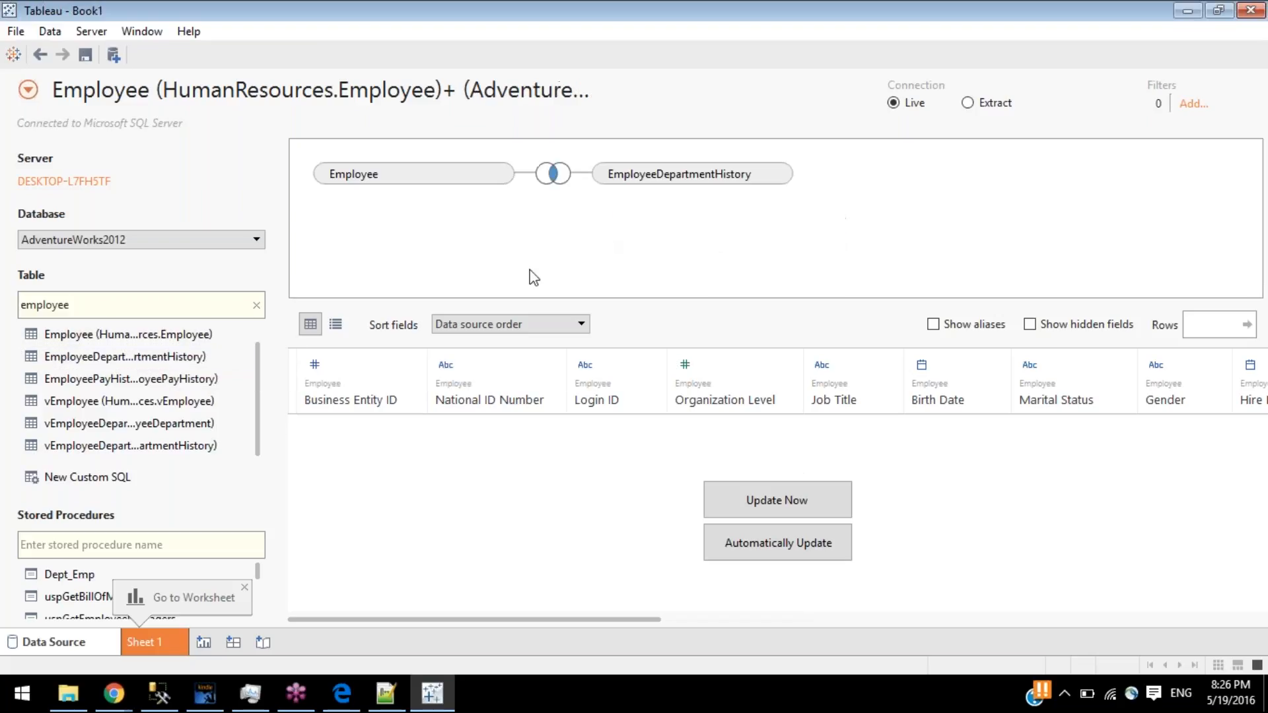
# - Open the join between Employee and EmployeeDepartmentHistory and examine the fields and comparison operators available for its join clause
pyautogui.click(554, 184)
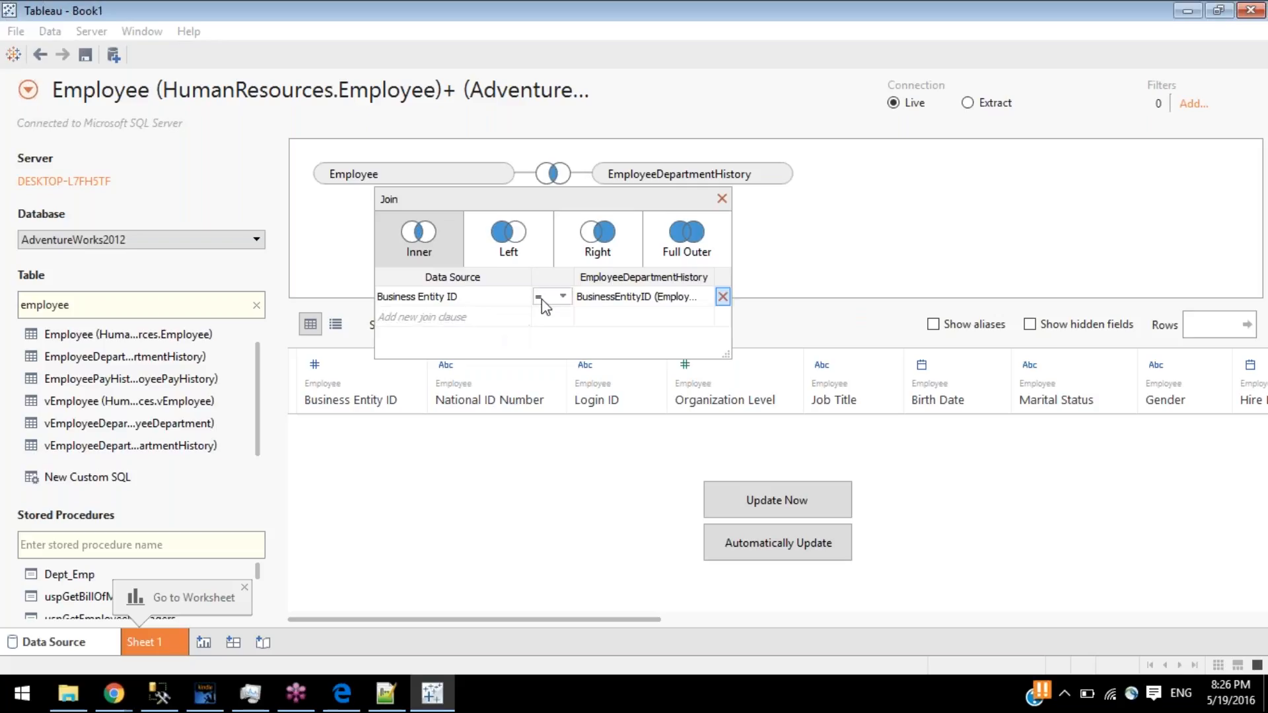
pyautogui.click(496, 296)
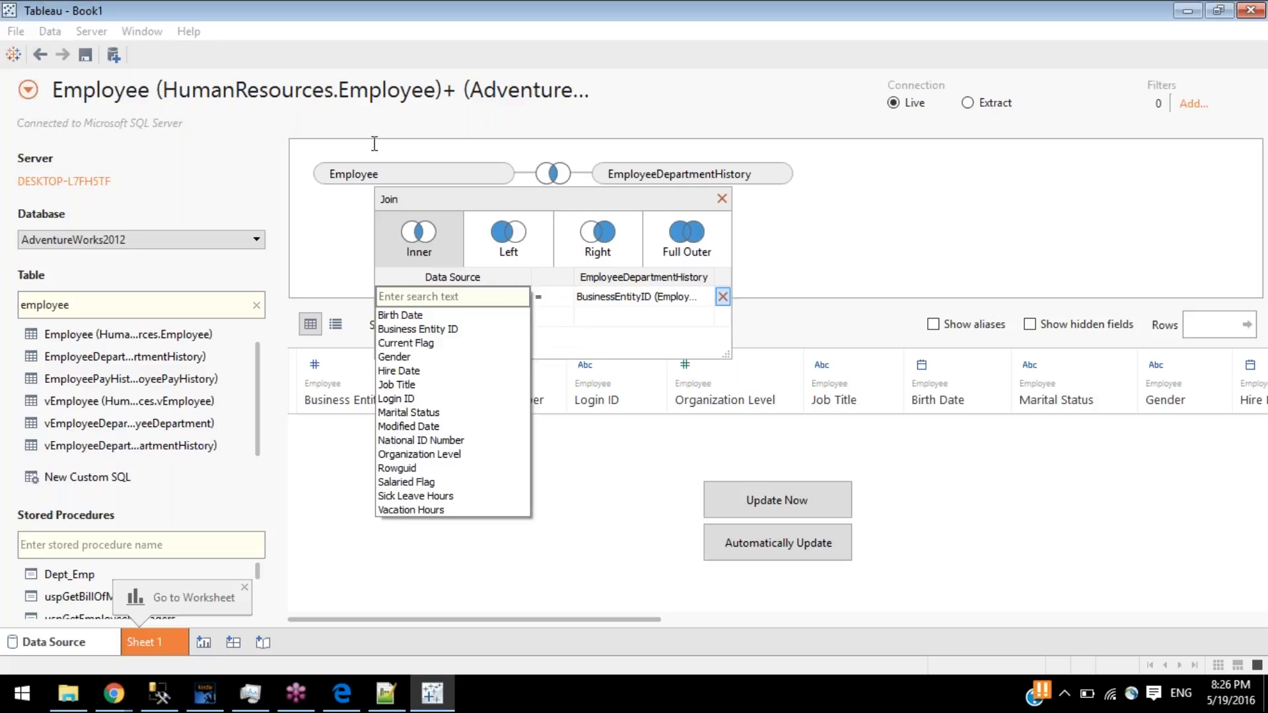
pyautogui.click(604, 338)
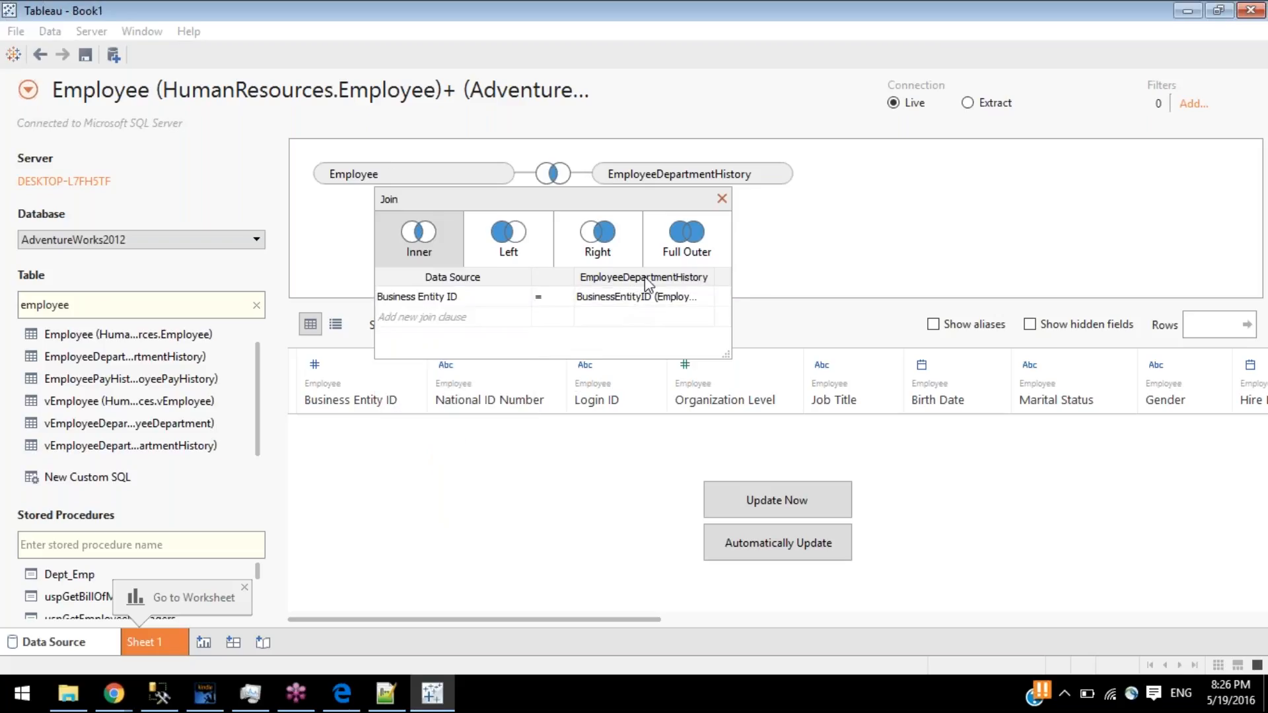
pyautogui.click(637, 295)
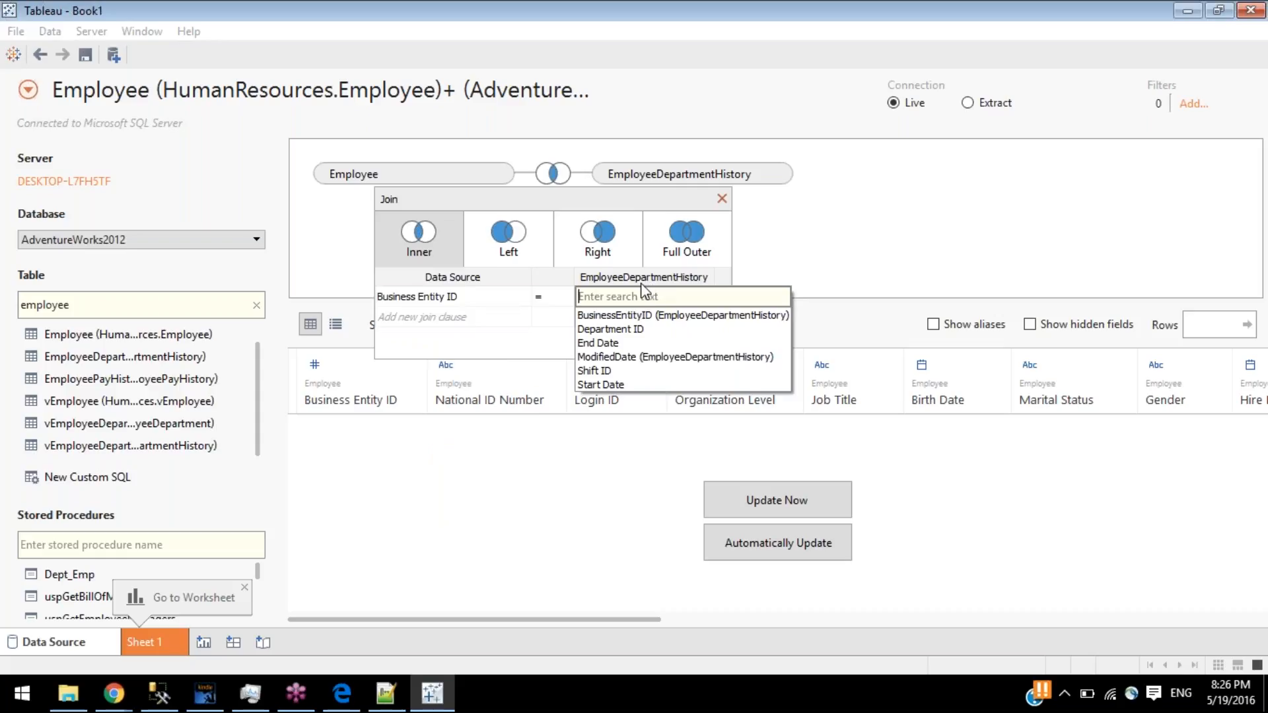
pyautogui.click(640, 284)
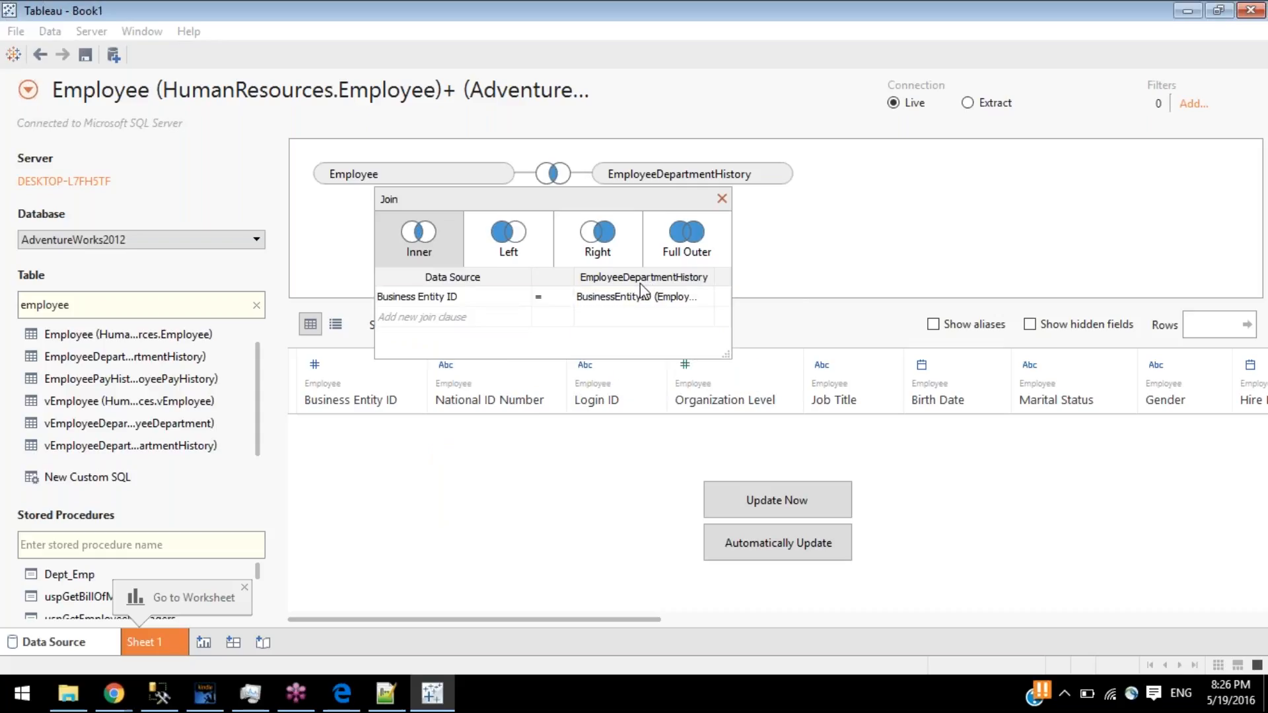
pyautogui.click(465, 298)
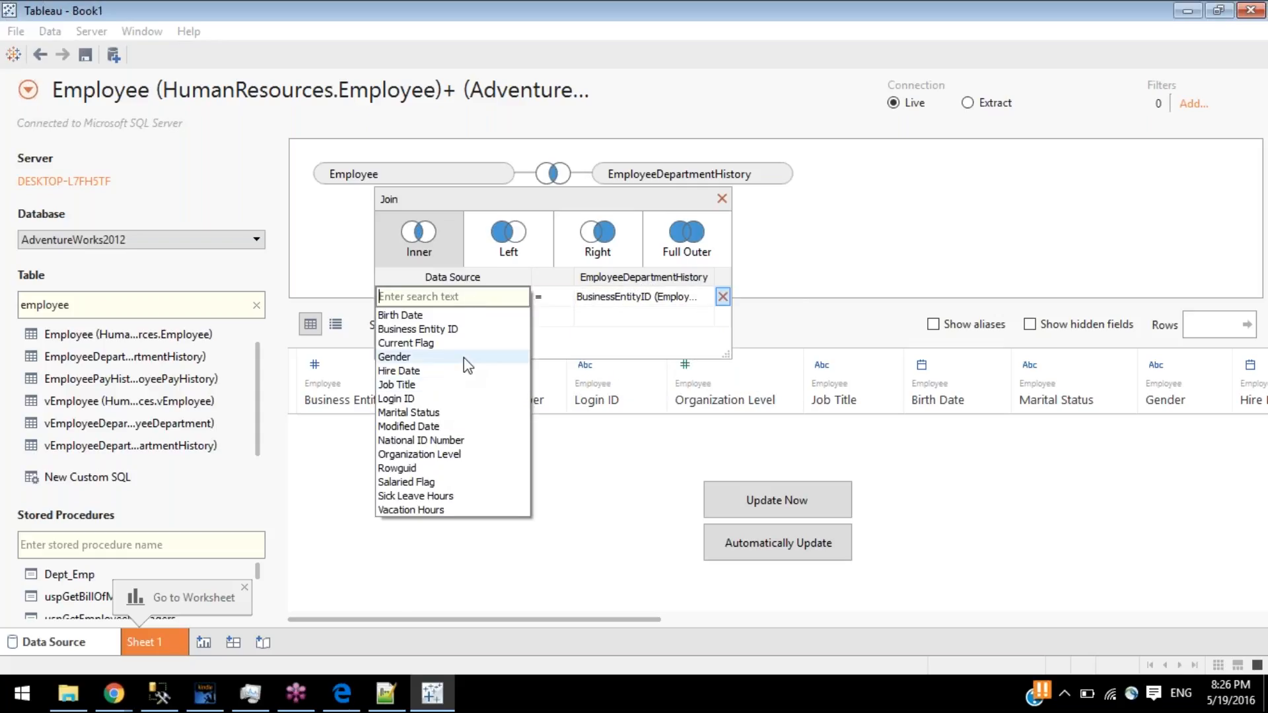
pyautogui.click(596, 297)
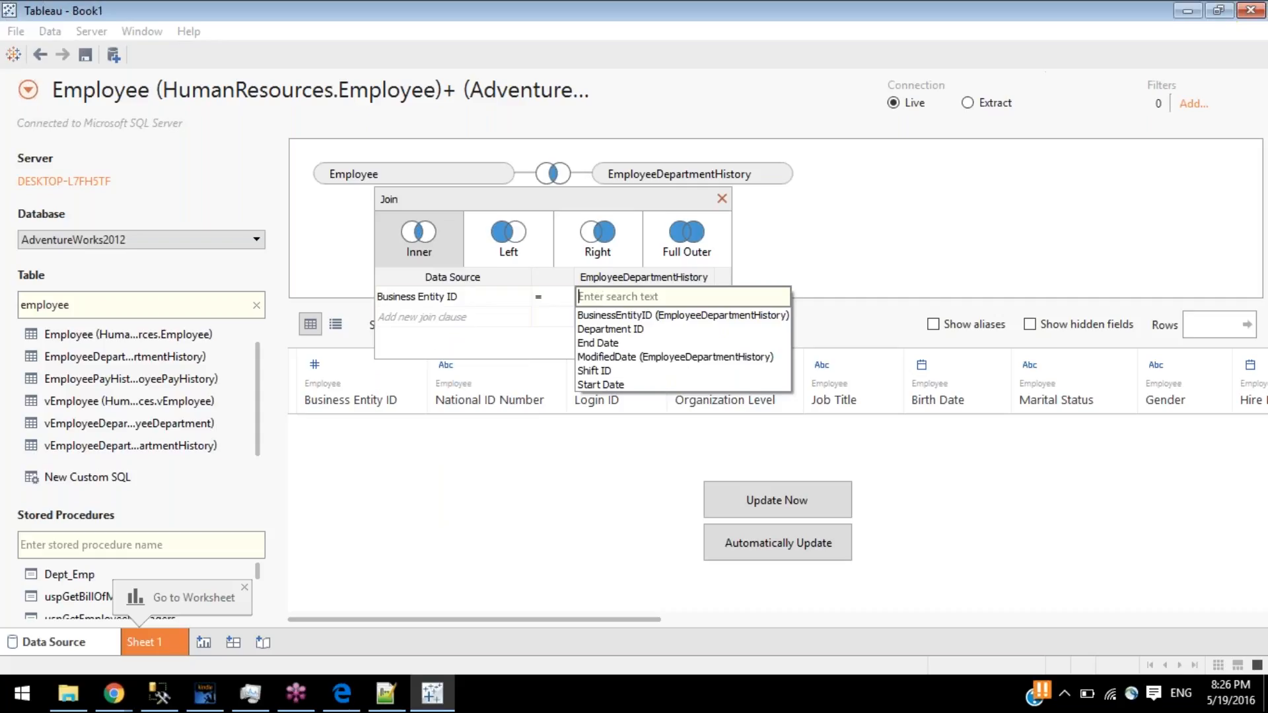
pyautogui.click(548, 298)
pyautogui.click(552, 299)
pyautogui.click(552, 299)
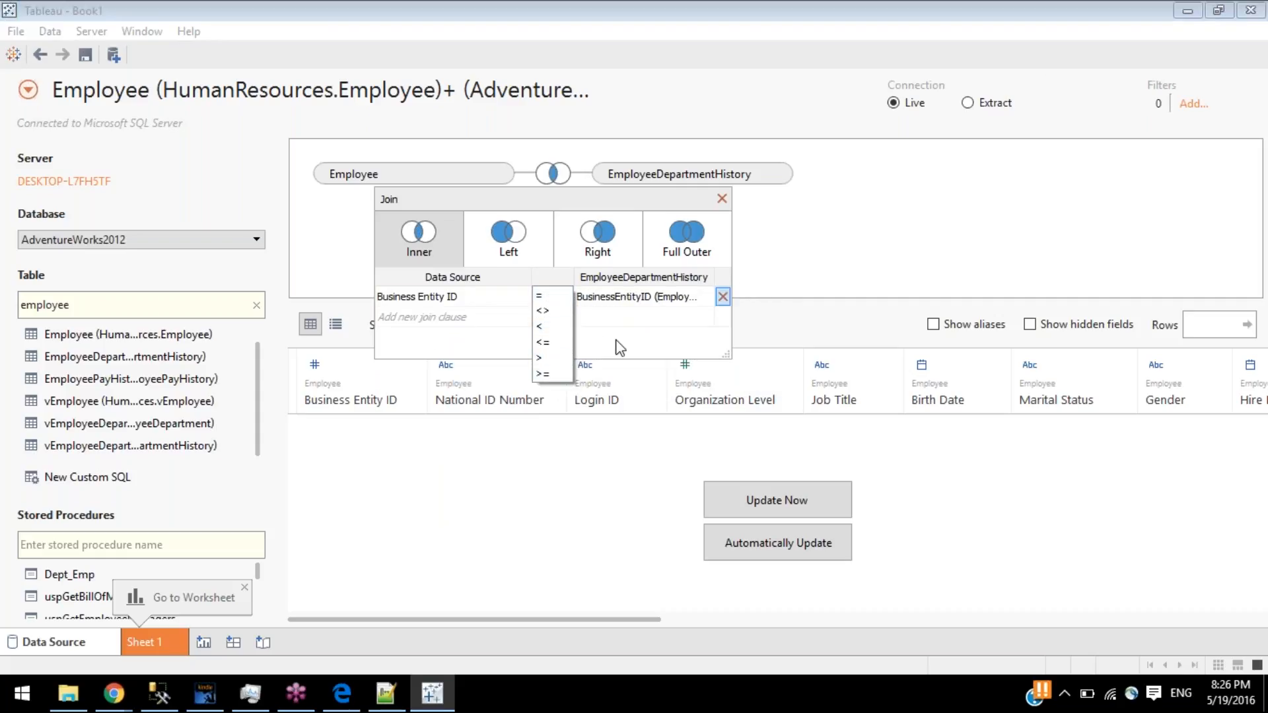
pyautogui.click(555, 296)
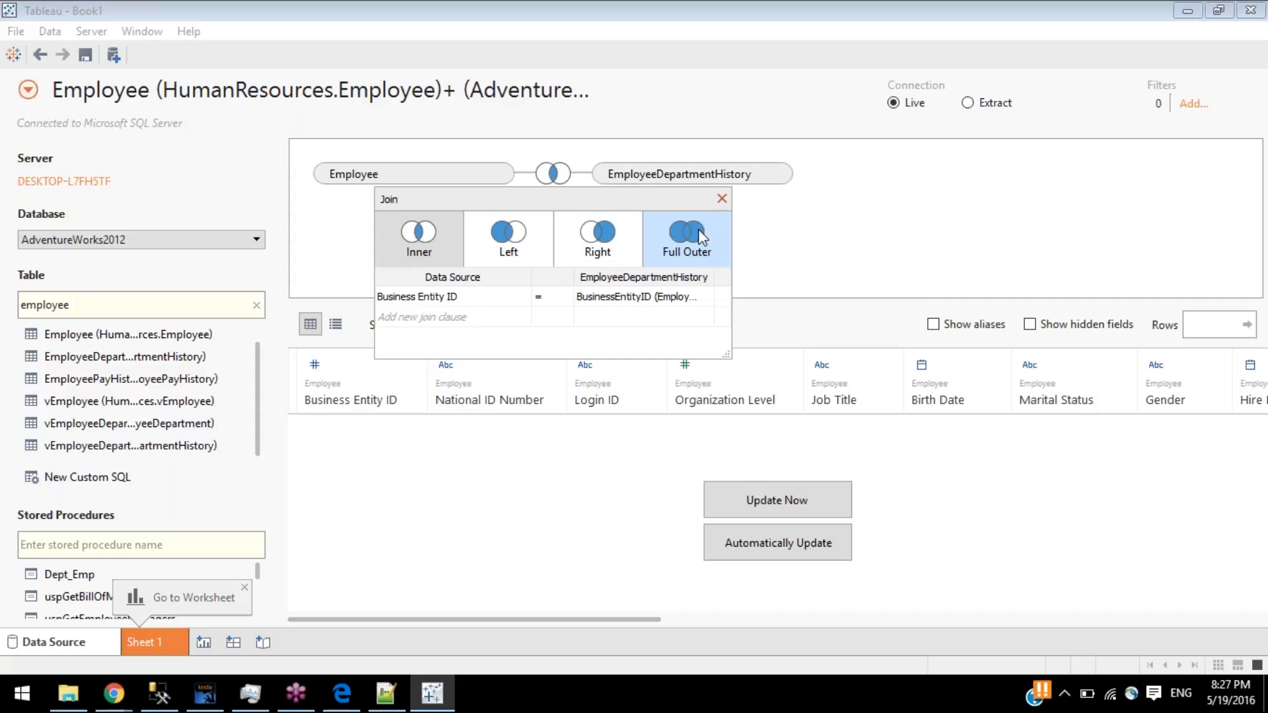
# - Change the join between Employee and EmployeeDepartmentHistory to a Left join
pyautogui.click(508, 251)
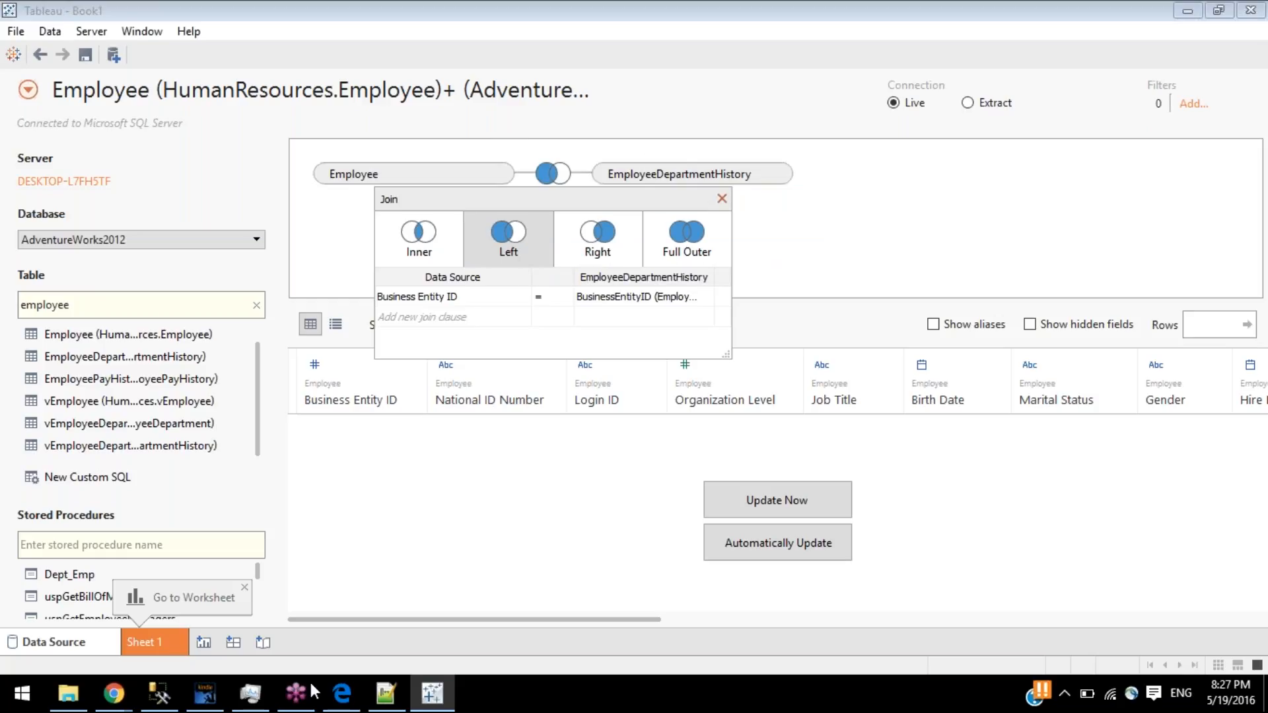
# - Switch to Notepad++ and write "A left join between Tablea1 and Table2 is same as" below the Candidate keys line, separated by blank lines
pyautogui.click(386, 693)
pyautogui.press('Return')
pyautogui.press('Return')
pyautogui.press('Return')
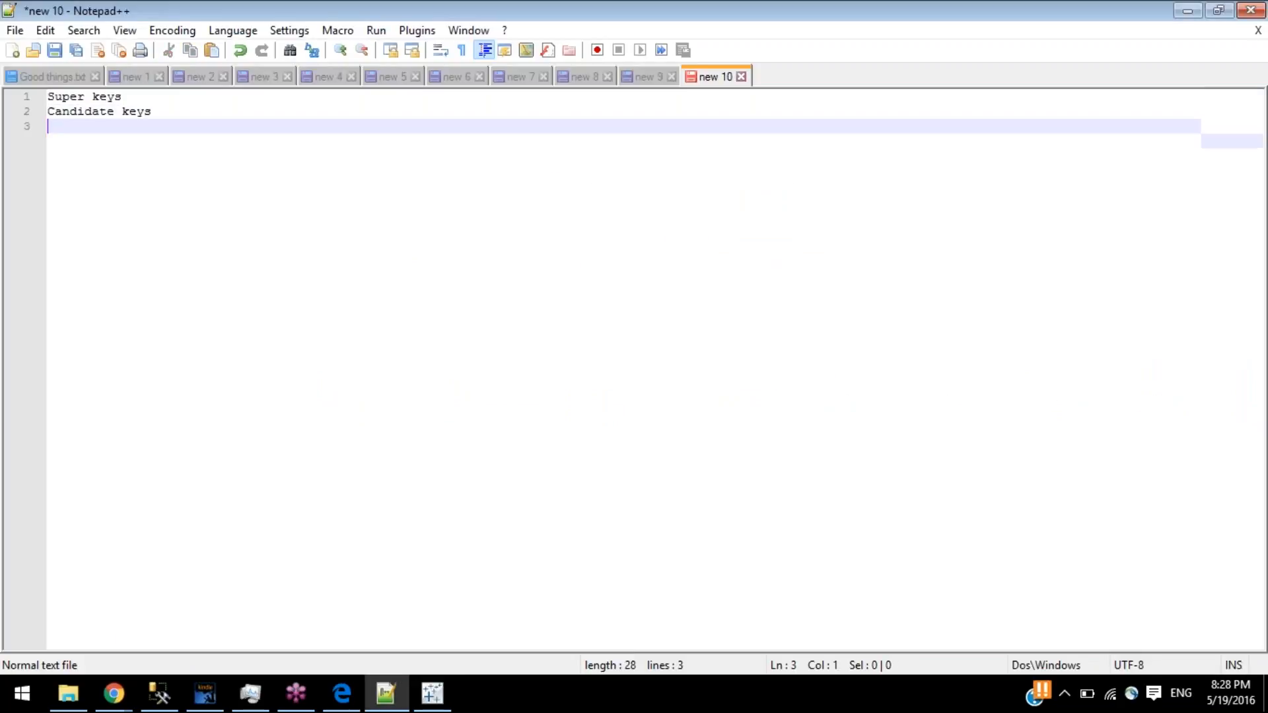
pyautogui.write('A lrf')
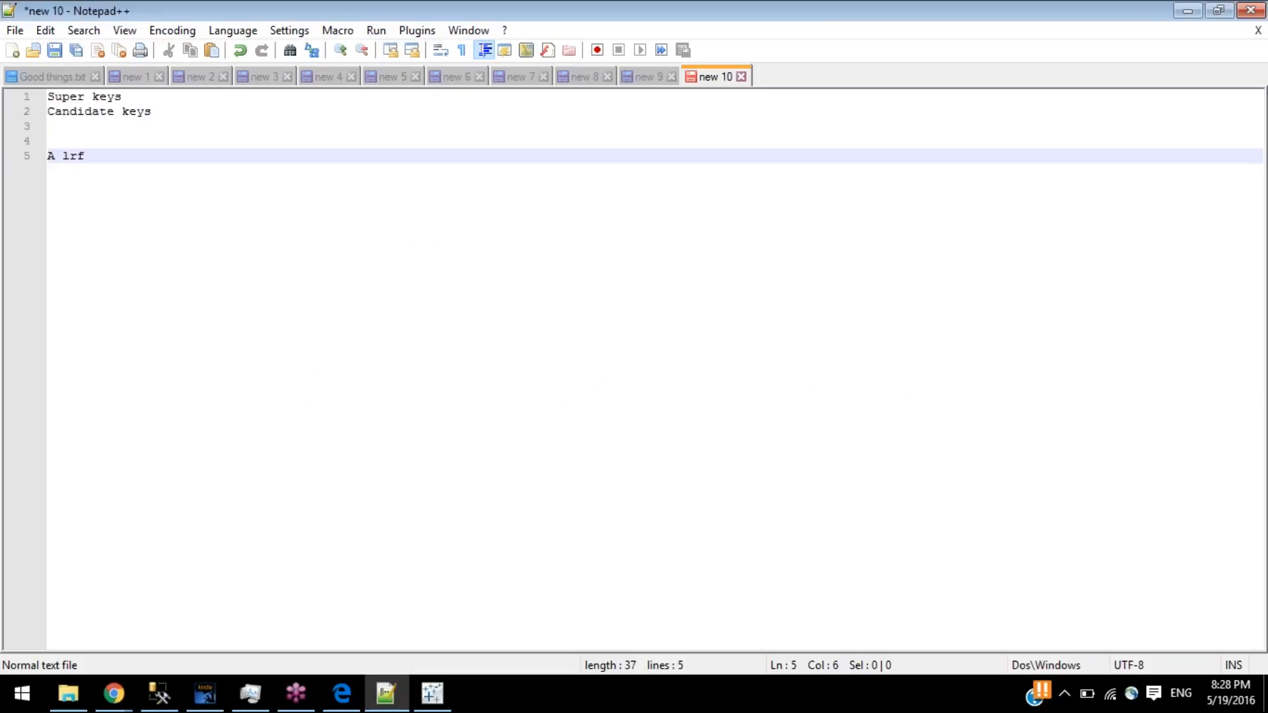
pyautogui.press('BackSpace')
pyautogui.press('BackSpace')
pyautogui.write('eft join between ')
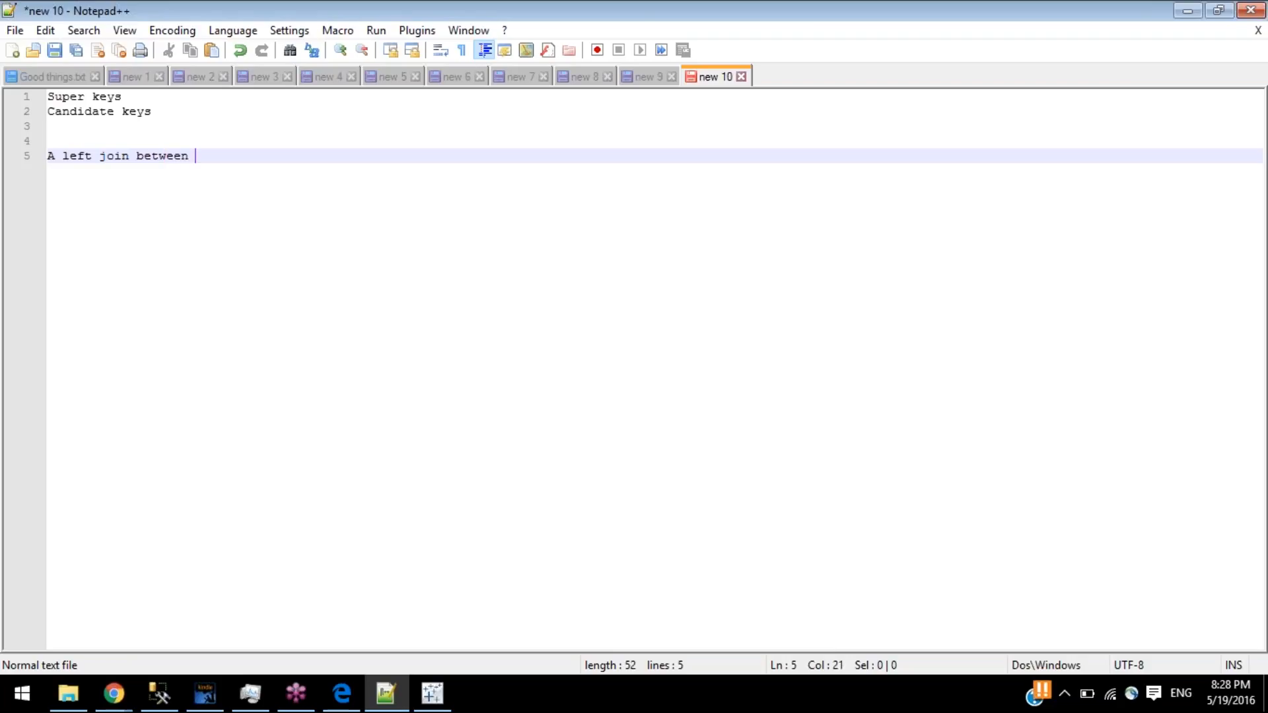
pyautogui.write('Tablea1 and Table2 is ')
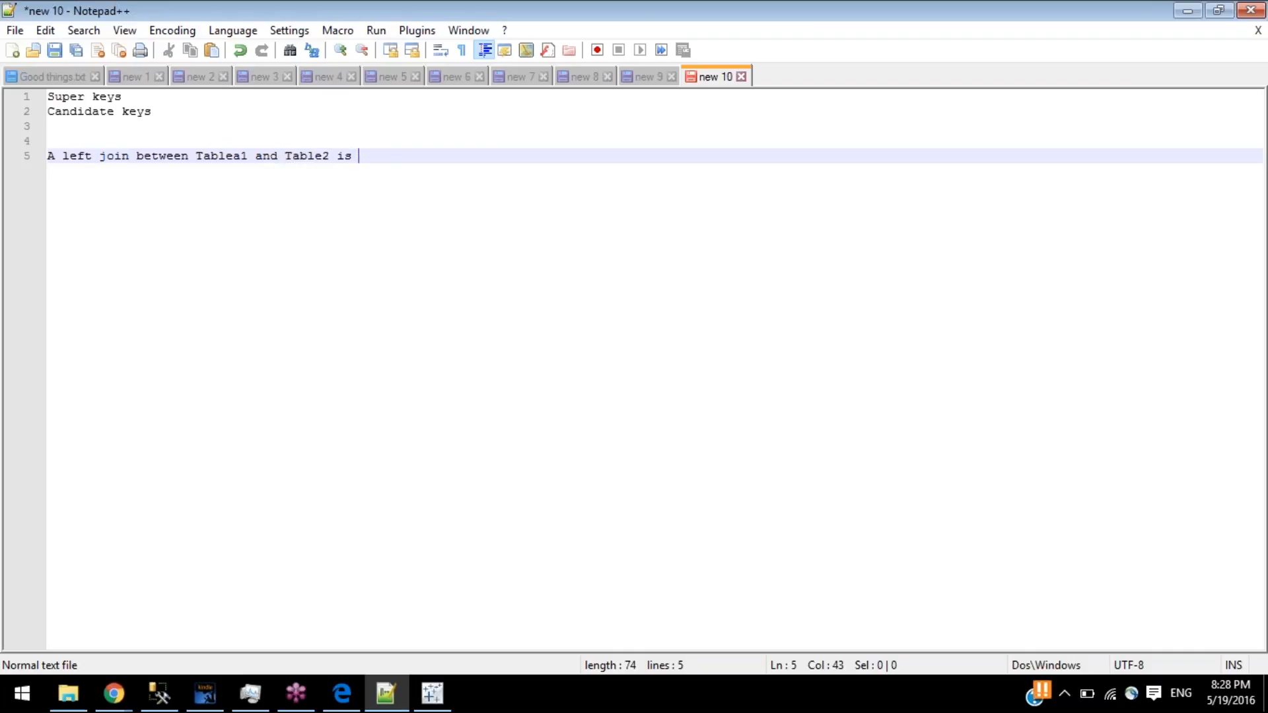
pyautogui.write('d')
pyautogui.press('BackSpace')
pyautogui.write('same a')
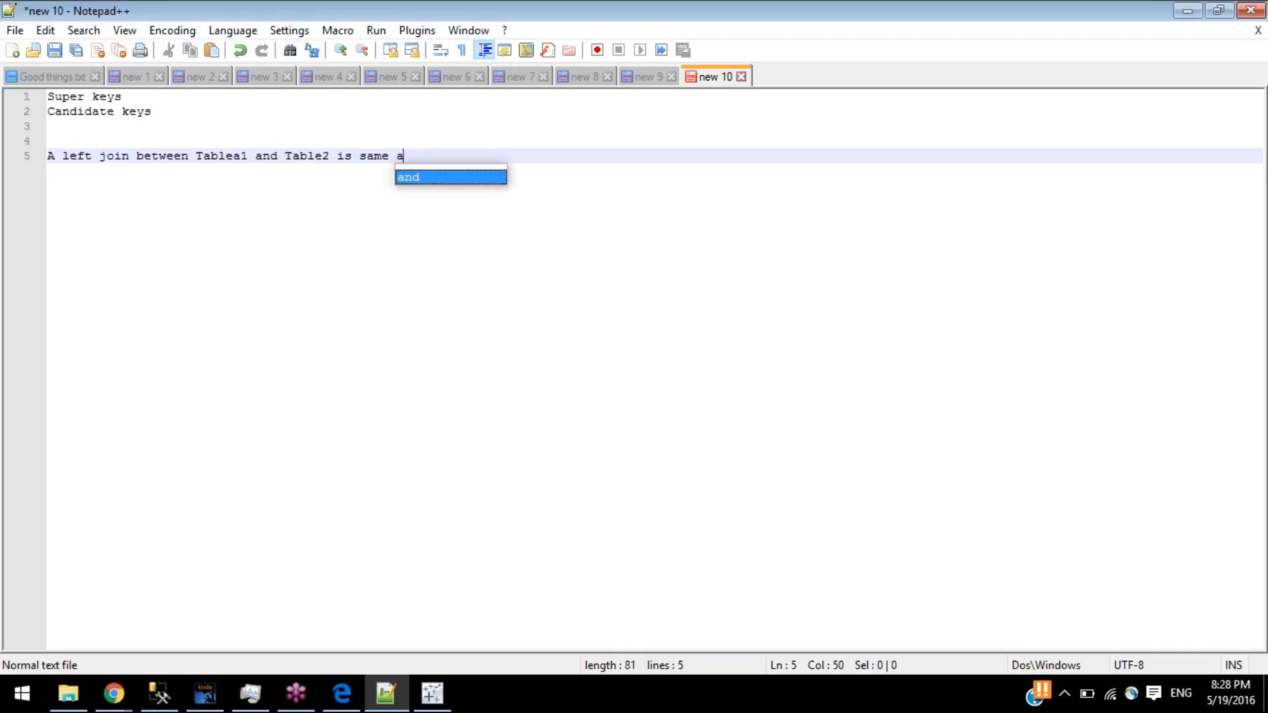
pyautogui.write('s')
# - Add an indented line reading "A right Join between Table2 and Table1" beneath the left join sentence
pyautogui.press('Return')
pyautogui.press('Tab')
pyautogui.write('A ')
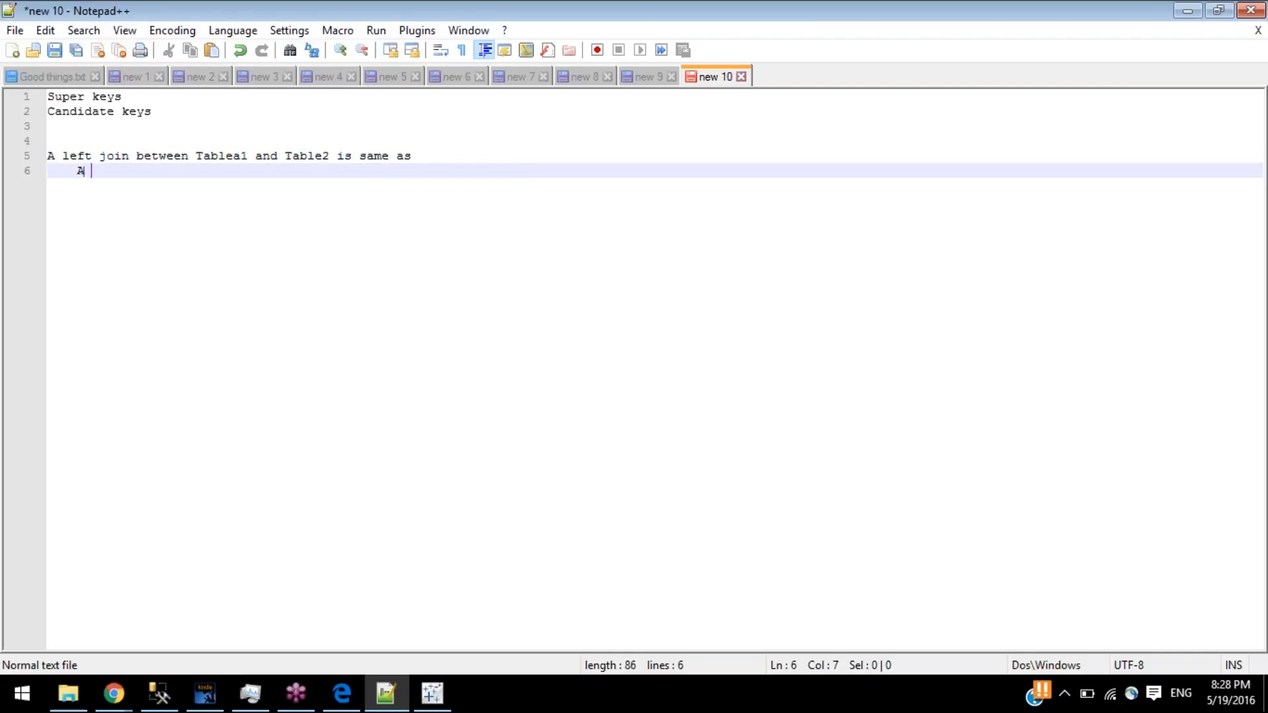
pyautogui.write('right Join ')
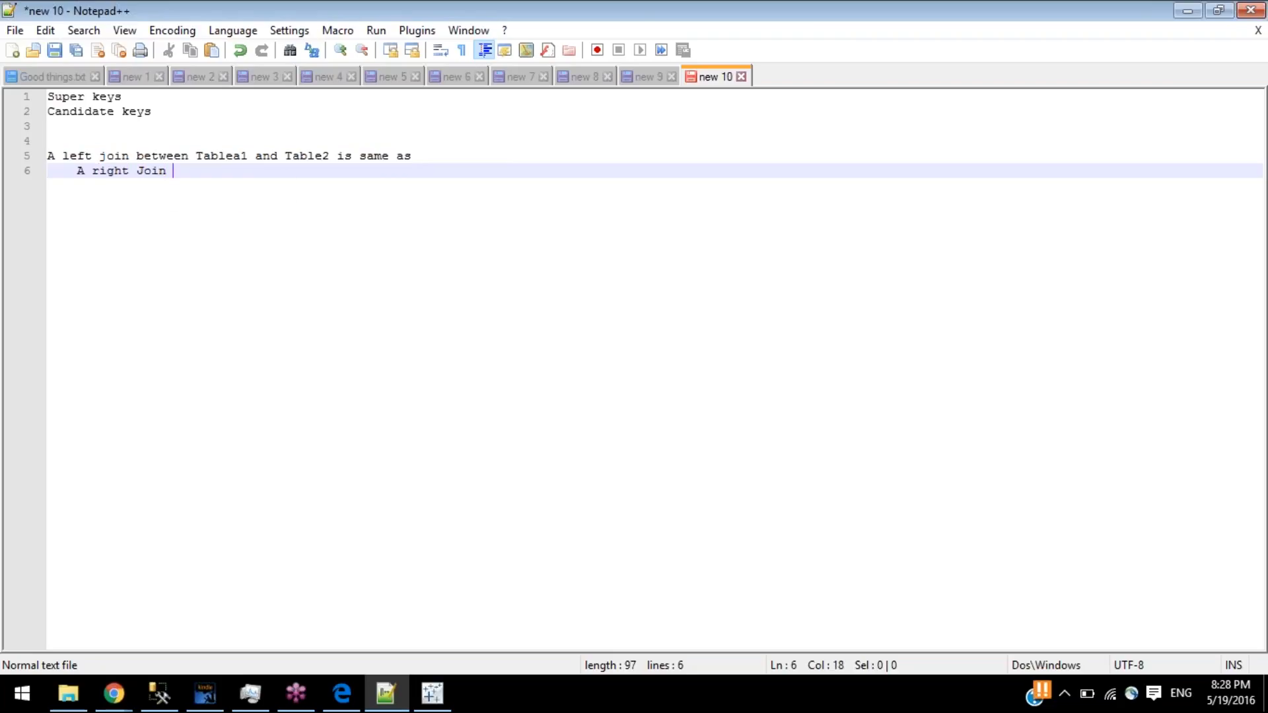
pyautogui.write('between Table3')
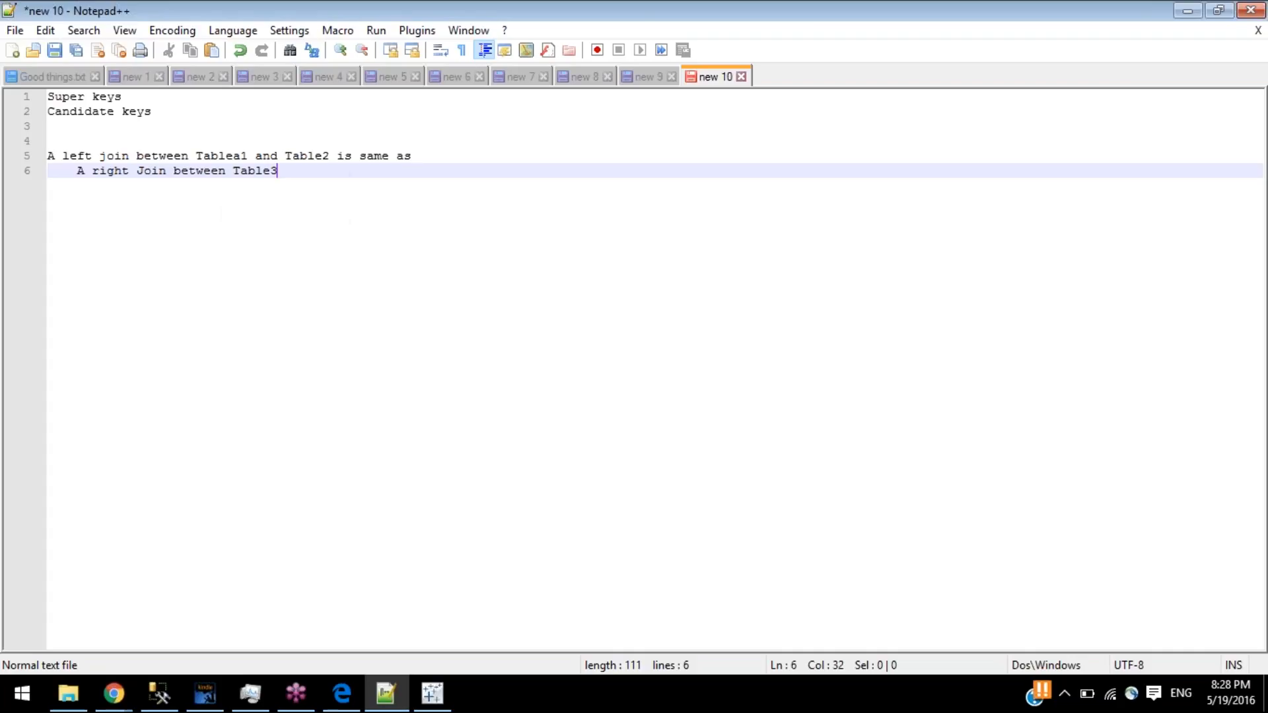
pyautogui.press('BackSpace')
pyautogui.write('2 and Tabl')
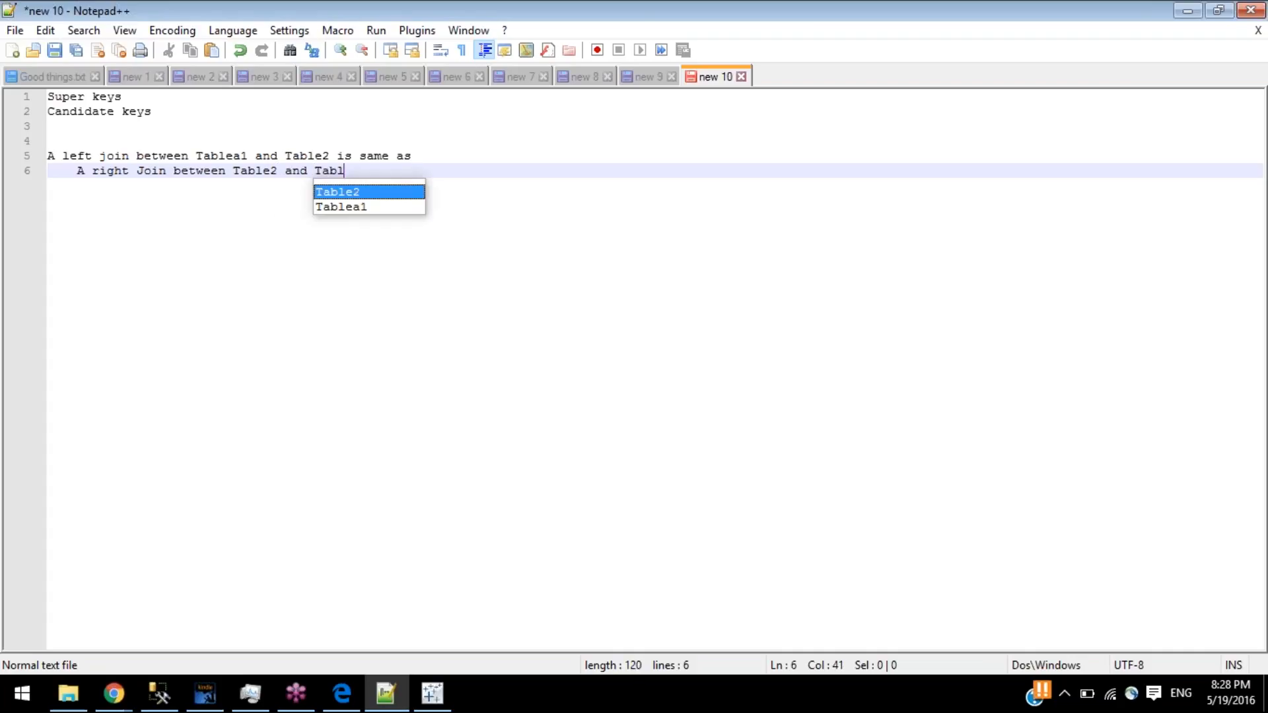
pyautogui.write('ea1')
pyautogui.press('Left')
pyautogui.press('BackSpace')
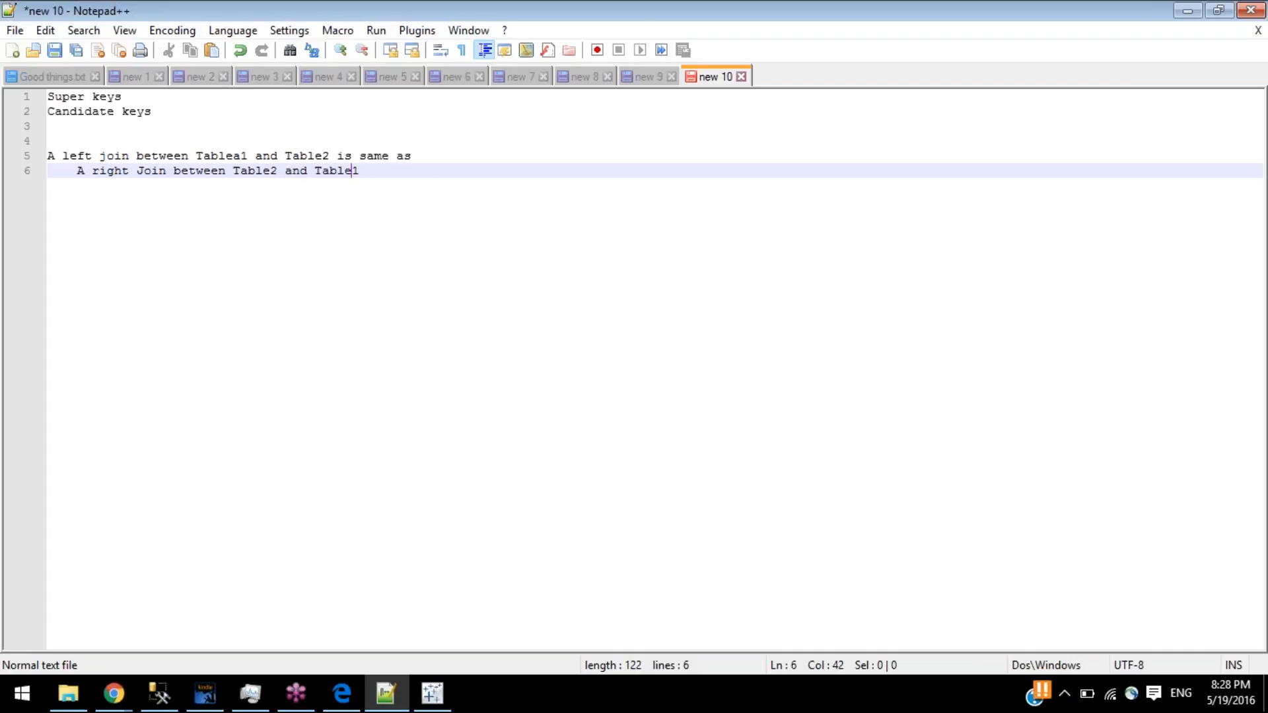
# - Correct the misspelled first table name in the left join sentence to "Table1"
pyautogui.click(242, 157)
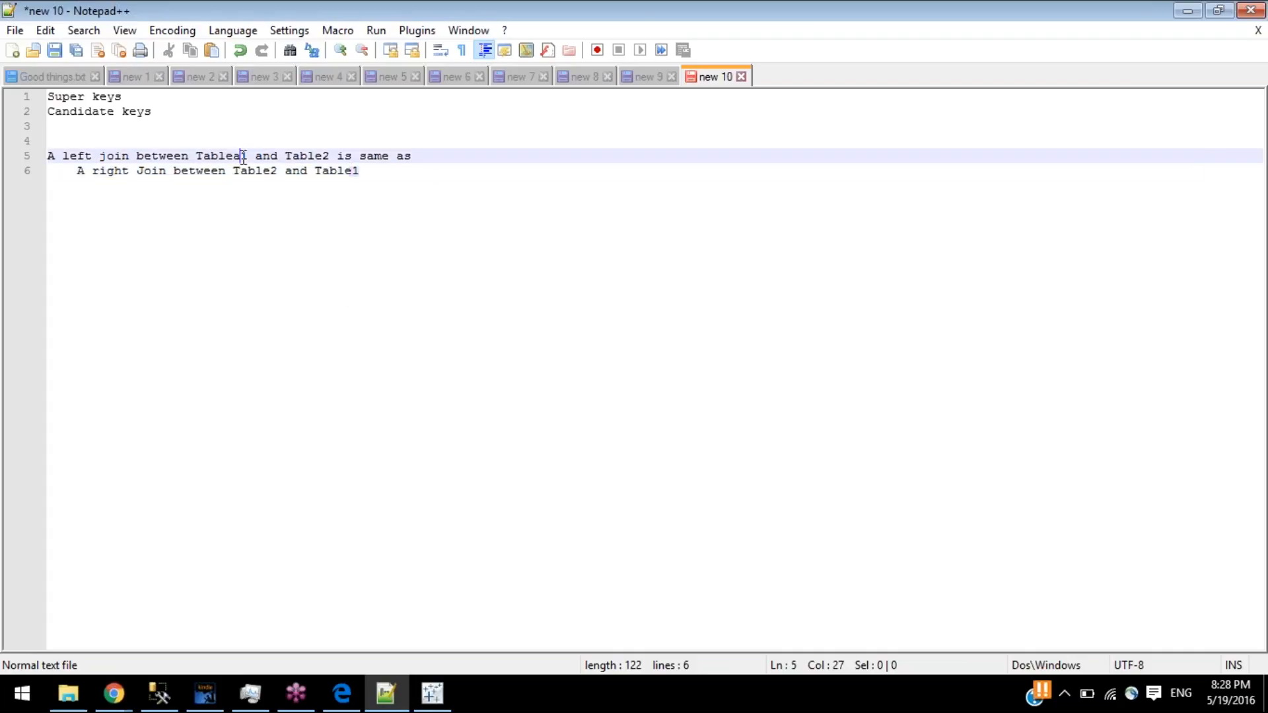
pyautogui.press('BackSpace')
pyautogui.click(356, 201)
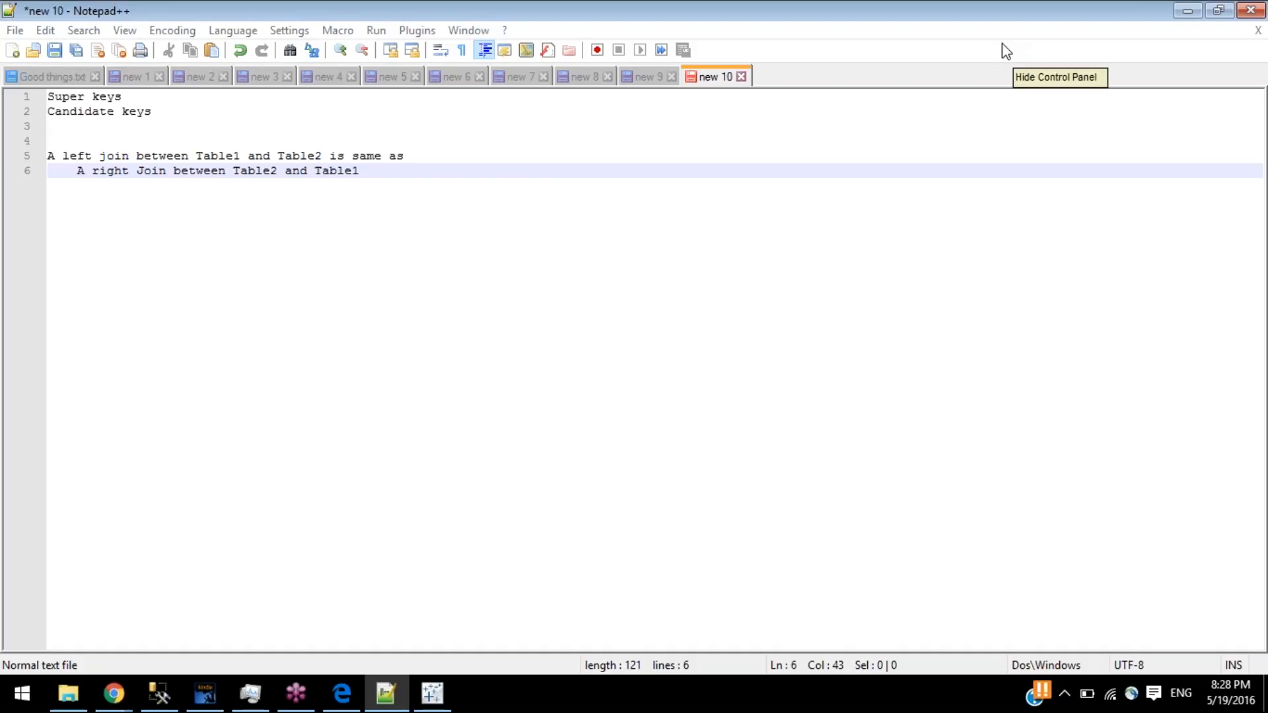
# - Return to Tableau, close the Left join settings and load the data preview to examine the joined Employee and EmployeeDepartmentHistory columns
pyautogui.click(1186, 10)
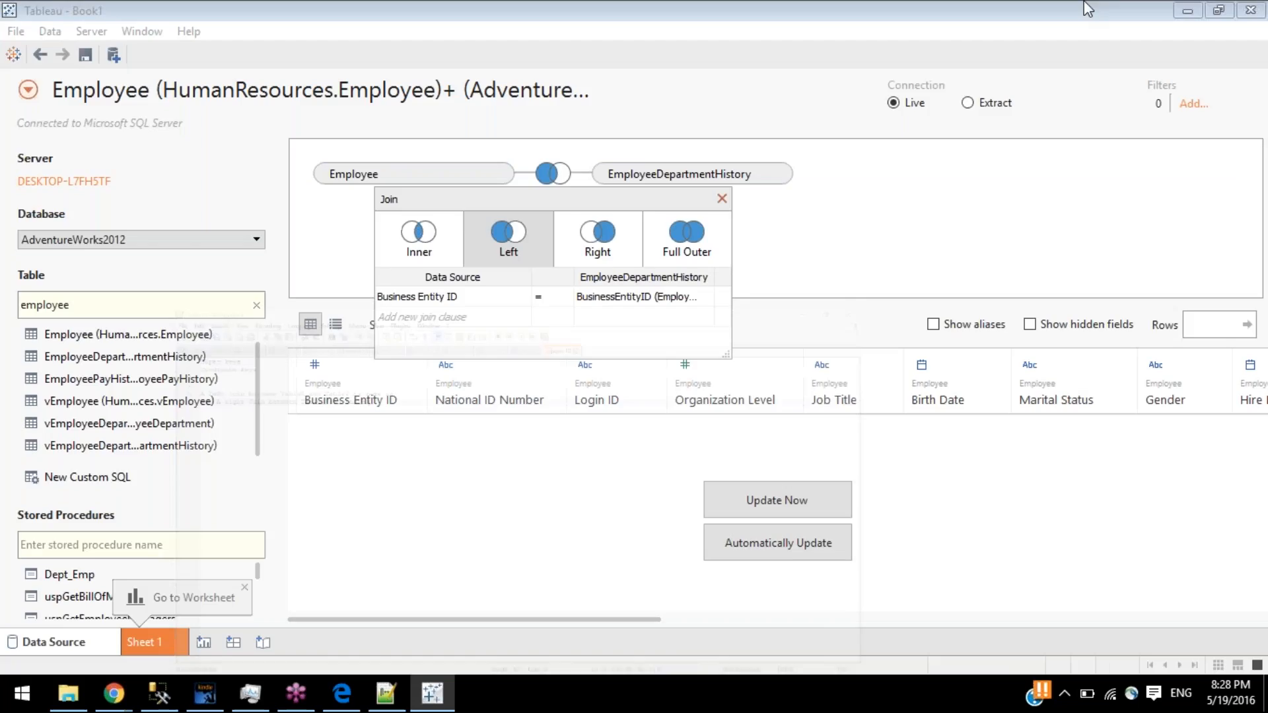
pyautogui.click(724, 201)
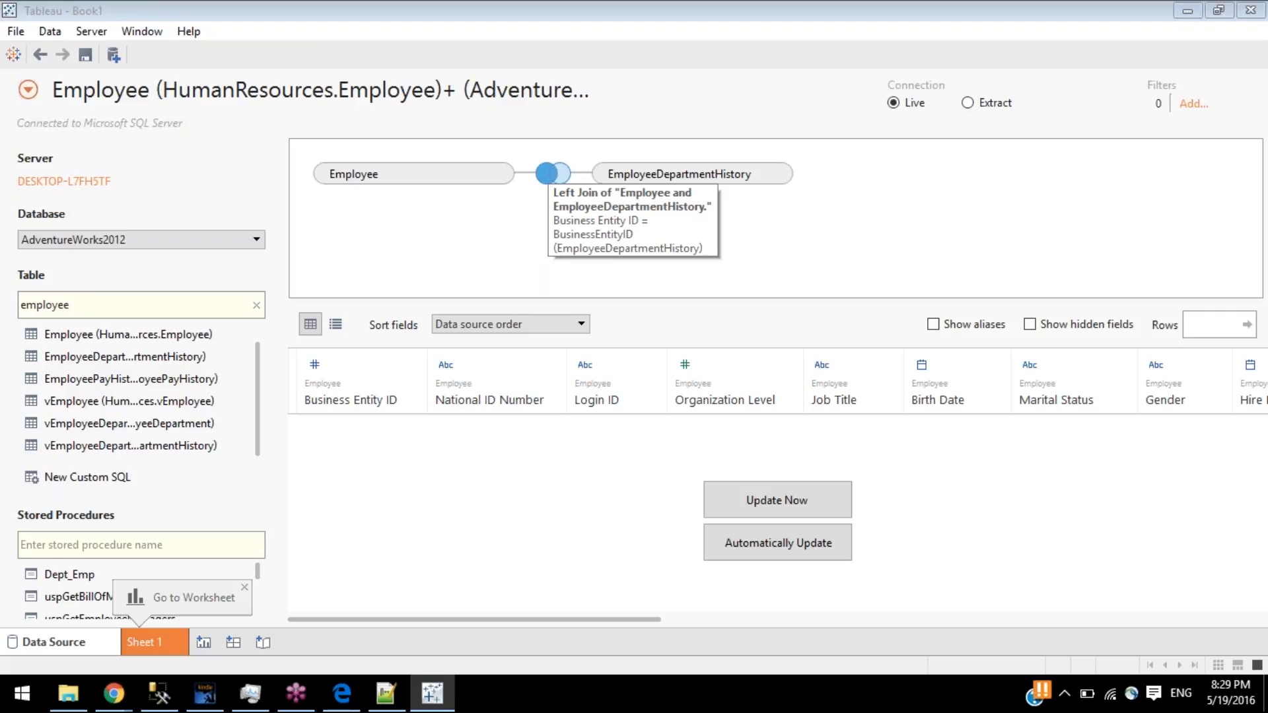
pyautogui.click(556, 173)
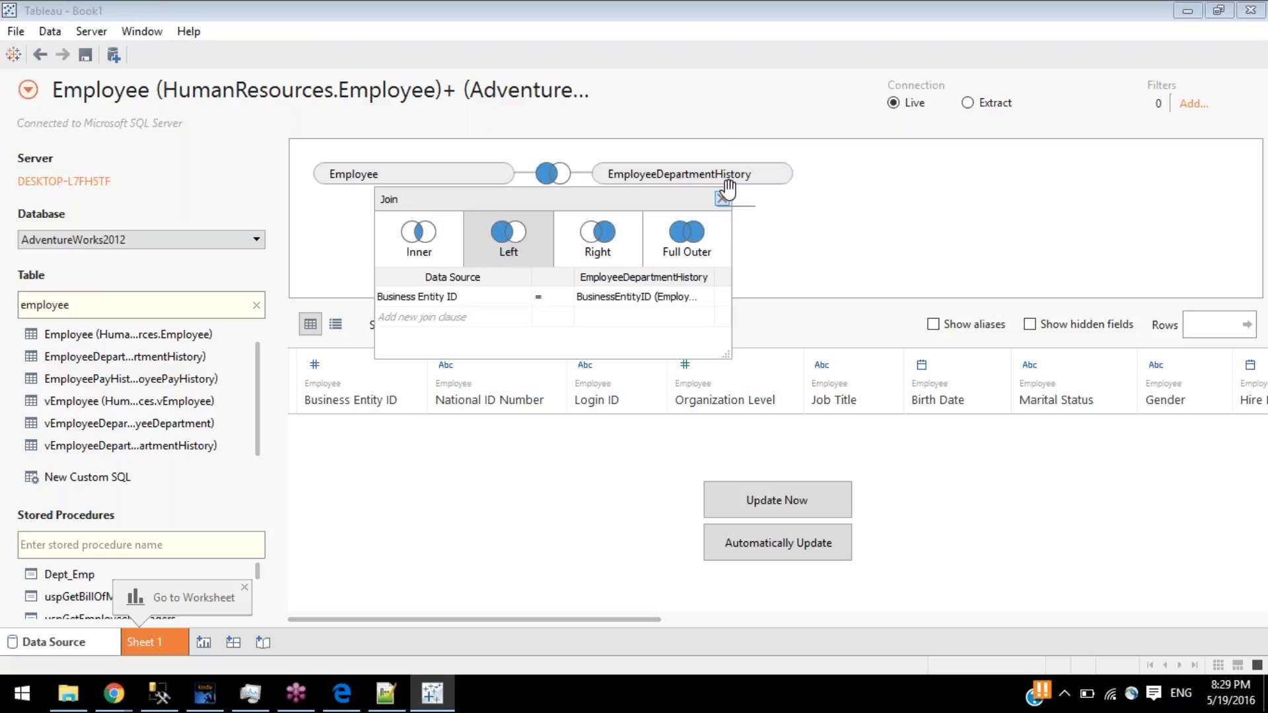
pyautogui.click(723, 198)
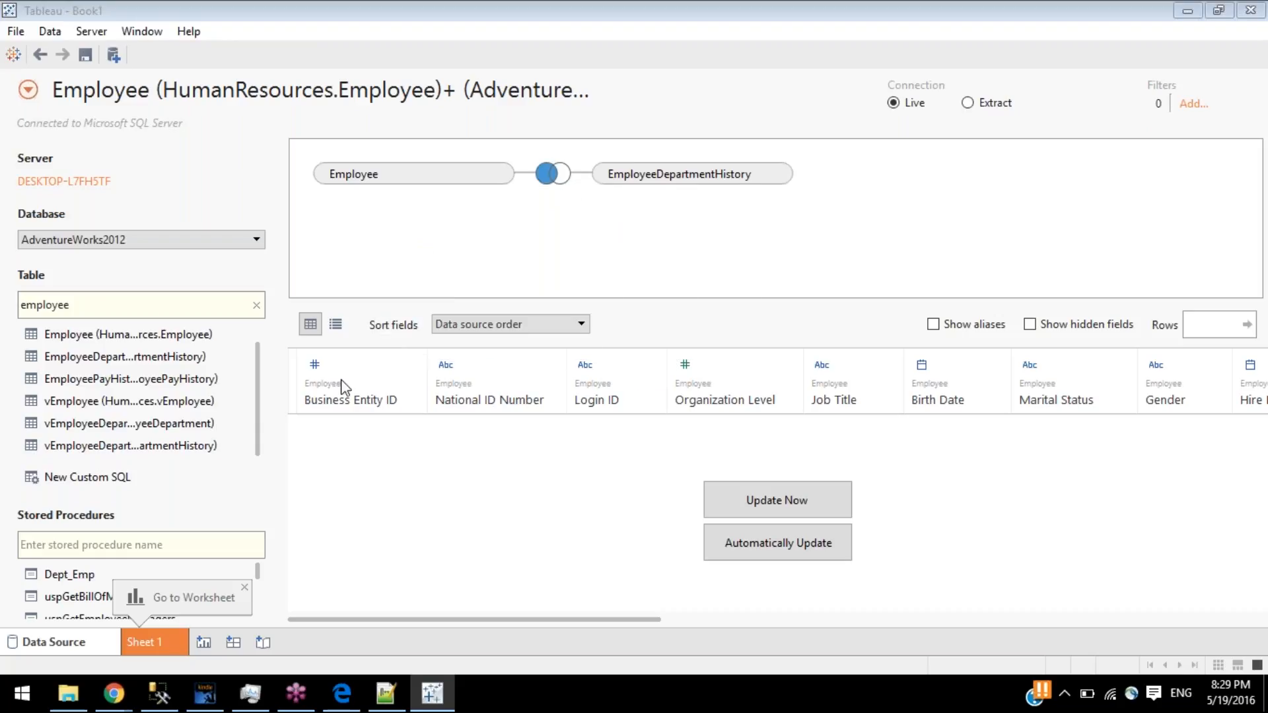
pyautogui.click(780, 507)
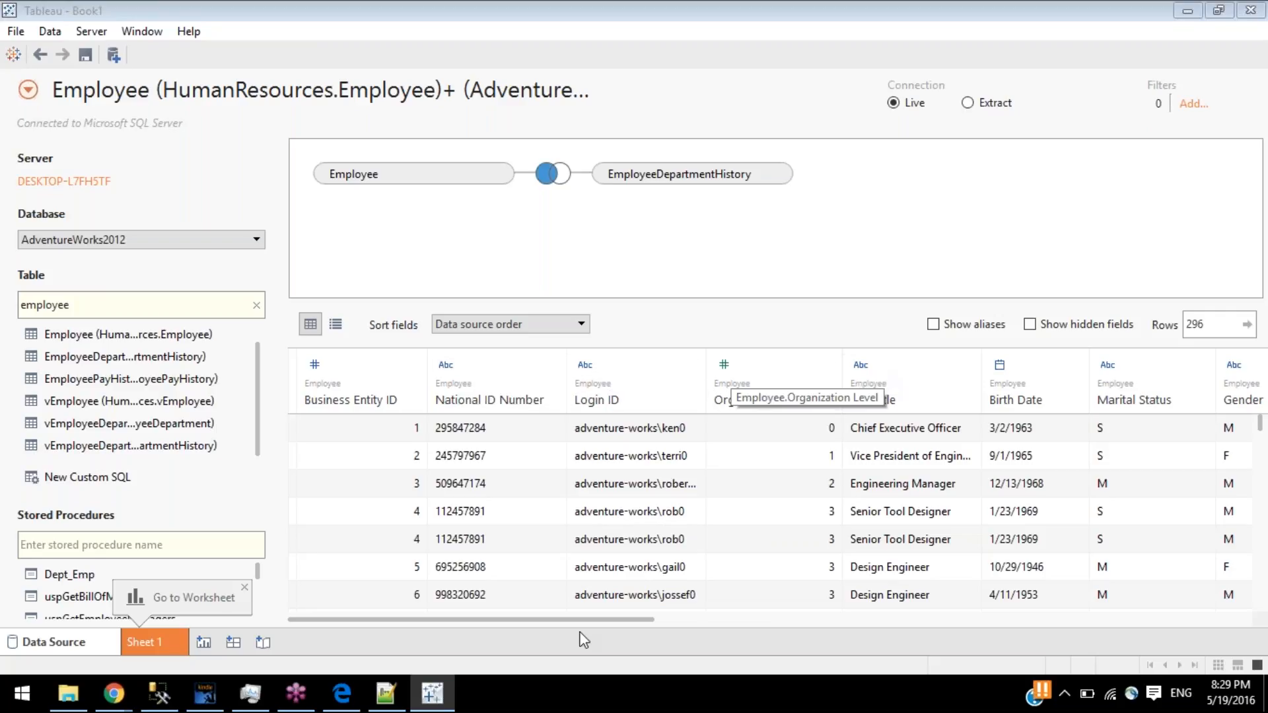
pyautogui.moveTo(547, 620); pyautogui.dragTo(1151, 617)
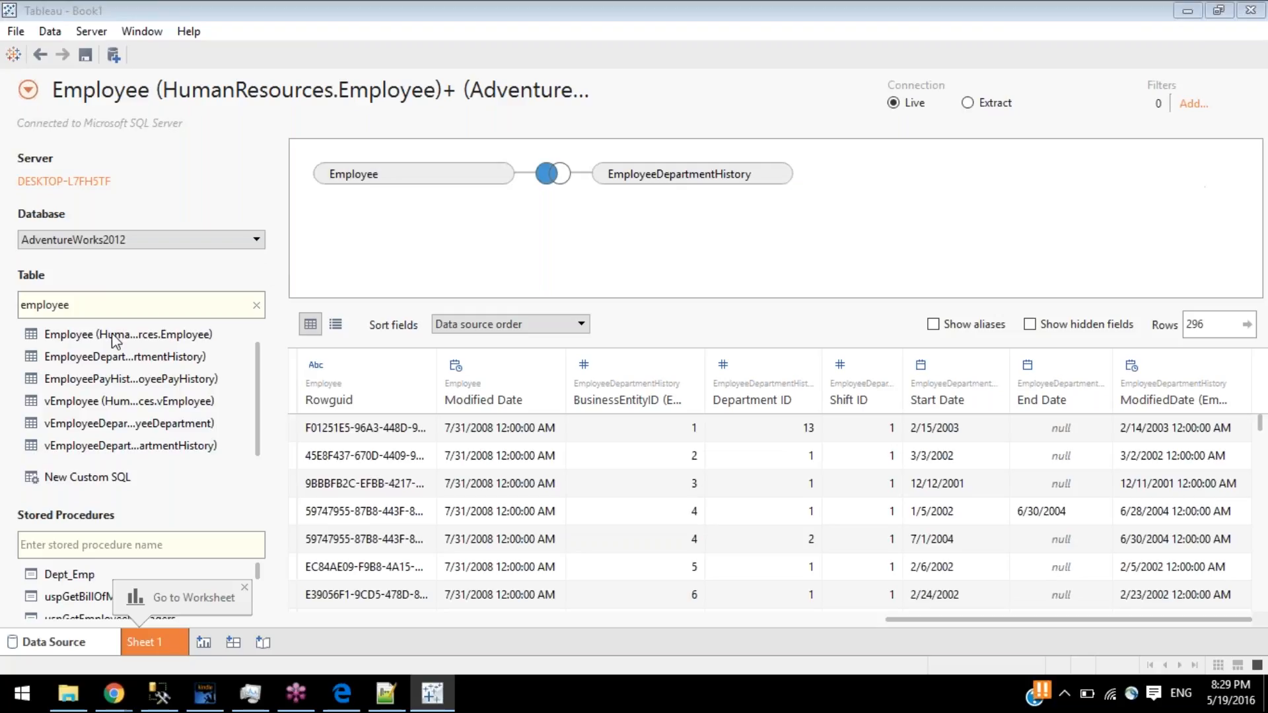
# - Filter the AdventureWorks2012 table list by "depart"
pyautogui.click(21, 305)
pyautogui.doubleClick(130, 303)
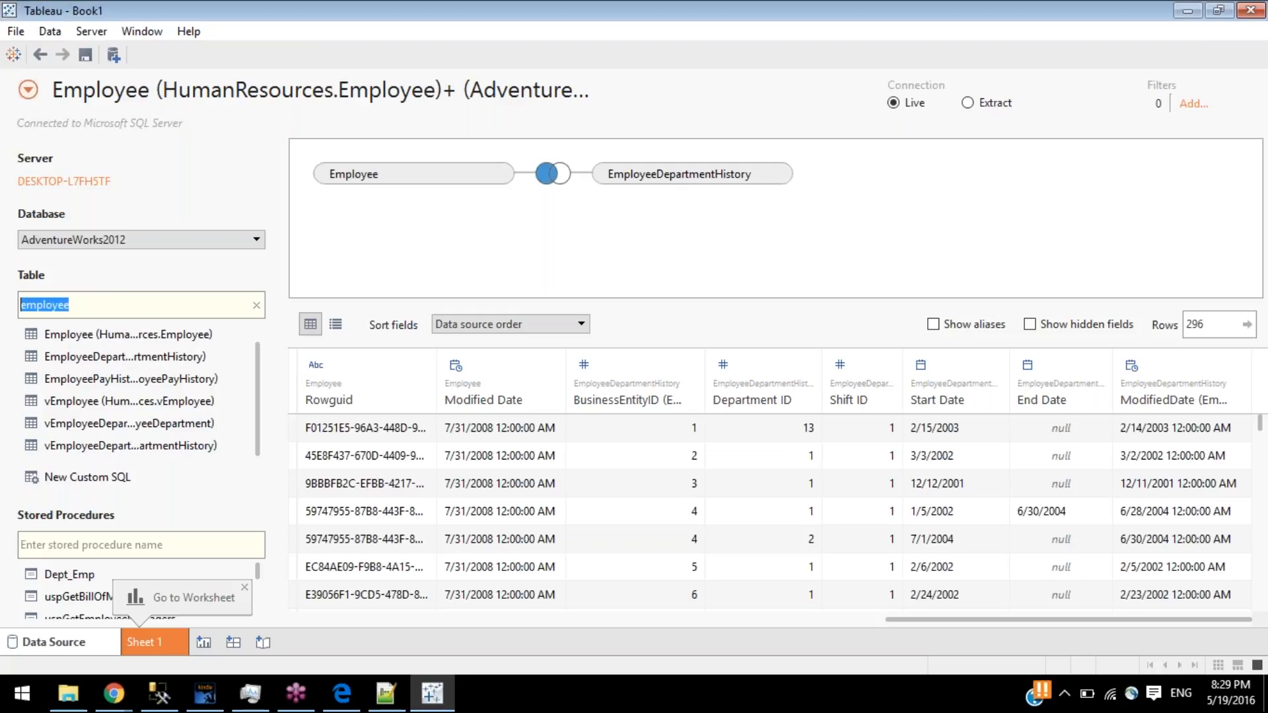
pyautogui.write('depart')
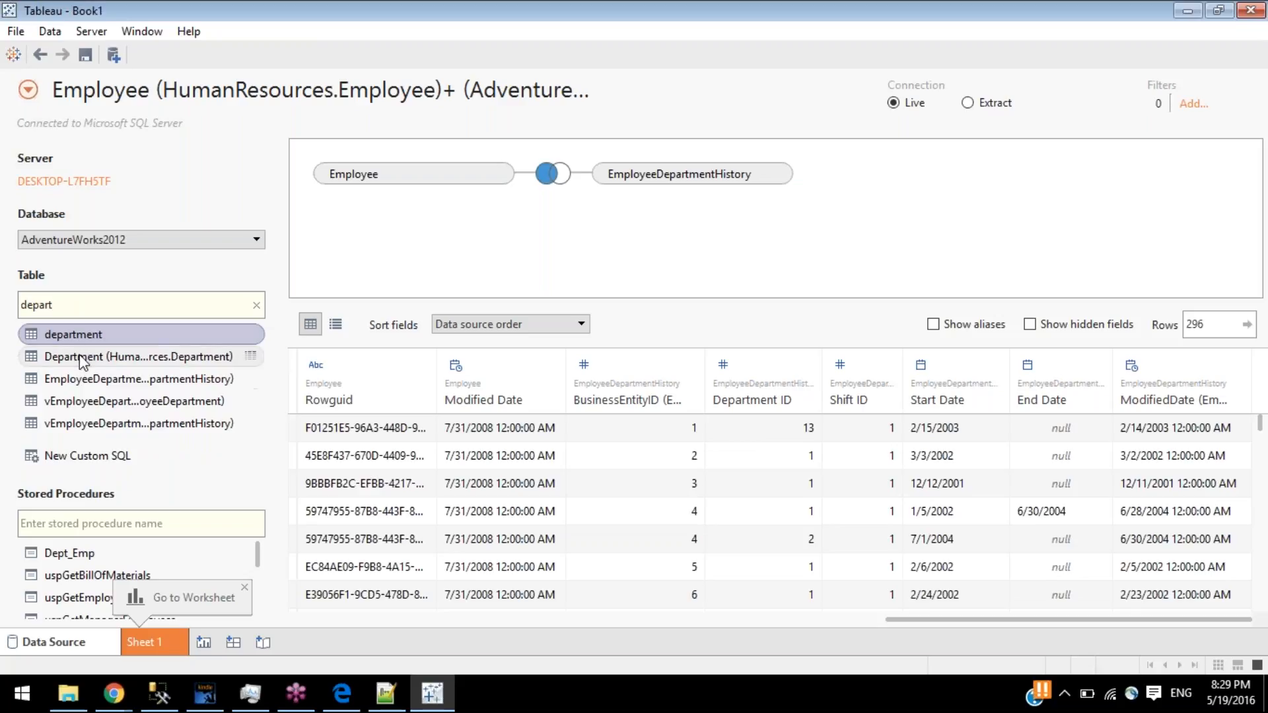
# - Add the HumanResources Department table to the canvas and set its join clause's data source field to Department ID
pyautogui.moveTo(84, 355); pyautogui.dragTo(865, 186)
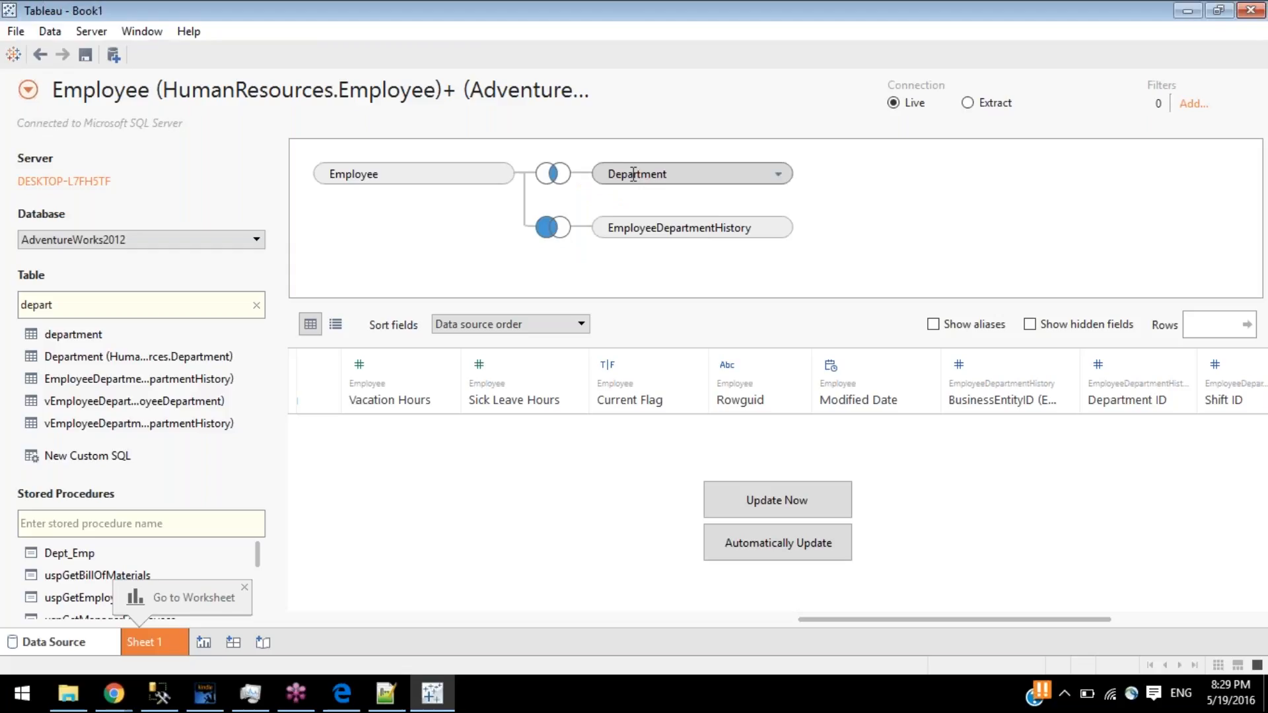
pyautogui.click(555, 173)
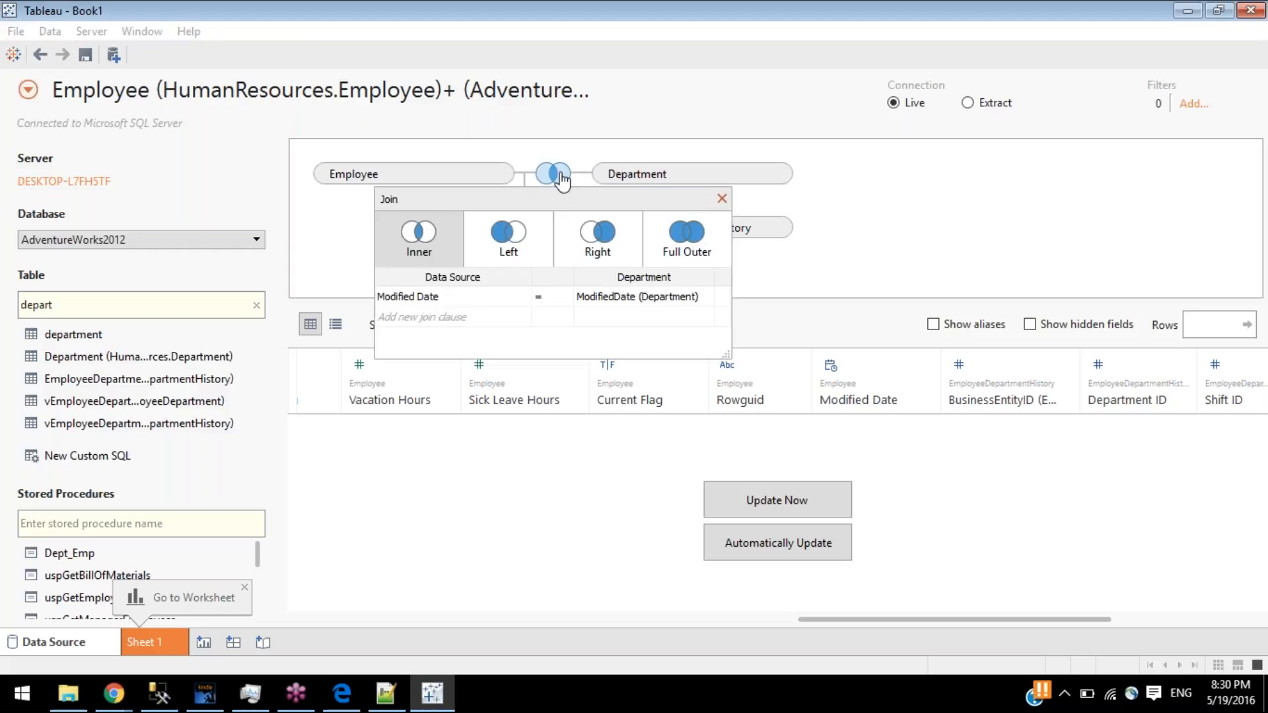
pyautogui.click(477, 294)
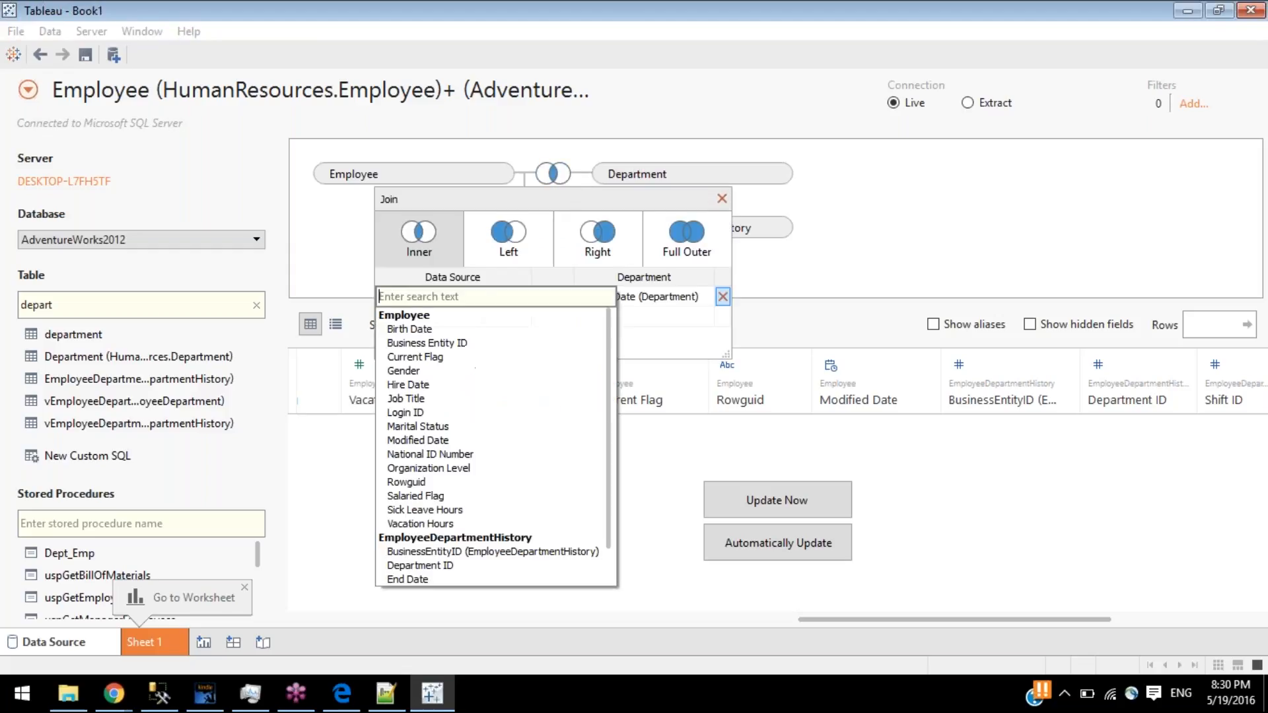
pyautogui.click(452, 567)
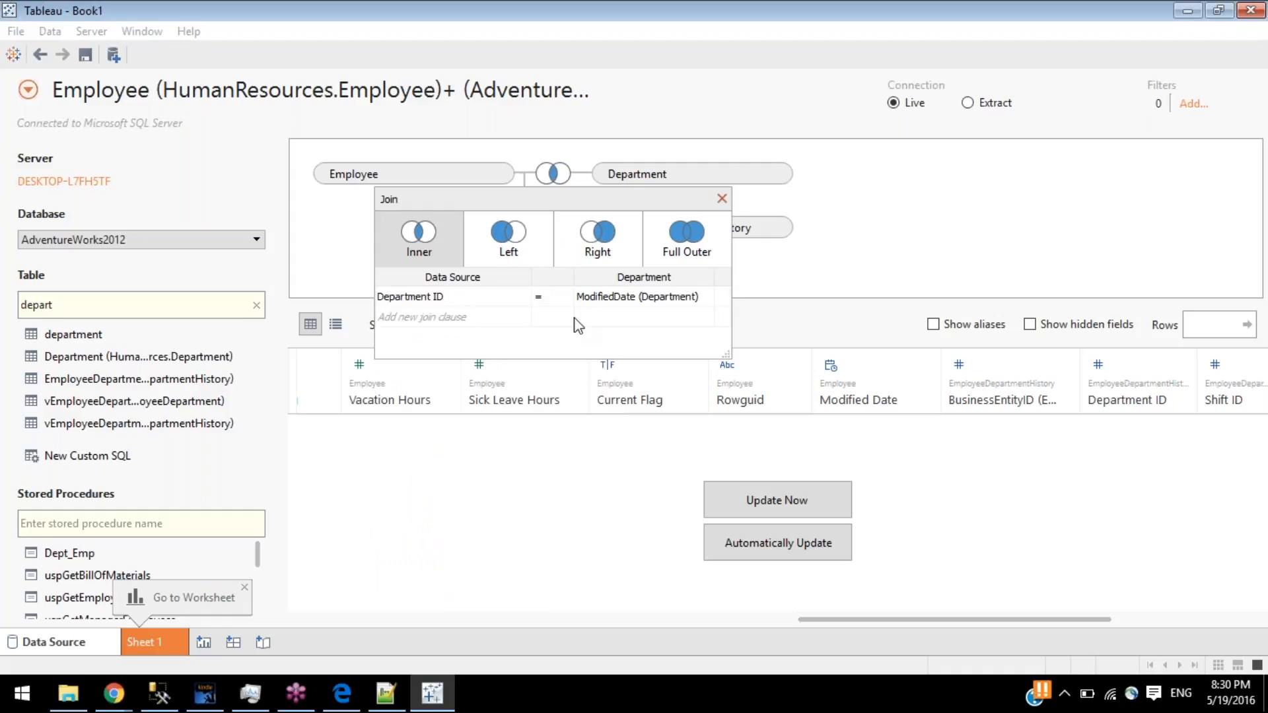
pyautogui.click(723, 199)
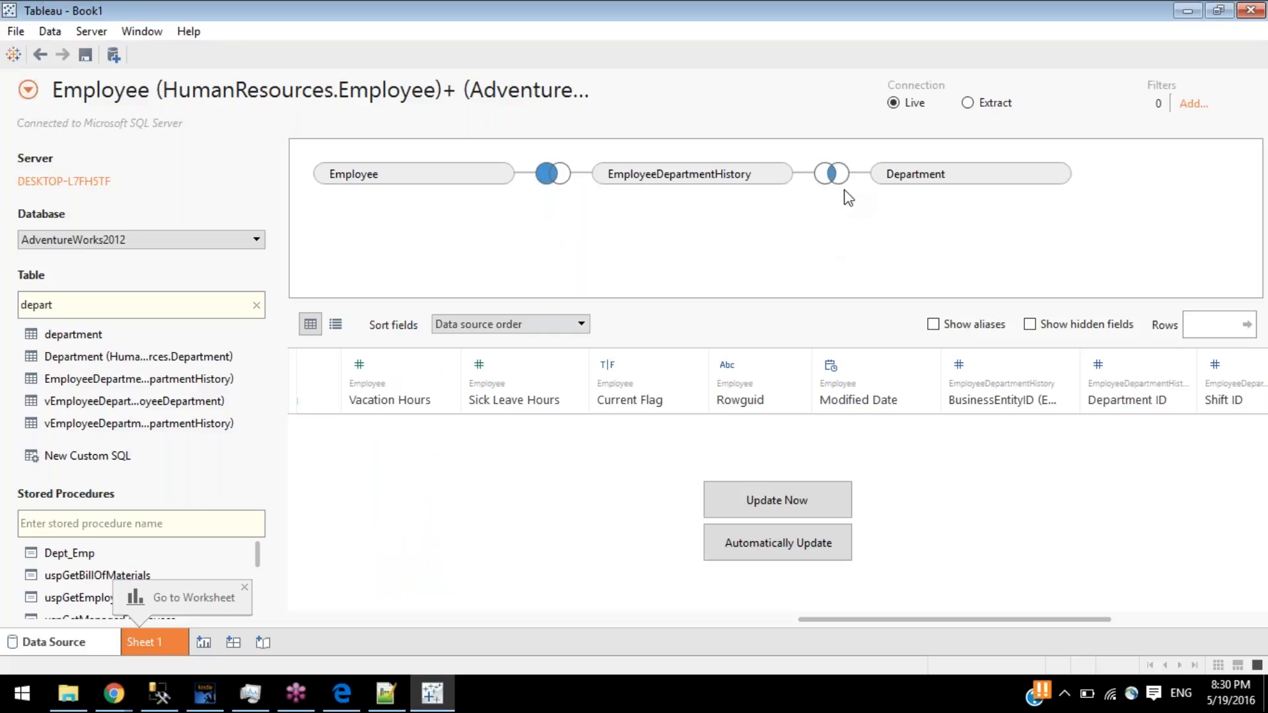
# - Check the join between EmployeeDepartmentHistory and Department, and remove the Department table from the canvas
pyautogui.click(831, 174)
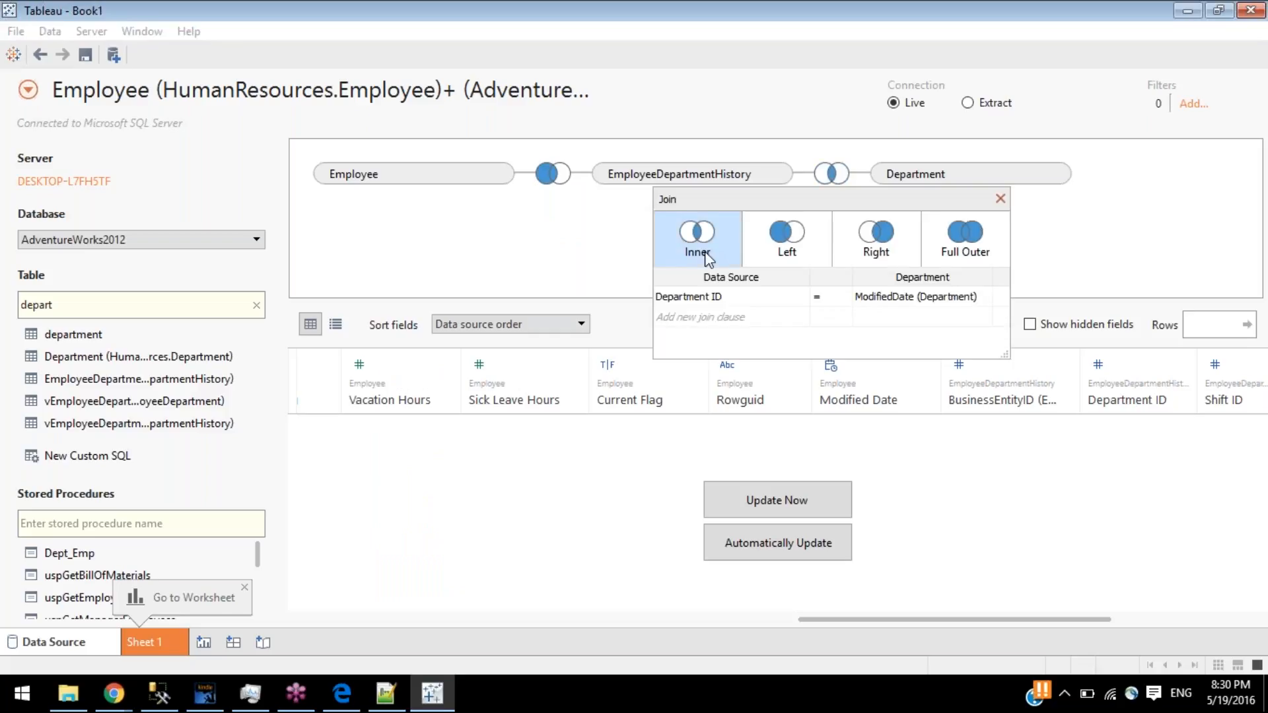
pyautogui.click(1000, 199)
pyautogui.click(1059, 176)
pyautogui.click(1068, 222)
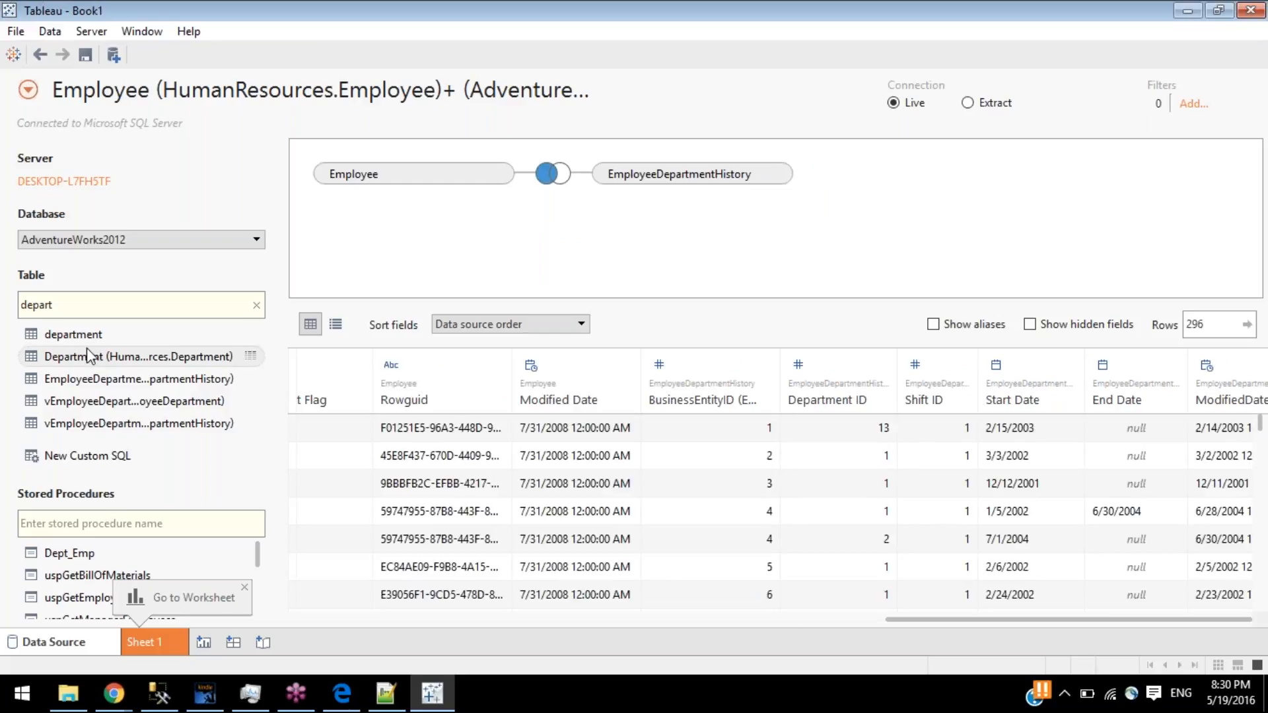
# - Add the HumanResources Department table again and join it through the Department ID field of EmployeeDepartmentHistory as the data source field
pyautogui.moveTo(85, 357); pyautogui.dragTo(660, 175)
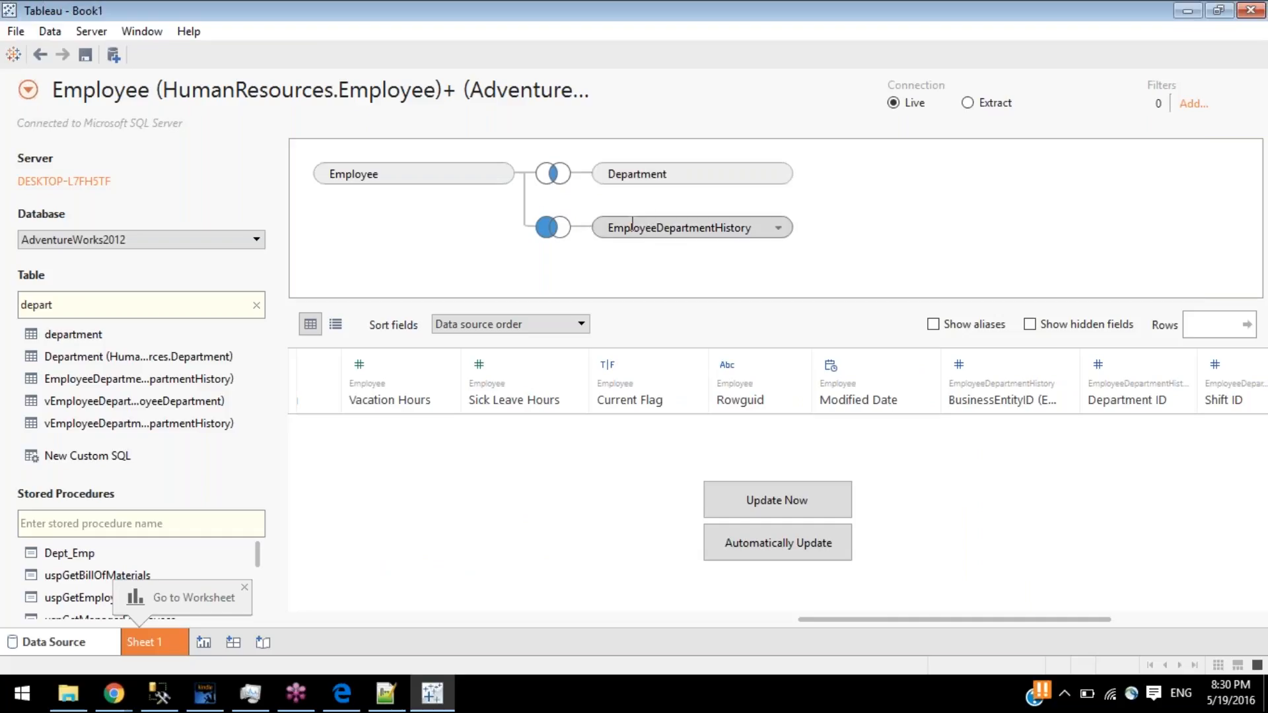
pyautogui.moveTo(635, 226)
pyautogui.mouseDown()
pyautogui.moveTo(709, 235)
pyautogui.moveTo(712, 255)
pyautogui.mouseUp()
pyautogui.click(553, 175)
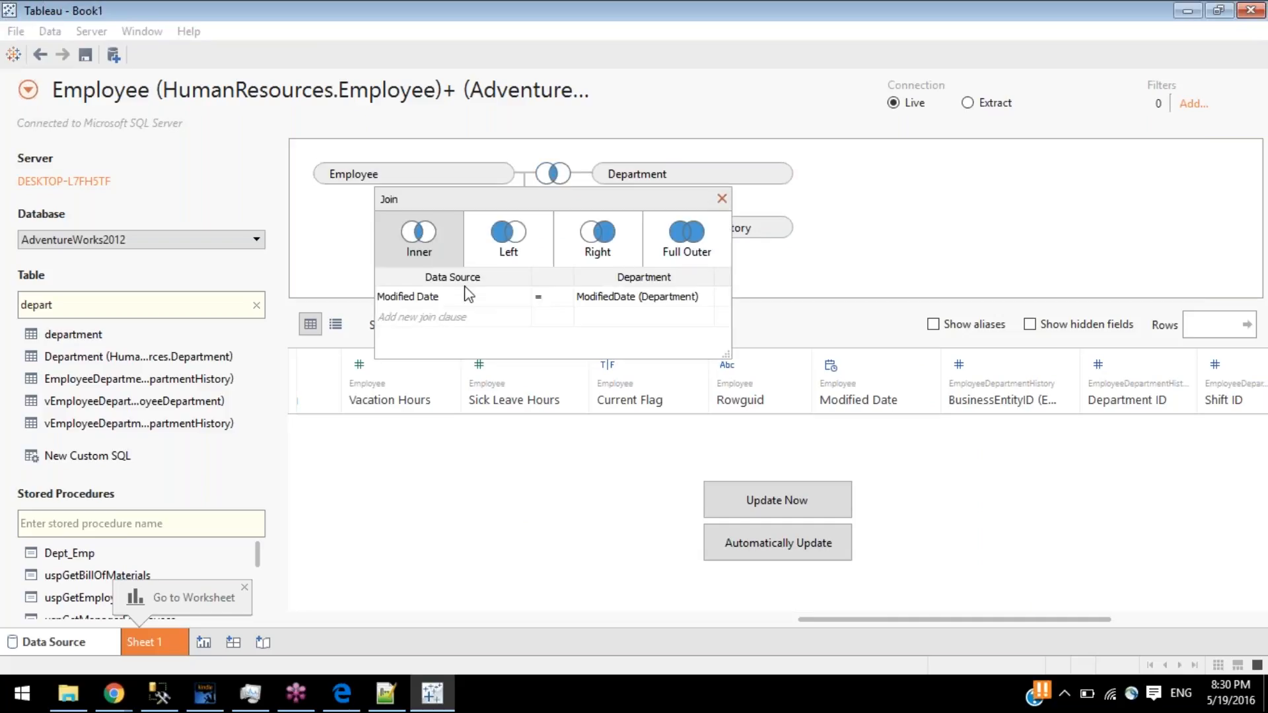
pyautogui.click(460, 303)
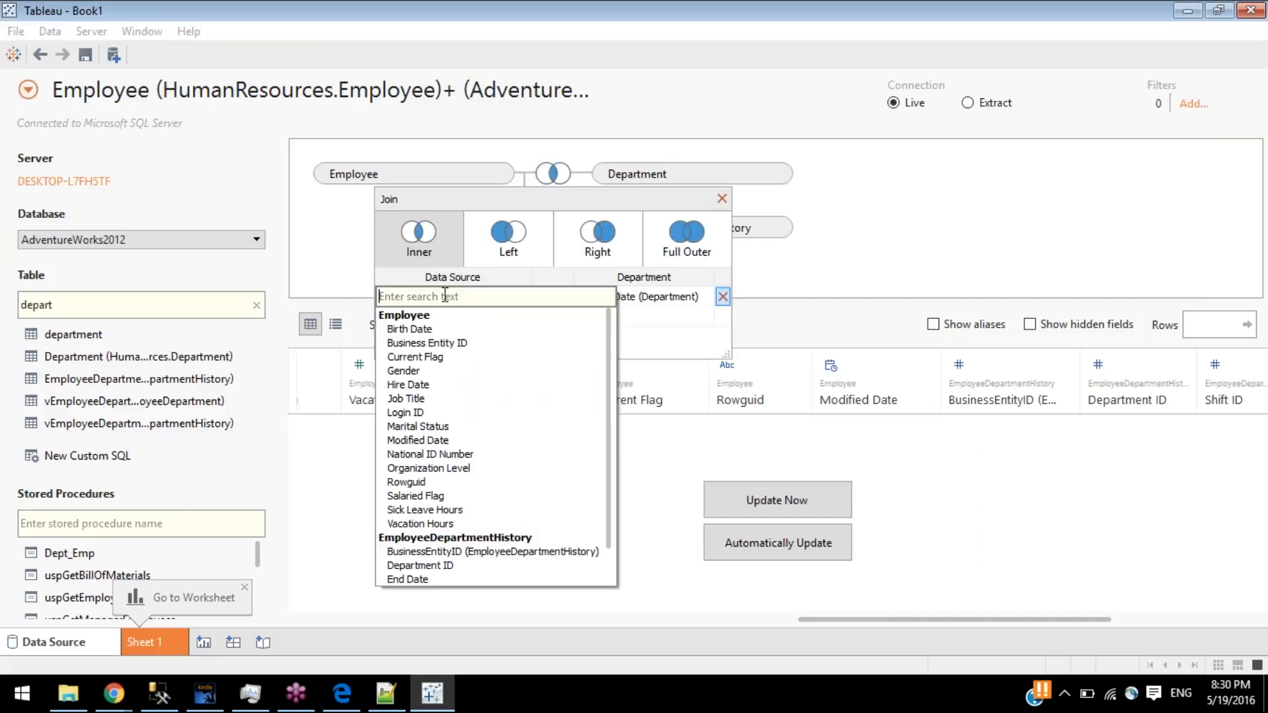
pyautogui.scroll(-1, 437, 424)
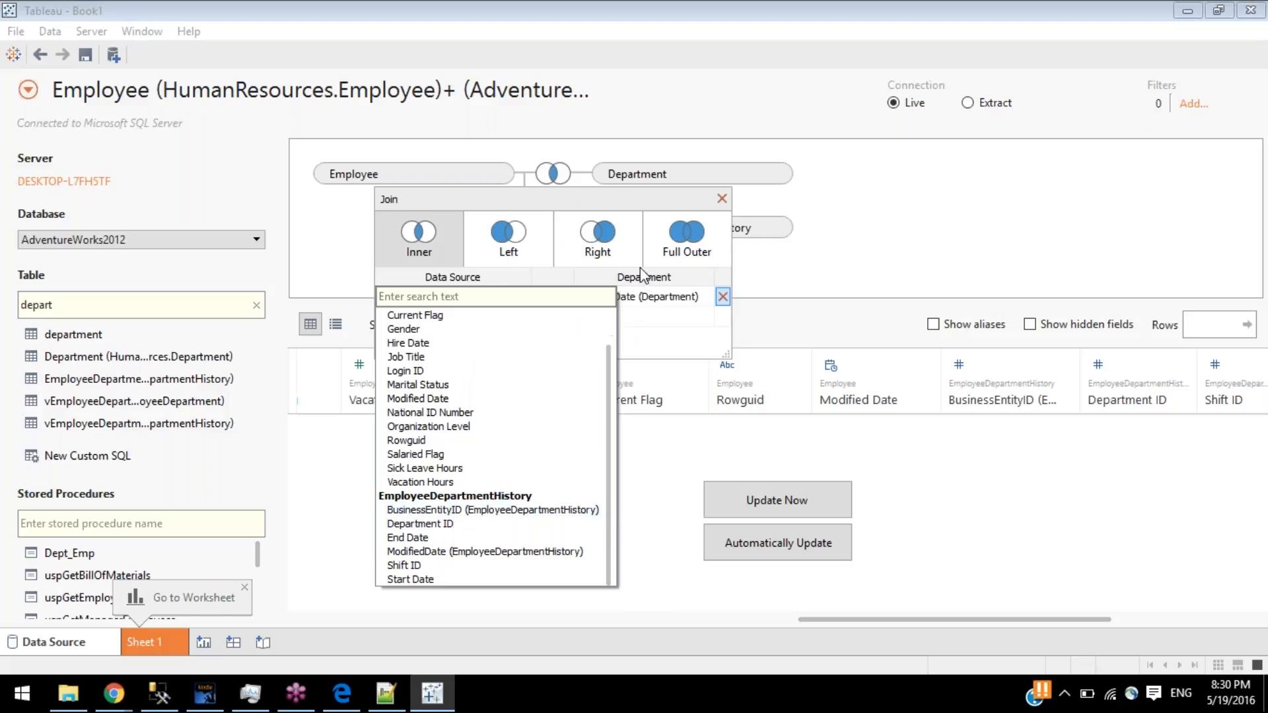
pyautogui.click(420, 522)
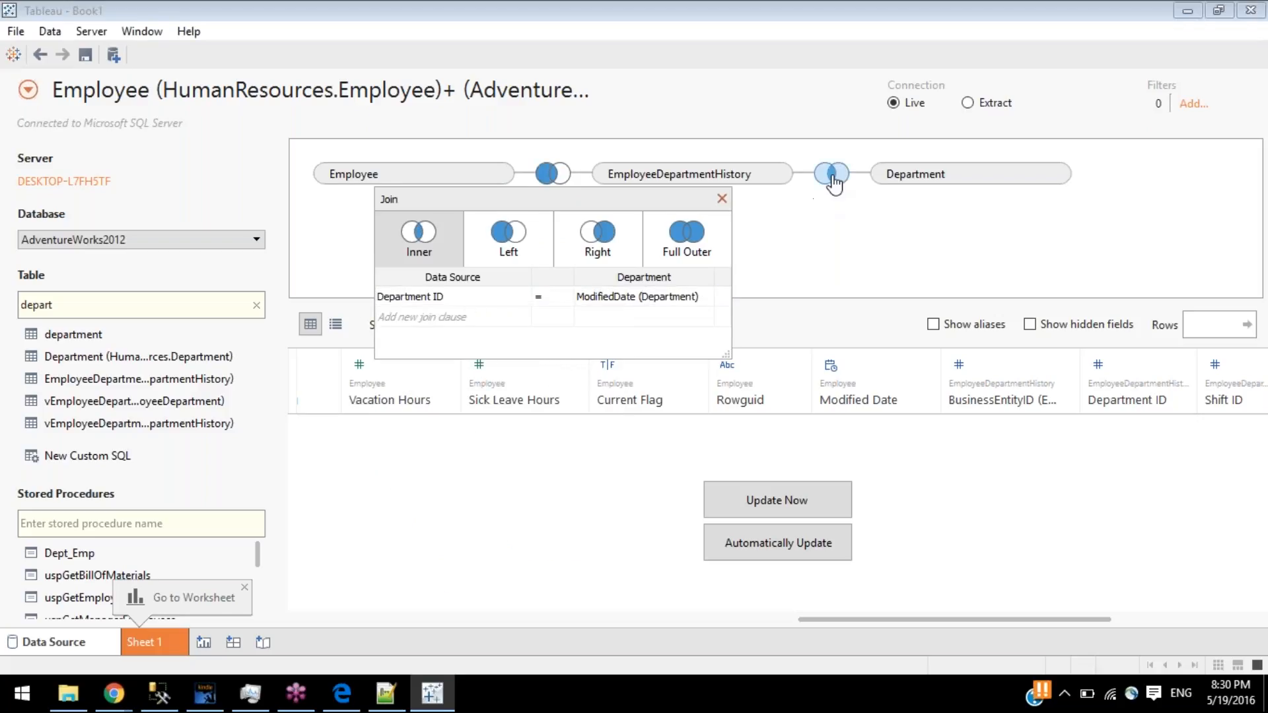
# - Review the data source fields available for the join between EmployeeDepartmentHistory and Department, leaving the field selection as it is
pyautogui.click(836, 173)
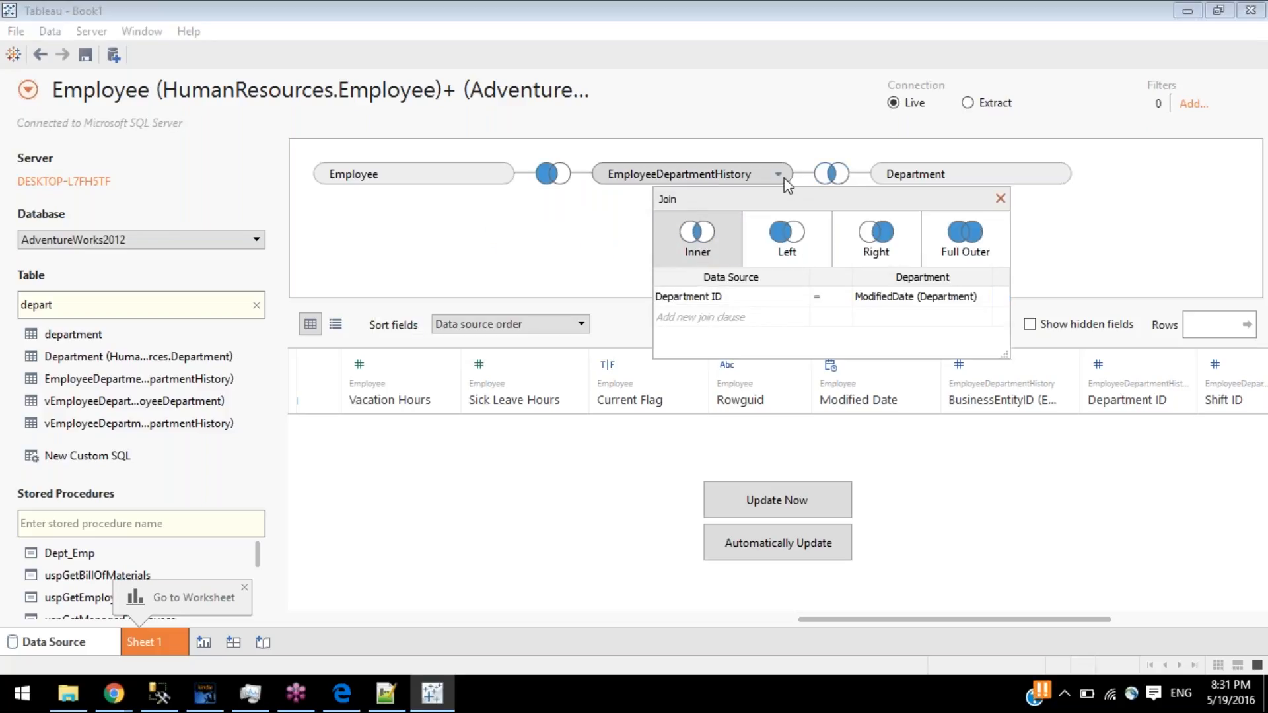
pyautogui.click(789, 299)
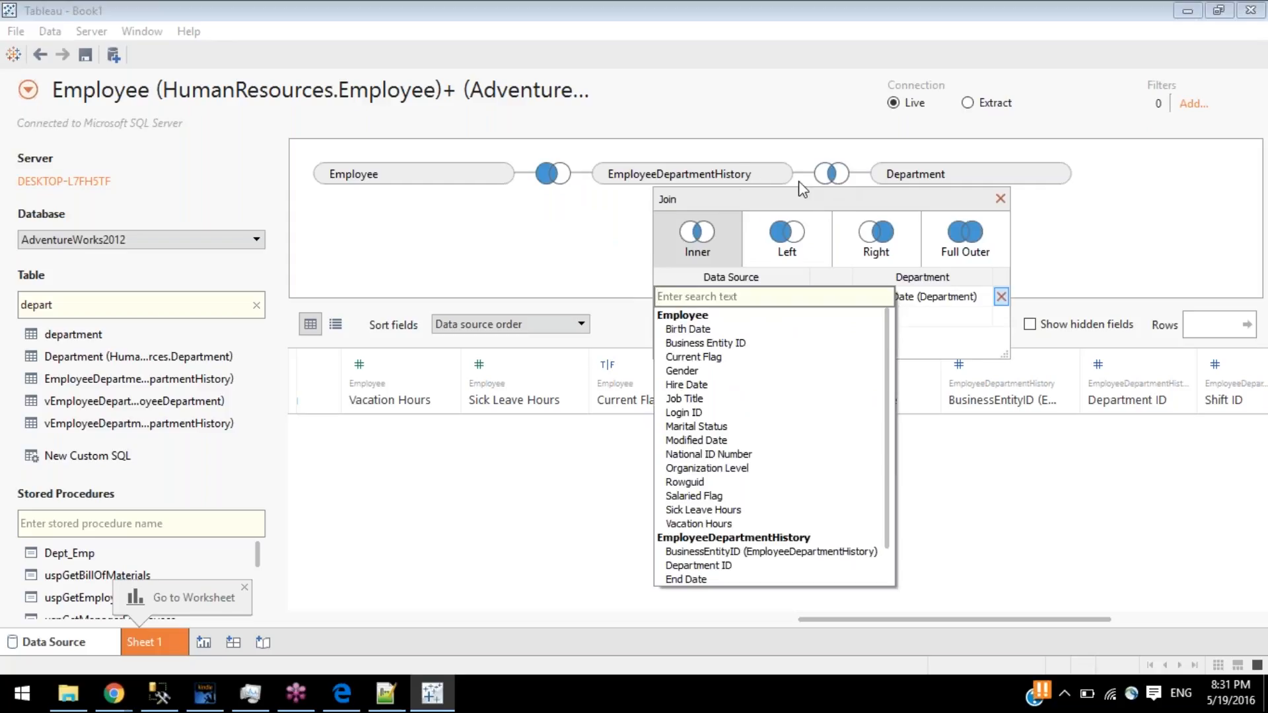
pyautogui.click(1000, 198)
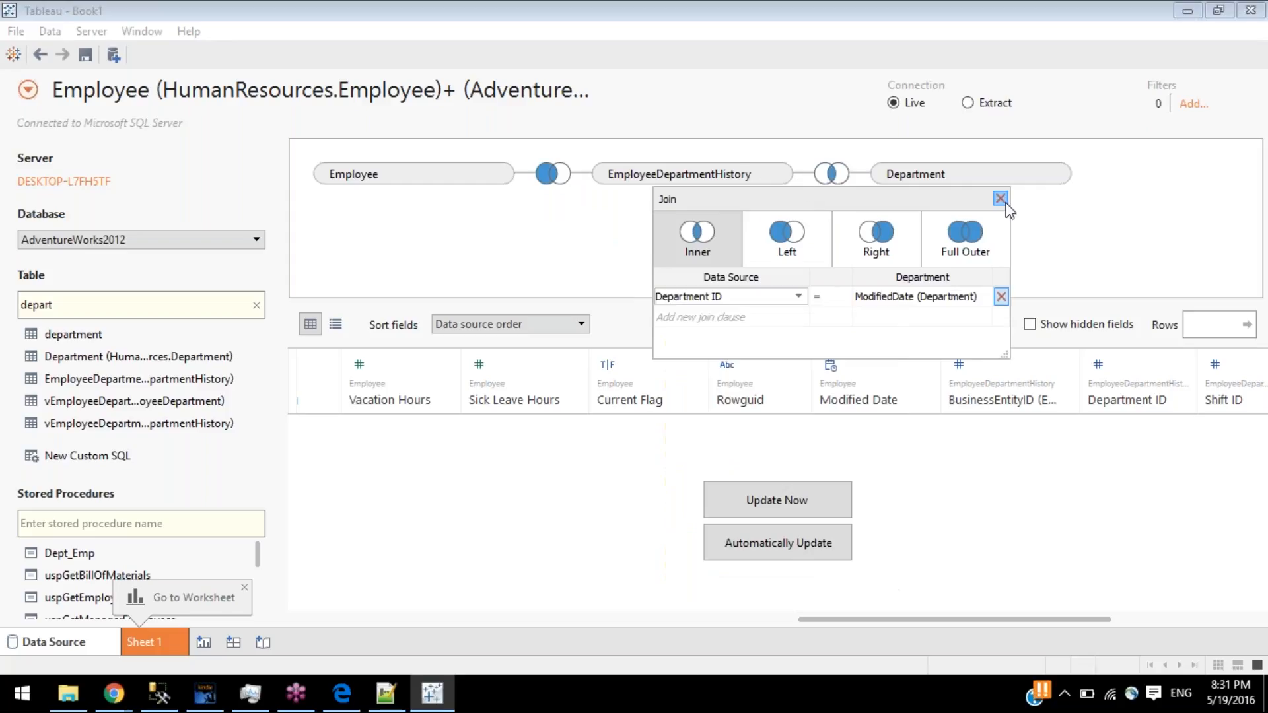
# - Change the data source field of Department's join clause to Modified Date from the Employee table
pyautogui.click(1000, 199)
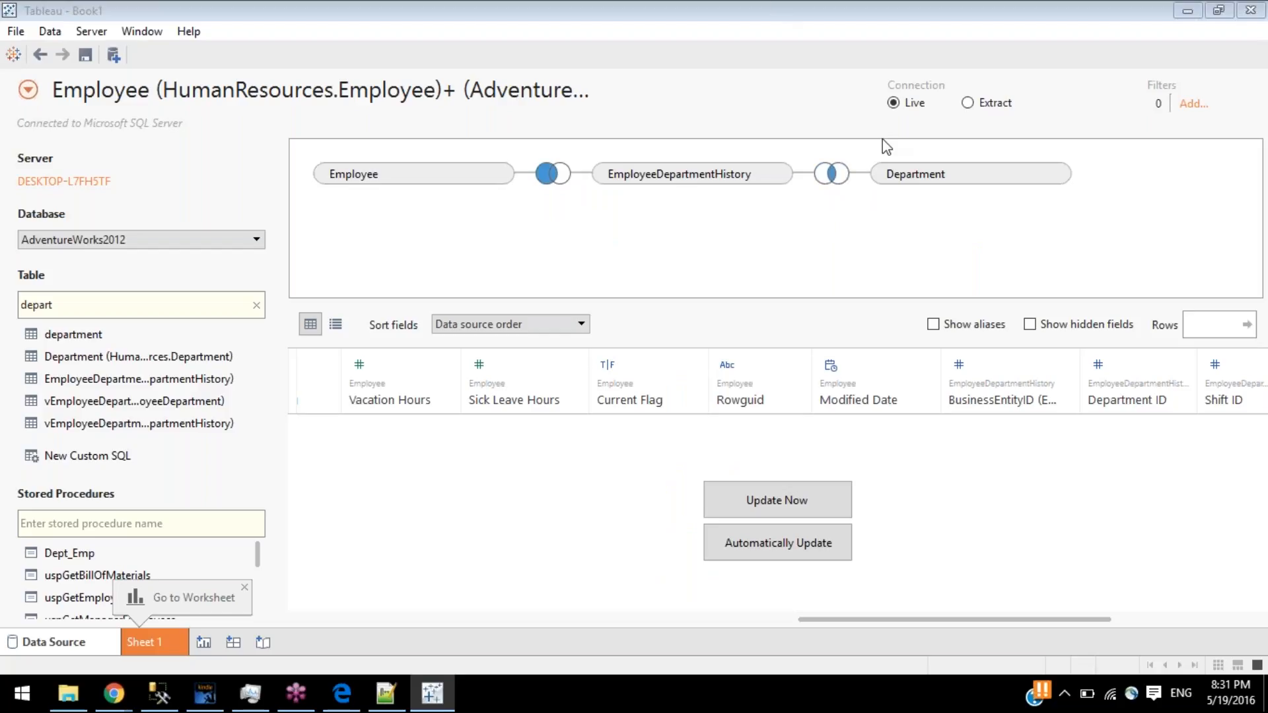
pyautogui.click(829, 175)
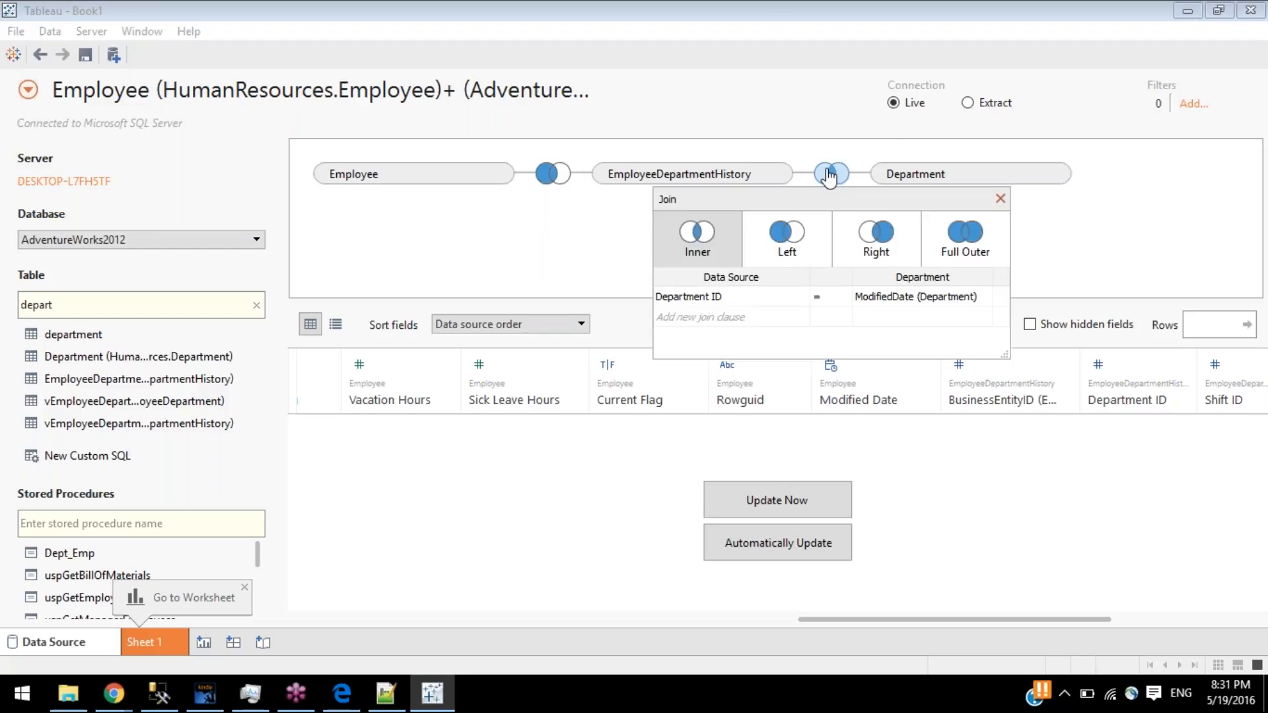
pyautogui.click(715, 298)
pyautogui.click(715, 297)
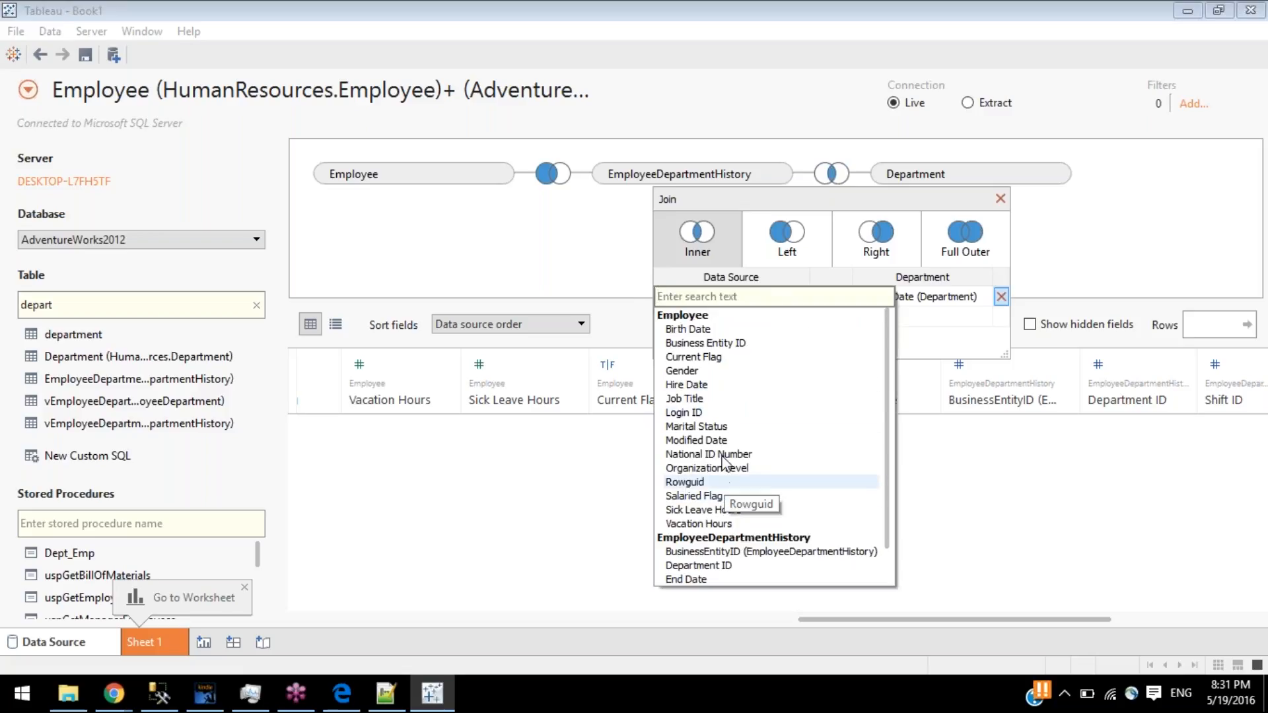
pyautogui.click(696, 440)
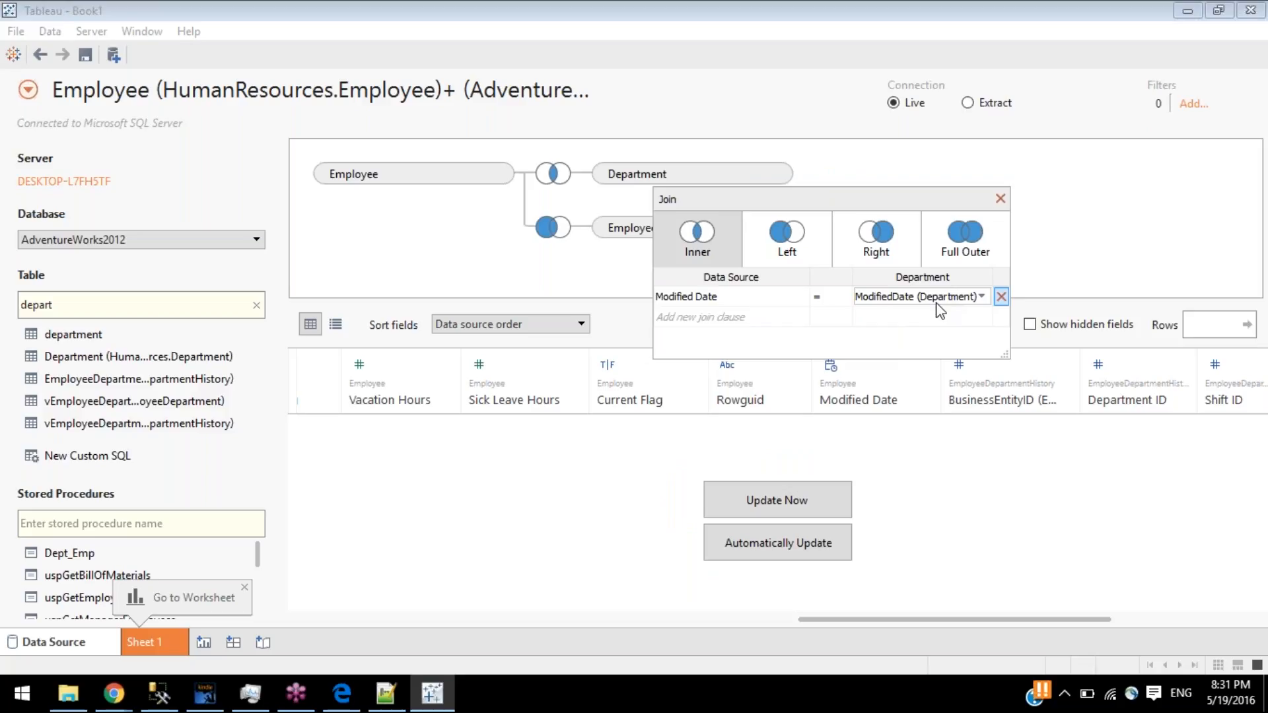
pyautogui.click(1000, 199)
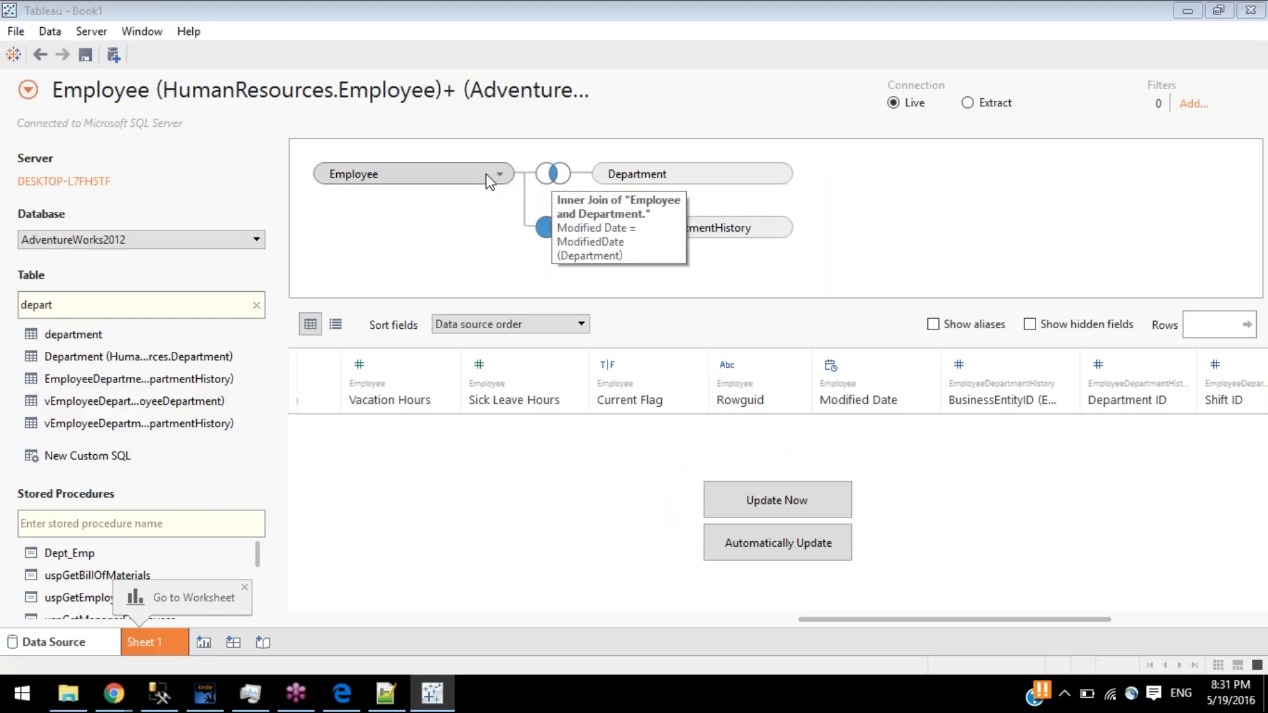
# - Set Department's join clause to match Department ID from EmployeeDepartmentHistory with DepartmentID (Department)
pyautogui.click(553, 173)
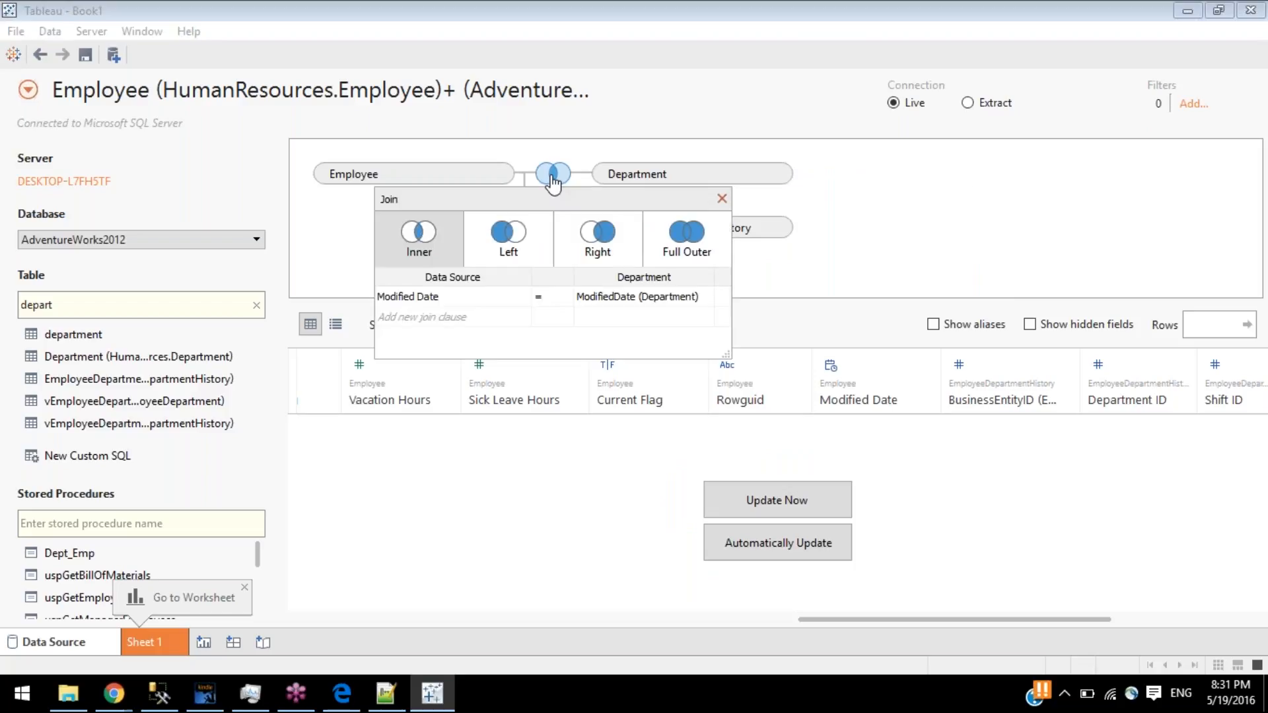
pyautogui.click(523, 296)
pyautogui.click(449, 551)
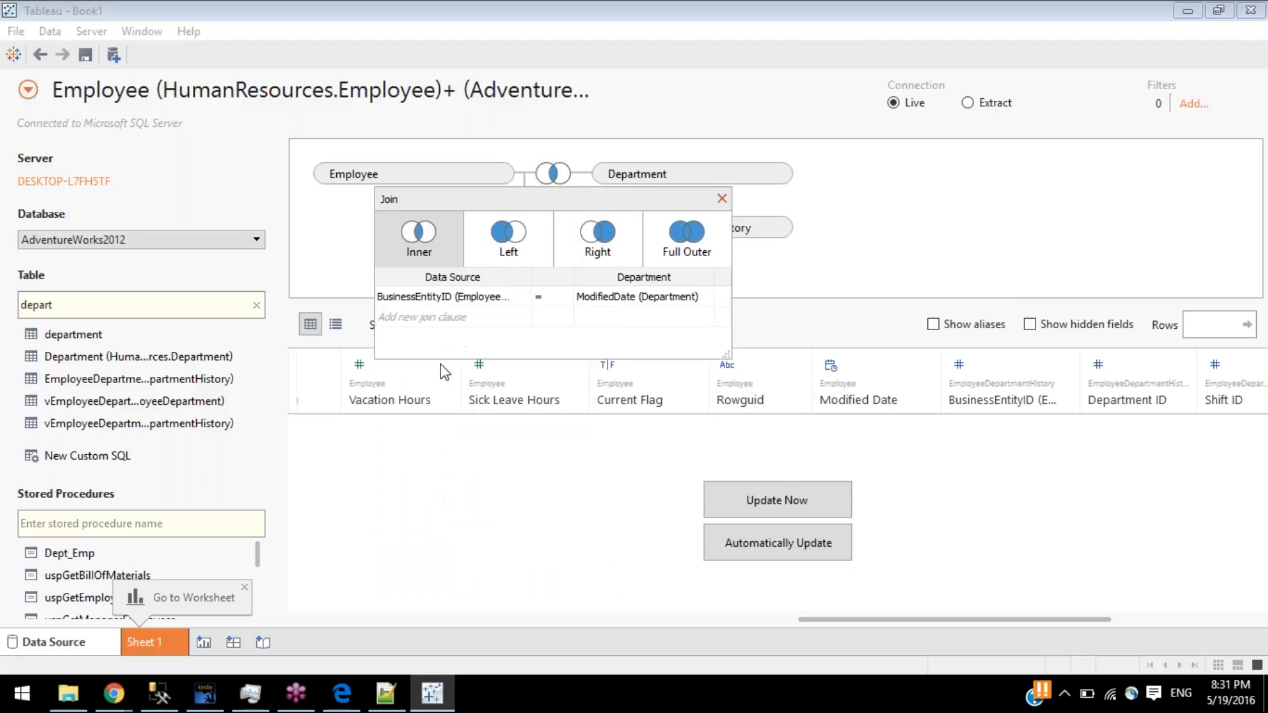
pyautogui.click(489, 296)
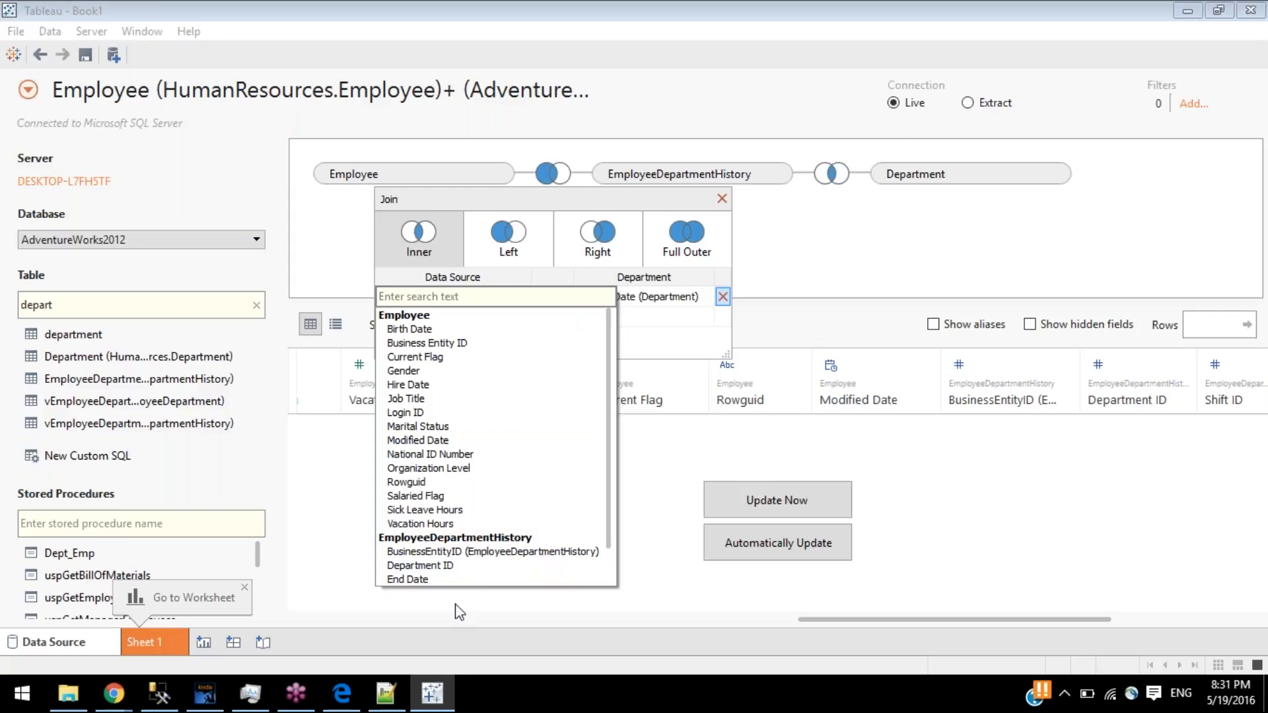
pyautogui.click(436, 566)
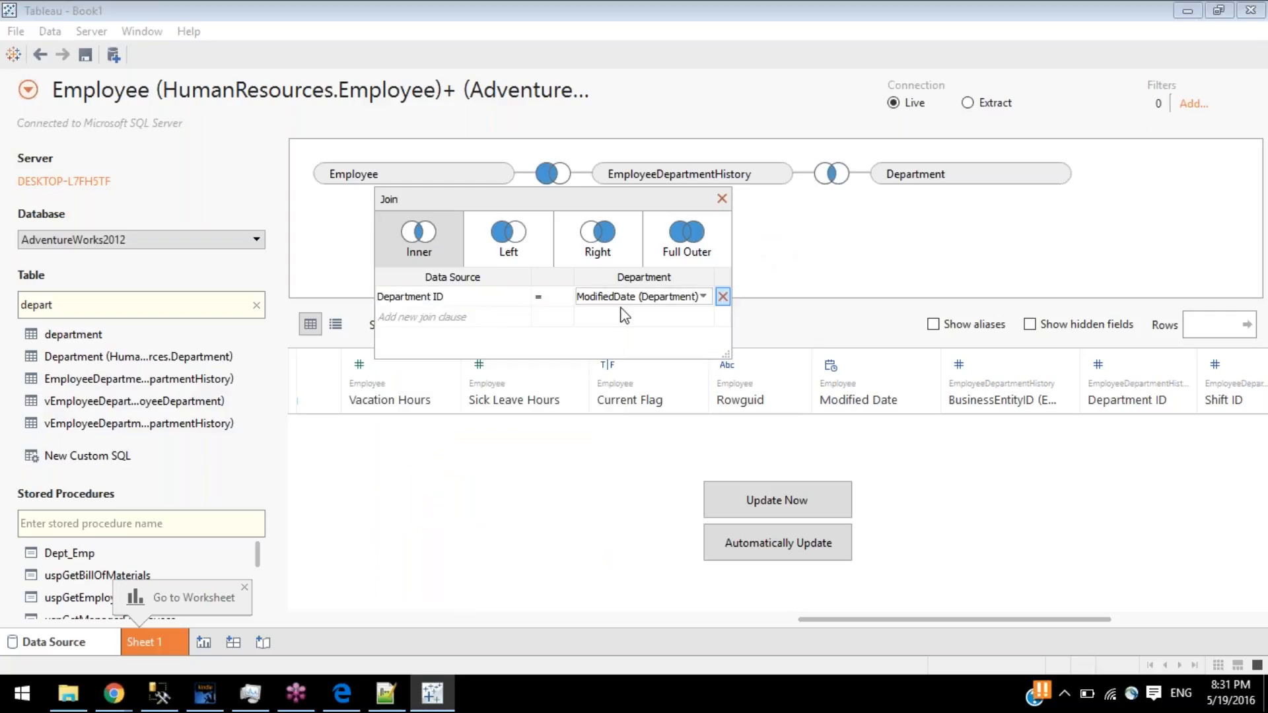
pyautogui.click(642, 296)
pyautogui.click(640, 316)
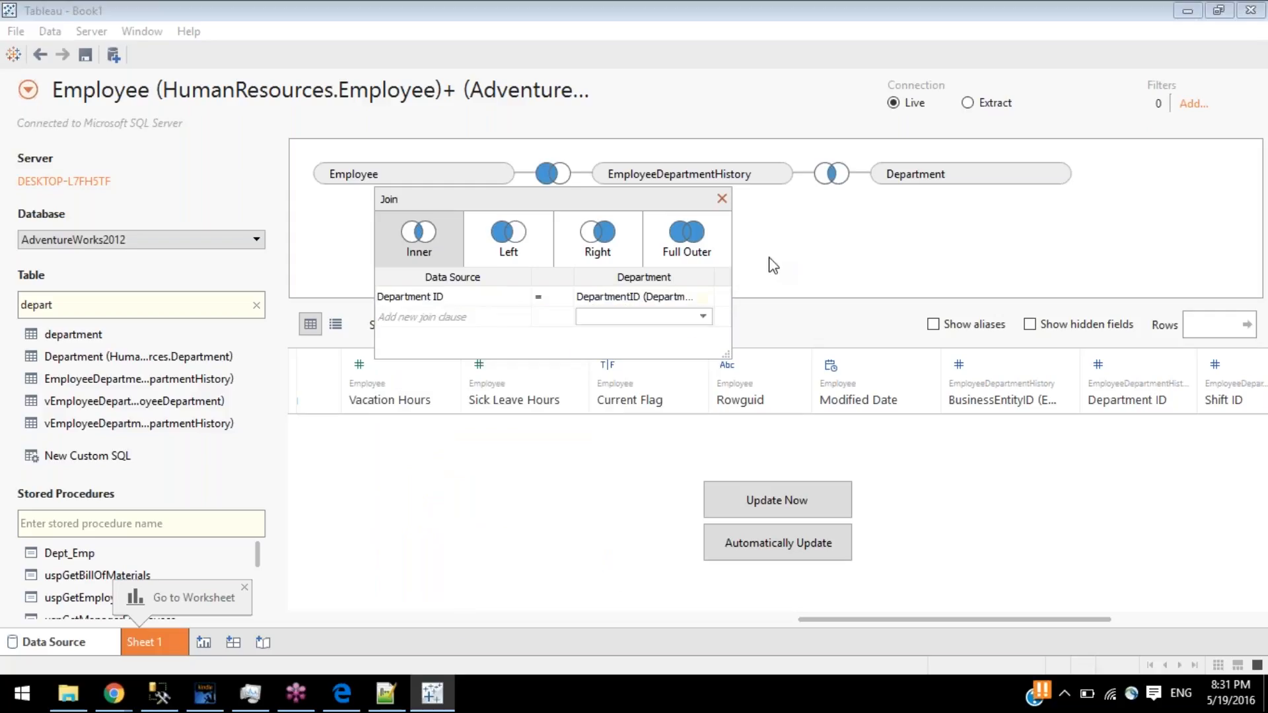
pyautogui.click(722, 198)
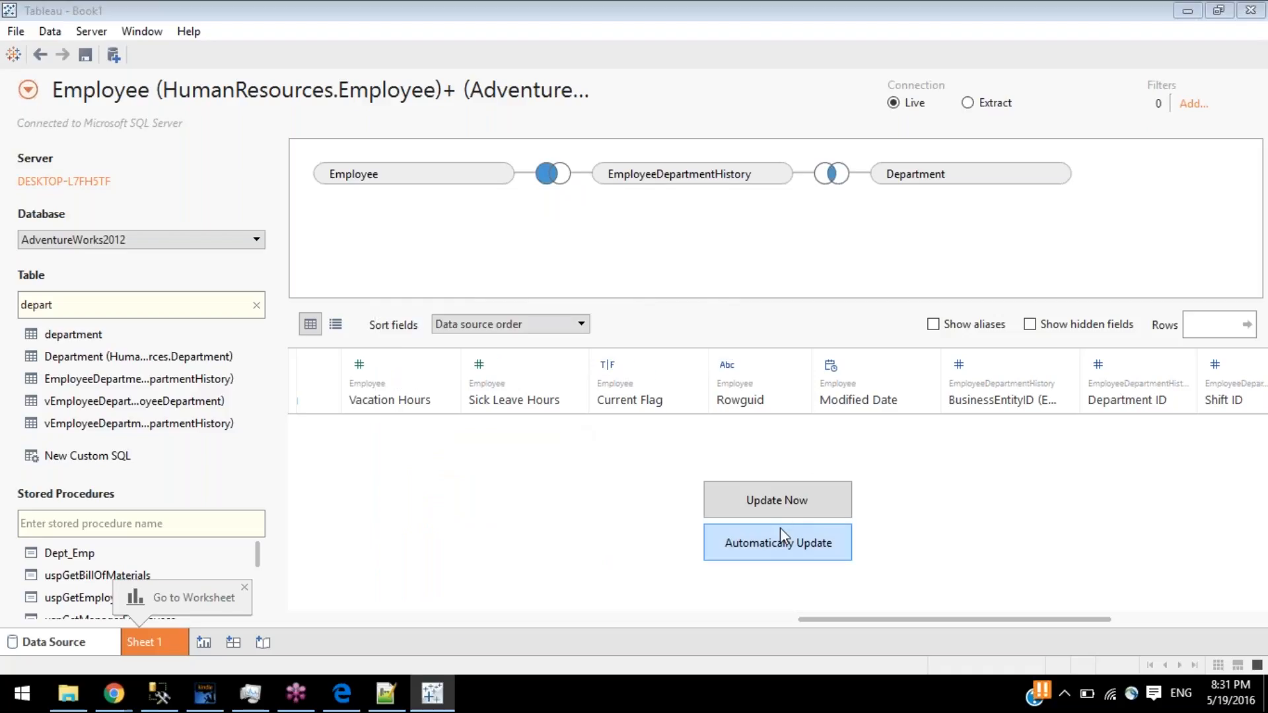
# - Update the data preview and look through the joined columns of the Employee, EmployeeDepartmentHistory and Department tables
pyautogui.click(720, 502)
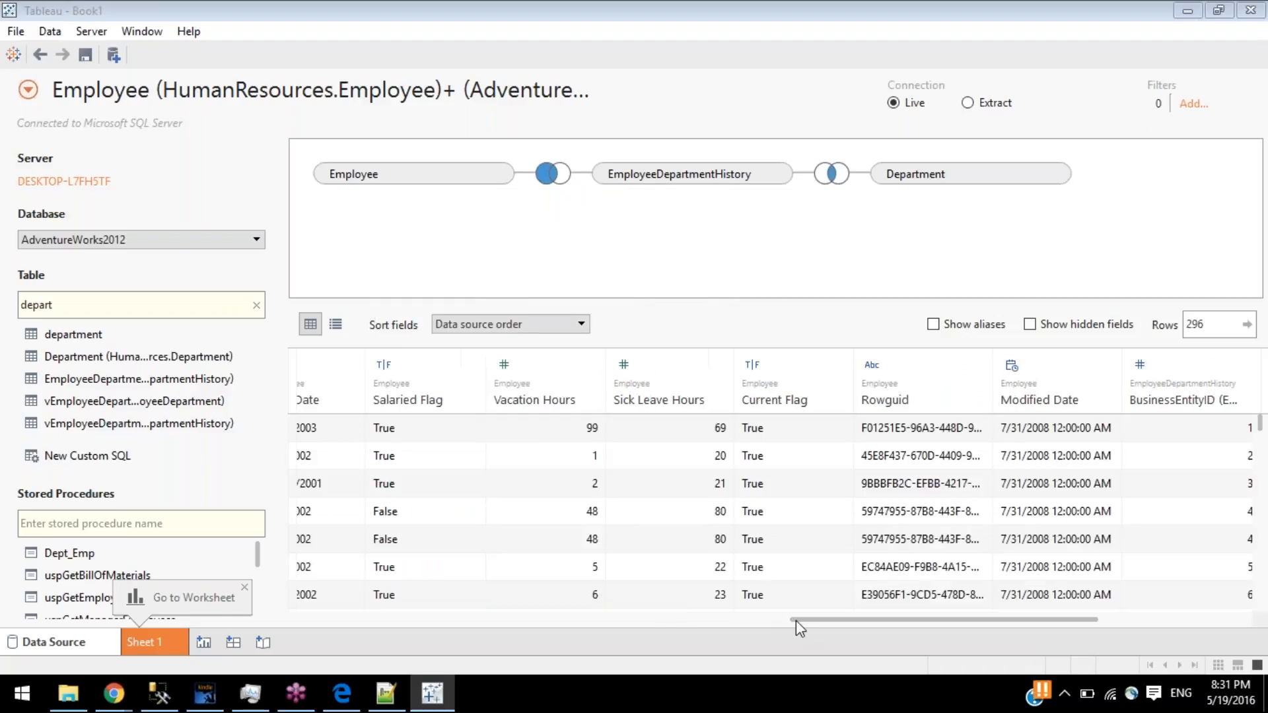
pyautogui.moveTo(805, 620); pyautogui.dragTo(423, 612)
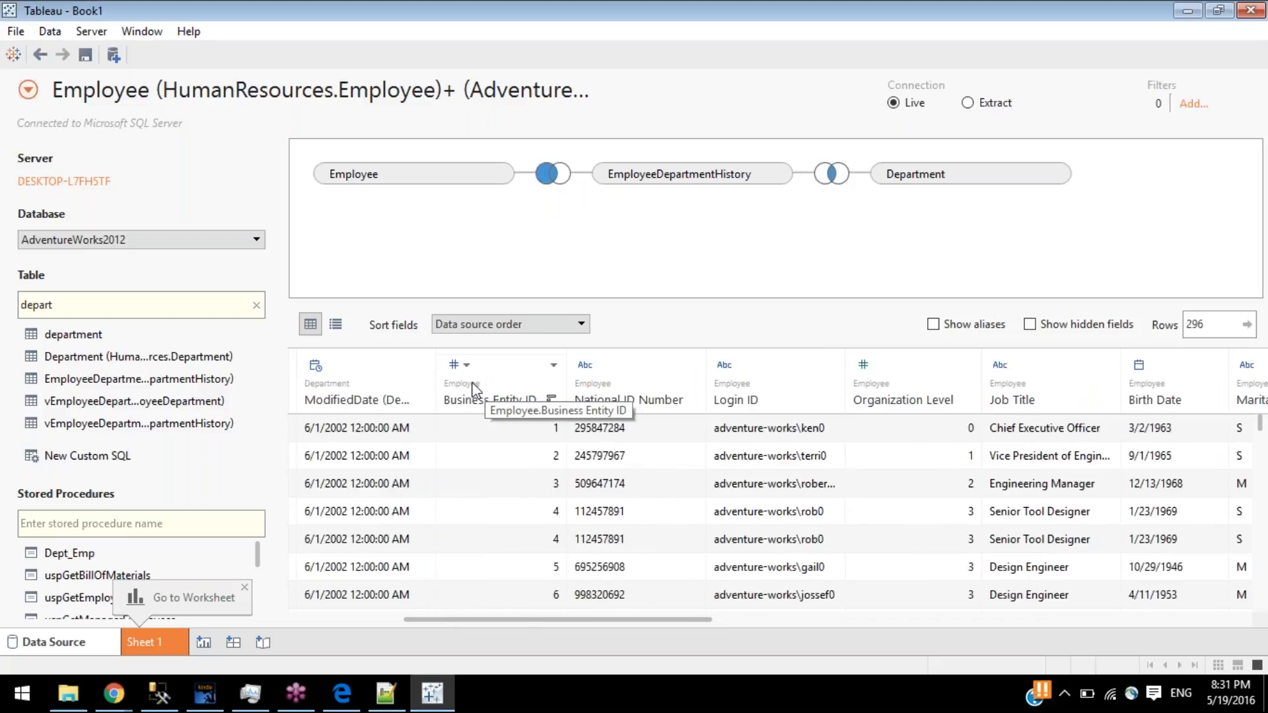
pyautogui.moveTo(569, 619); pyautogui.dragTo(1069, 619)
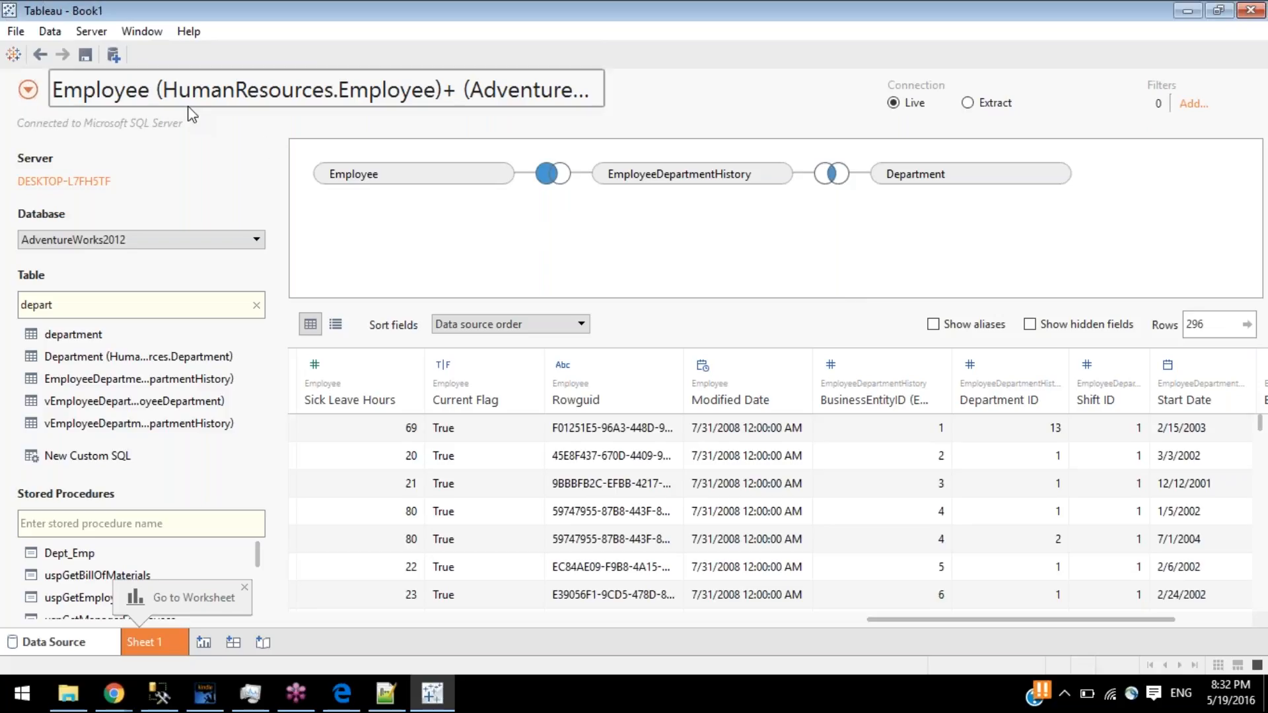
# - Review the LEFT JOIN and INNER JOIN statements in the Convert to Custom SQL query without converting the data source
pyautogui.click(50, 31)
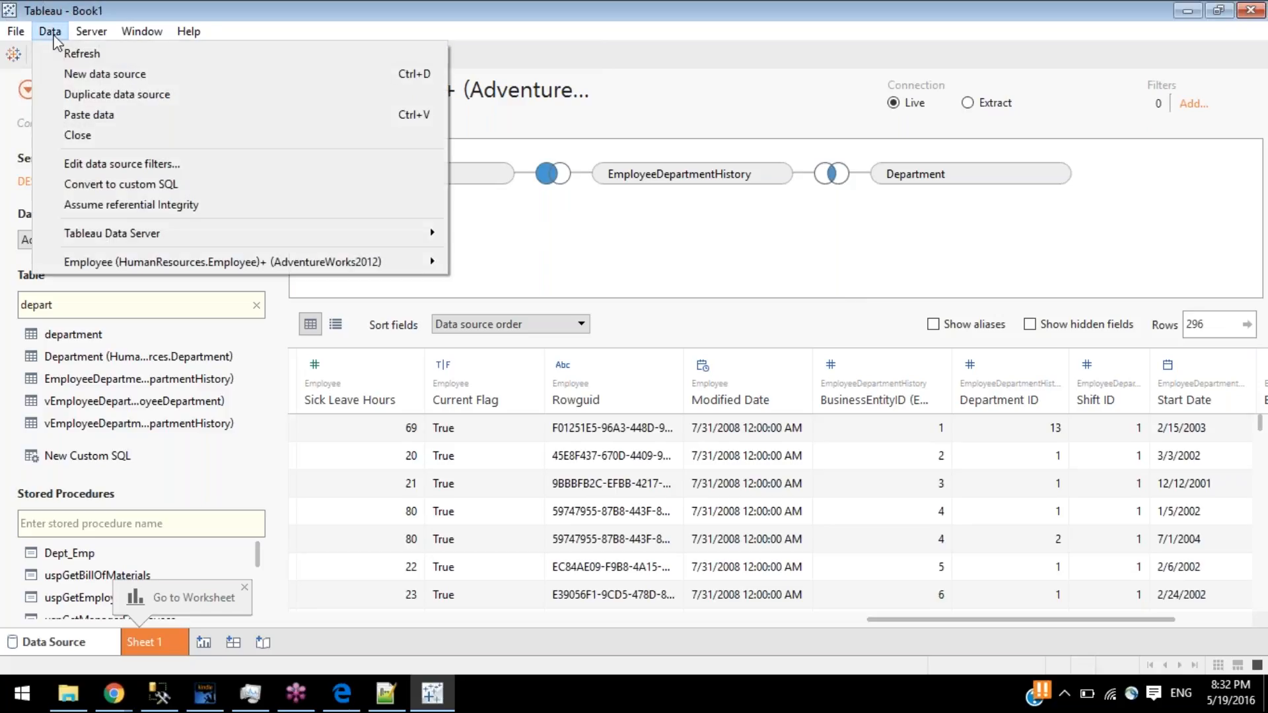
pyautogui.click(85, 185)
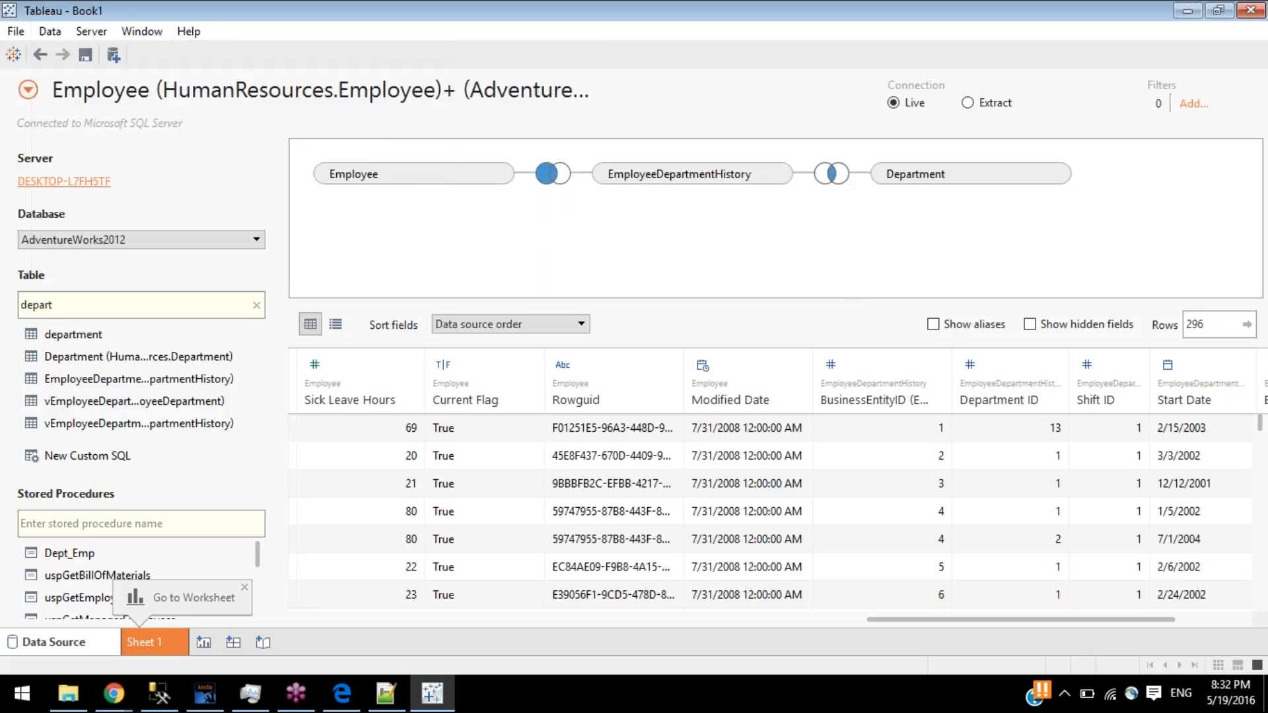
pyautogui.scroll(-3, 561, 364)
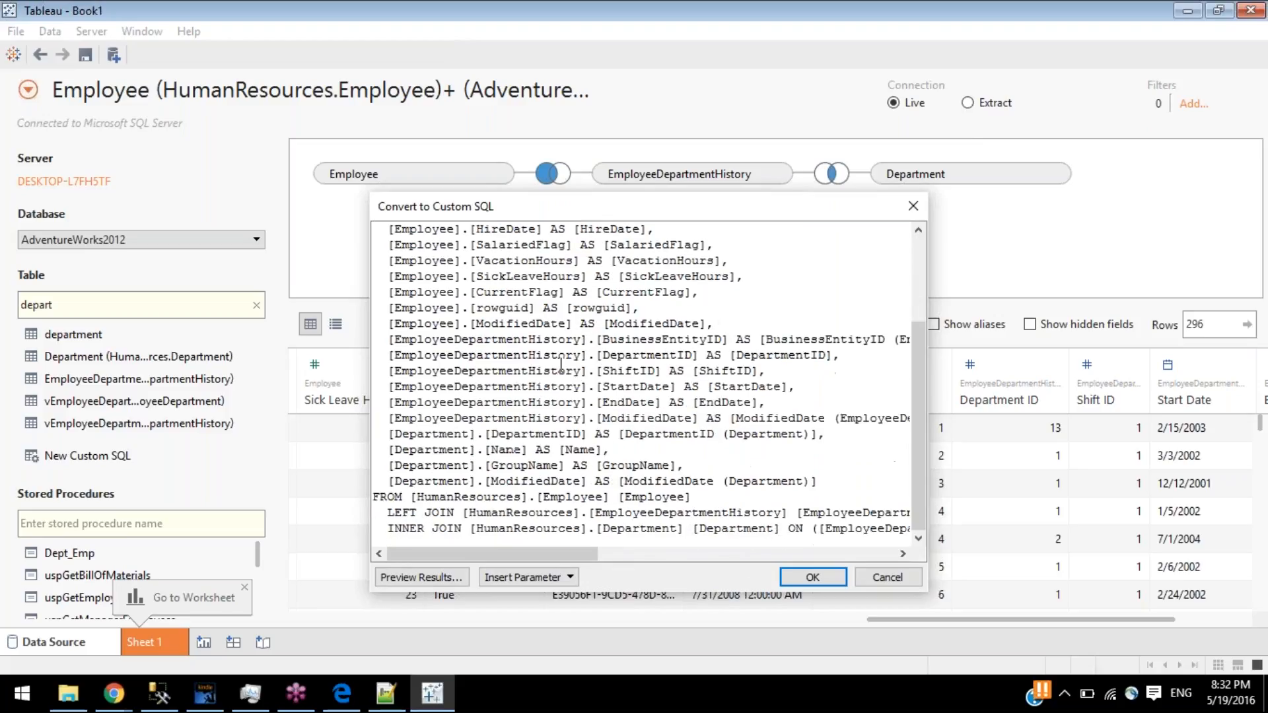
pyautogui.click(913, 208)
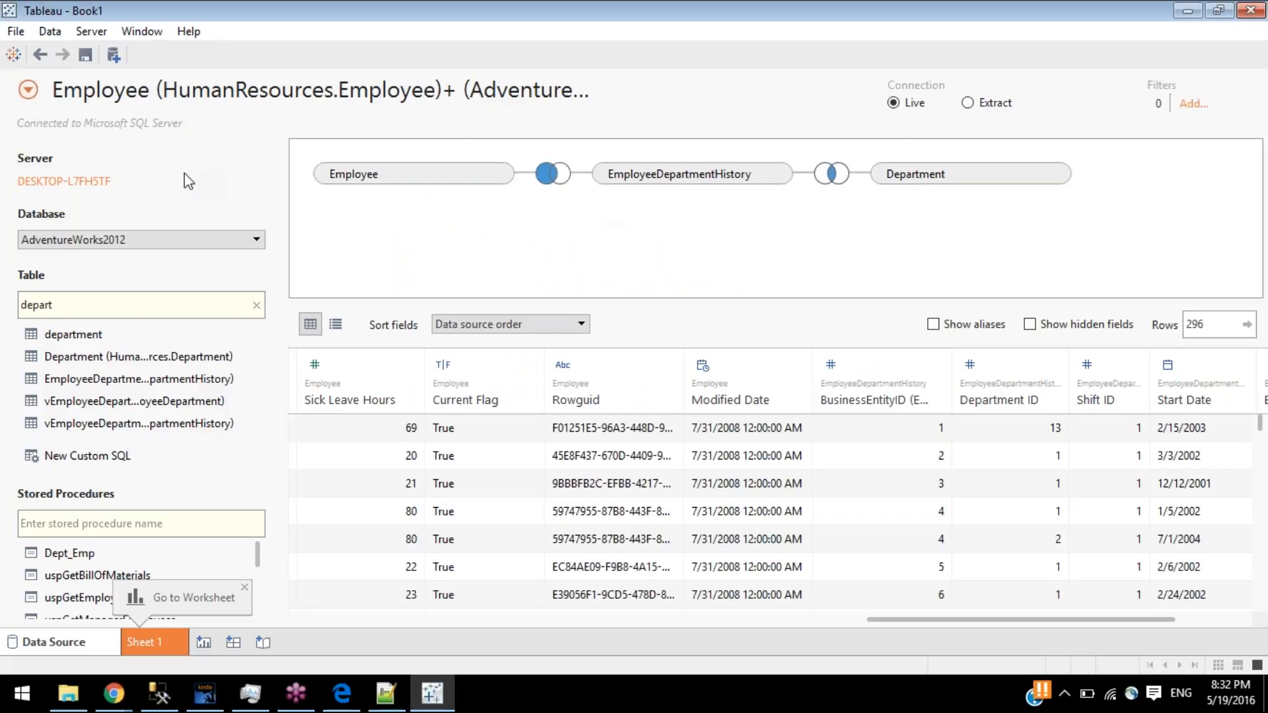
pyautogui.click(49, 31)
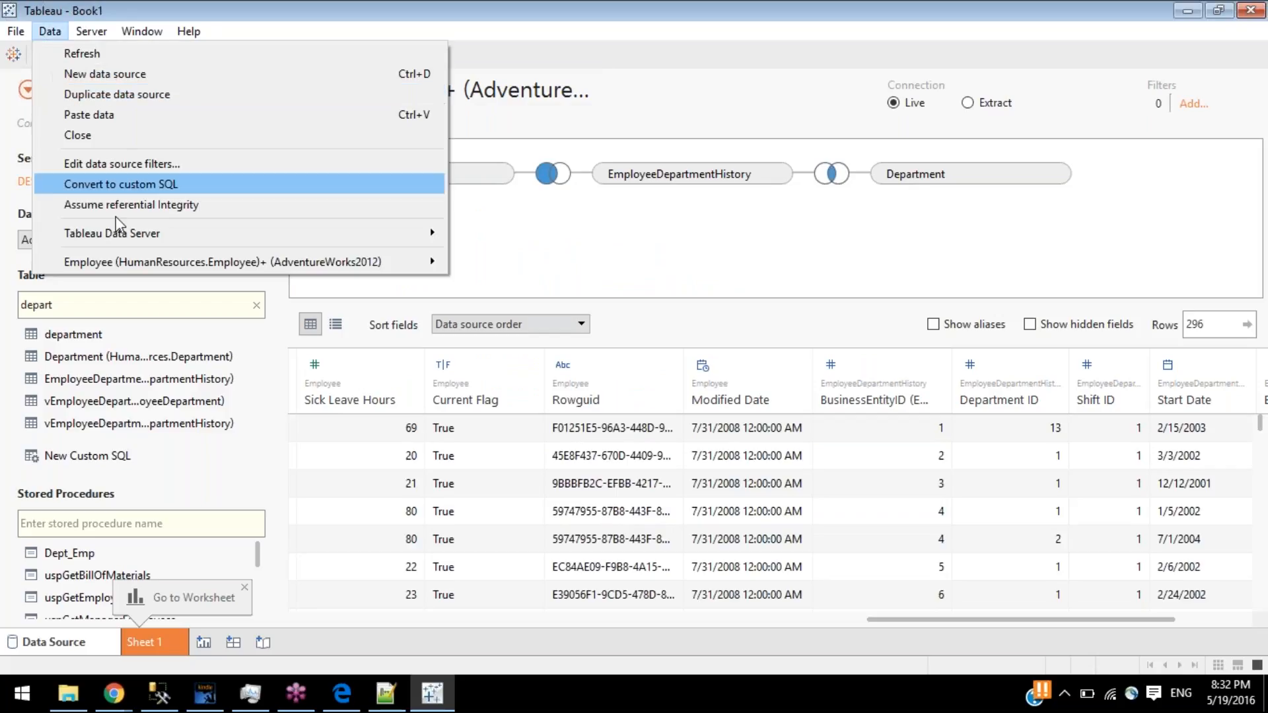
pyautogui.click(132, 184)
pyautogui.scroll(-3, 640, 383)
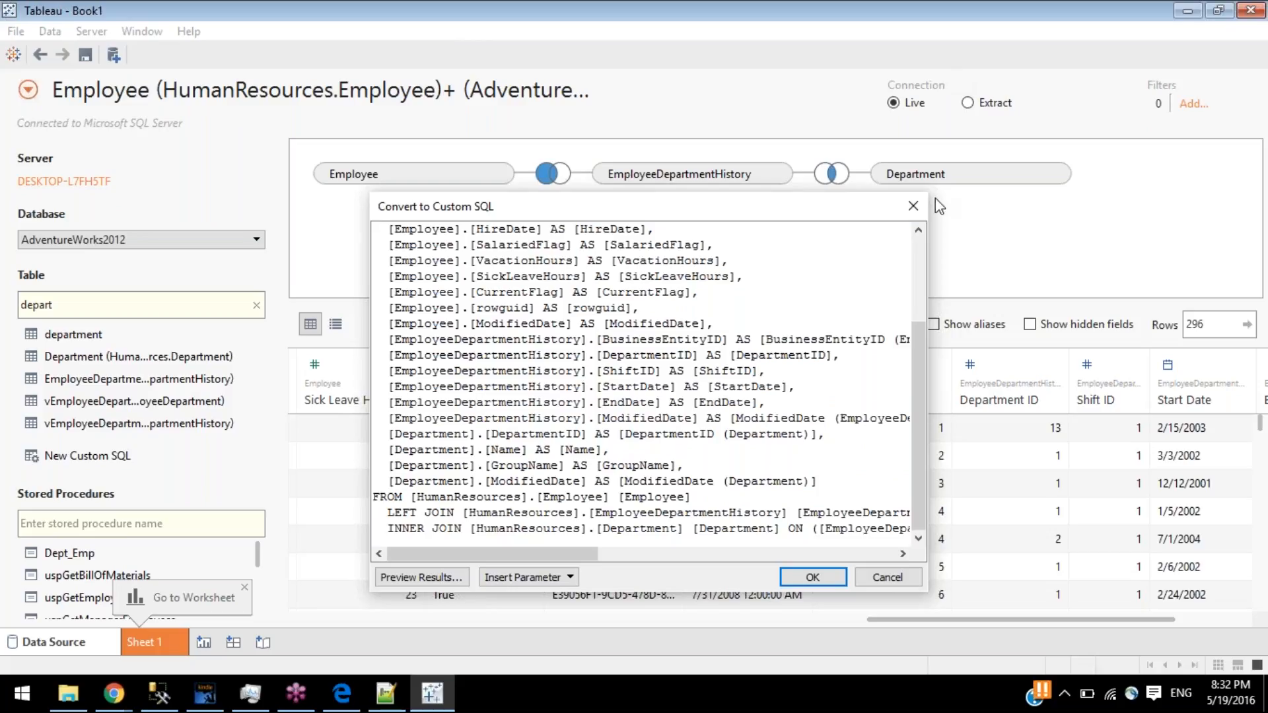
pyautogui.click(913, 207)
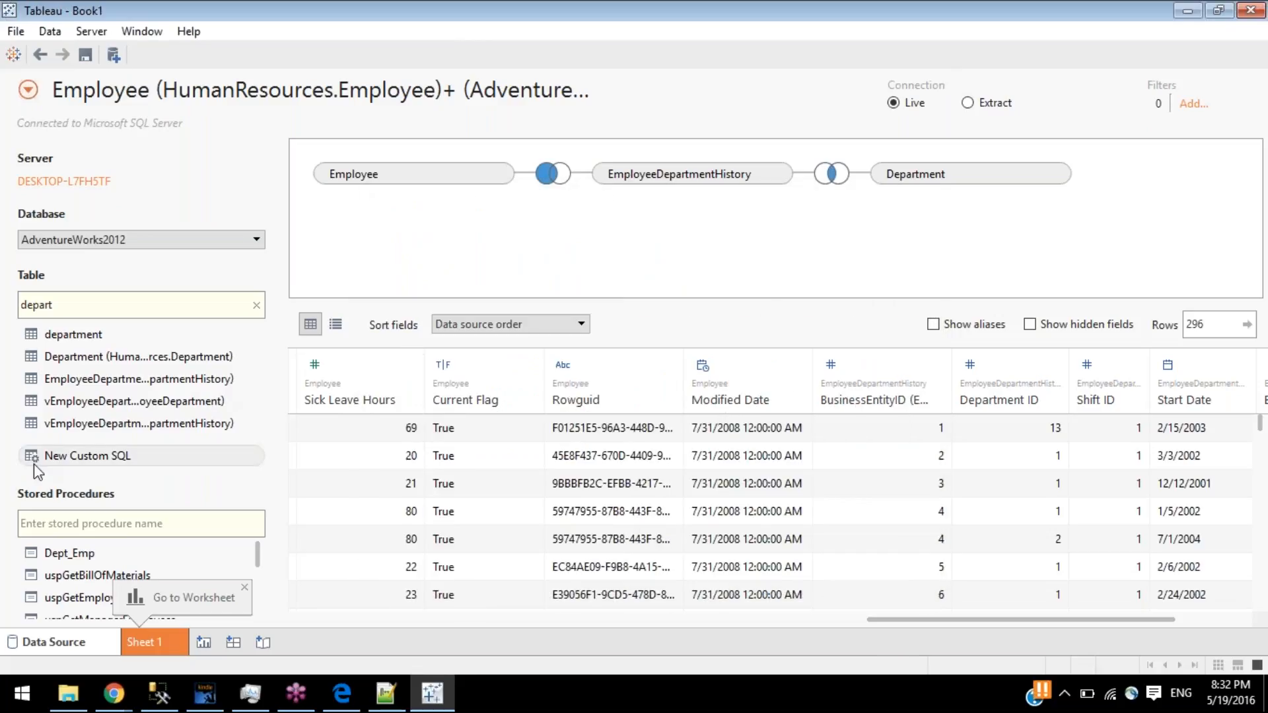
# - Add a new custom SQL query to the canvas with the statement "Select * from Employee"
pyautogui.moveTo(66, 460); pyautogui.dragTo(515, 251)
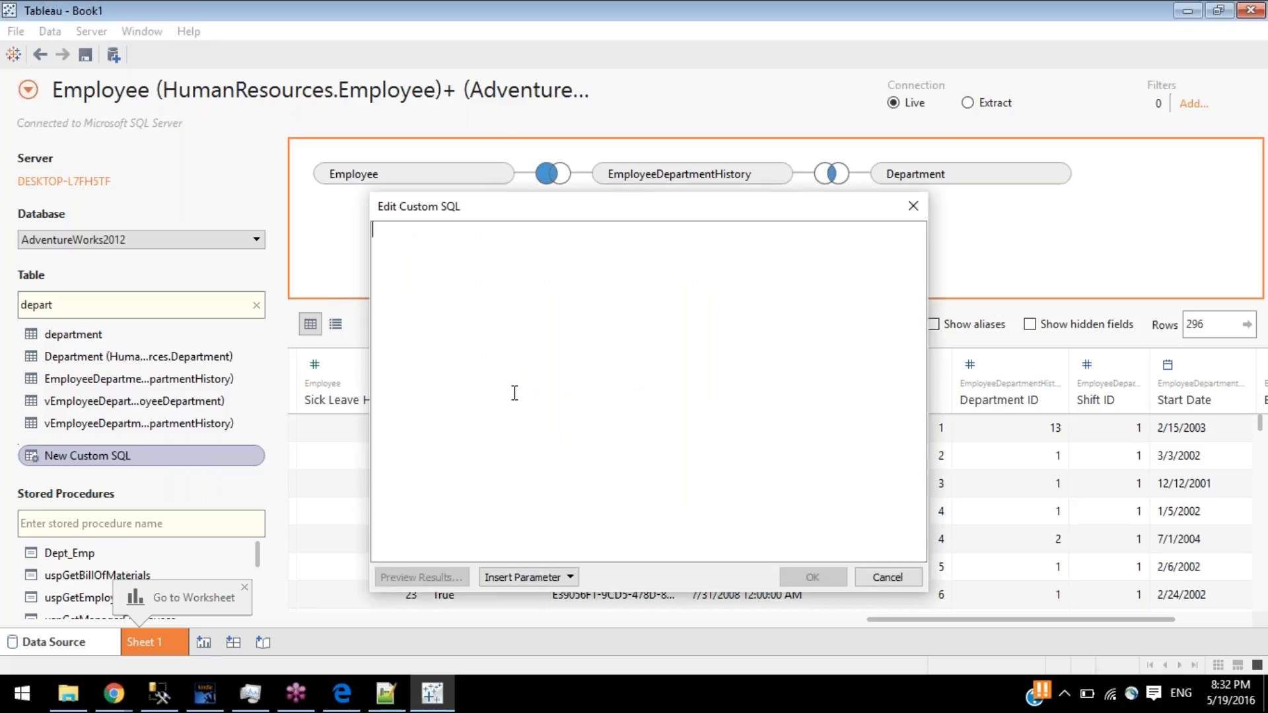
pyautogui.write('Selec')
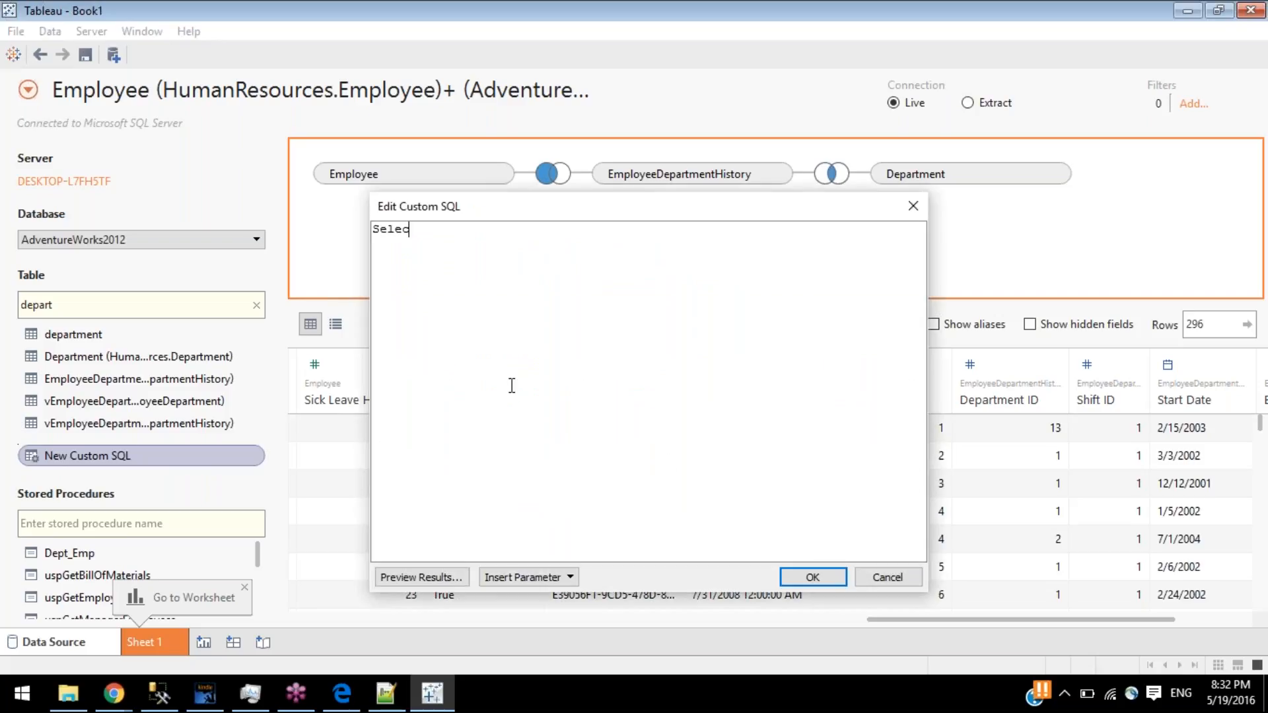
pyautogui.write('t * from Employee')
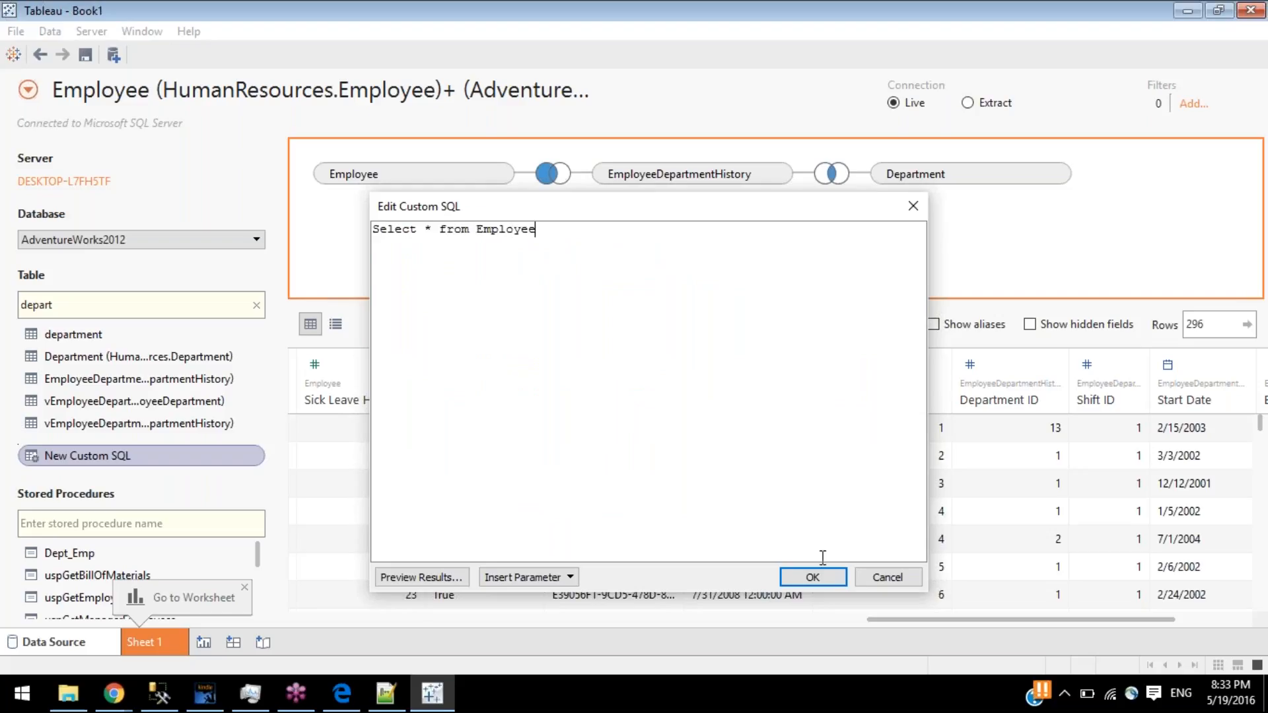
pyautogui.click(802, 577)
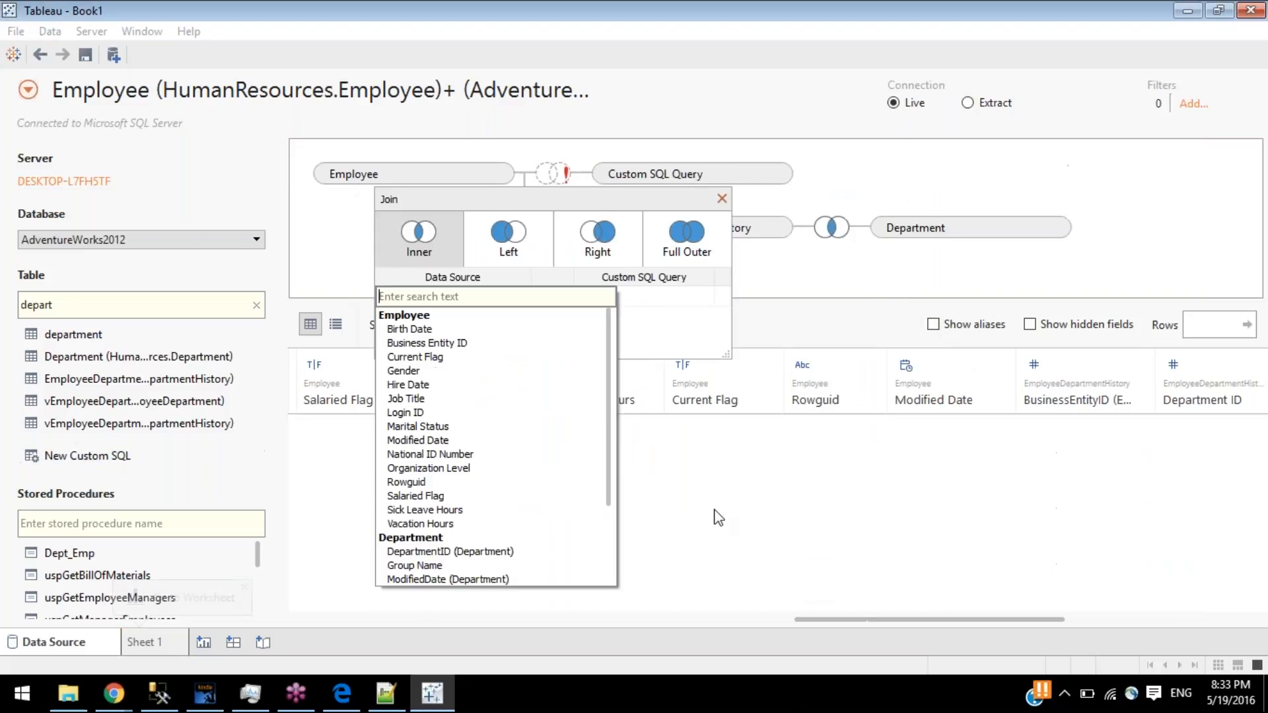
pyautogui.click(722, 198)
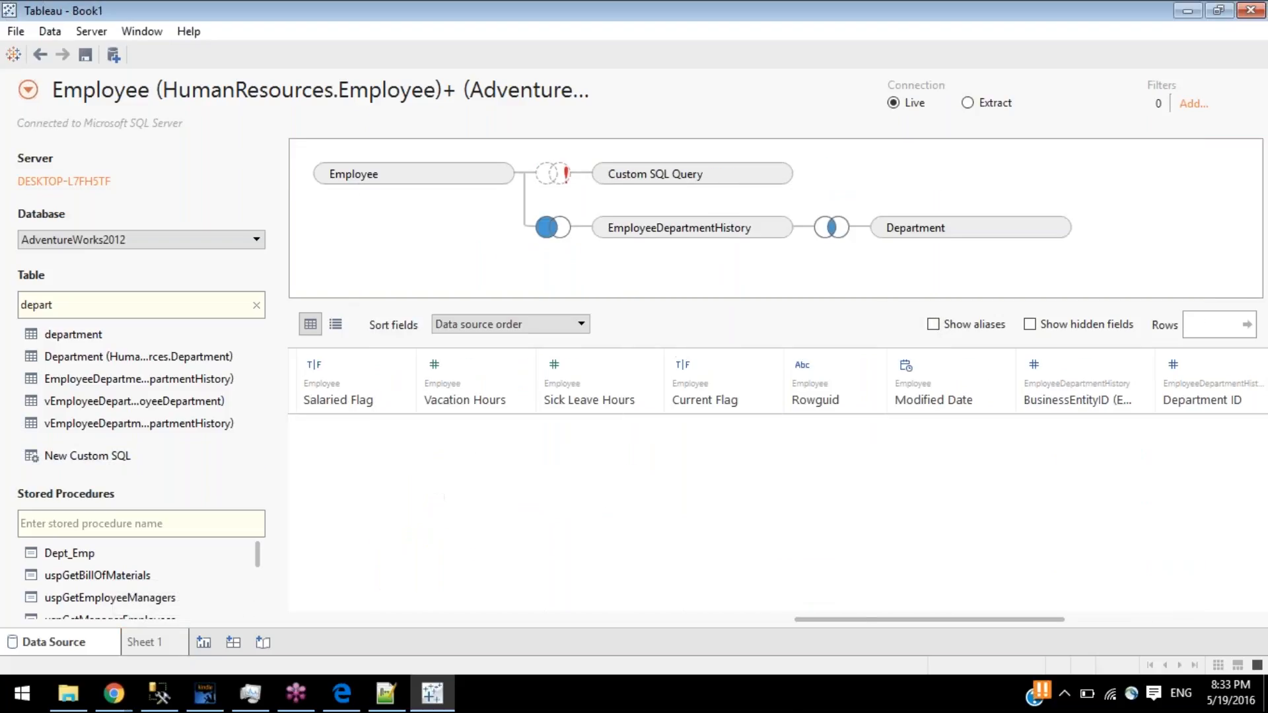
# - Inner join Employee to the Custom SQL Query with the clause Login ID = Dept_ID
pyautogui.click(554, 174)
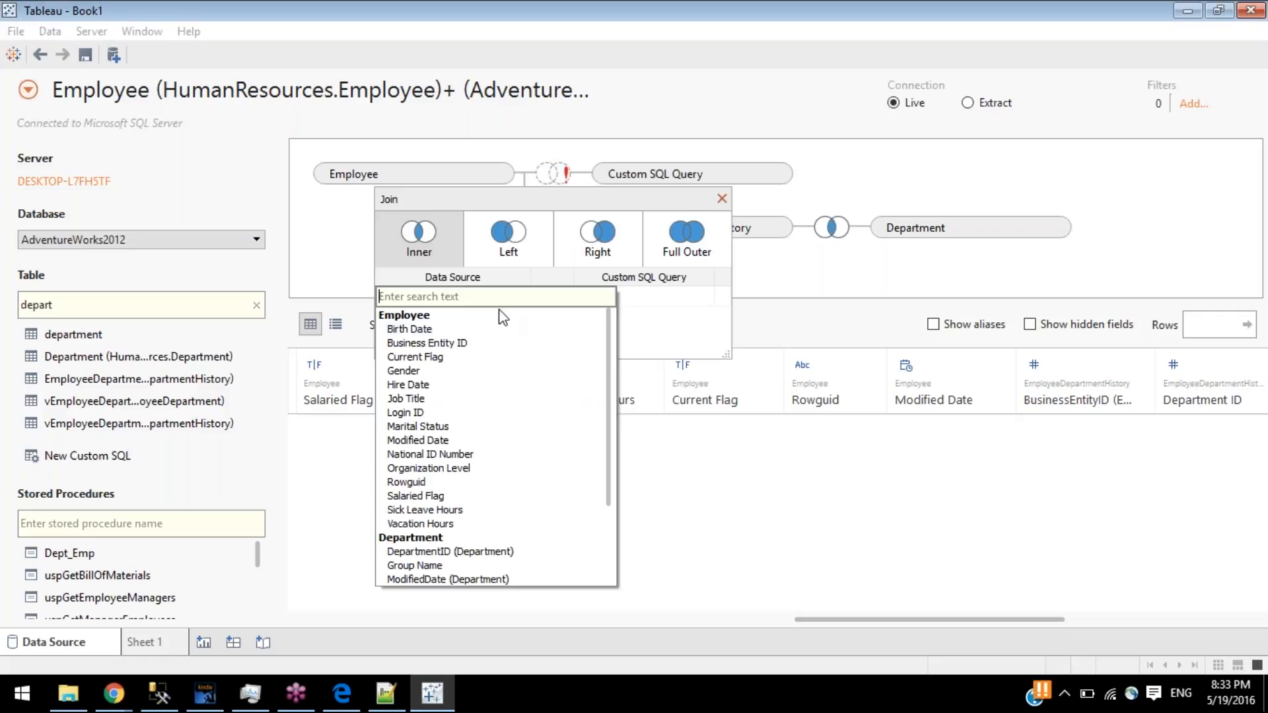
pyautogui.click(632, 294)
pyautogui.click(632, 295)
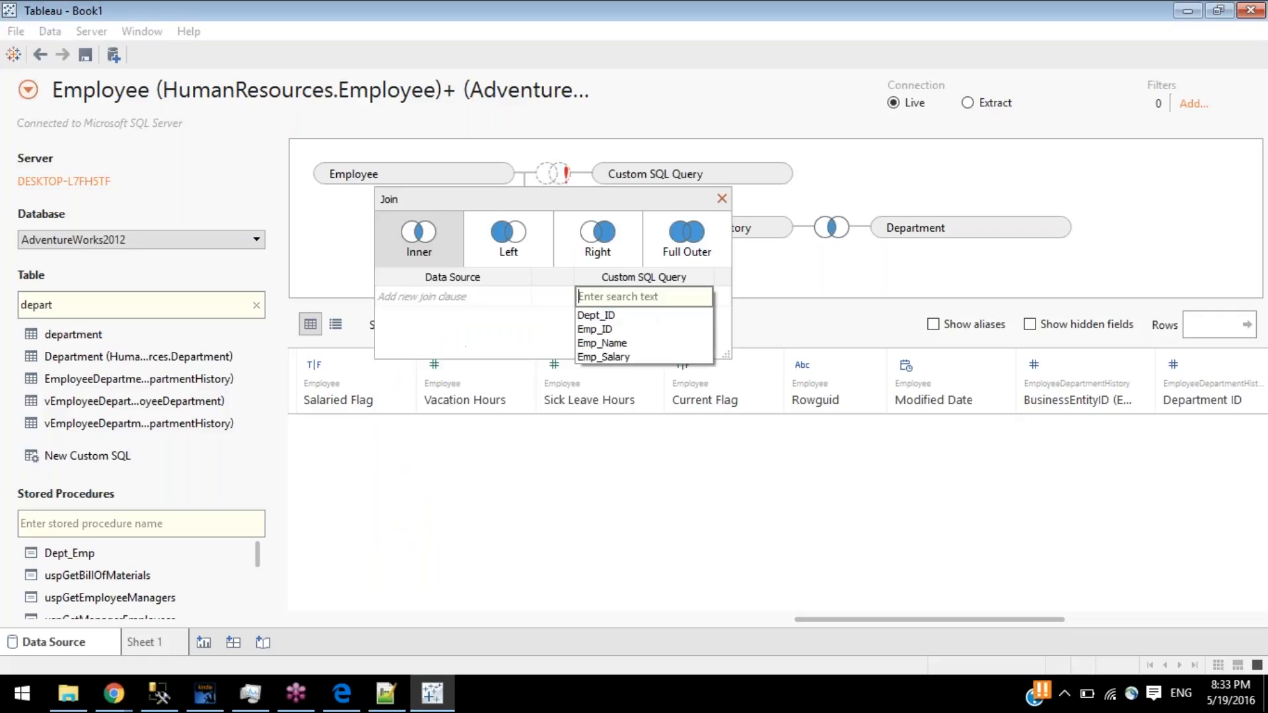
pyautogui.click(610, 318)
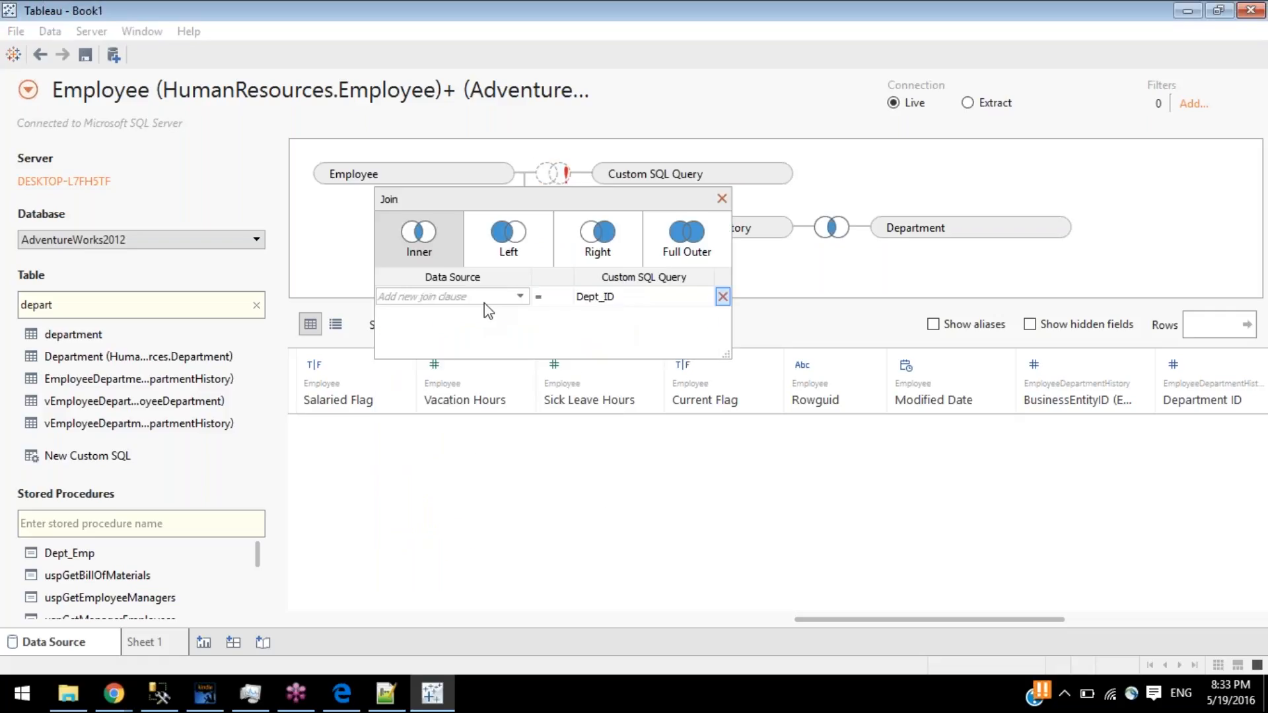
pyautogui.click(487, 299)
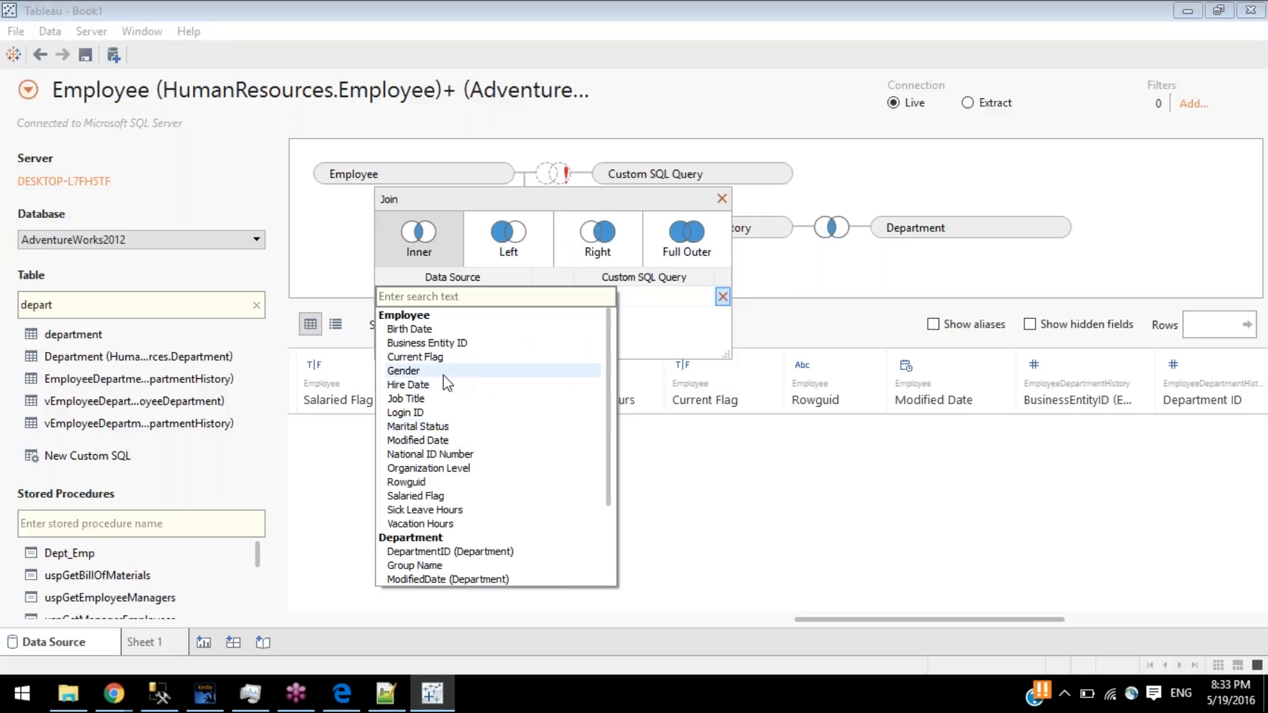
pyautogui.click(419, 413)
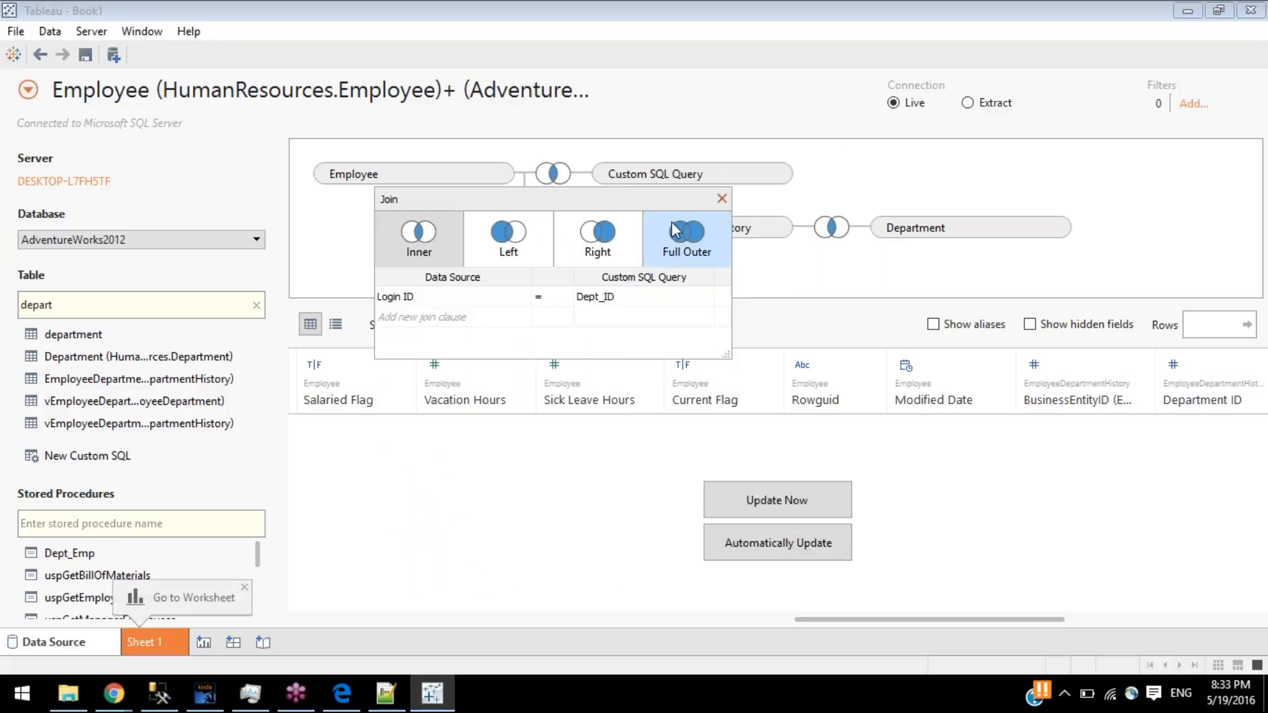
pyautogui.press('Escape')
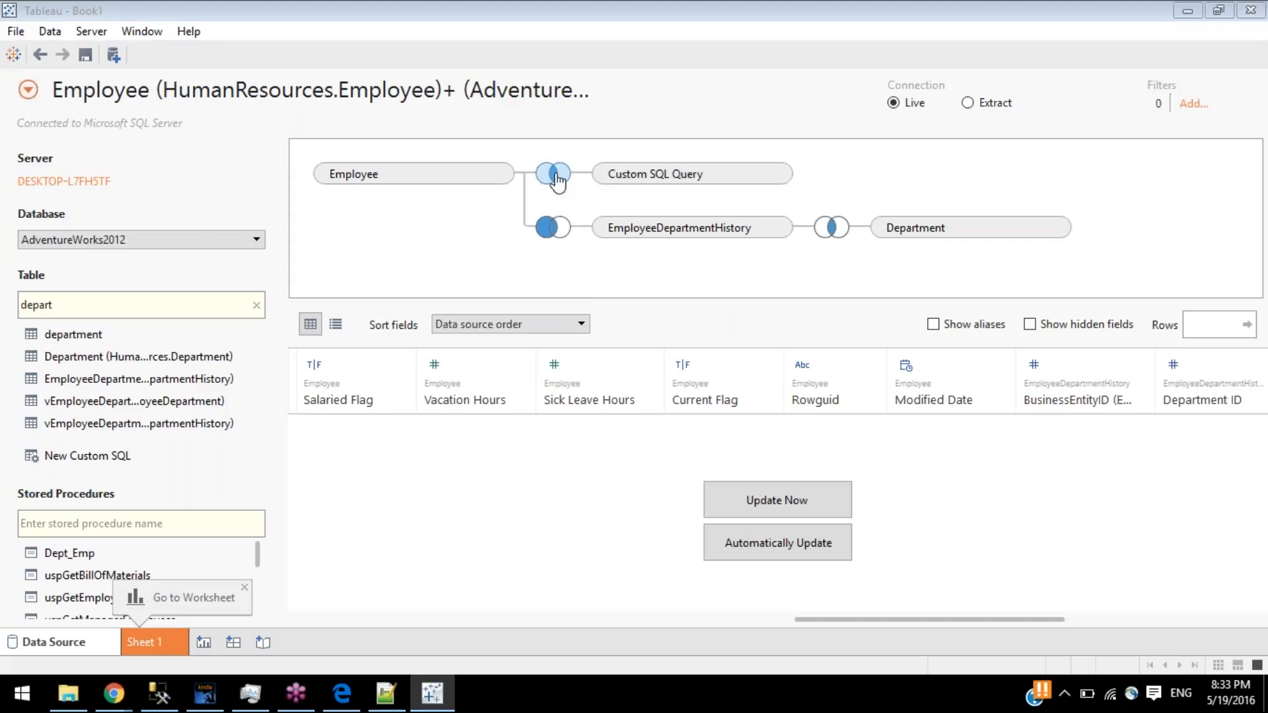
# - Check the join between Employee and the Custom SQL Query, and remove the Custom SQL Query from the canvas
pyautogui.moveTo(558, 180)
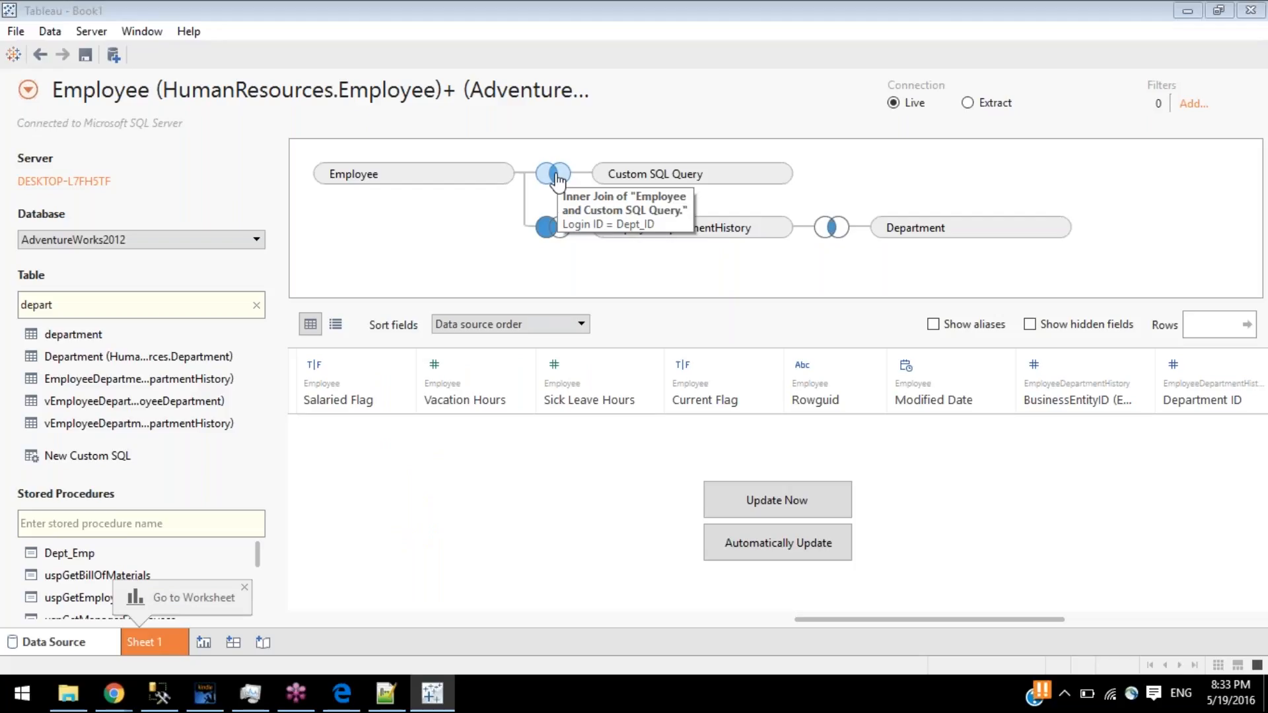
pyautogui.click(778, 174)
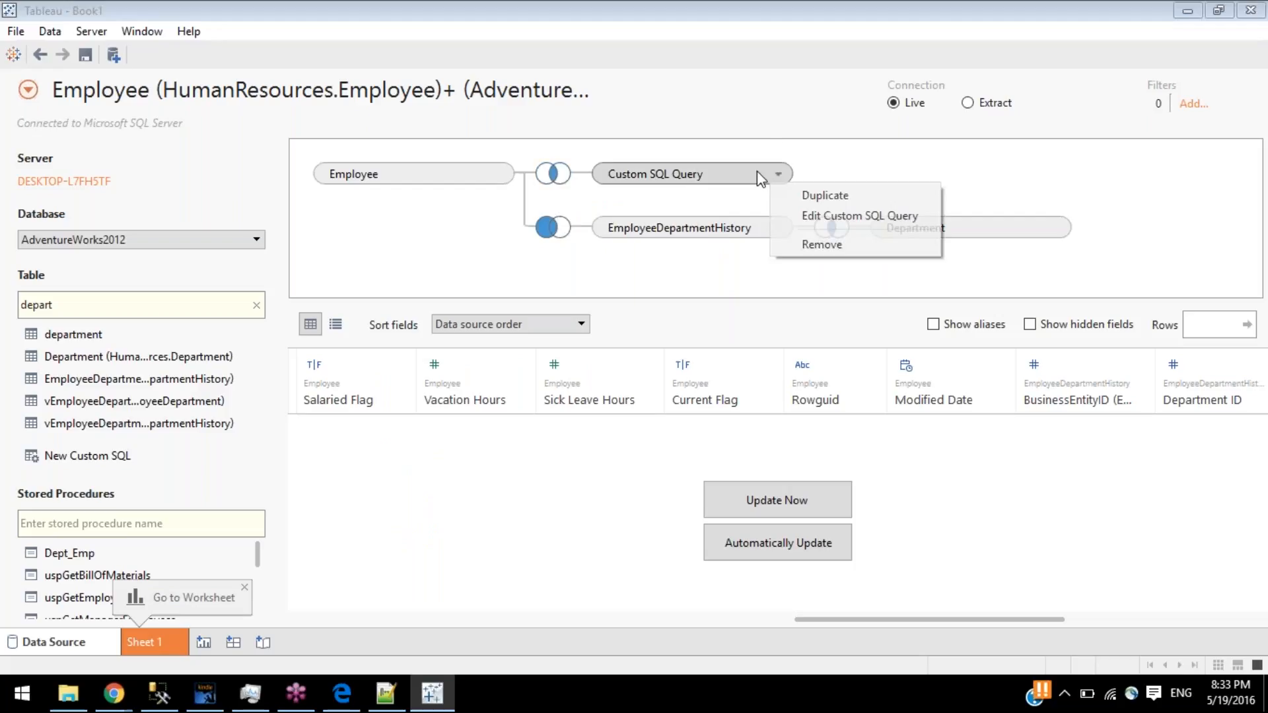
pyautogui.click(811, 250)
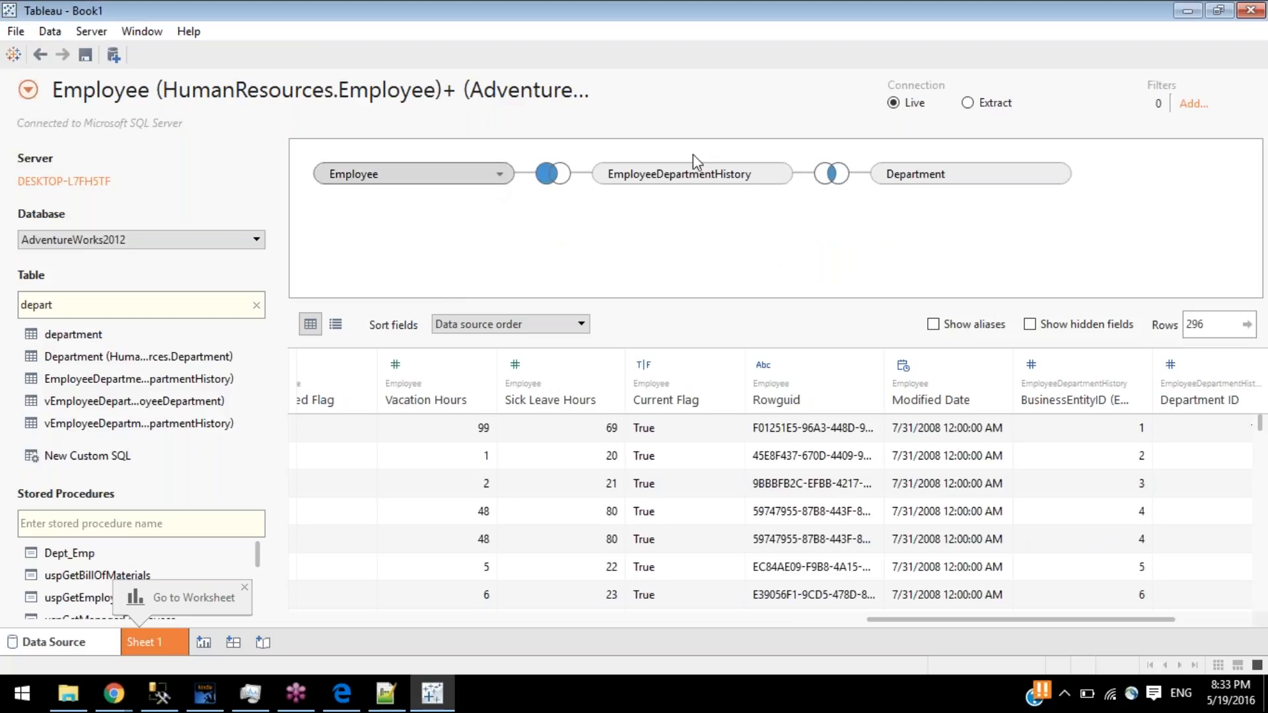
# - Remove Employee and its joined tables from the canvas, and add EmployeeDepartmentHistory inner joined to Department
pyautogui.click(498, 175)
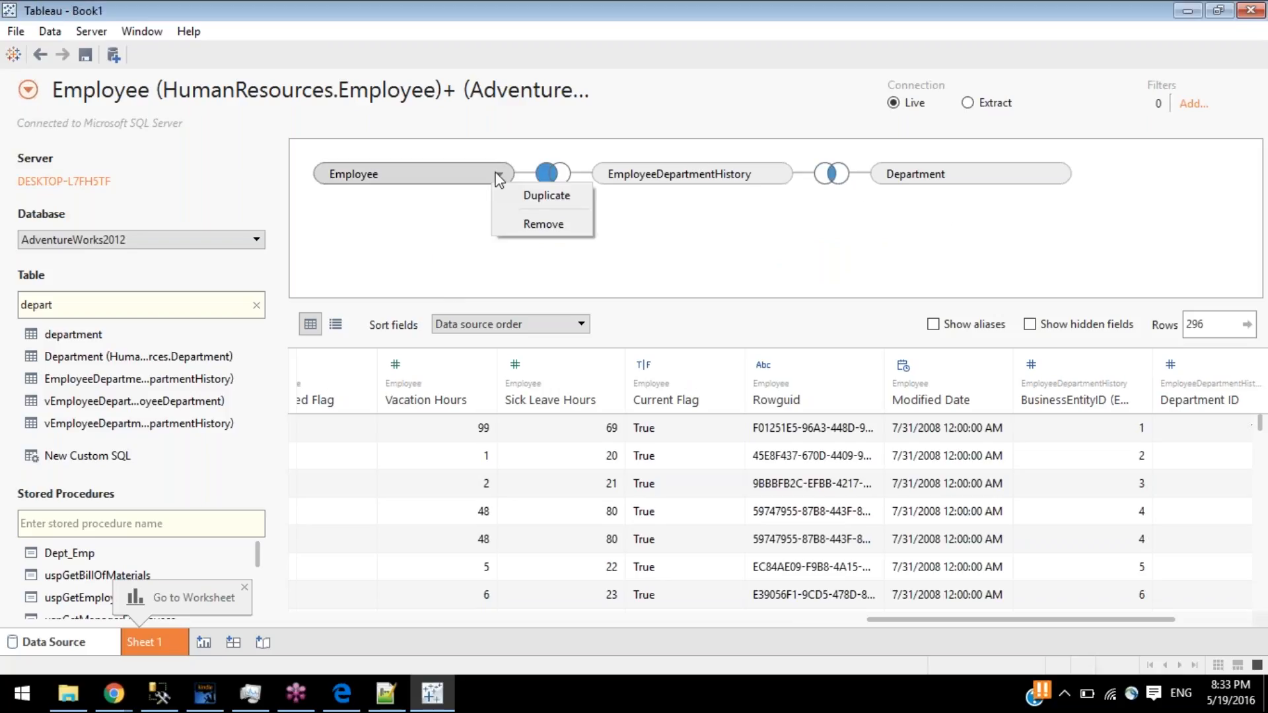
pyautogui.click(532, 223)
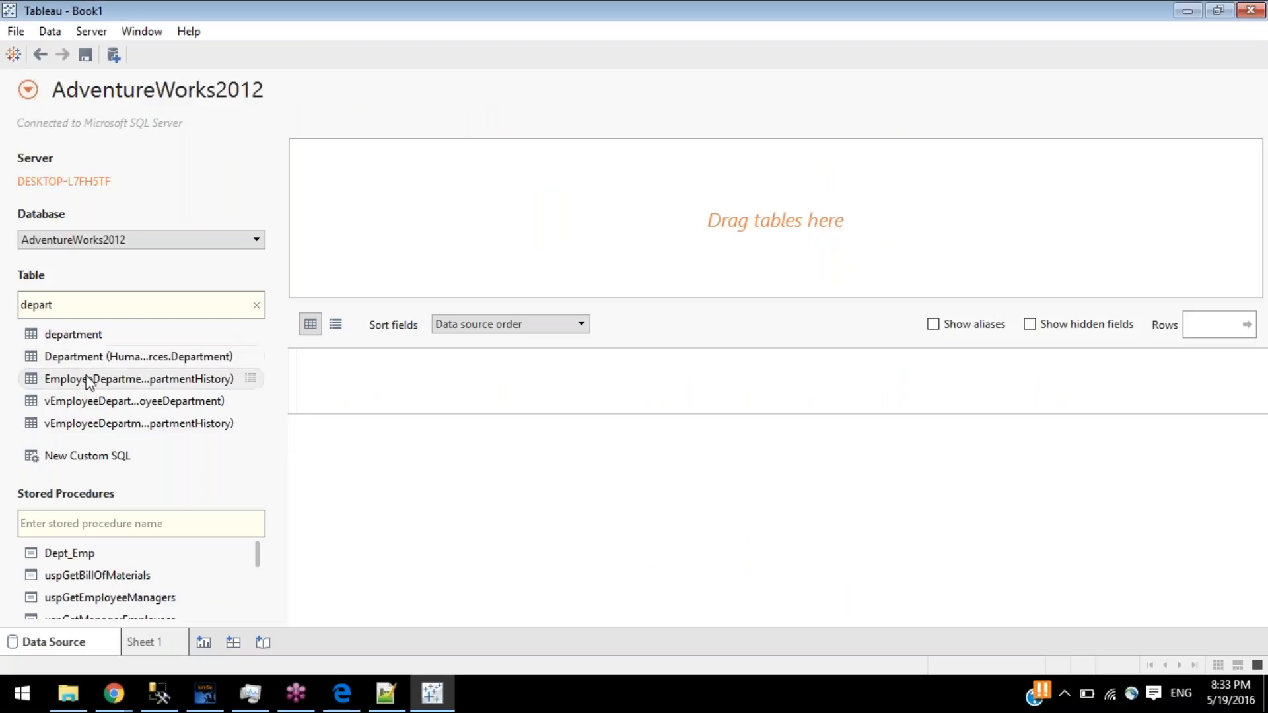
pyautogui.moveTo(89, 382); pyautogui.dragTo(399, 218)
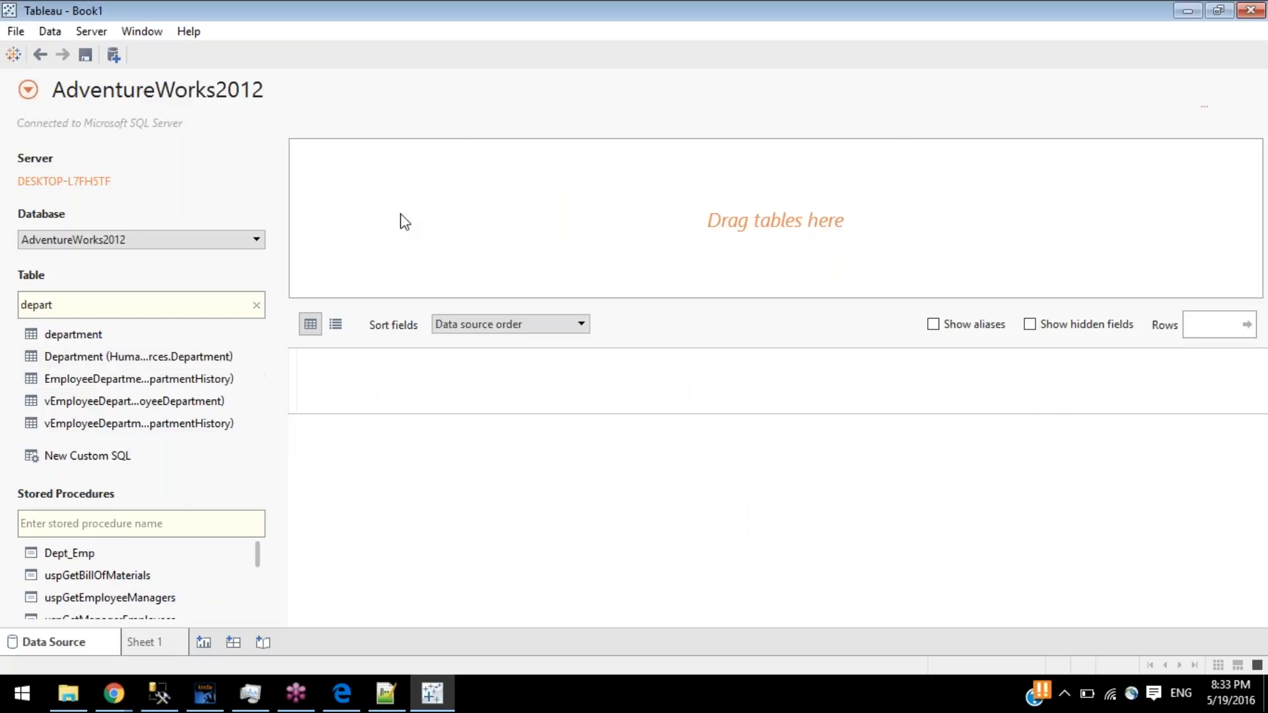
pyautogui.click(128, 359)
pyautogui.doubleClick(128, 362)
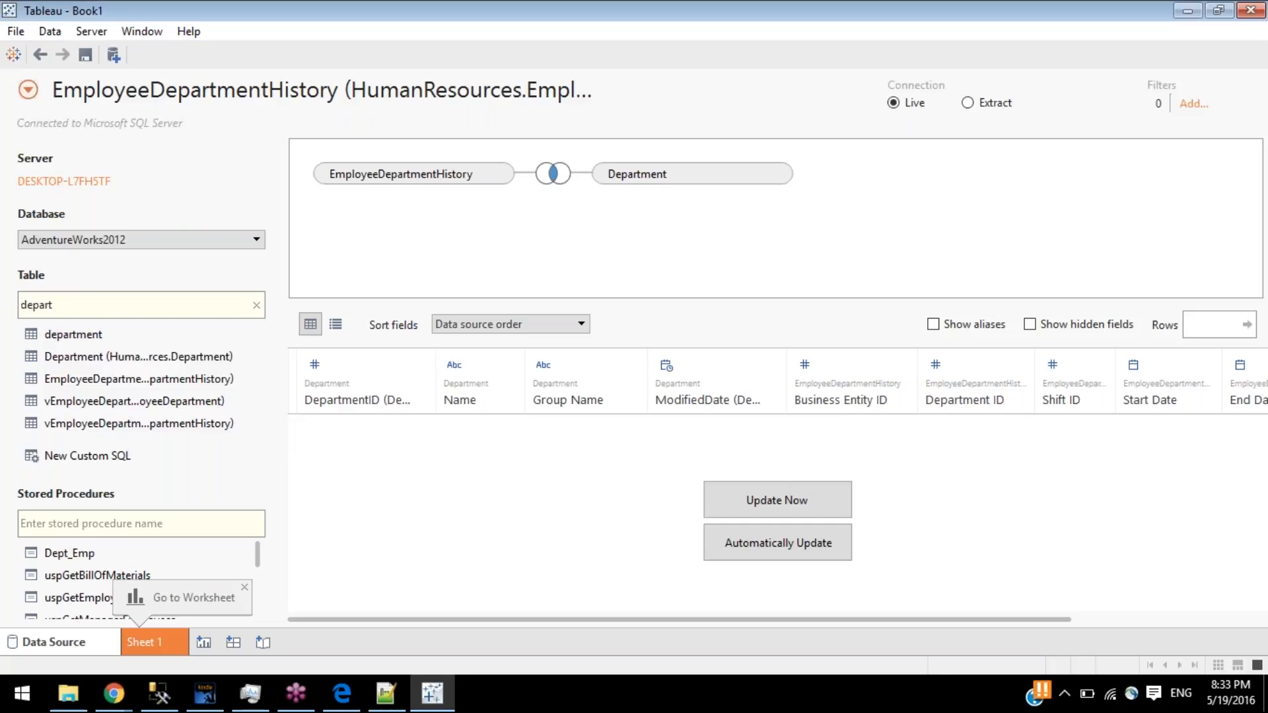
# - Filter the tables by "emplo" and add Employee (HumanResources.Employee) to the canvas as a table joined to EmployeeDepartmentHistory
pyautogui.hotkey('ctrl', 's')
pyautogui.press('Escape')
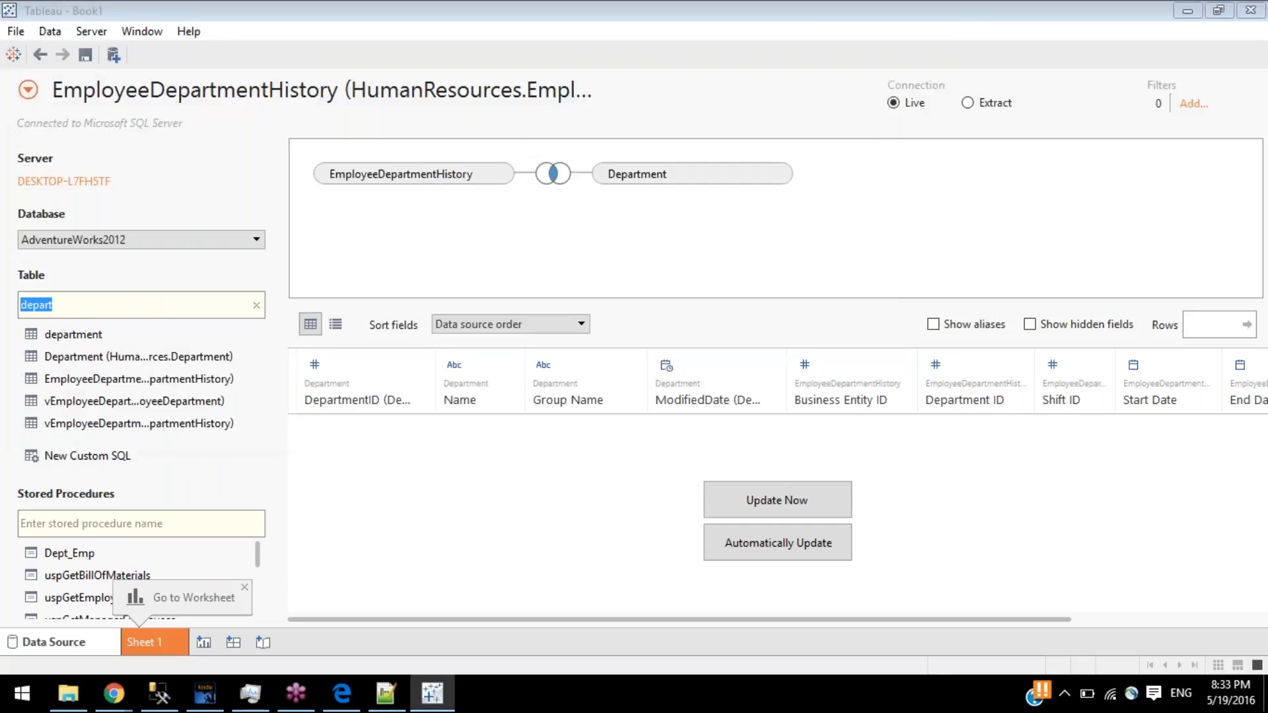
pyautogui.write('emplo')
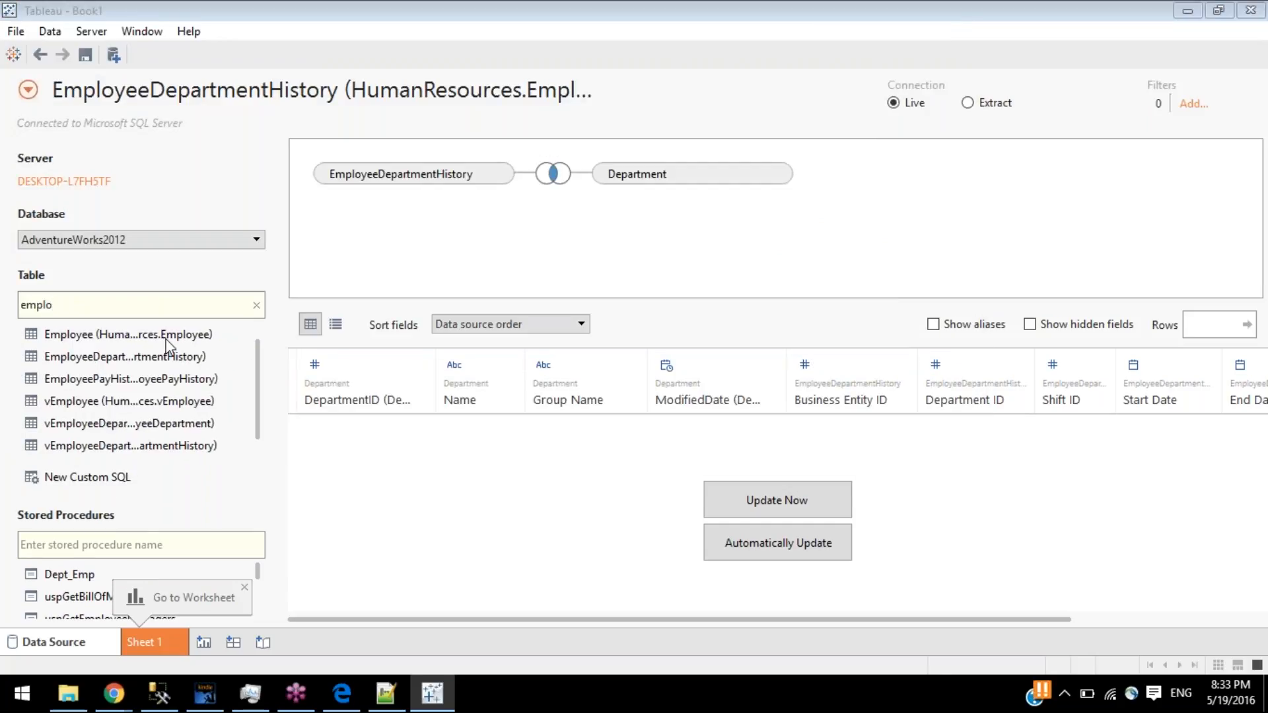
pyautogui.moveTo(165, 334); pyautogui.dragTo(407, 236)
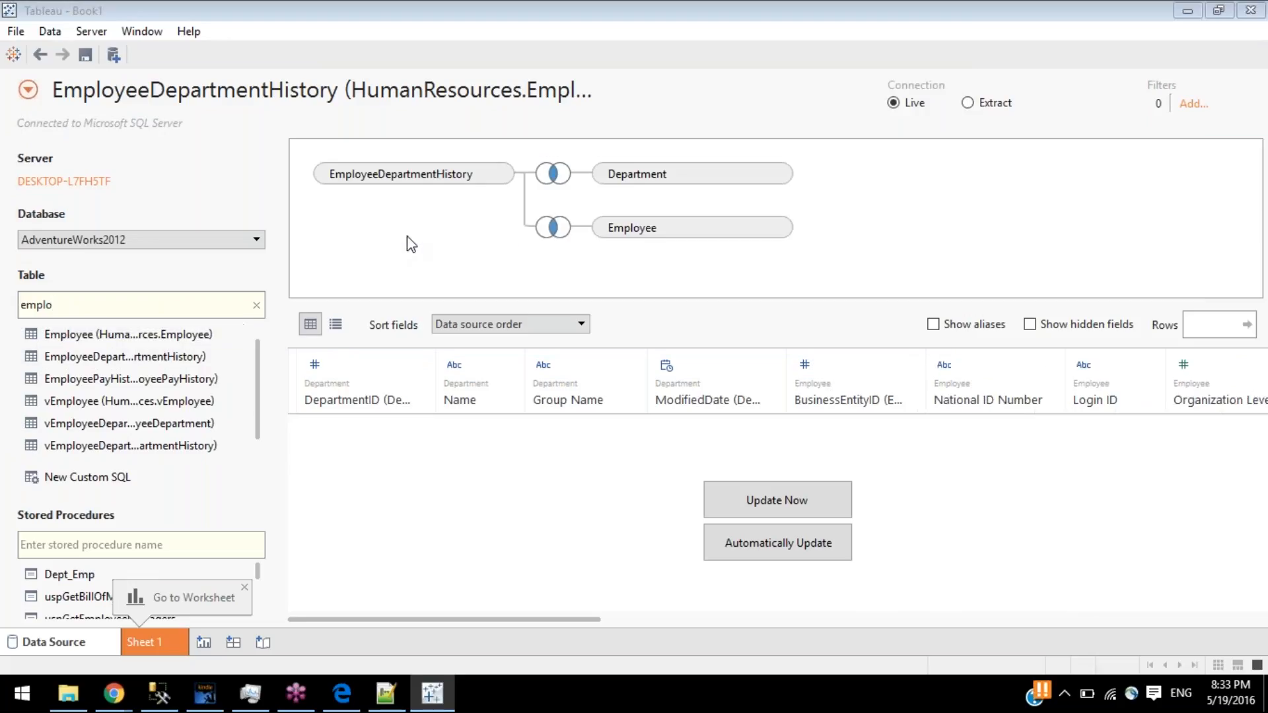
# - Check the join type and clause between EmployeeDepartmentHistory and Employee, and dismiss the worksheet hint
pyautogui.click(562, 229)
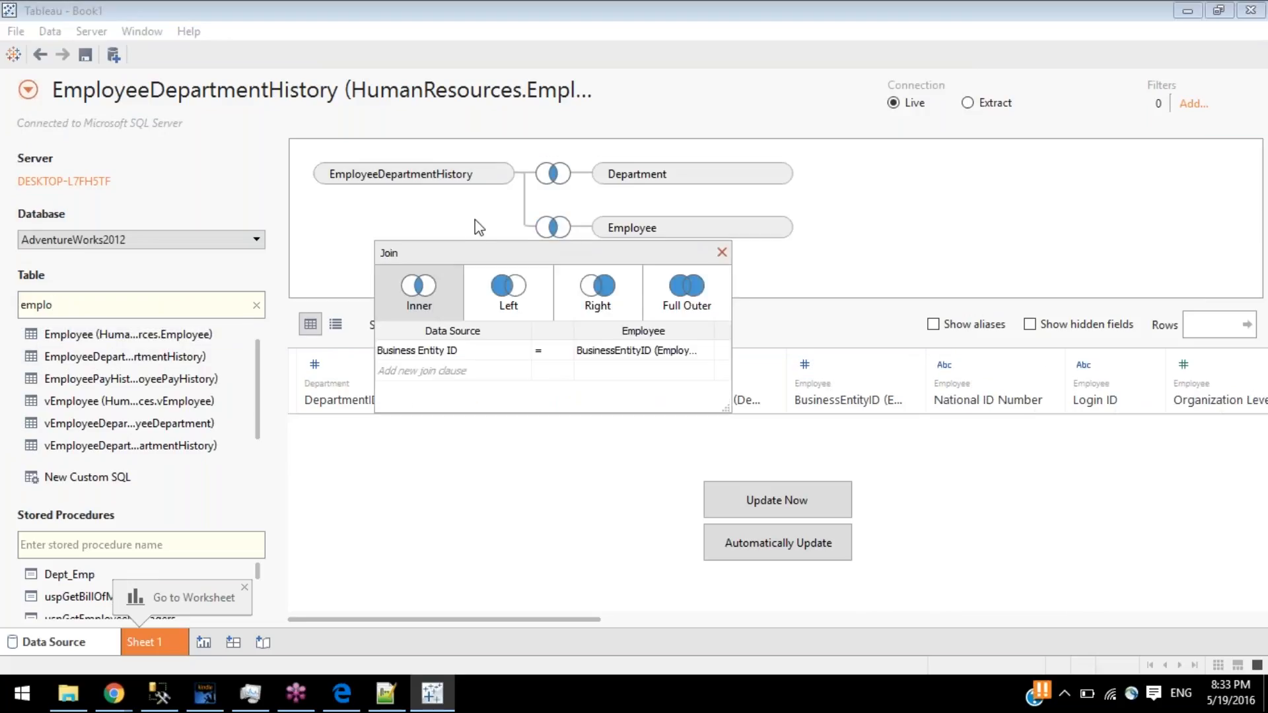
pyautogui.click(721, 252)
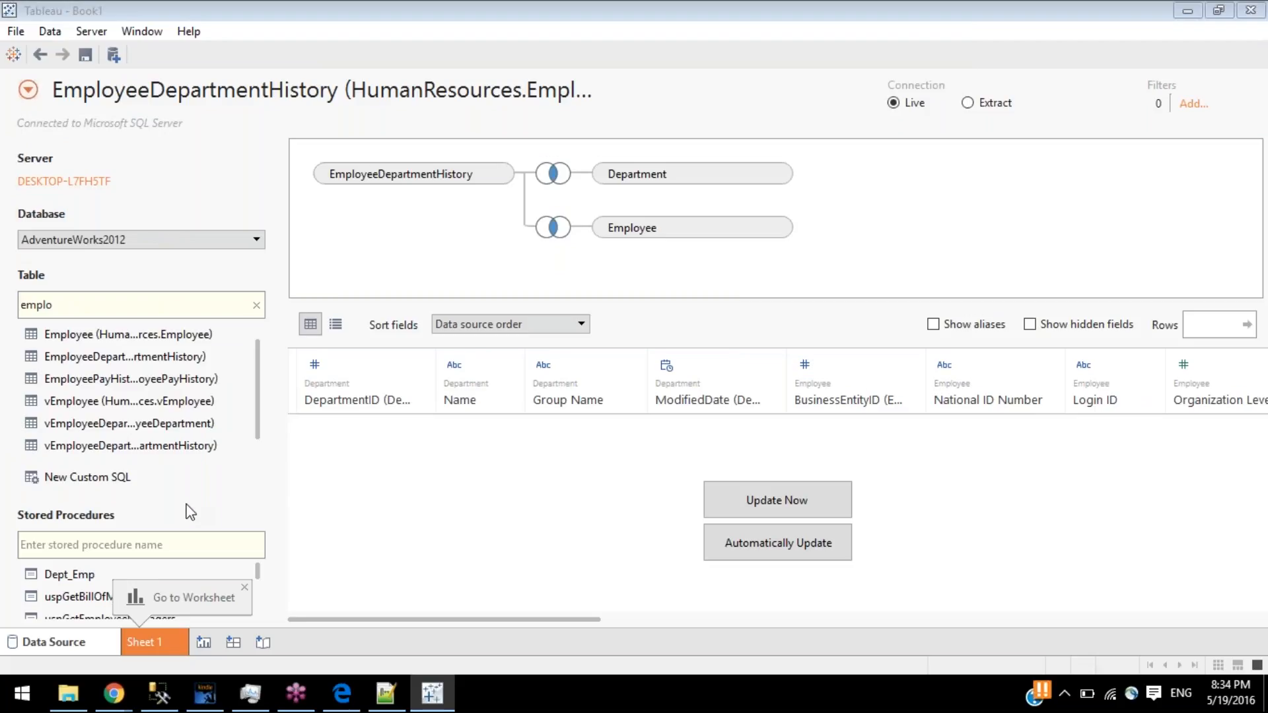
pyautogui.click(244, 588)
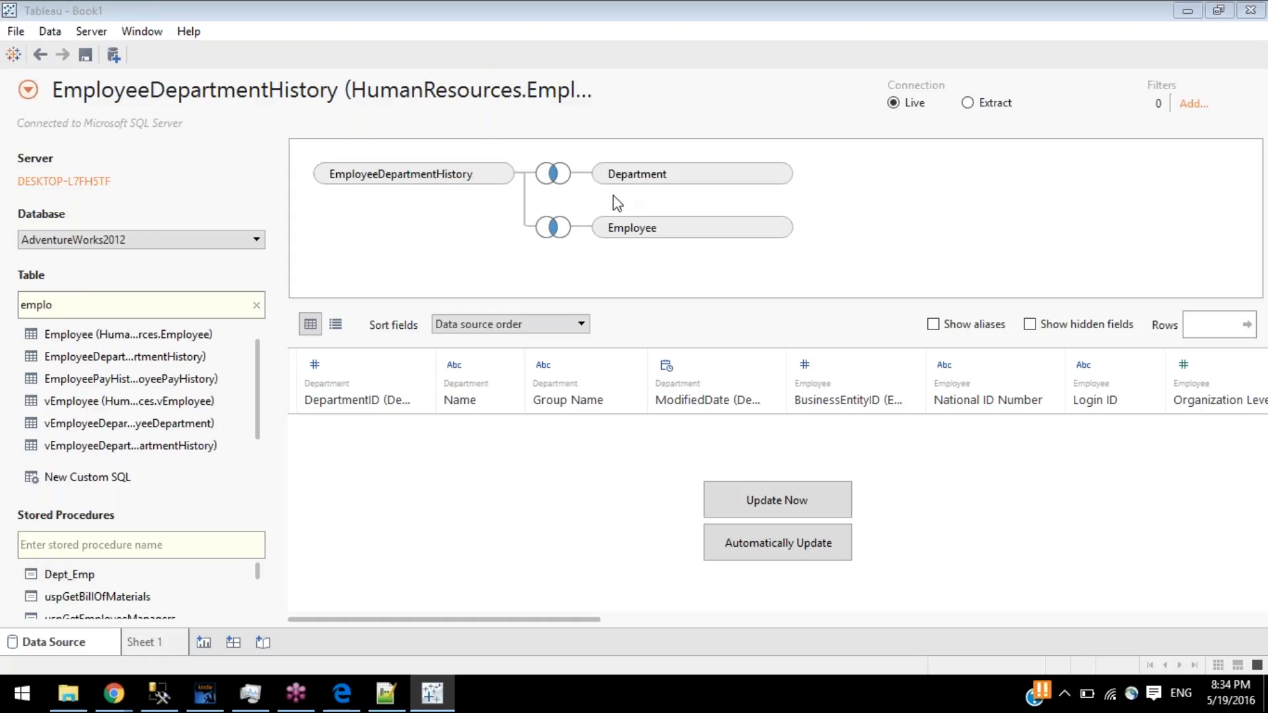
pyautogui.click(559, 230)
pyautogui.click(785, 254)
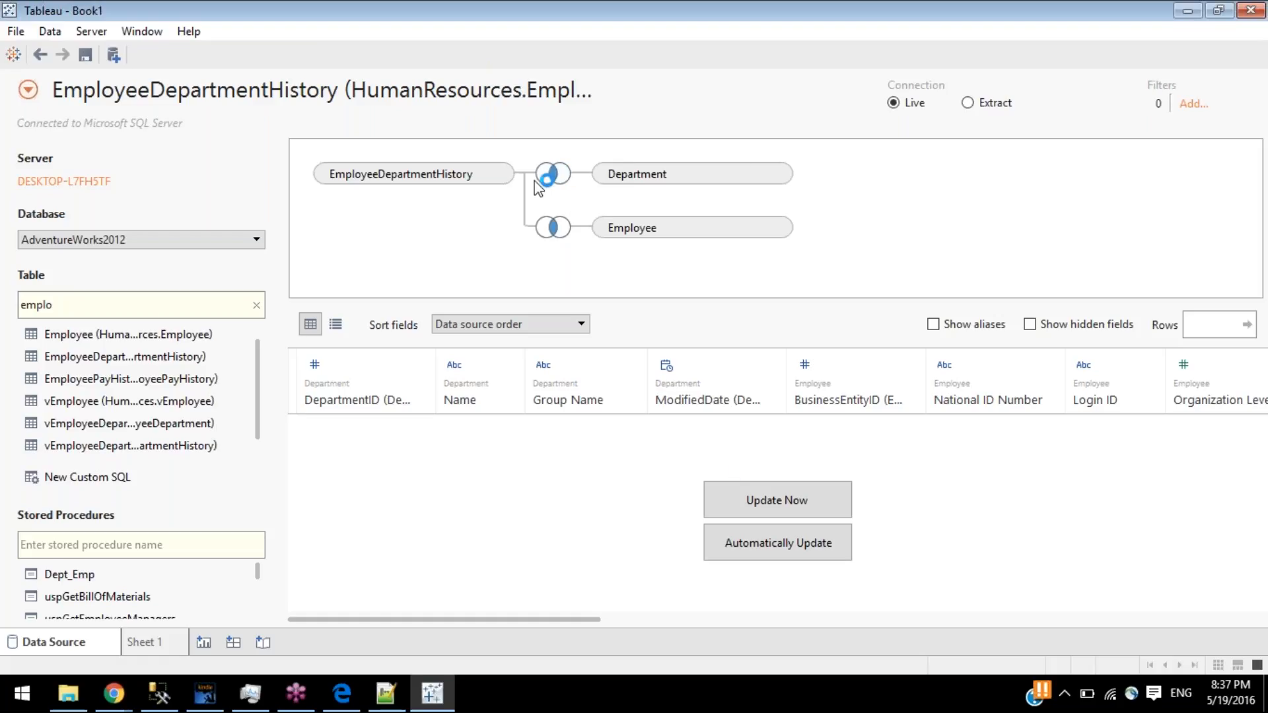
# - Remove Department and Employee from the canvas, and update the data preview for EmployeeDepartmentHistory
pyautogui.click(778, 173)
pyautogui.click(807, 219)
pyautogui.click(778, 174)
pyautogui.click(808, 222)
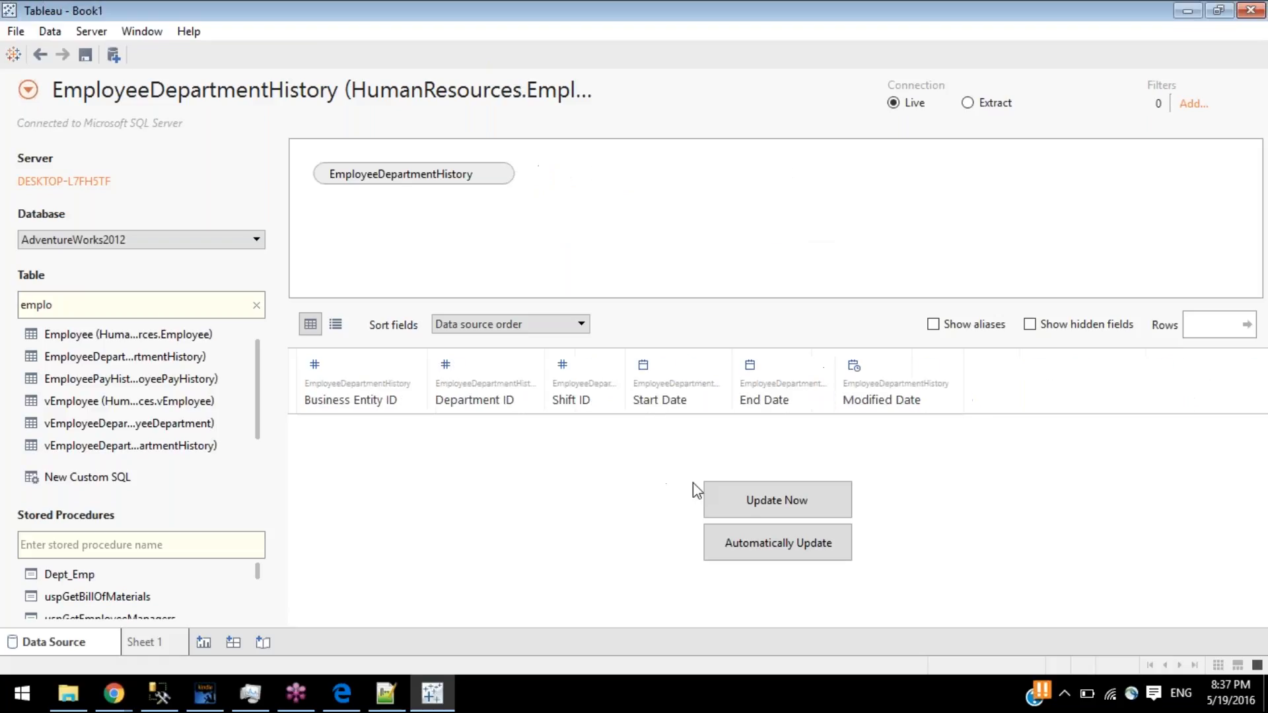
pyautogui.click(746, 496)
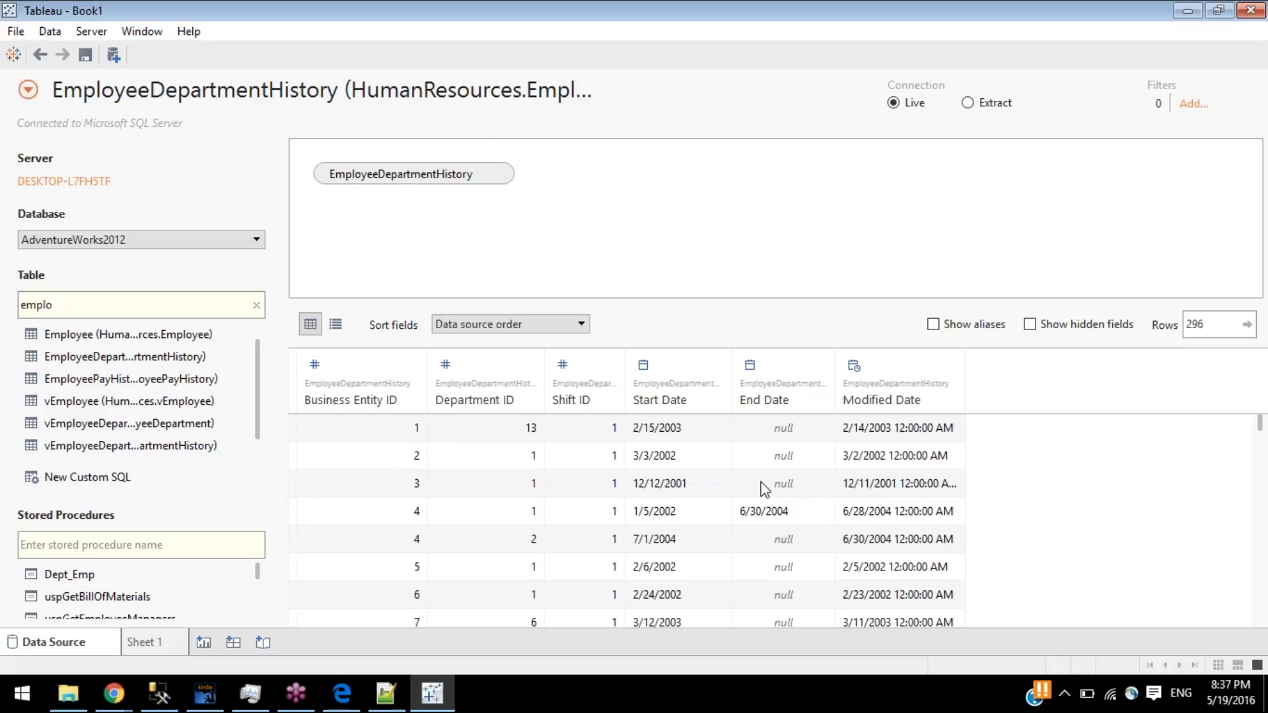
# - Examine the EmployeeDepartmentHistory rows, including the End Date and Modified Date columns
pyautogui.click(914, 378)
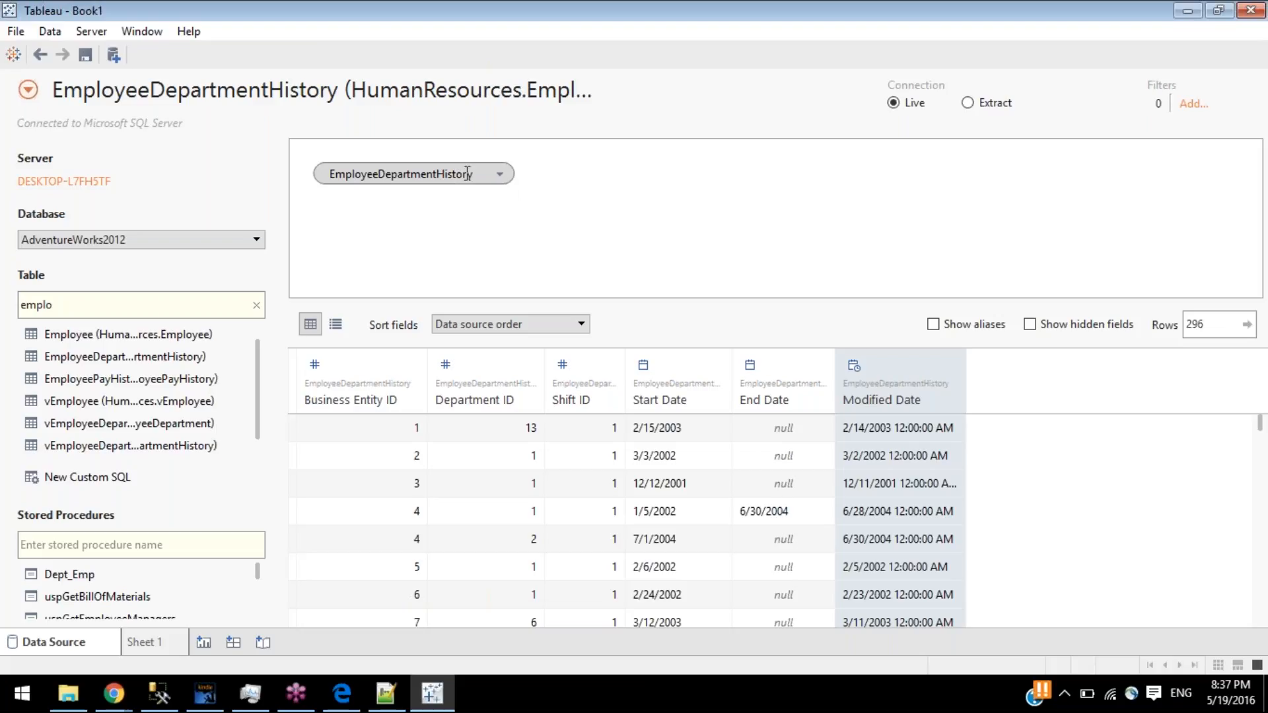
pyautogui.scroll(-10, 903, 439)
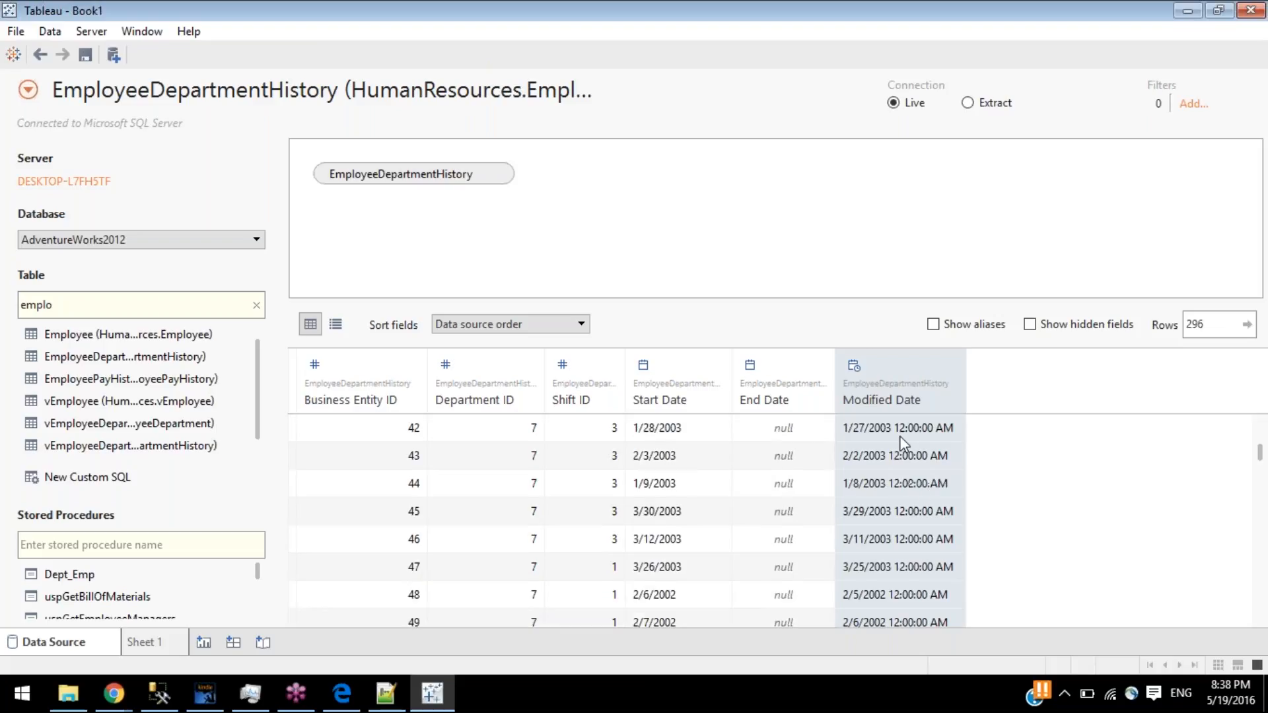
pyautogui.scroll(10, 903, 442)
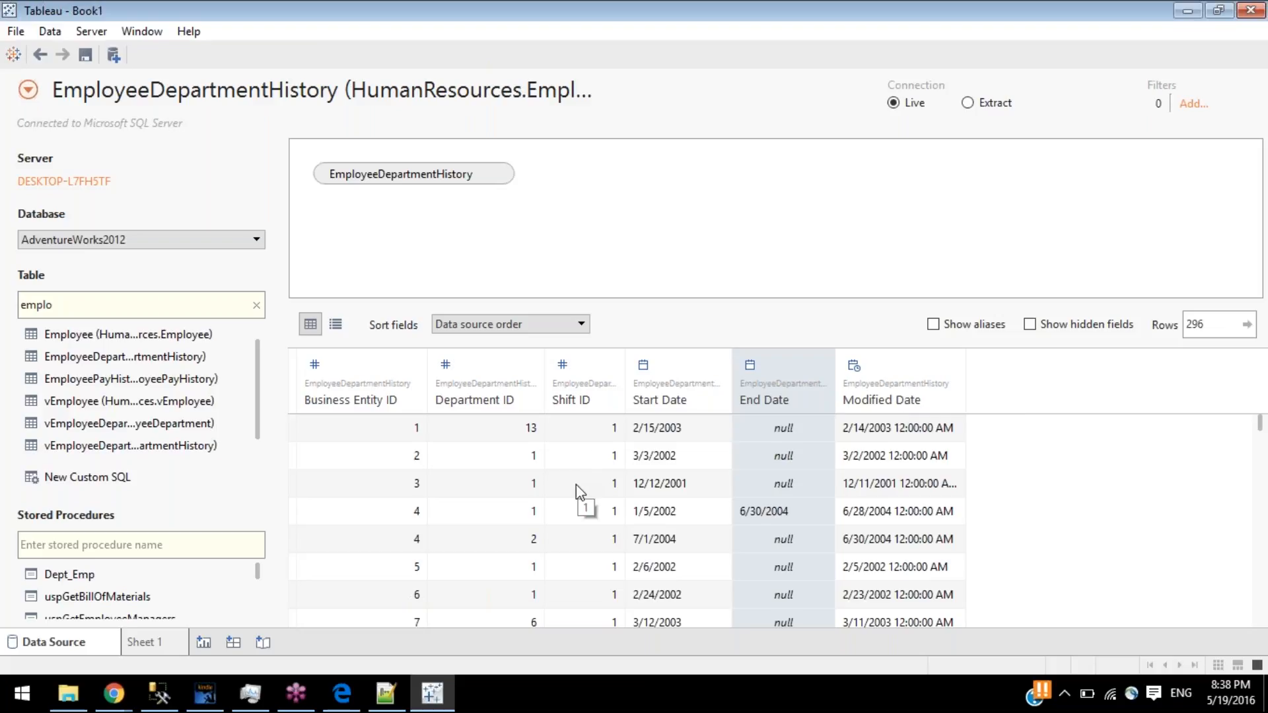
pyautogui.scroll(-8, 578, 491)
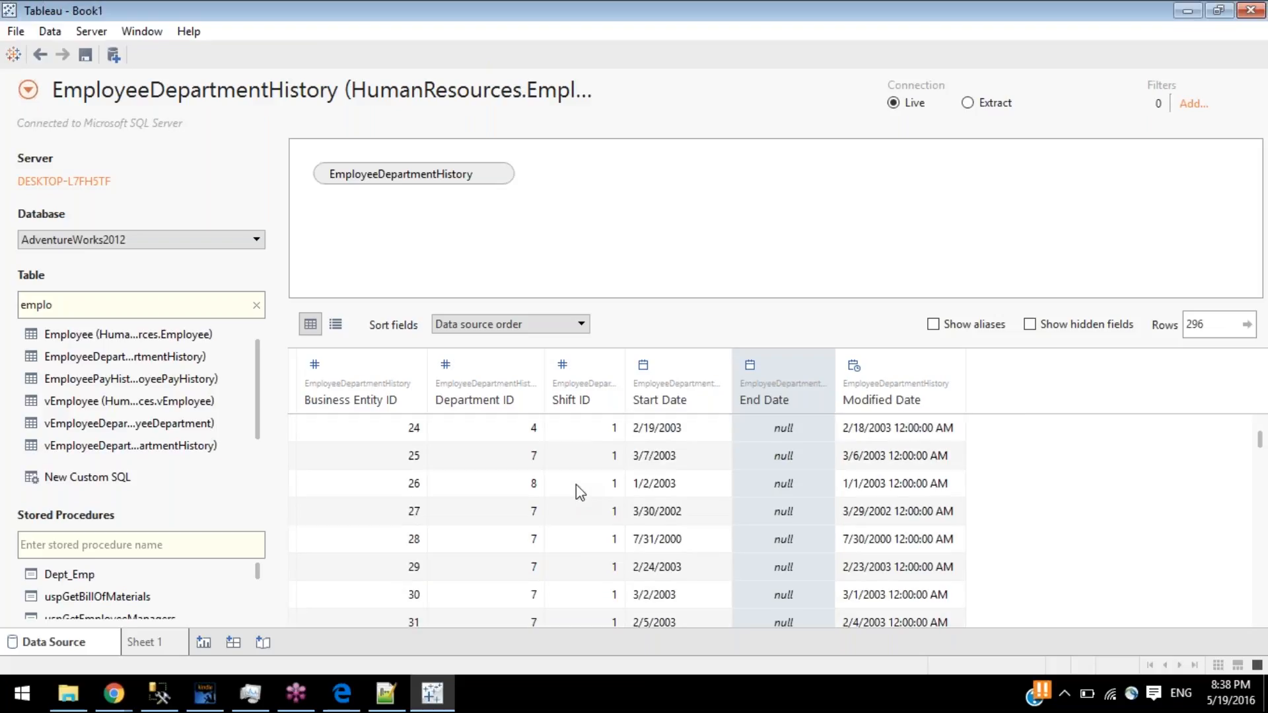
pyautogui.scroll(8, 578, 492)
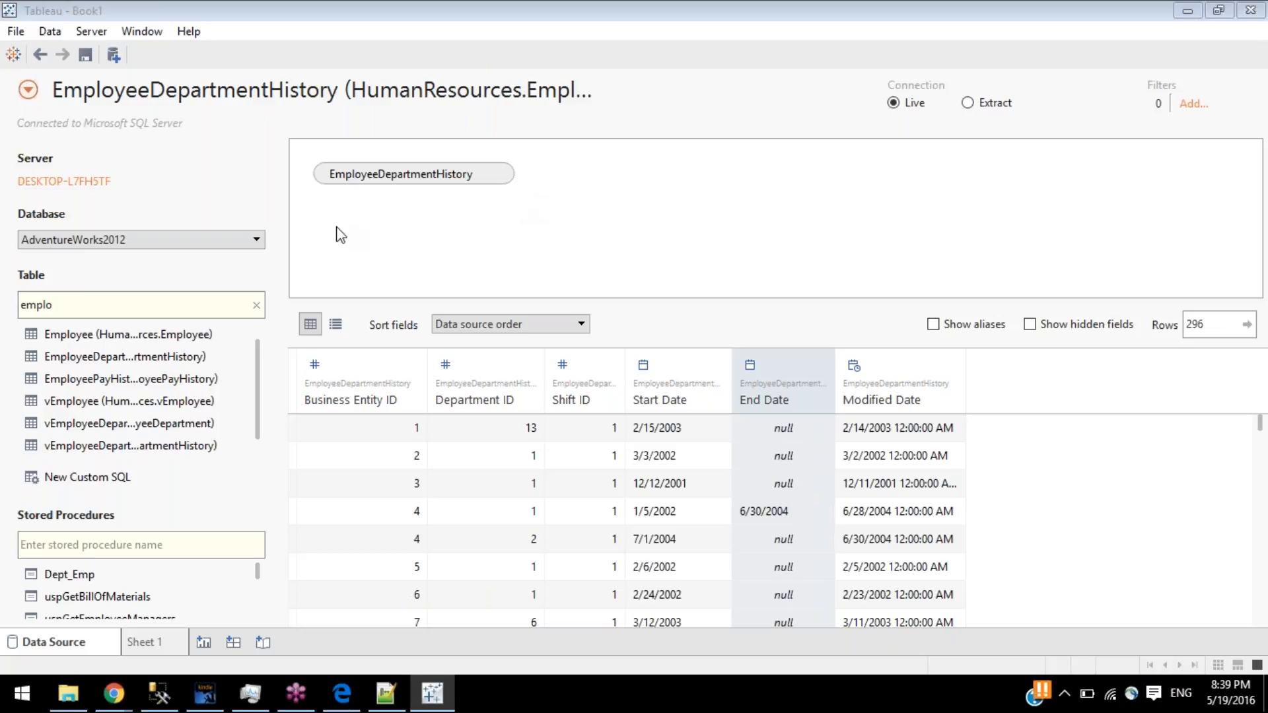
# - Replace EmployeeDepartmentHistory on the canvas with the Dept_Emp stored procedure and update its data preview
pyautogui.click(491, 181)
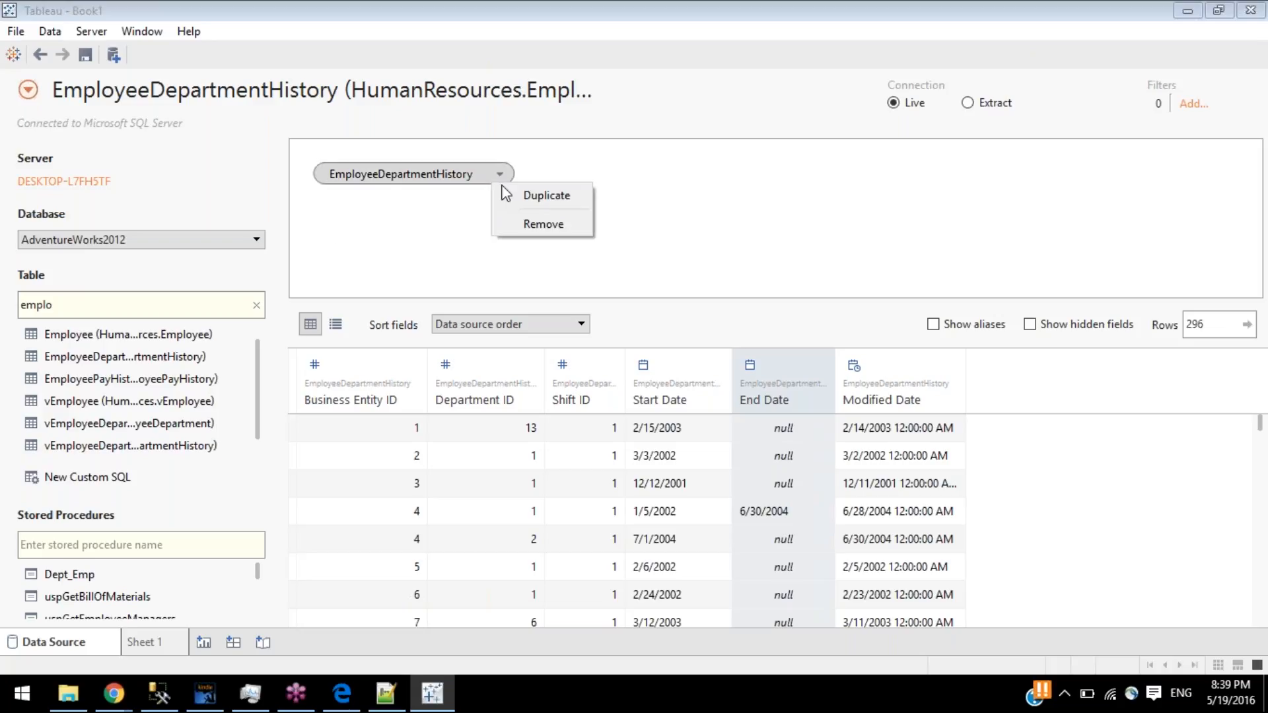
pyautogui.click(532, 223)
pyautogui.moveTo(88, 578); pyautogui.dragTo(492, 238)
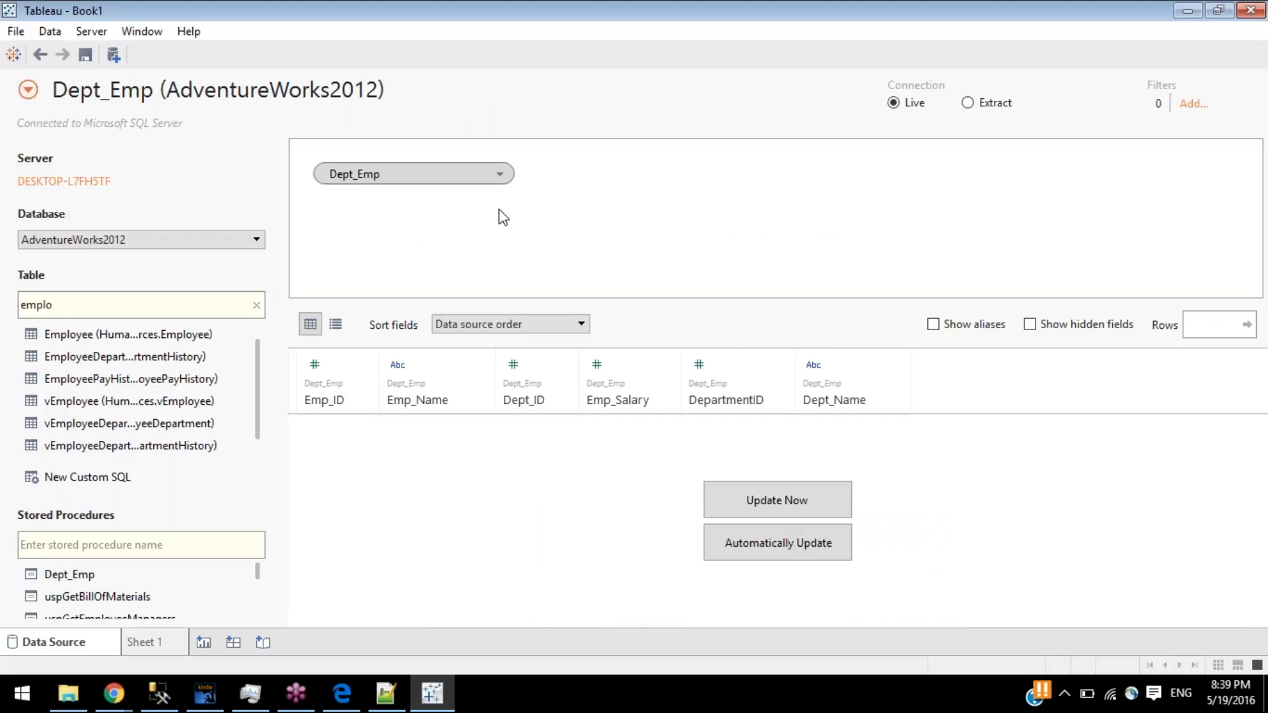
pyautogui.click(750, 509)
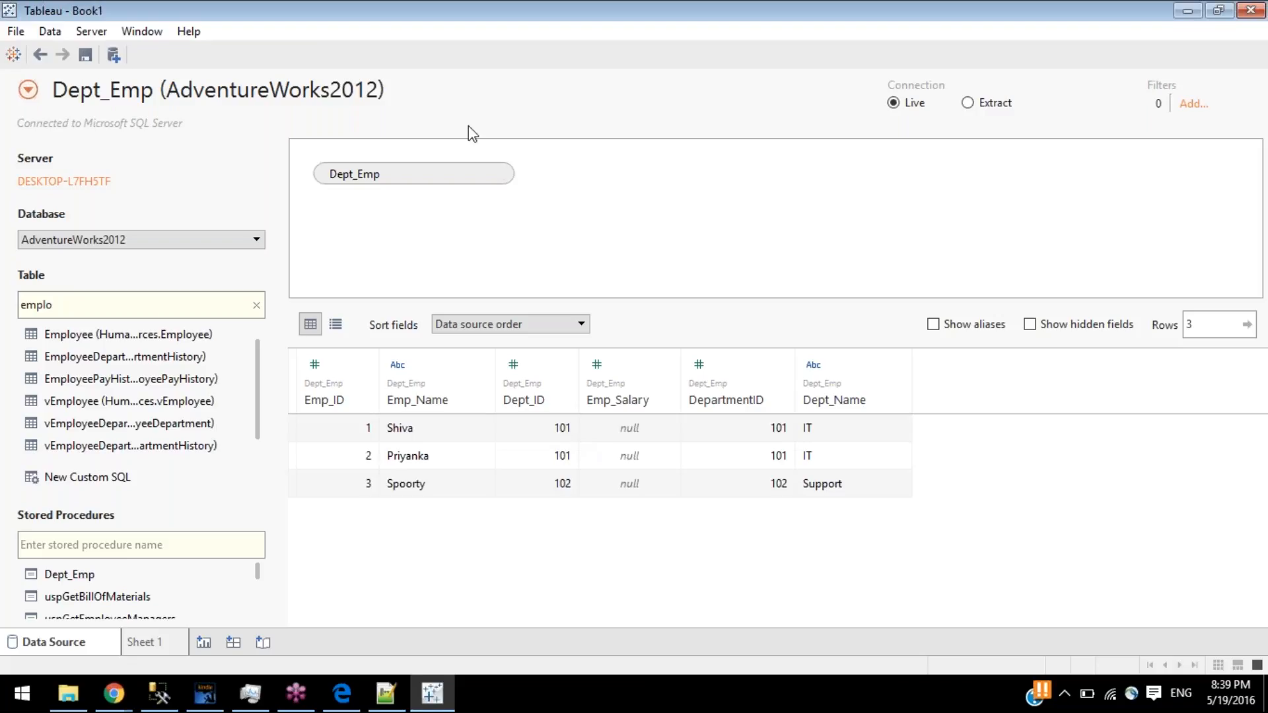
# - Check the canvas options for Dept_Emp, view its fields in Sheet 1, and return to editing the data source
pyautogui.click(500, 174)
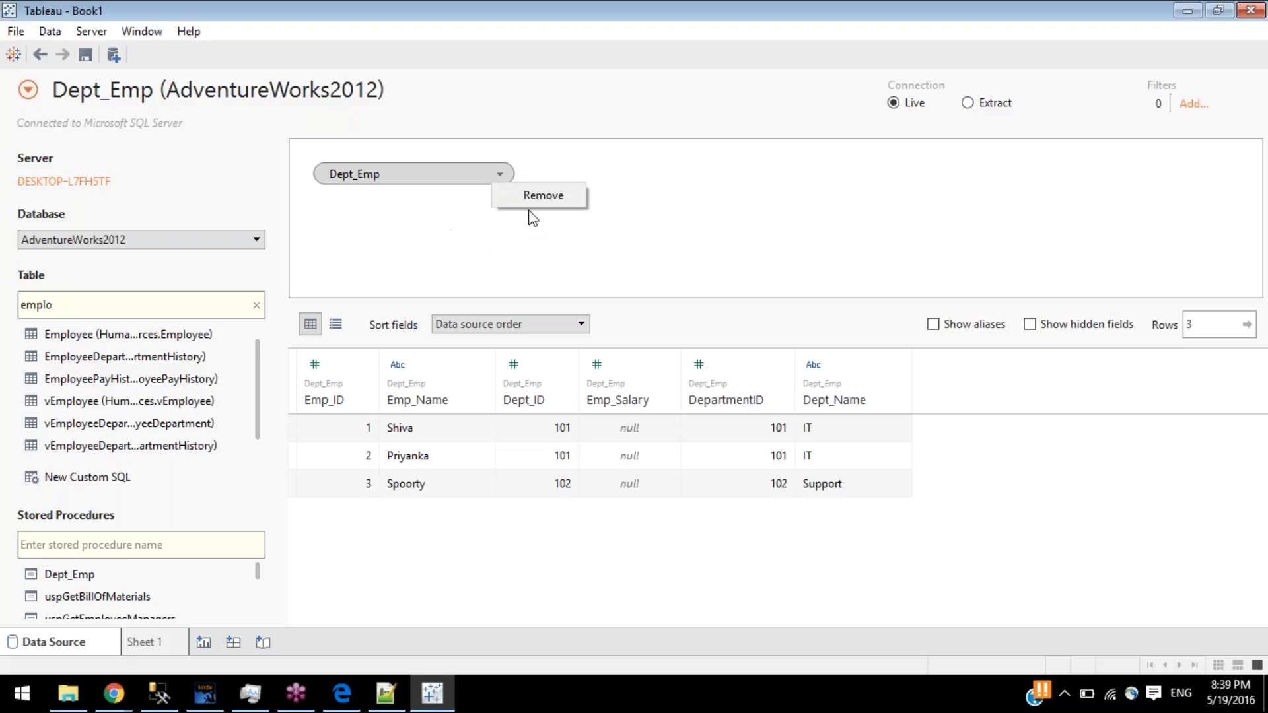
pyautogui.click(359, 259)
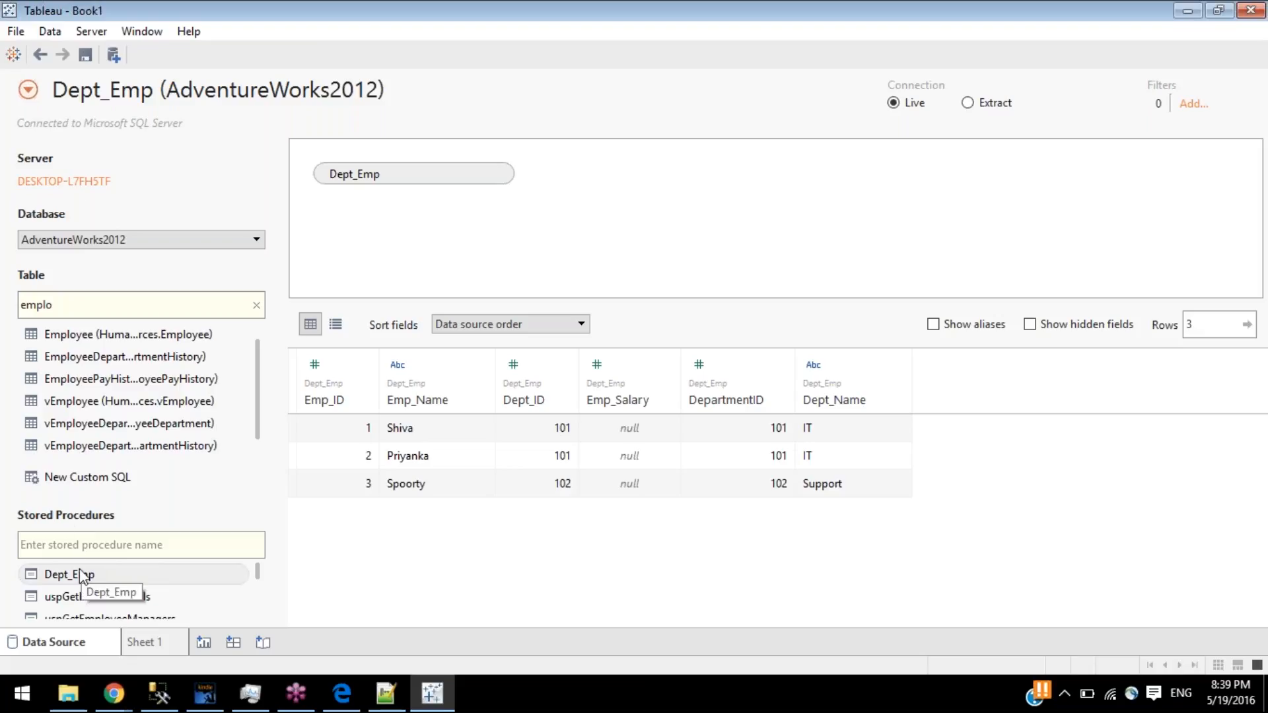
pyautogui.click(154, 645)
pyautogui.rightClick(132, 105)
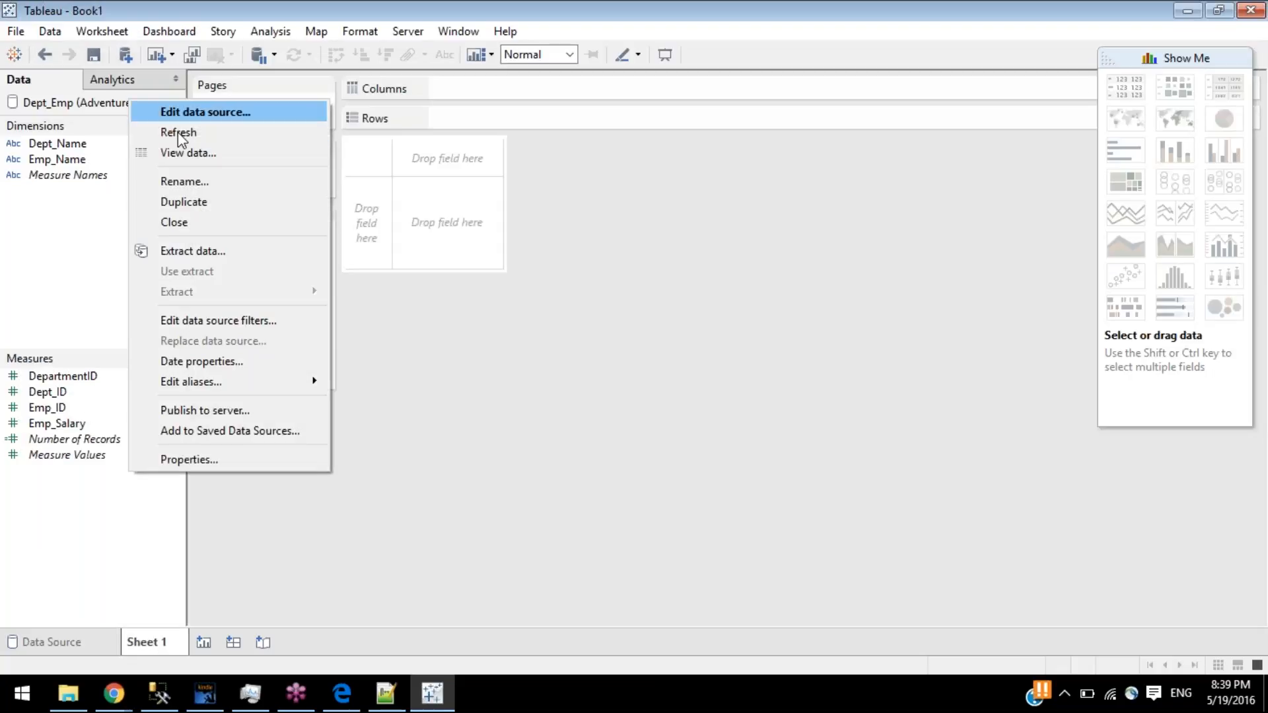
pyautogui.click(198, 111)
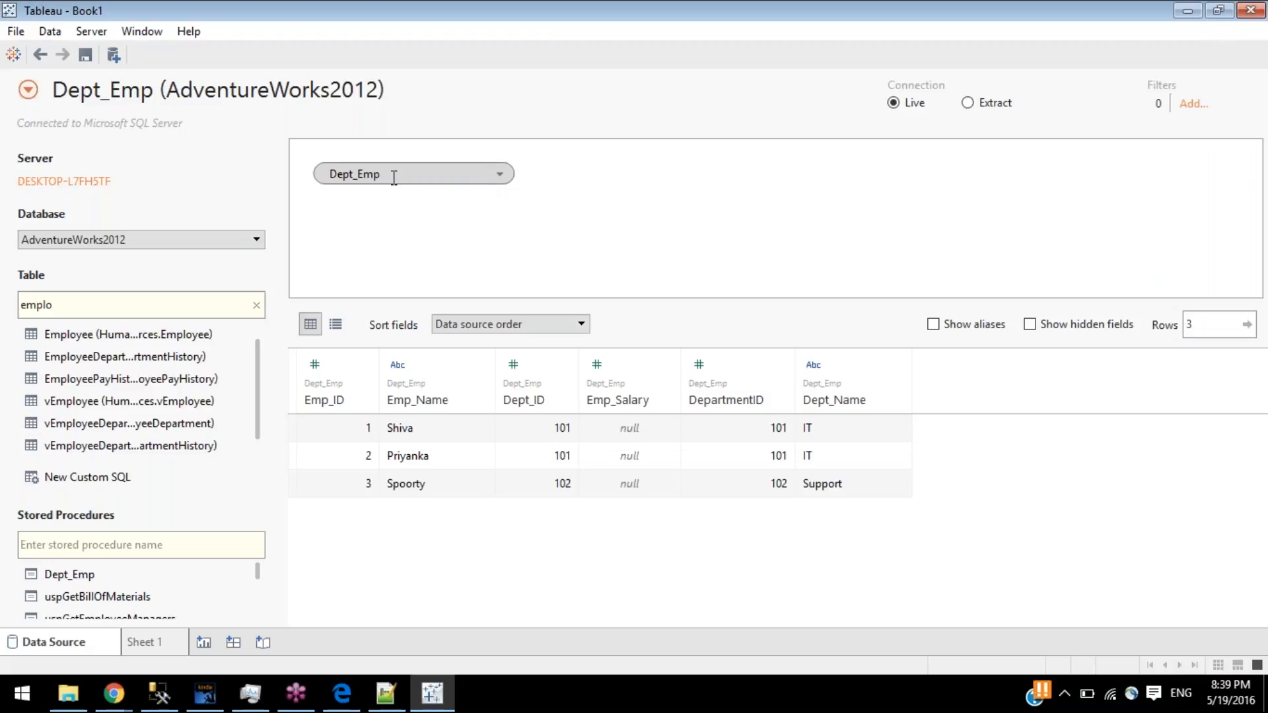
# - Check the Dept_Emp options on the canvas again and clear the table name filter
pyautogui.click(498, 174)
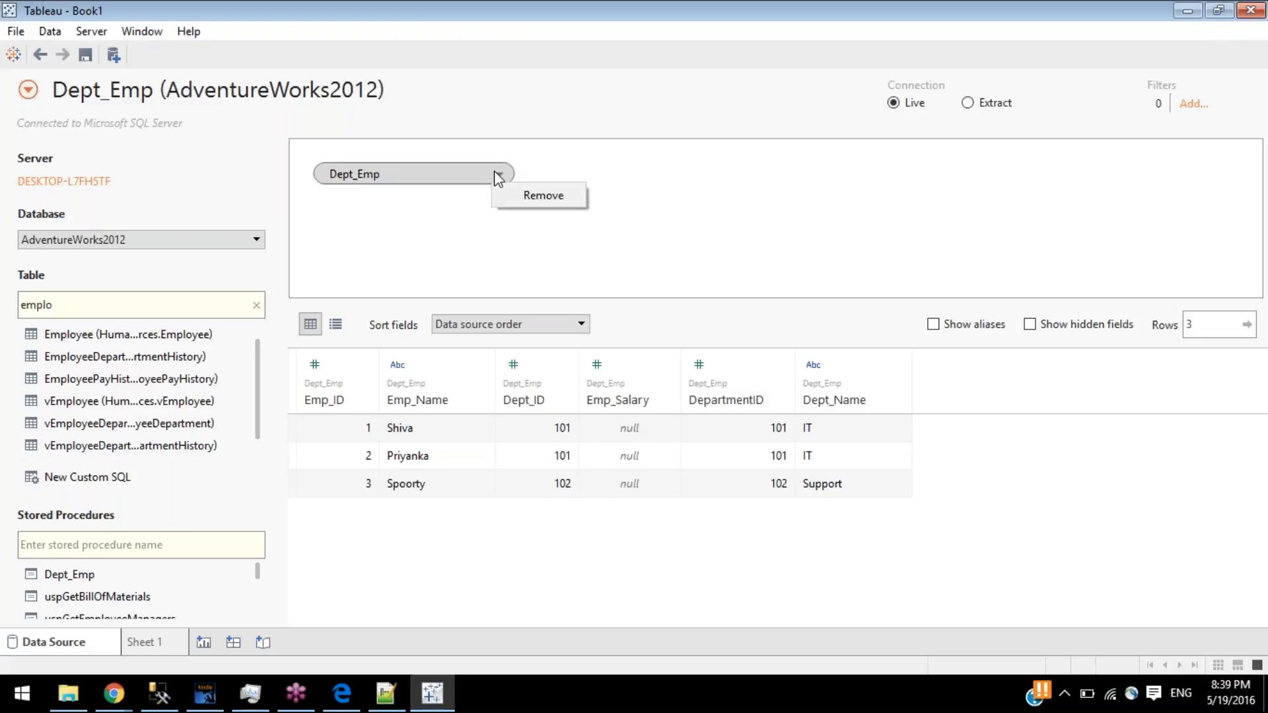
pyautogui.click(455, 180)
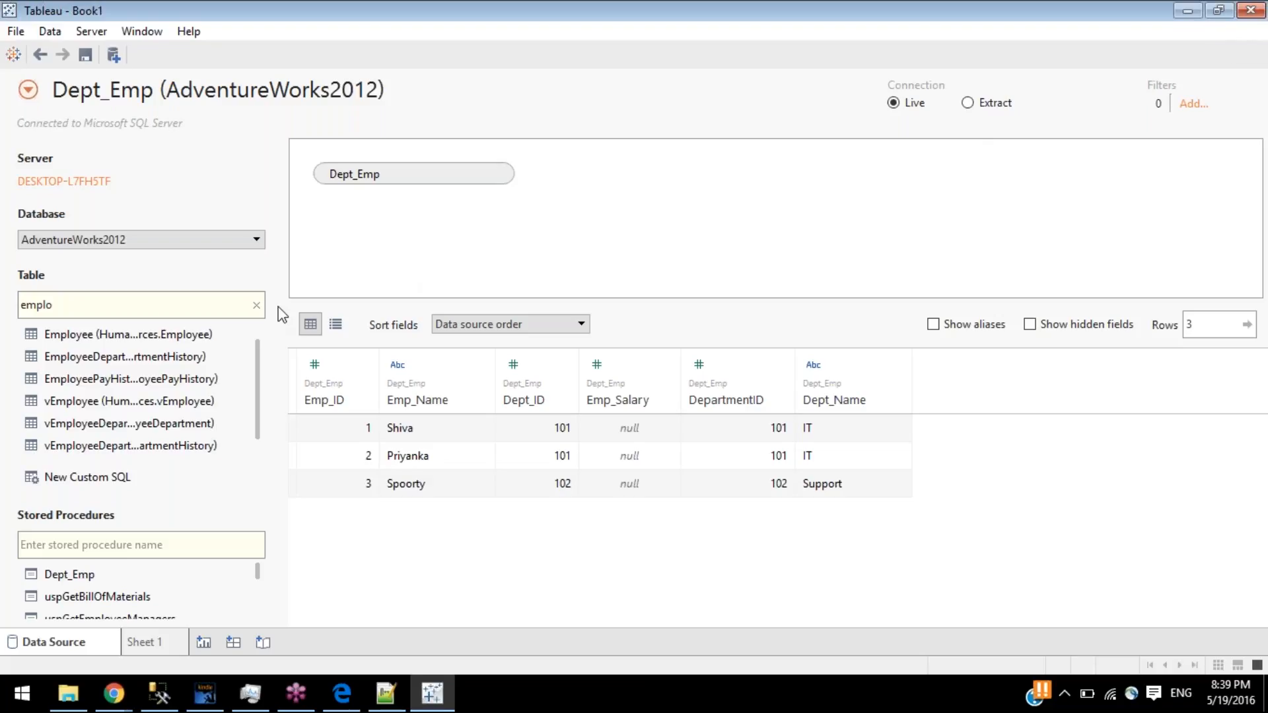
pyautogui.click(257, 306)
pyautogui.press('BackSpace')
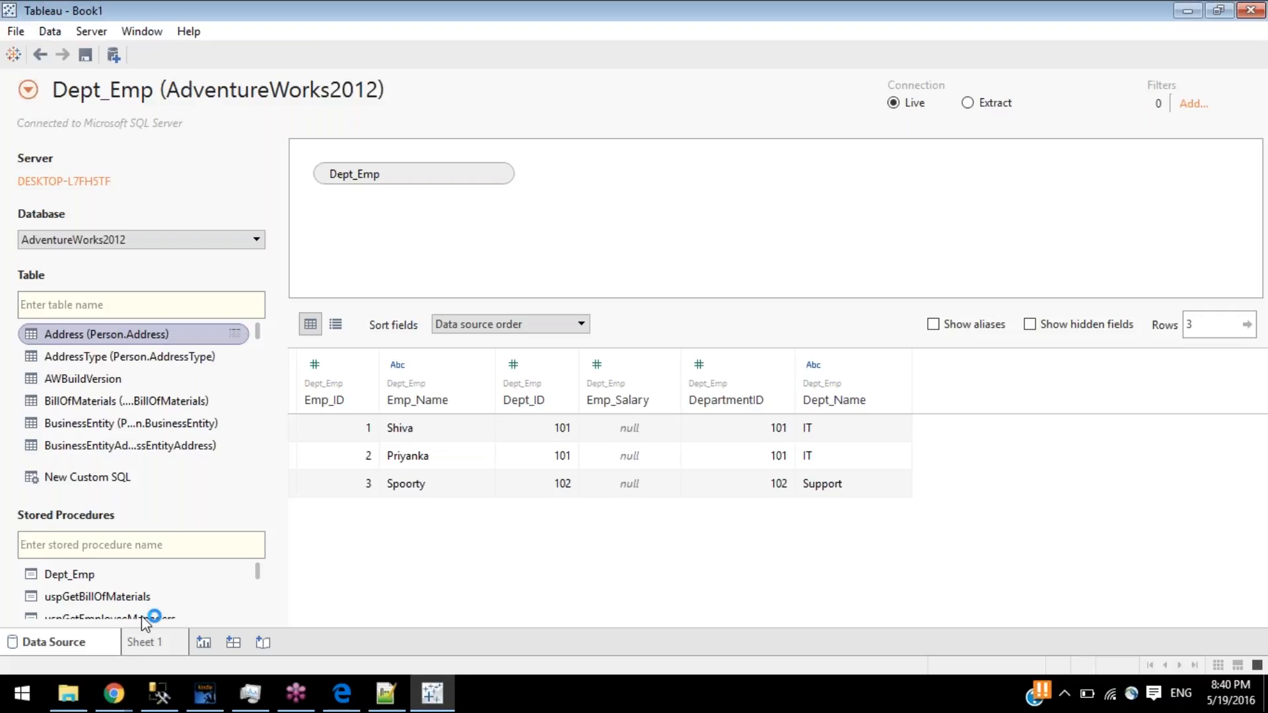
# - Switch to SQL Server Management Studio and list the stored procedures under Programmability in the AdventureWorks2012 database
pyautogui.click(159, 693)
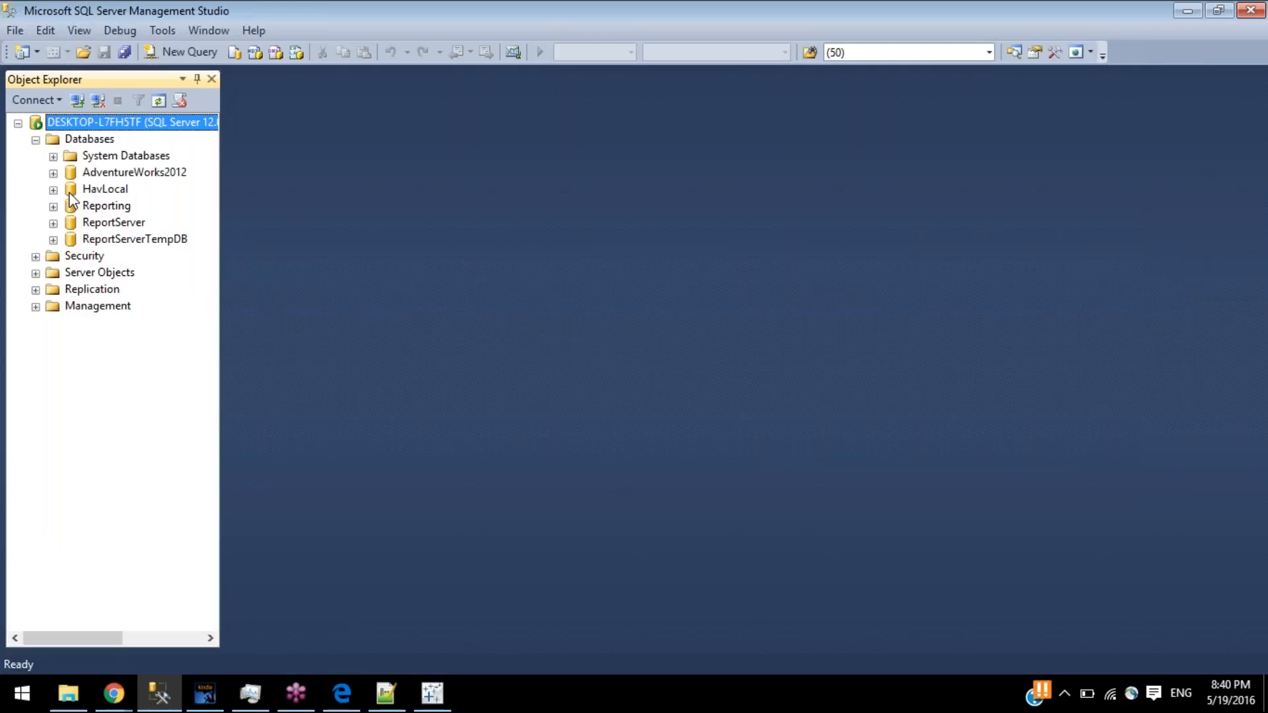
pyautogui.click(160, 692)
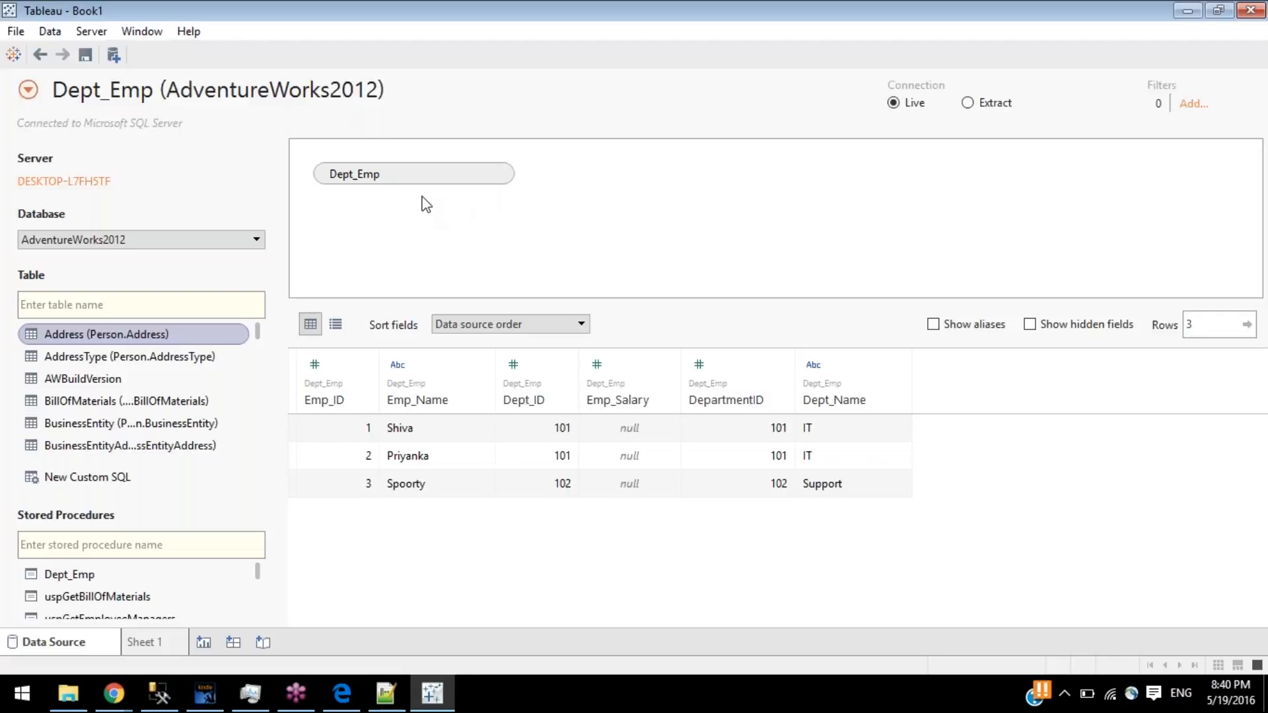
pyautogui.click(165, 686)
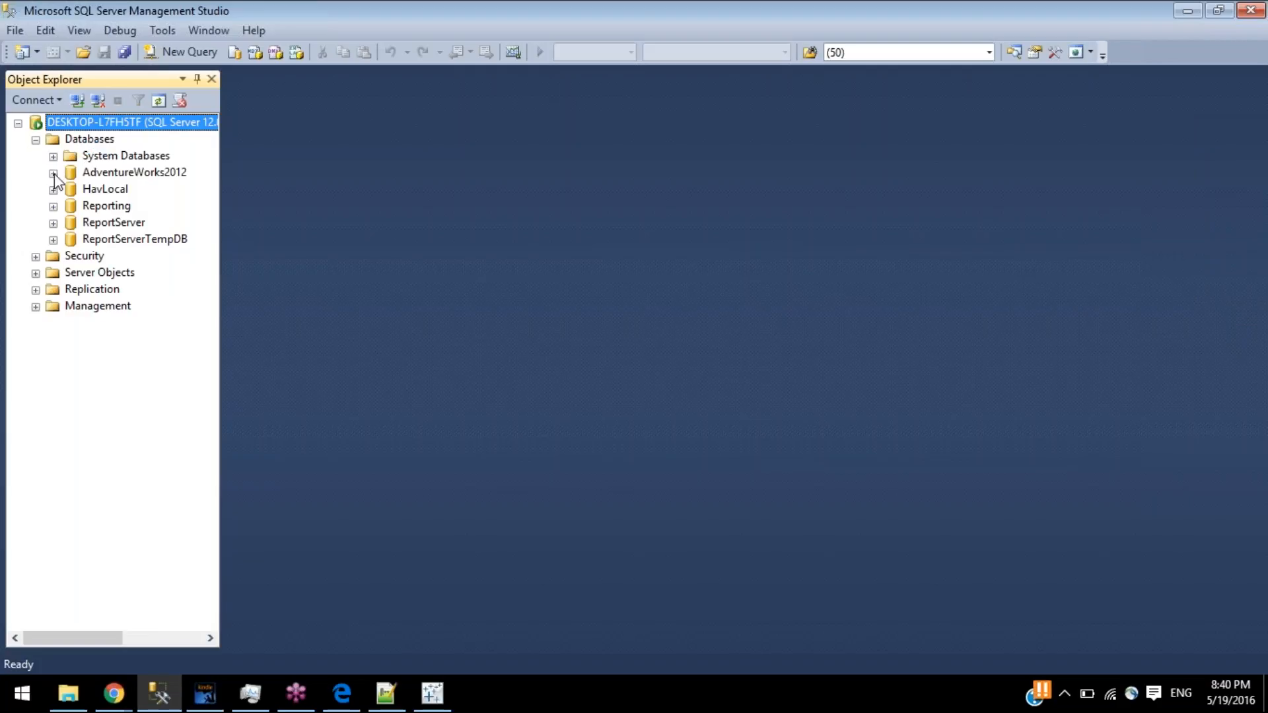
pyautogui.click(53, 173)
pyautogui.click(72, 258)
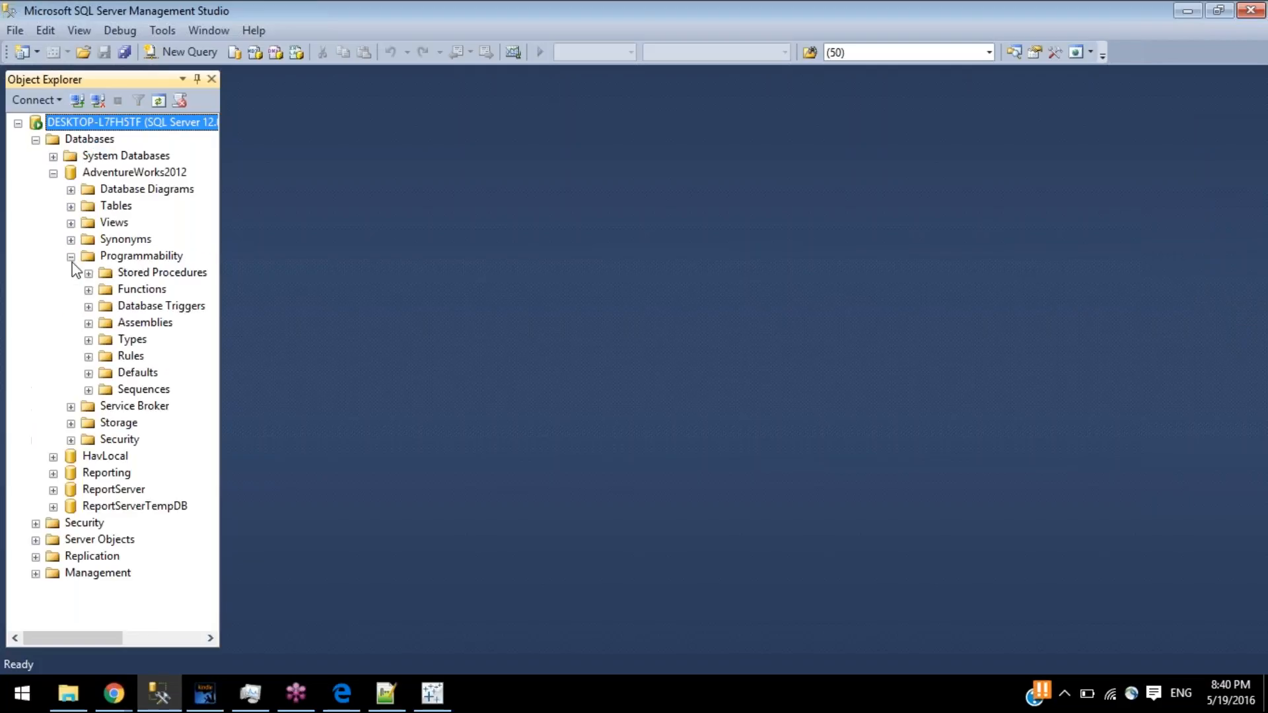
pyautogui.click(89, 273)
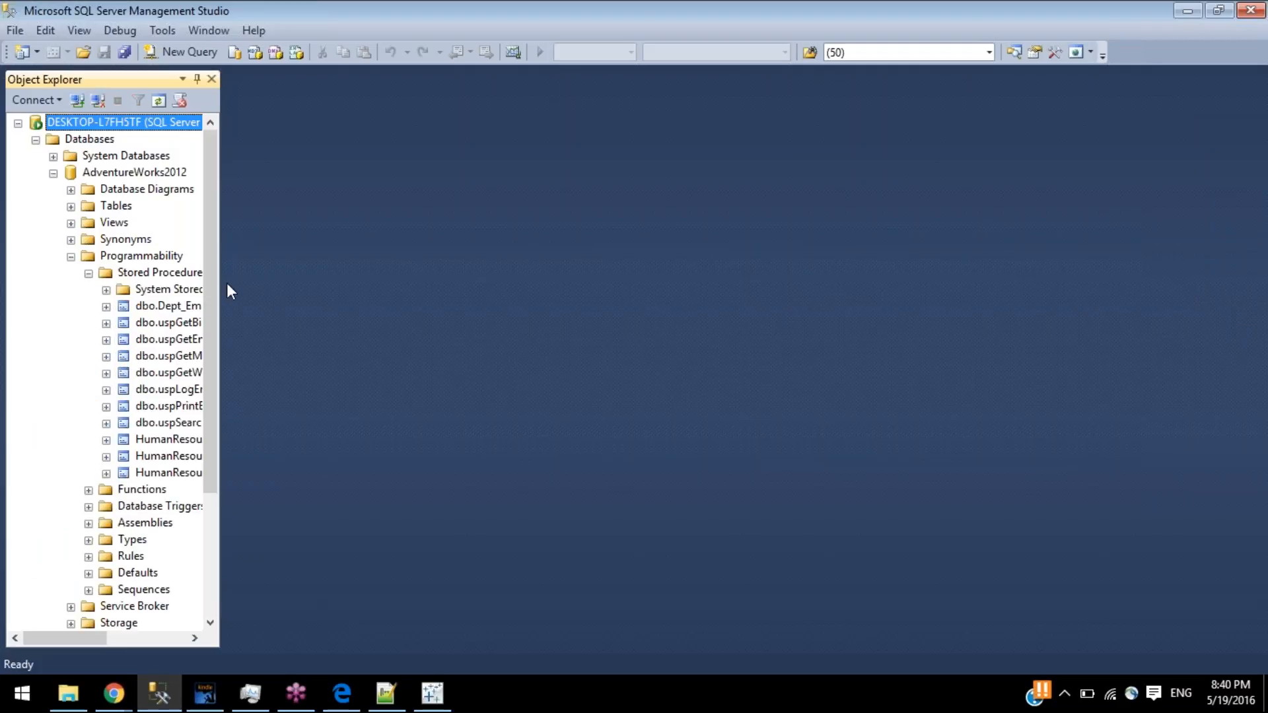
# - Open the dbo.Dept_Emp stored procedure's script for modification and compare it with the Dept_Emp data preview in Tableau
pyautogui.moveTo(219, 286); pyautogui.dragTo(420, 263)
pyautogui.click(168, 306)
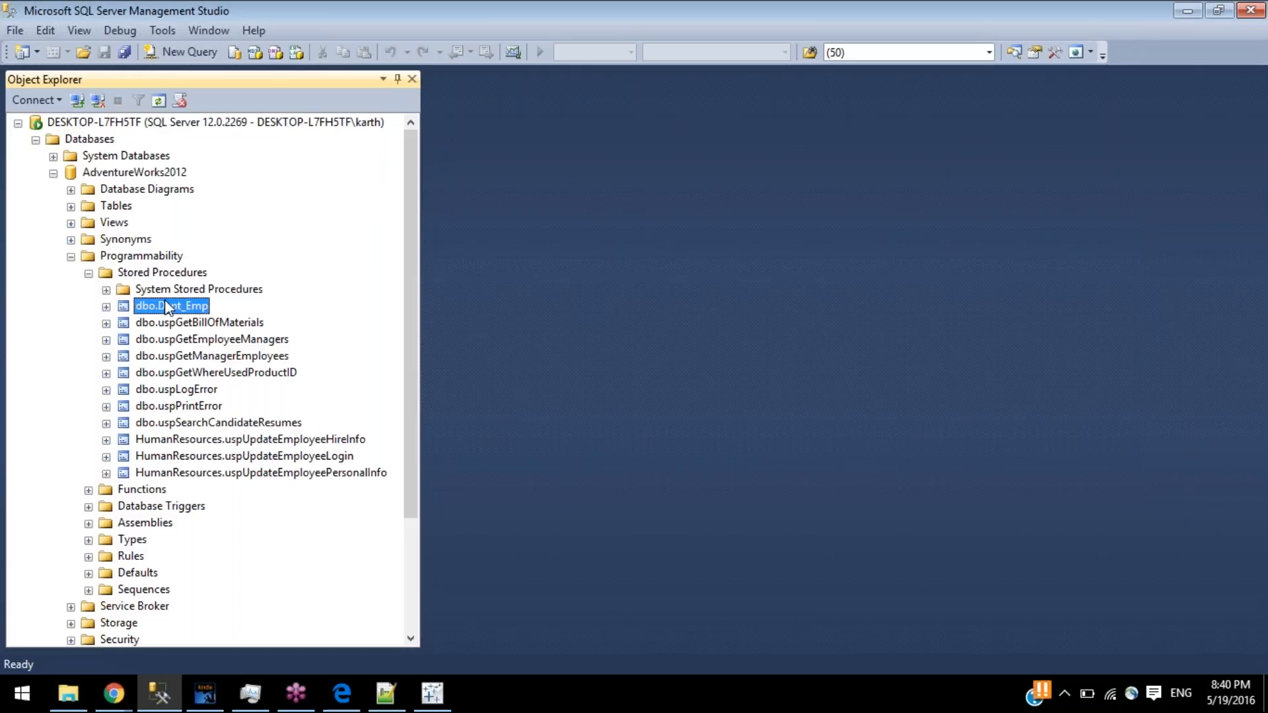
pyautogui.rightClick(165, 301)
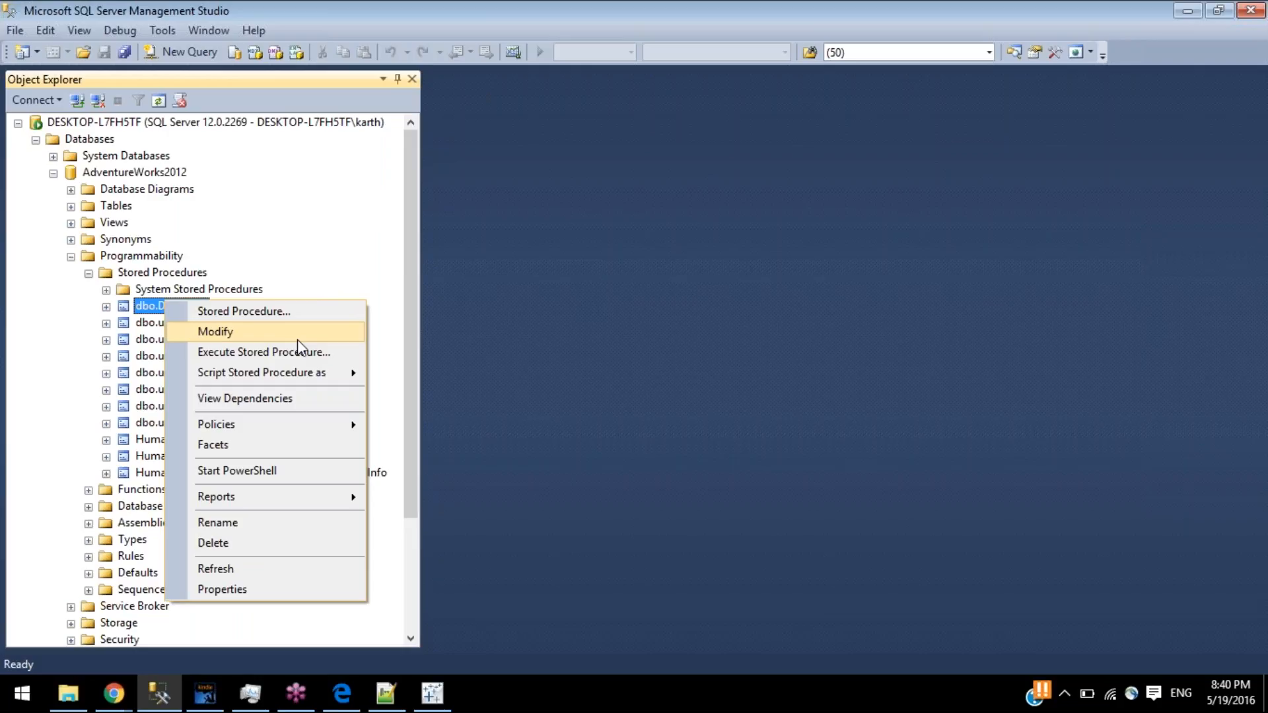
pyautogui.click(297, 338)
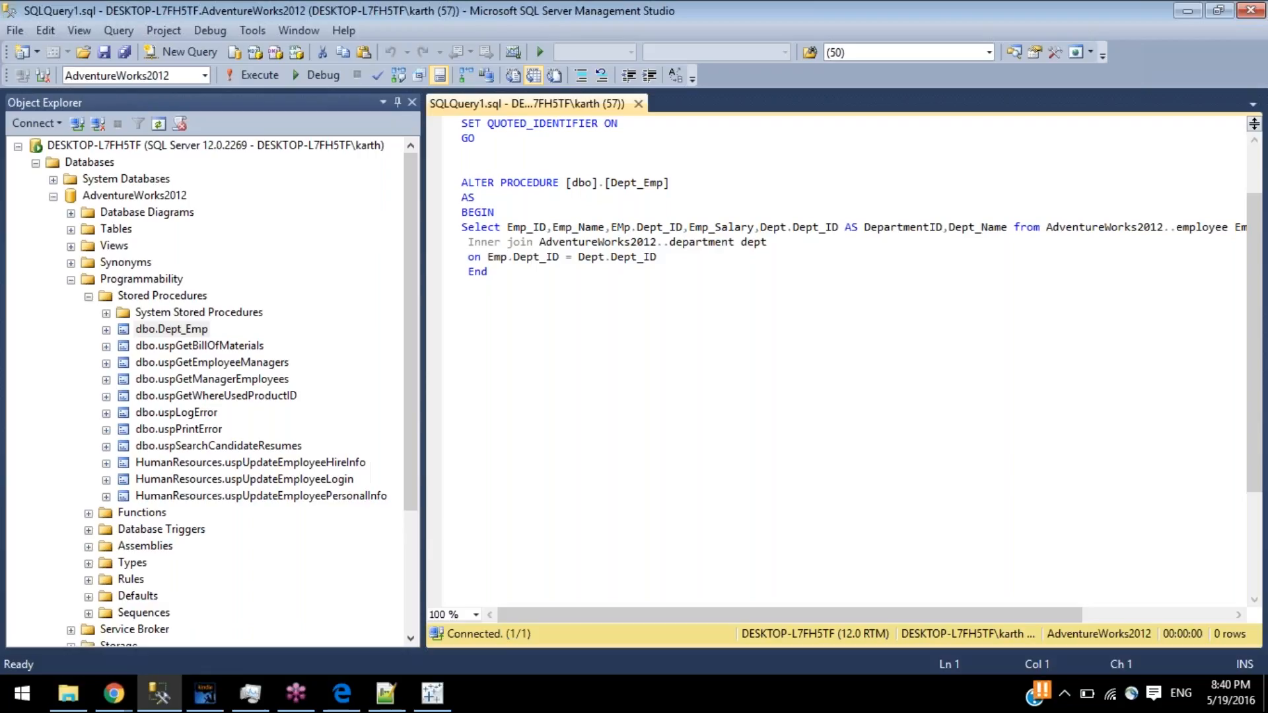
pyautogui.click(431, 694)
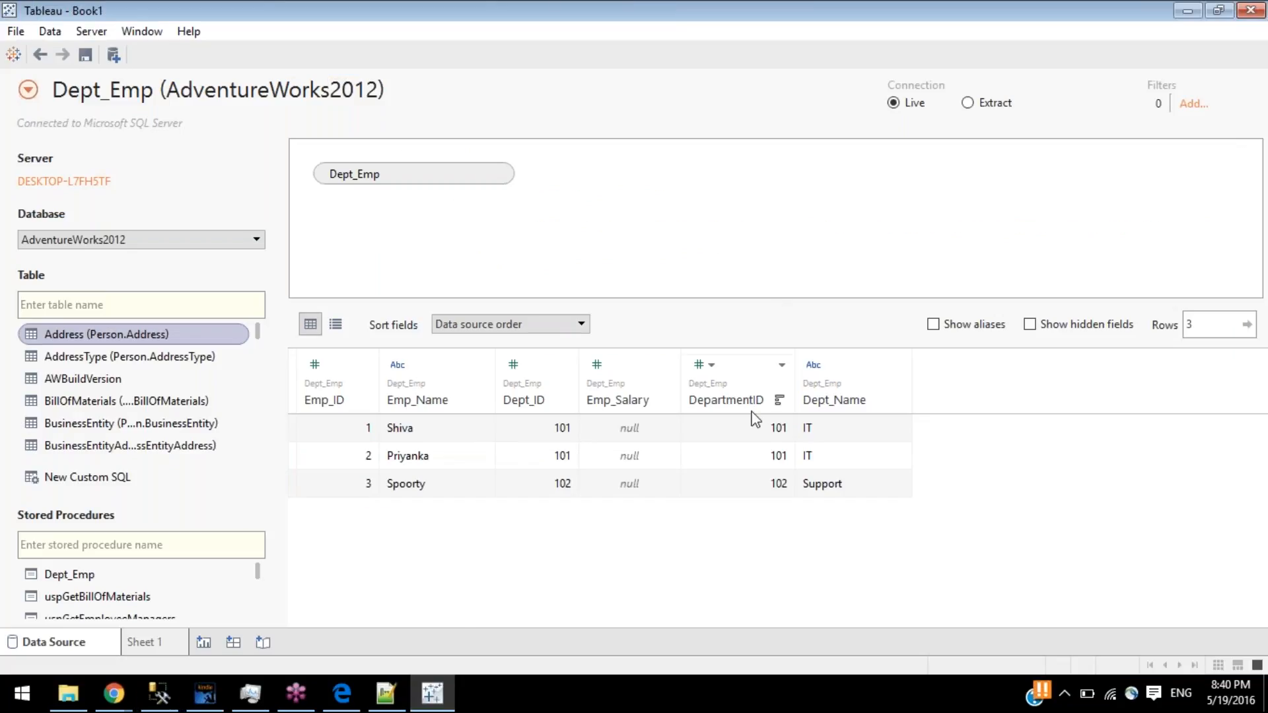
pyautogui.click(434, 692)
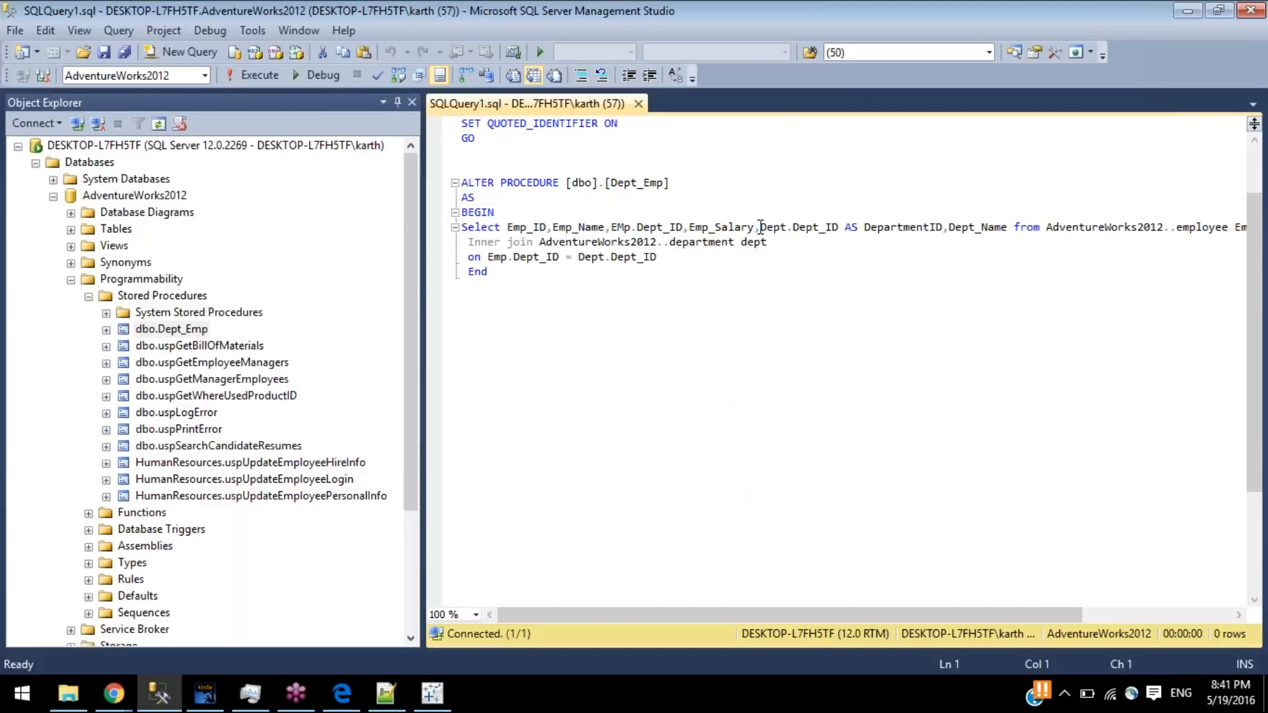
# - Remove Dept.Dept_ID AS DepartmentID and Dept_Name from the Dept_Emp procedure's Select list and execute the ALTER script
pyautogui.moveTo(760, 227); pyautogui.dragTo(1008, 227)
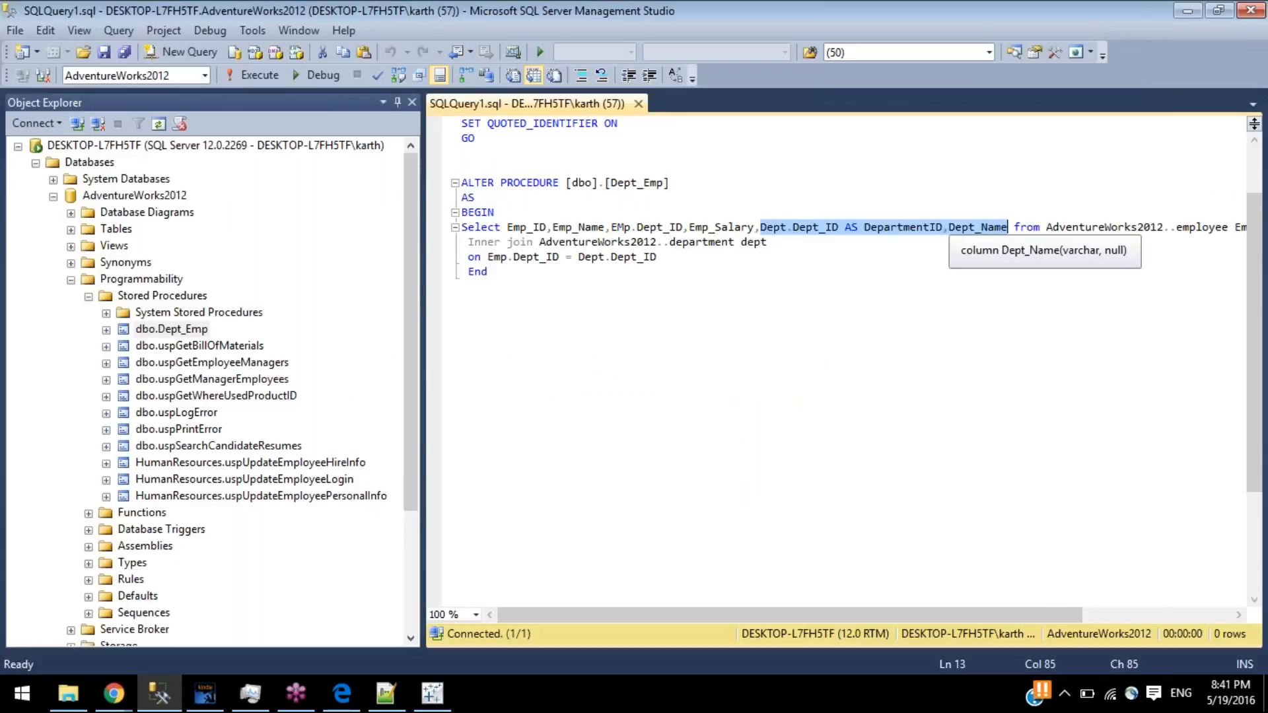
pyautogui.press('BackSpace')
pyautogui.press('BackSpace')
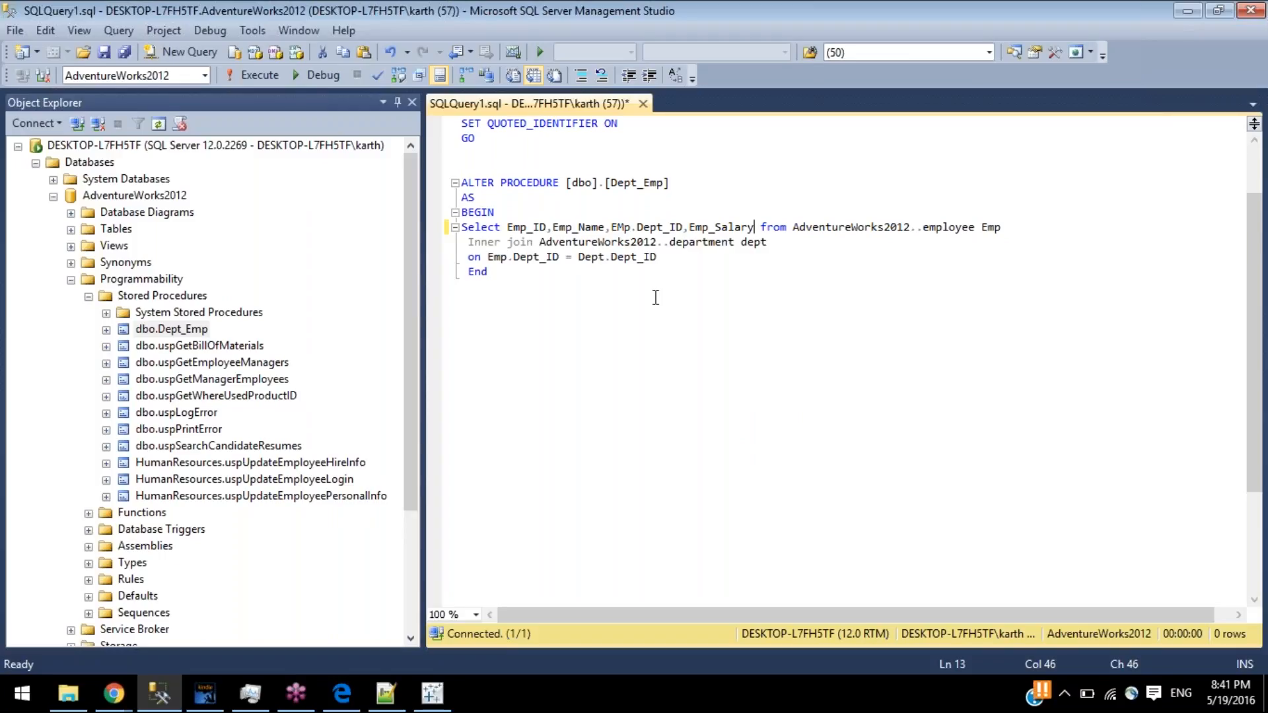
pyautogui.press('F5')
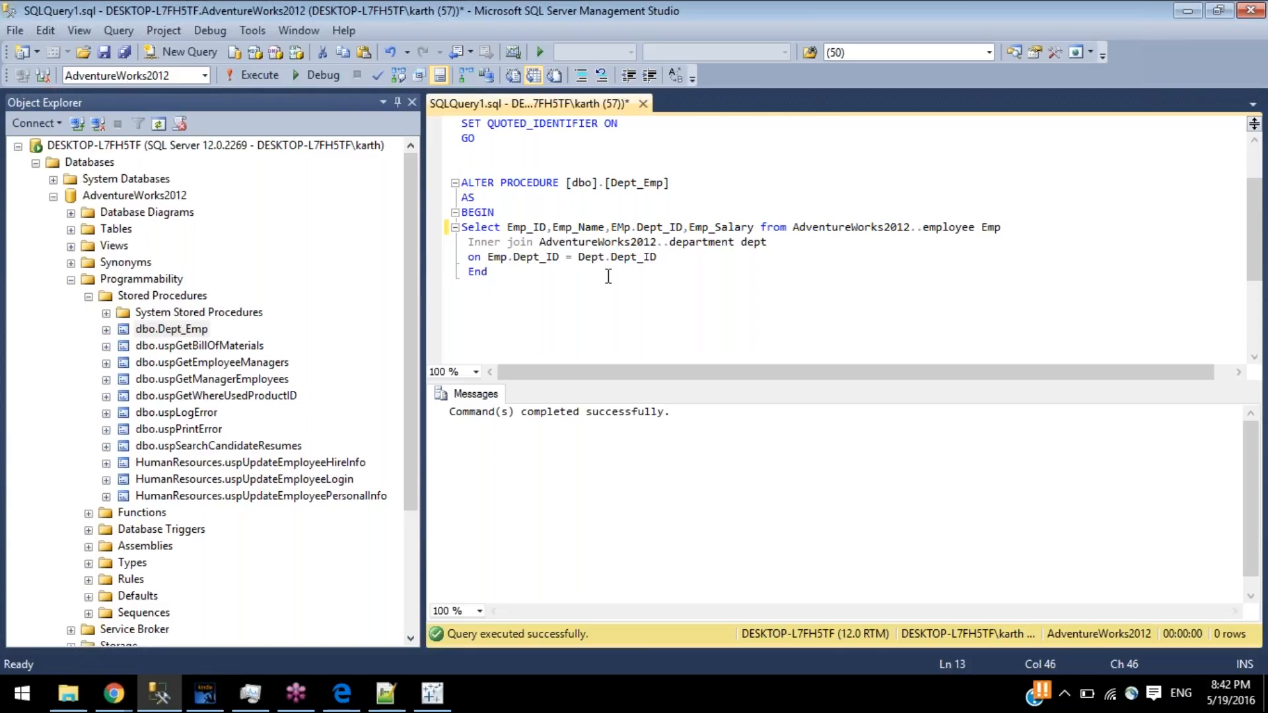
# - Switch to Notepad++ and add the line "I will have write access but not in Prod" below the join notes
pyautogui.click(392, 692)
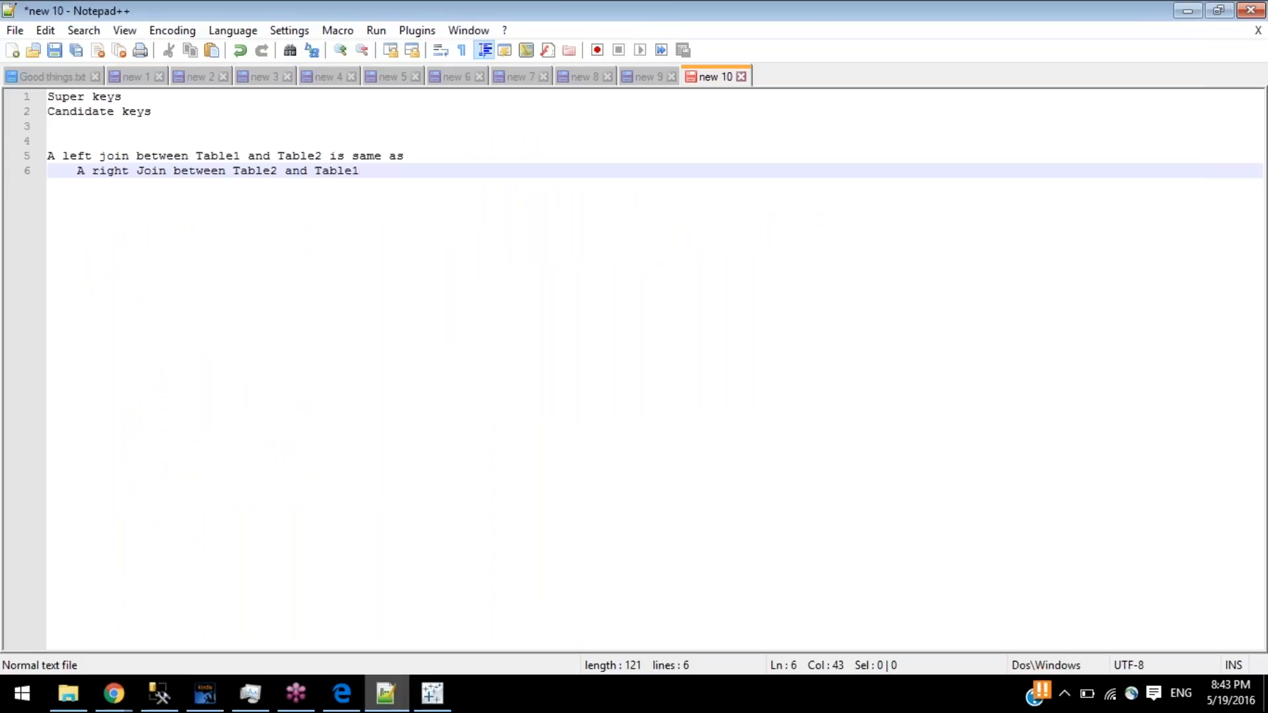
pyautogui.press('Return')
pyautogui.press('Return')
pyautogui.press('BackSpace')
pyautogui.write('I wi')
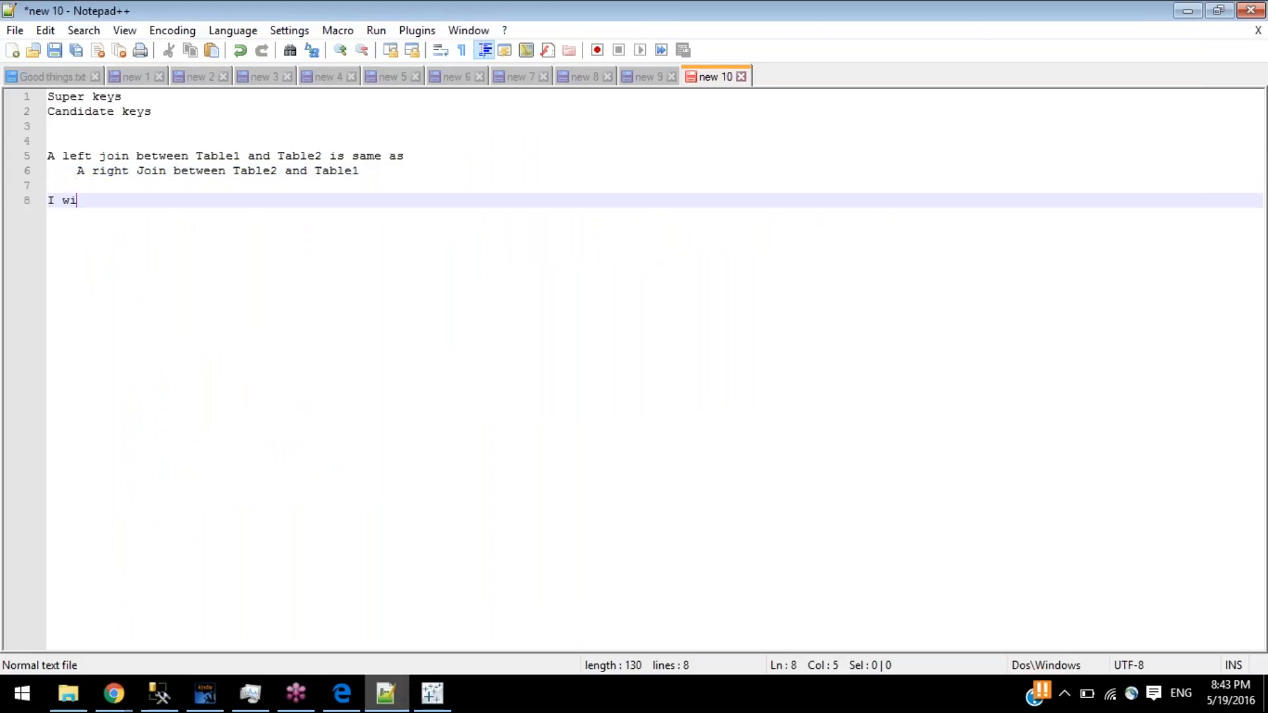
pyautogui.write('ll have w')
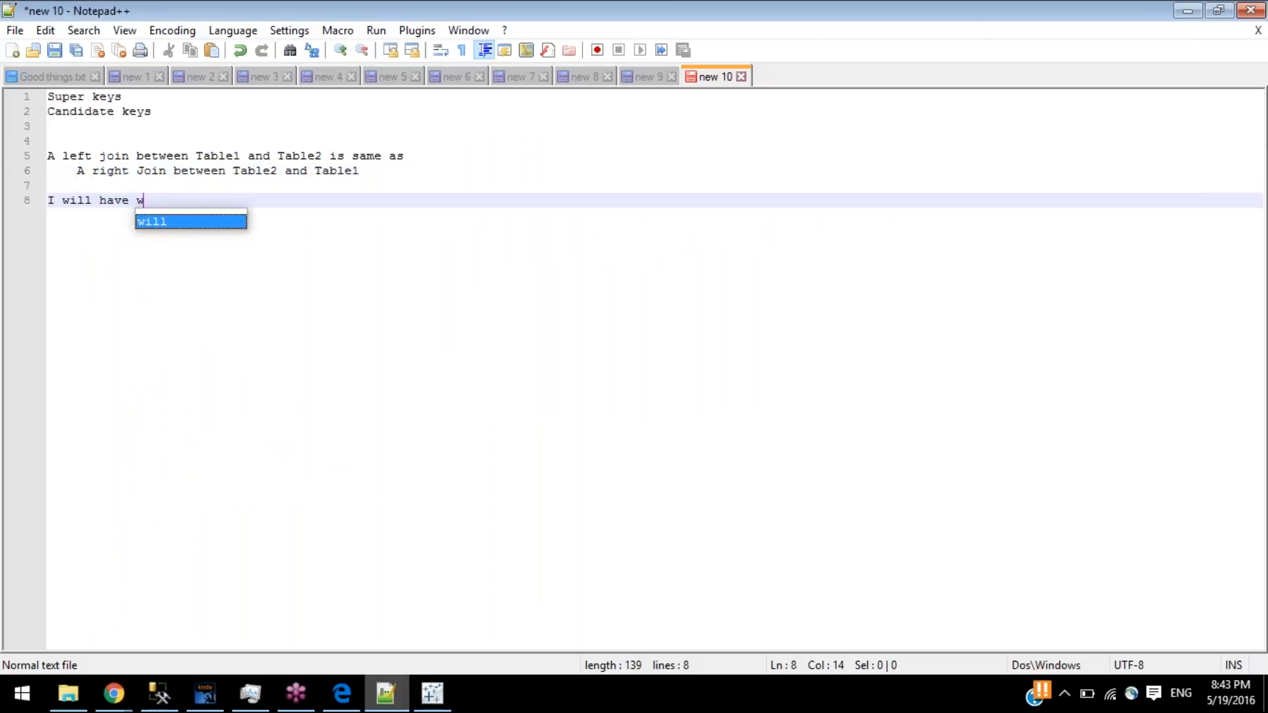
pyautogui.write('rite acc')
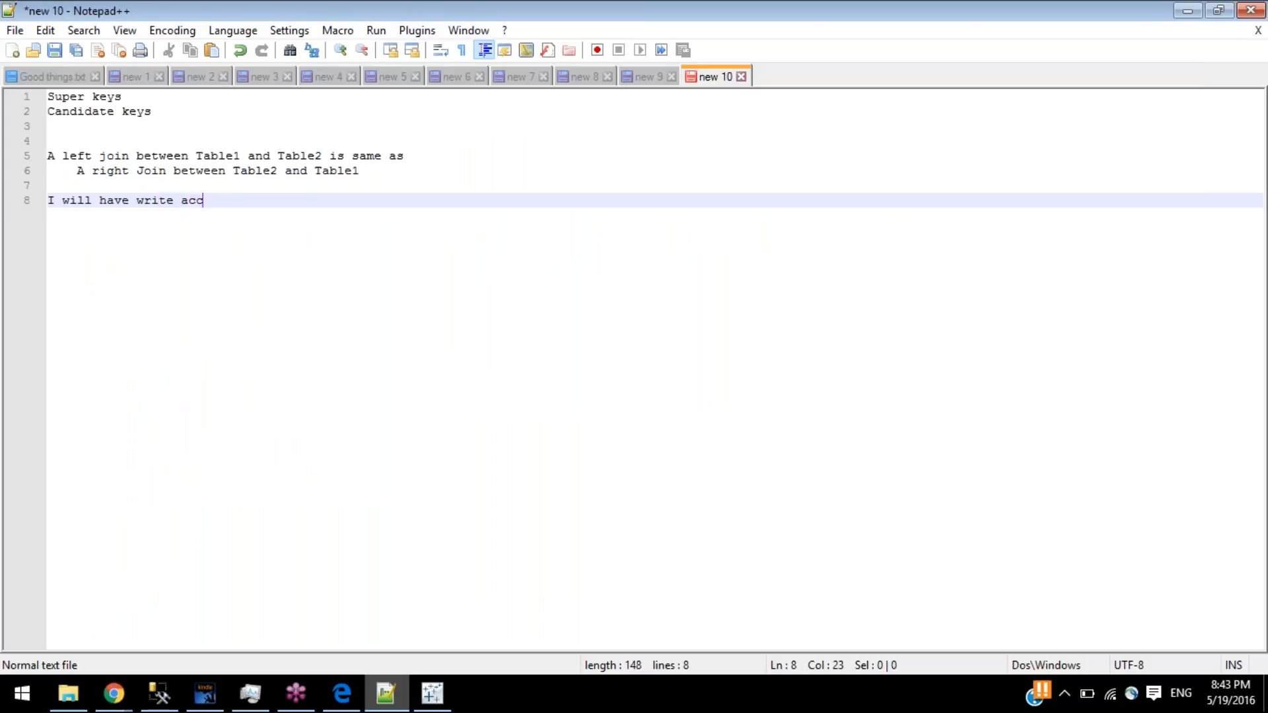
pyautogui.write('ess but not in Prod')
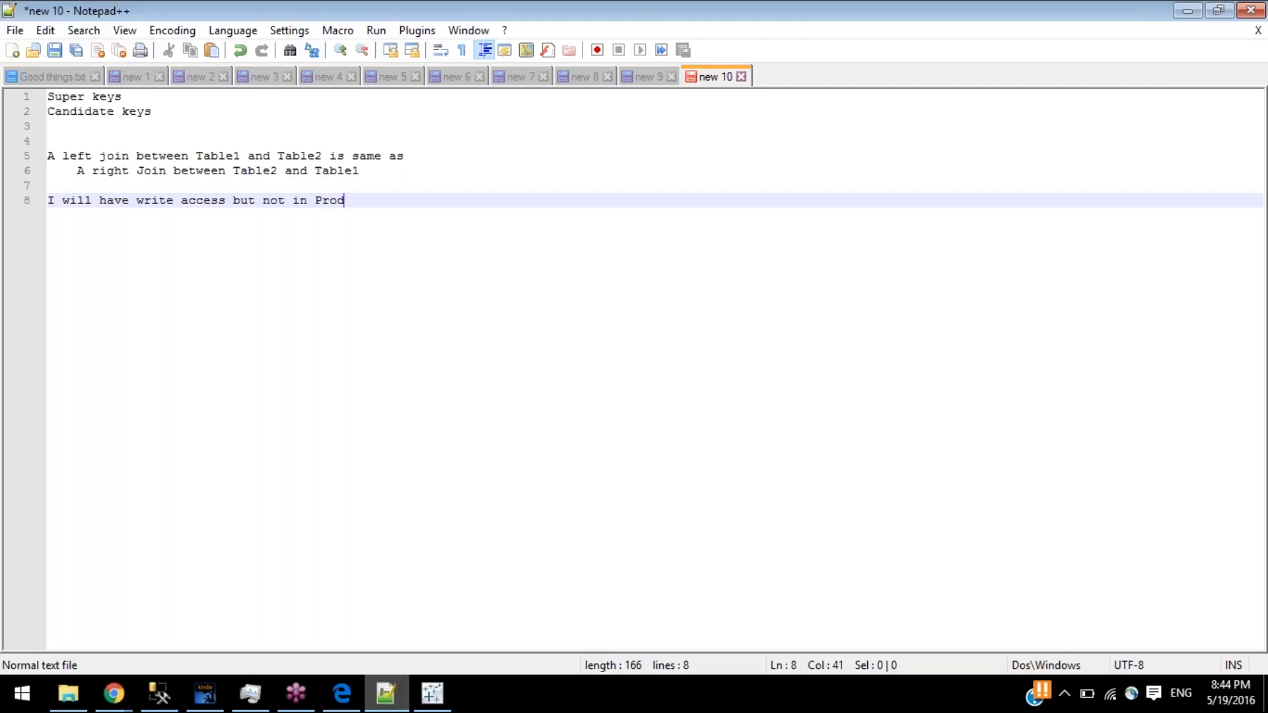
# - Add an "Execution Plan" line to the notes, followed by the query "Select top 10 * from Employee;" below it
pyautogui.press('Return')
pyautogui.press('Return')
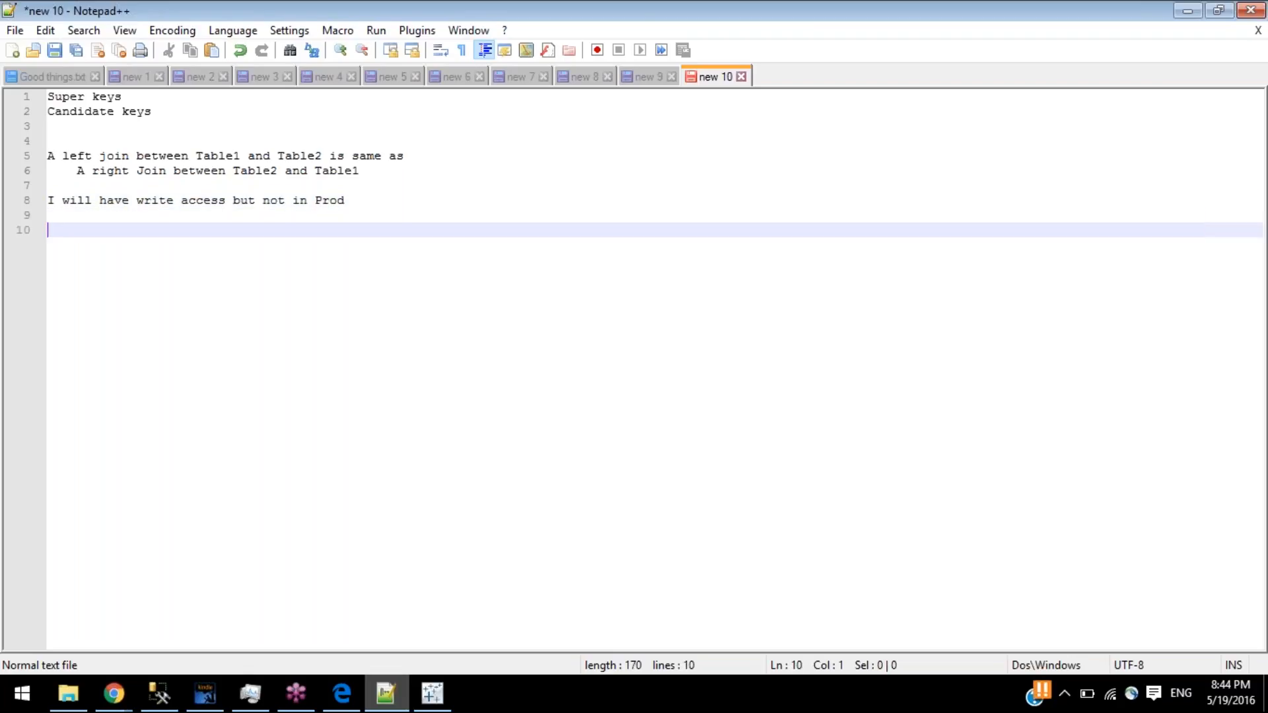
pyautogui.write('Execution')
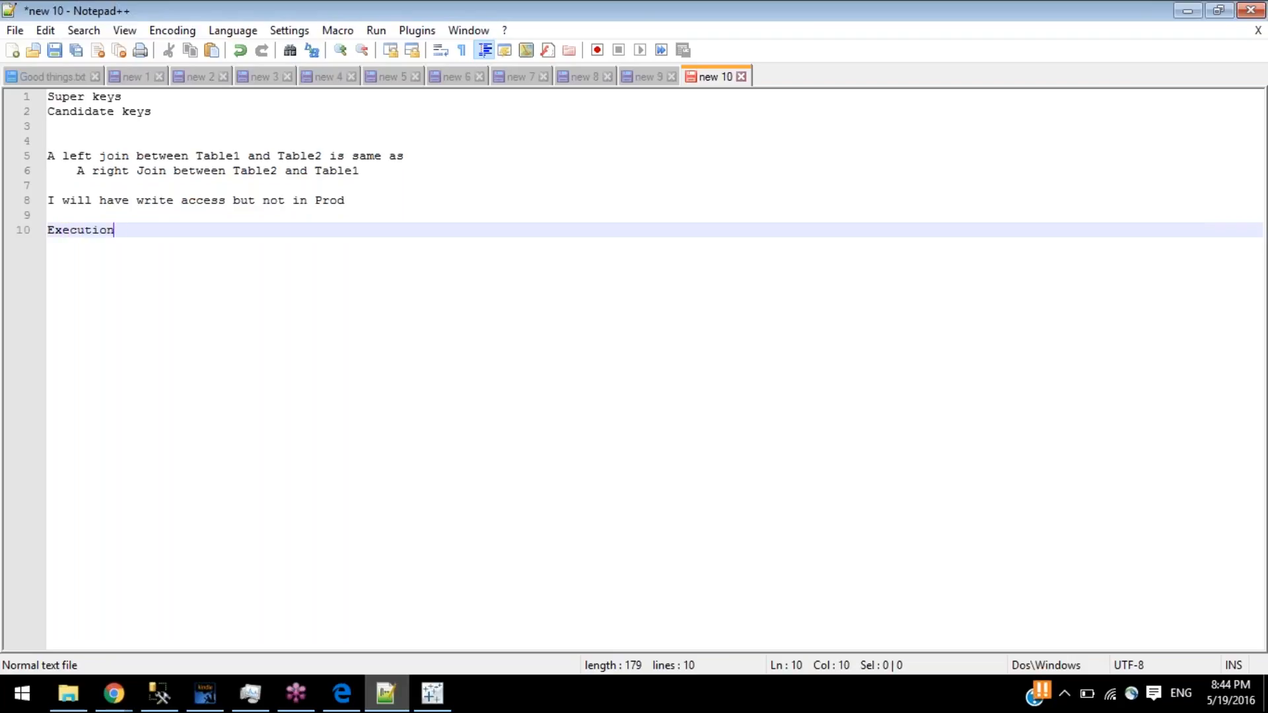
pyautogui.write(' Plan')
pyautogui.press('Return')
pyautogui.press('Return')
pyautogui.write('Se')
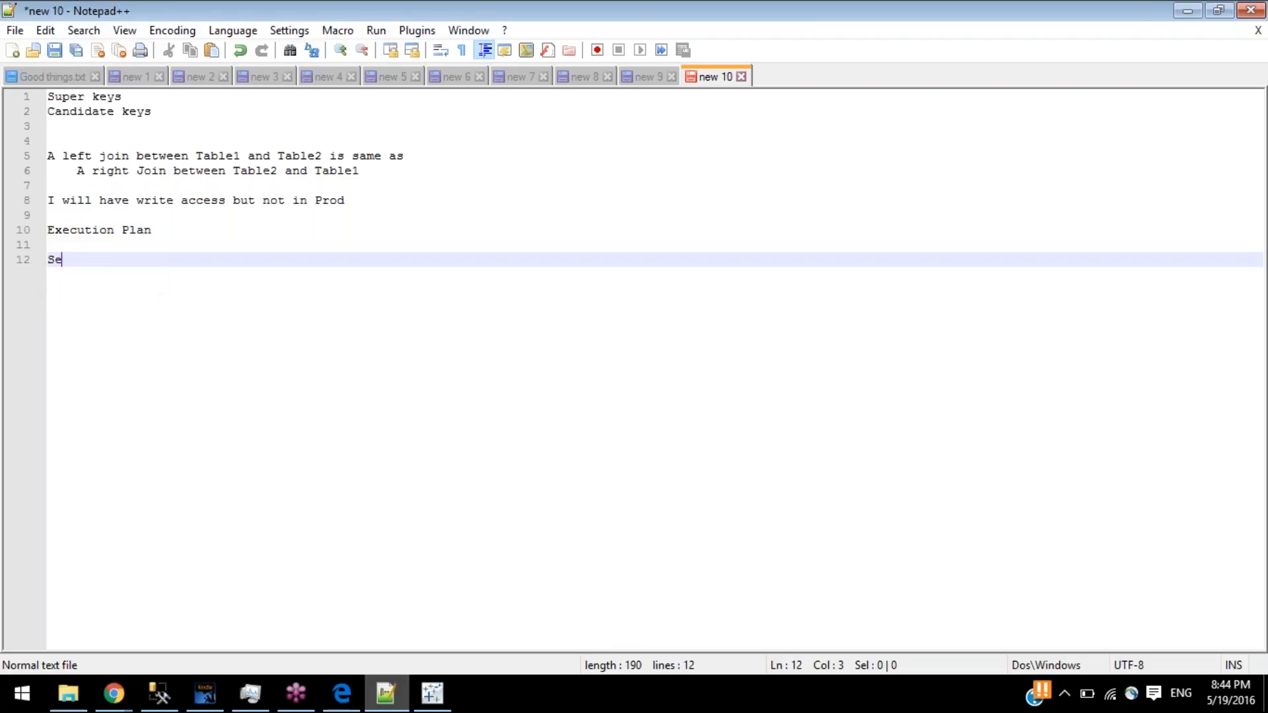
pyautogui.write('lect top 10 * ')
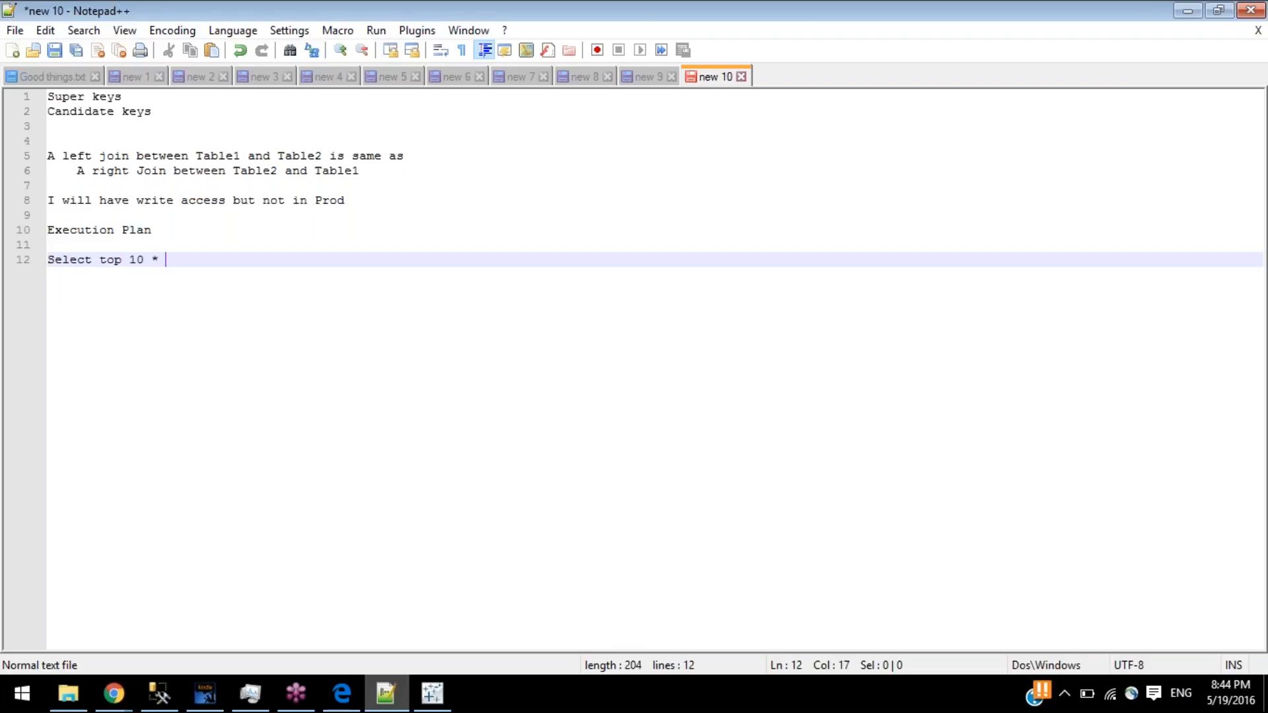
pyautogui.write('from Employee;')
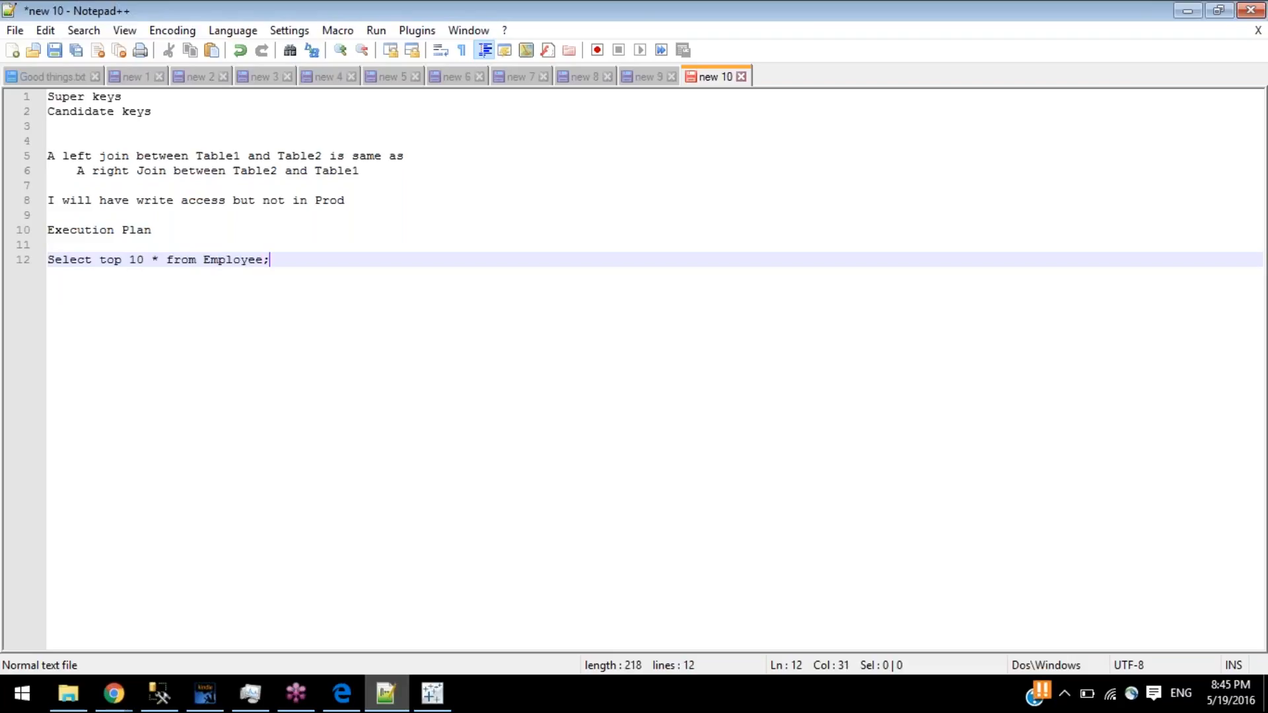
pyautogui.hotkey('shift', 'Home')
pyautogui.press('Tab')
pyautogui.press('Tab')
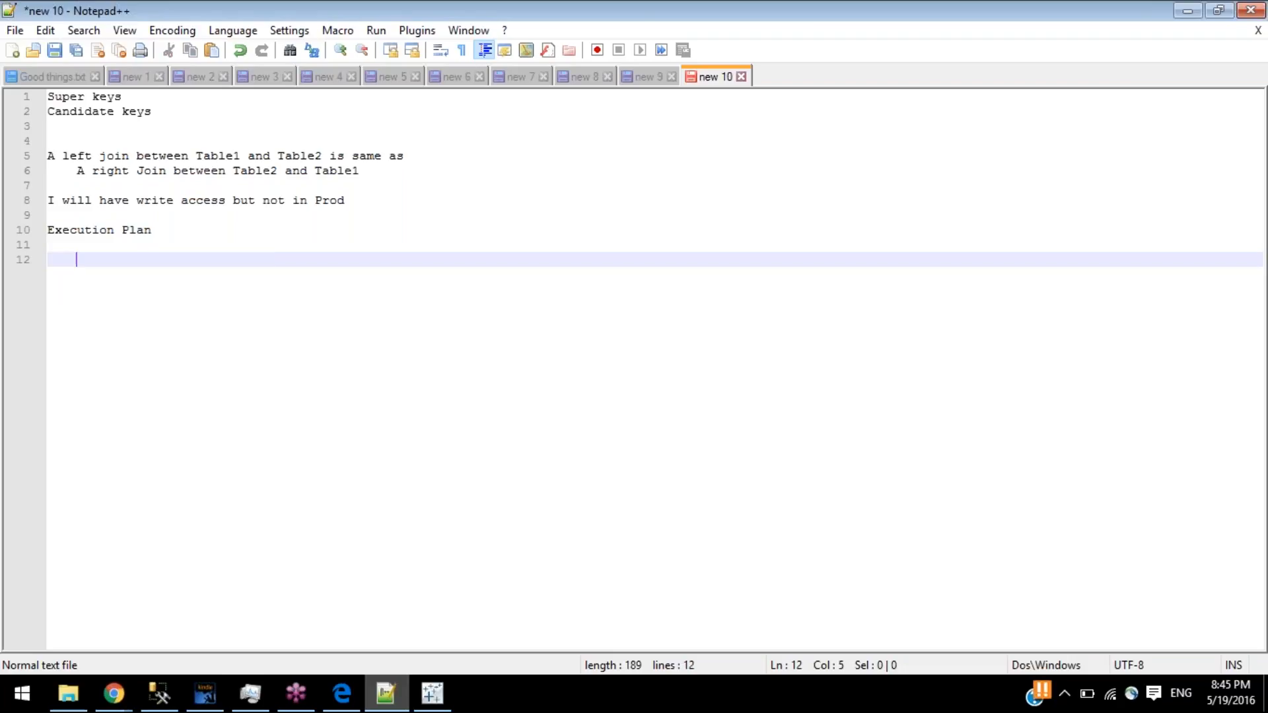
pyautogui.hotkey('ctrl', 'z')
pyautogui.hotkey('ctrl', 'z')
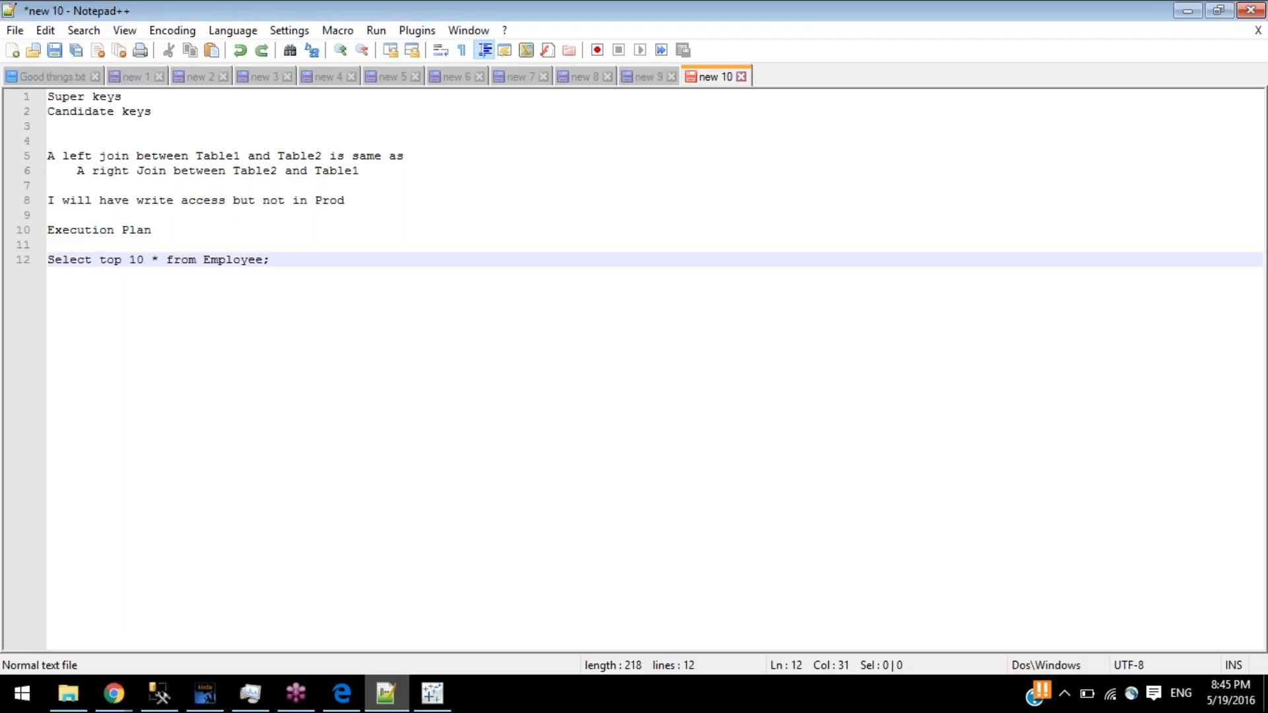
# - Indent the "Select top 10 * from Employee;" line by three tab stops
pyautogui.hotkey('shift', 'Home')
pyautogui.press('Left')
pyautogui.press('Tab')
pyautogui.press('Tab')
pyautogui.press('Tab')
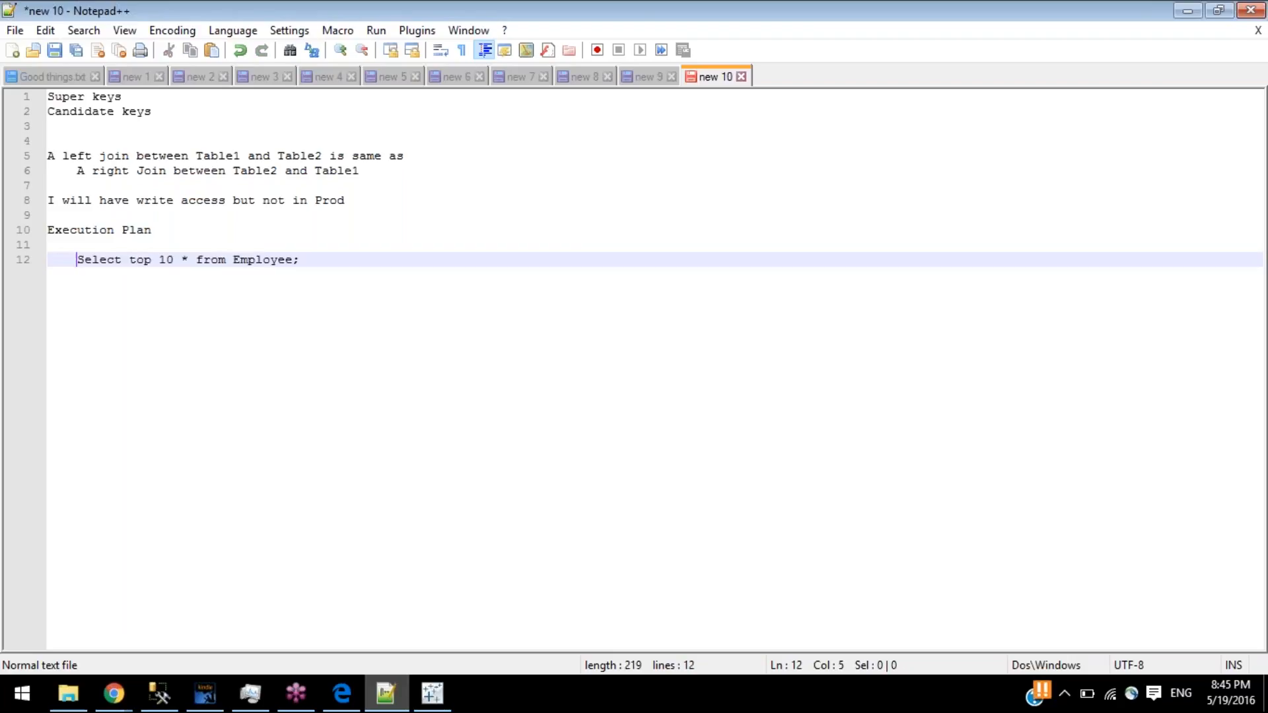
# - Highlight the full Select query, the table name Employee, and the "top 10" clause in turn
pyautogui.hotkey('shift', 'End')
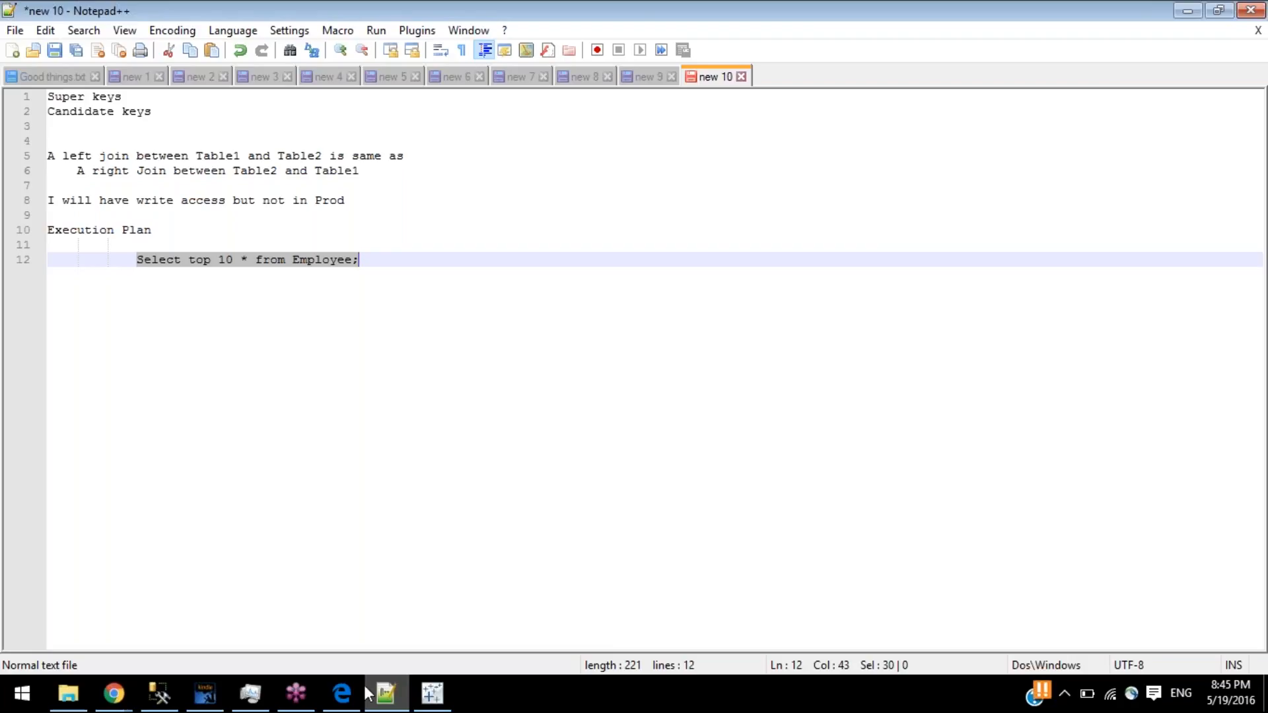
pyautogui.doubleClick(327, 260)
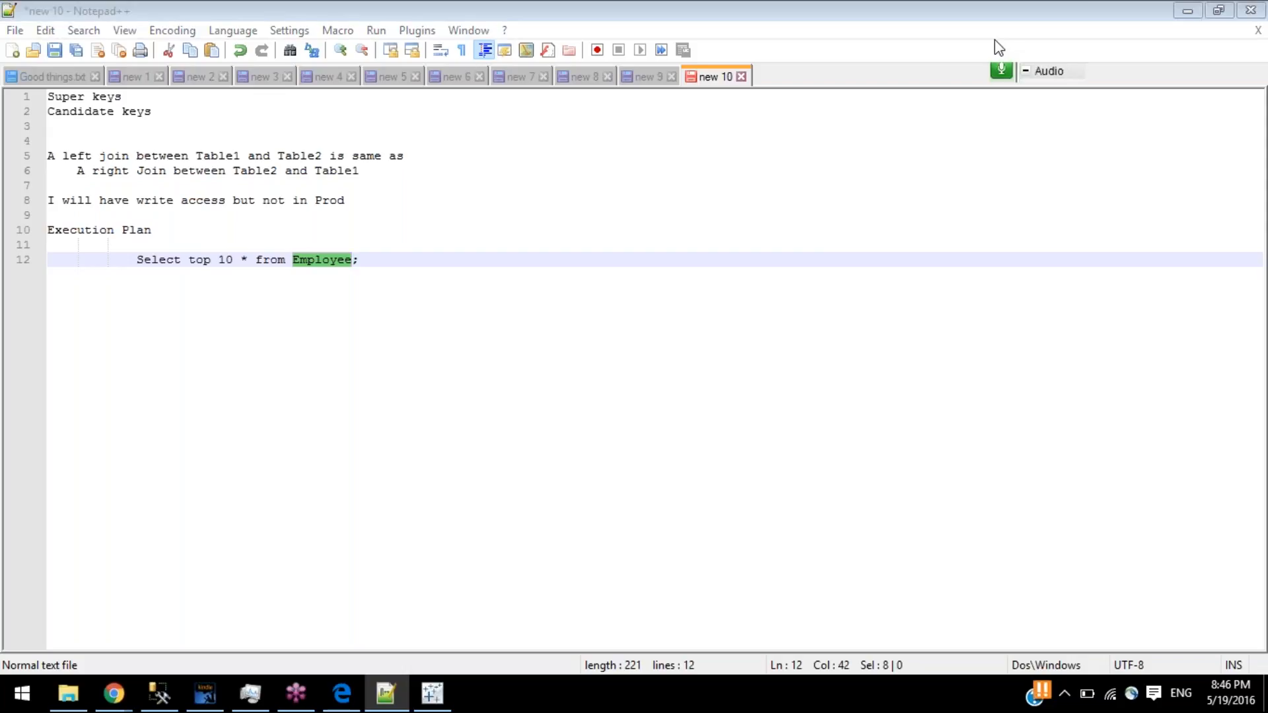
pyautogui.click(361, 259)
pyautogui.keyDown('shift'); pyautogui.click(136, 259); pyautogui.keyUp('shift')
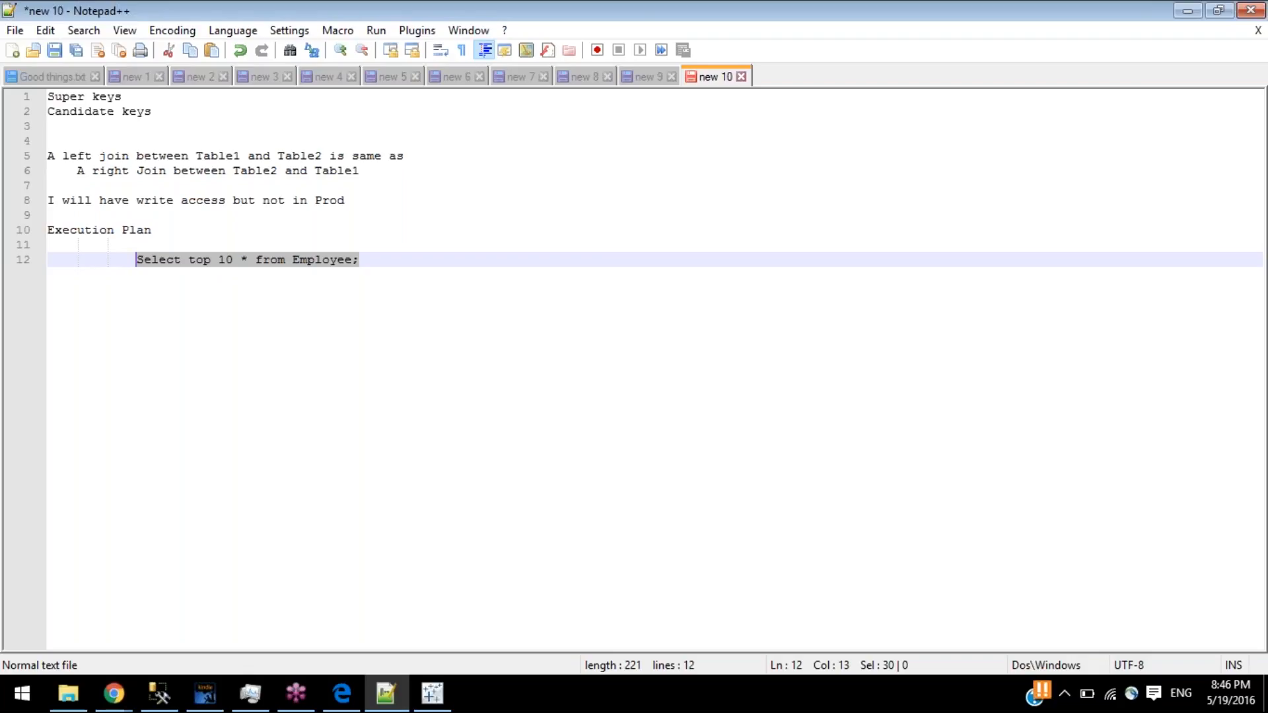
pyautogui.doubleClick(321, 265)
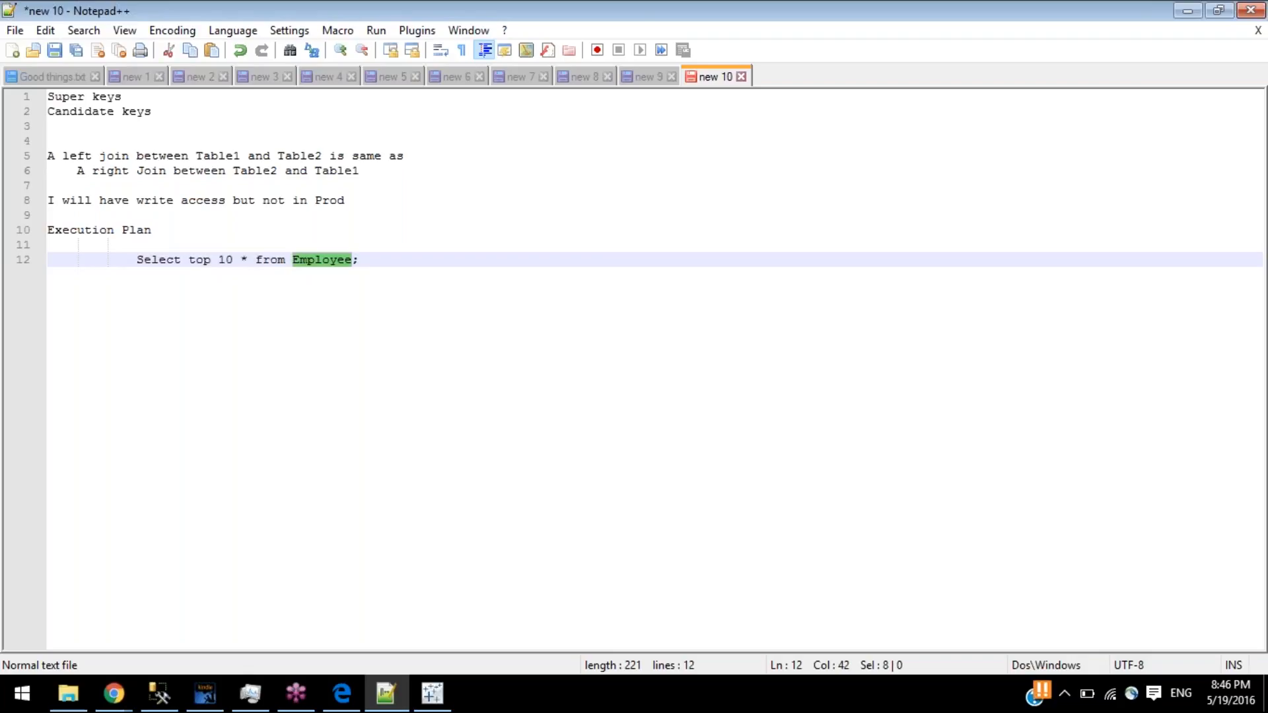
pyautogui.moveTo(233, 260); pyautogui.dragTo(187, 258)
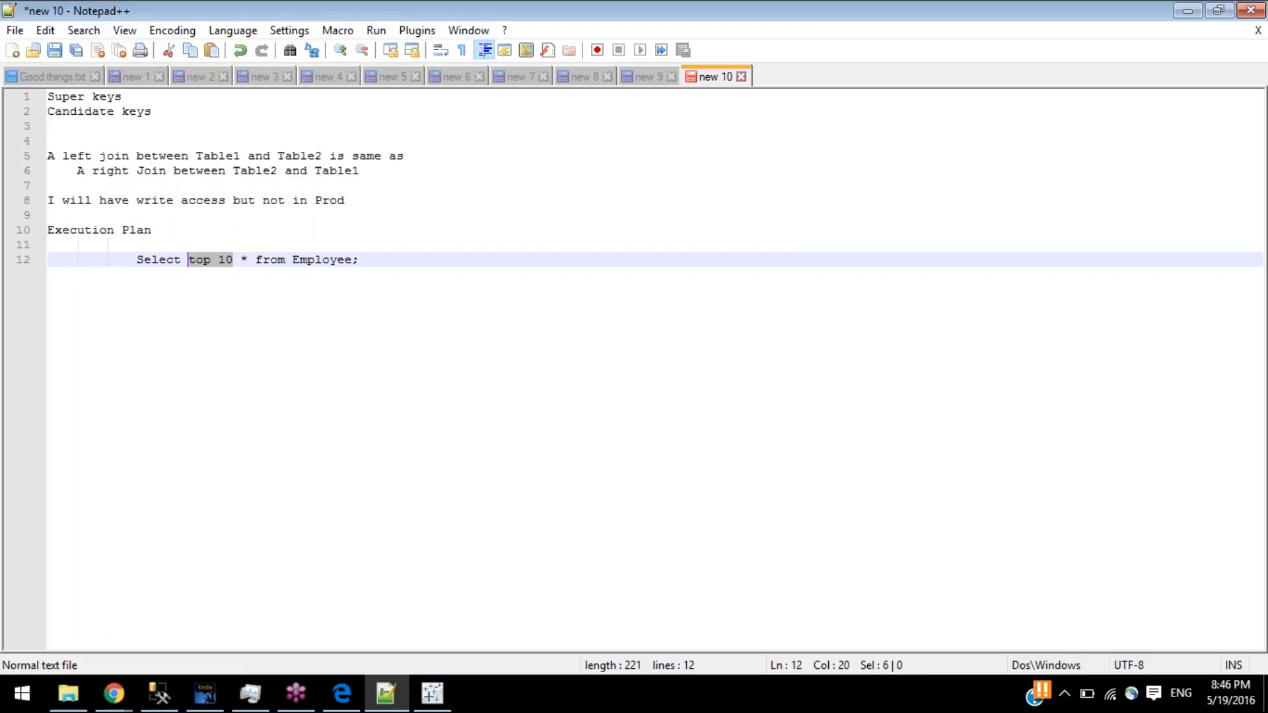
# - Add the line "Say you need to cook a Cake" beneath the query, separated by a blank line
pyautogui.press('End')
pyautogui.press('Return')
pyautogui.press('Return')
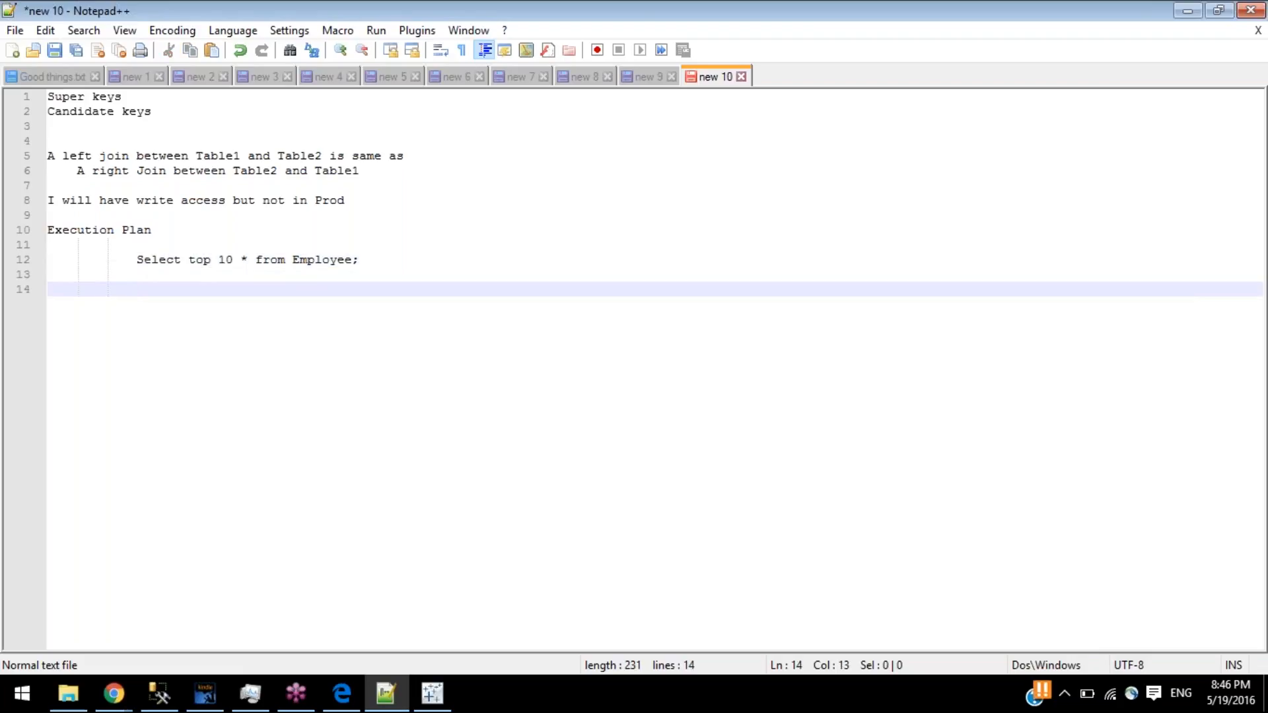
pyautogui.write('Say you need to cook a ')
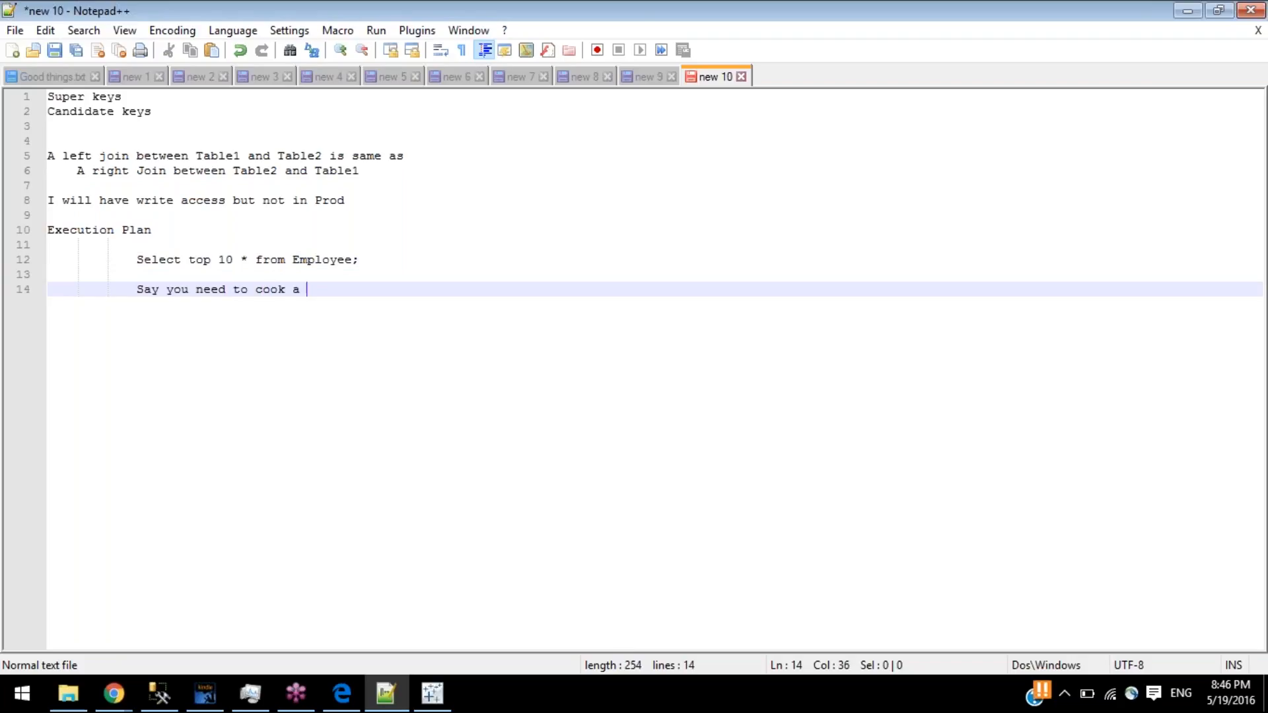
pyautogui.write('dish')
pyautogui.hotkey('ctrl', 'shift', 'Left')
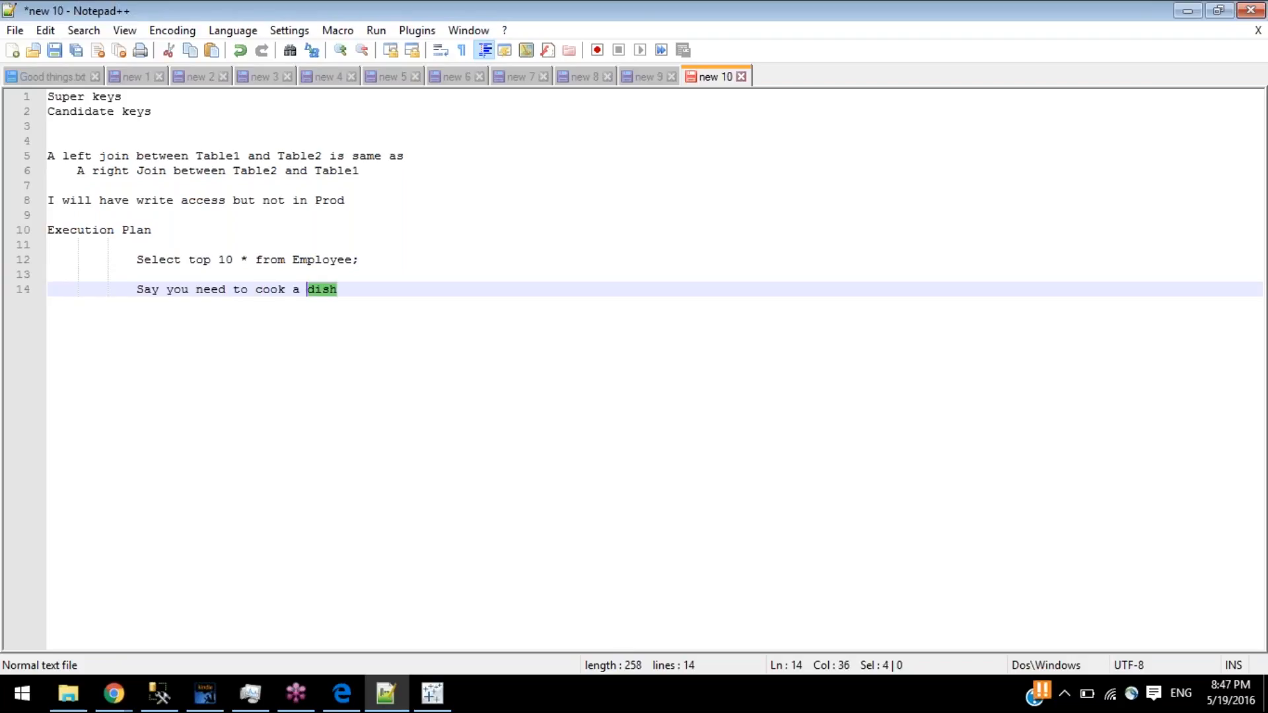
pyautogui.write('Cake')
# - Add "You need the recipe" and "You need the ingredients" as separate, further indented lines under the Cake line
pyautogui.press('Return')
pyautogui.press('Tab')
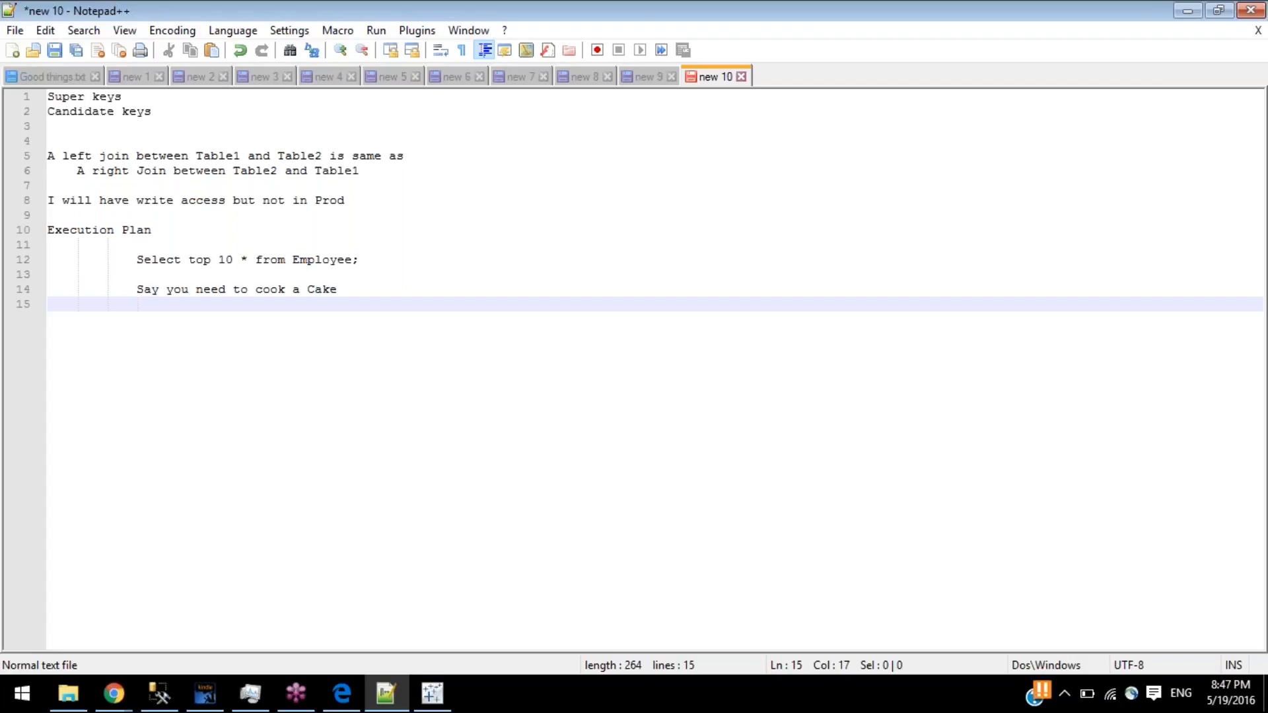
pyautogui.write('You need the recipe')
pyautogui.press('Return')
pyautogui.write('You ')
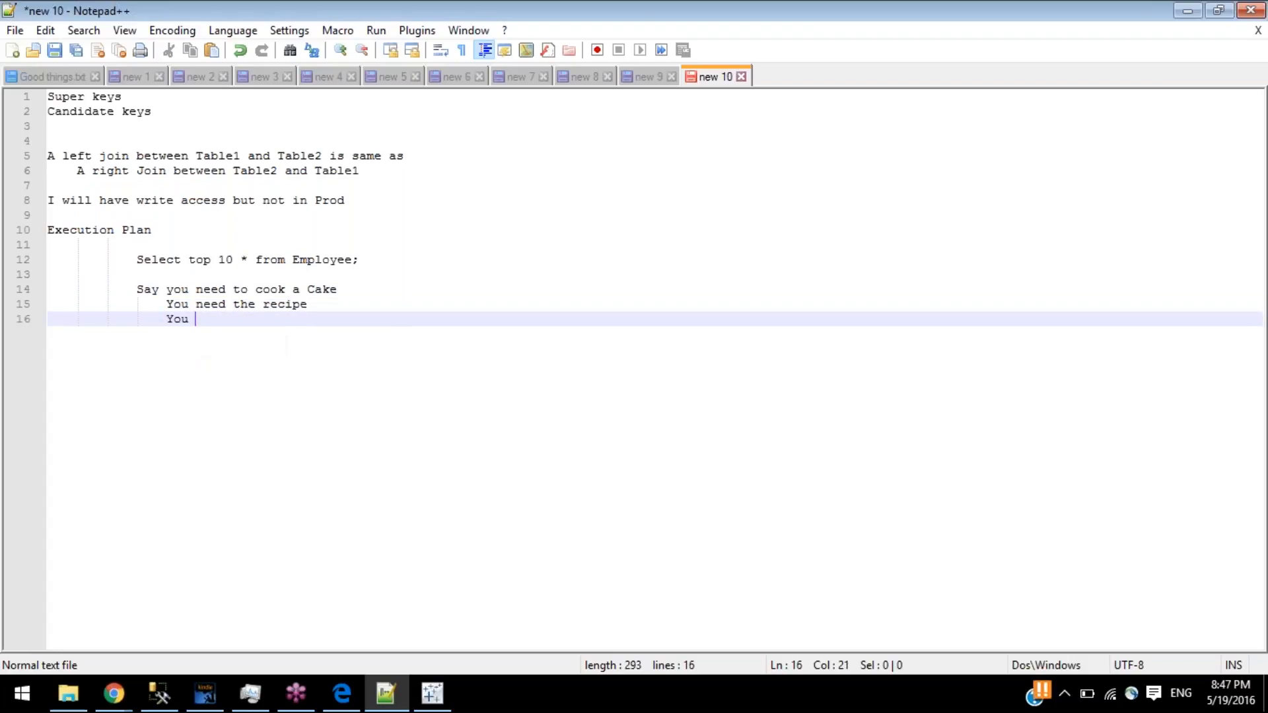
pyautogui.write('need the ingredien')
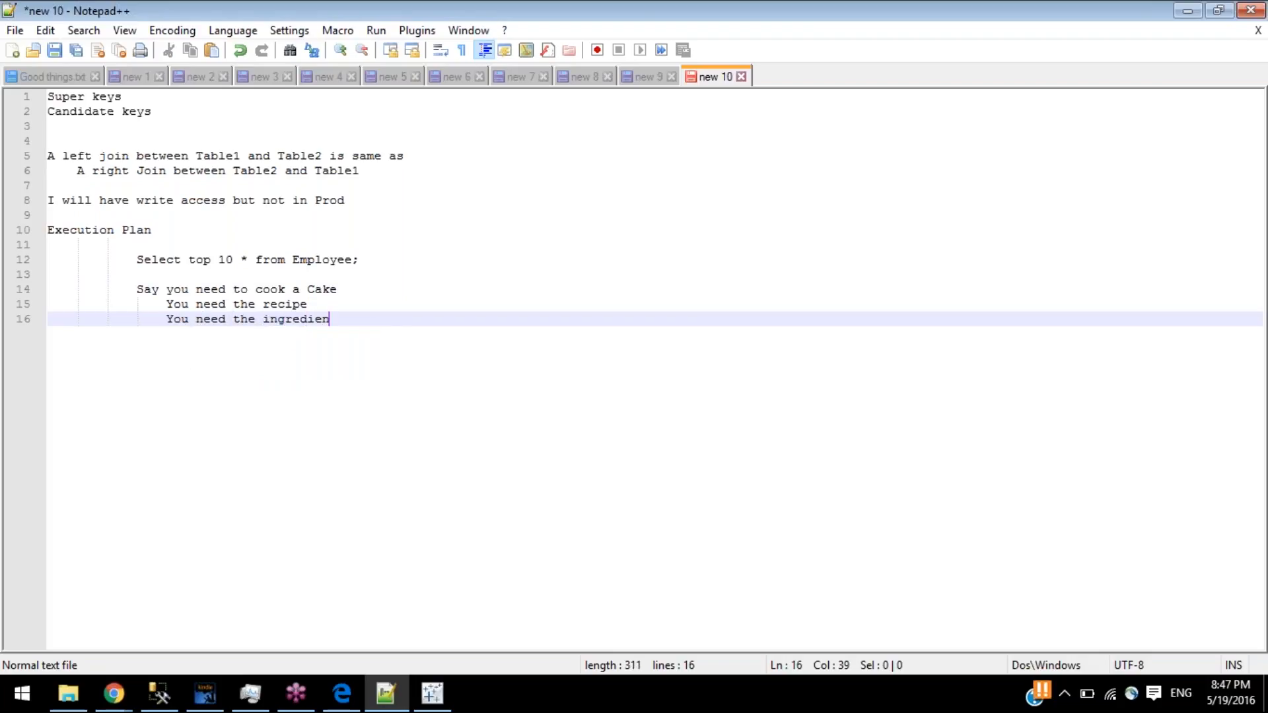
pyautogui.write('ts')
pyautogui.press('Return')
# - Highlight the recipe and ingredients lines together in the notes
pyautogui.hotkey('shift', 'Up')
pyautogui.hotkey('shift', 'Up')
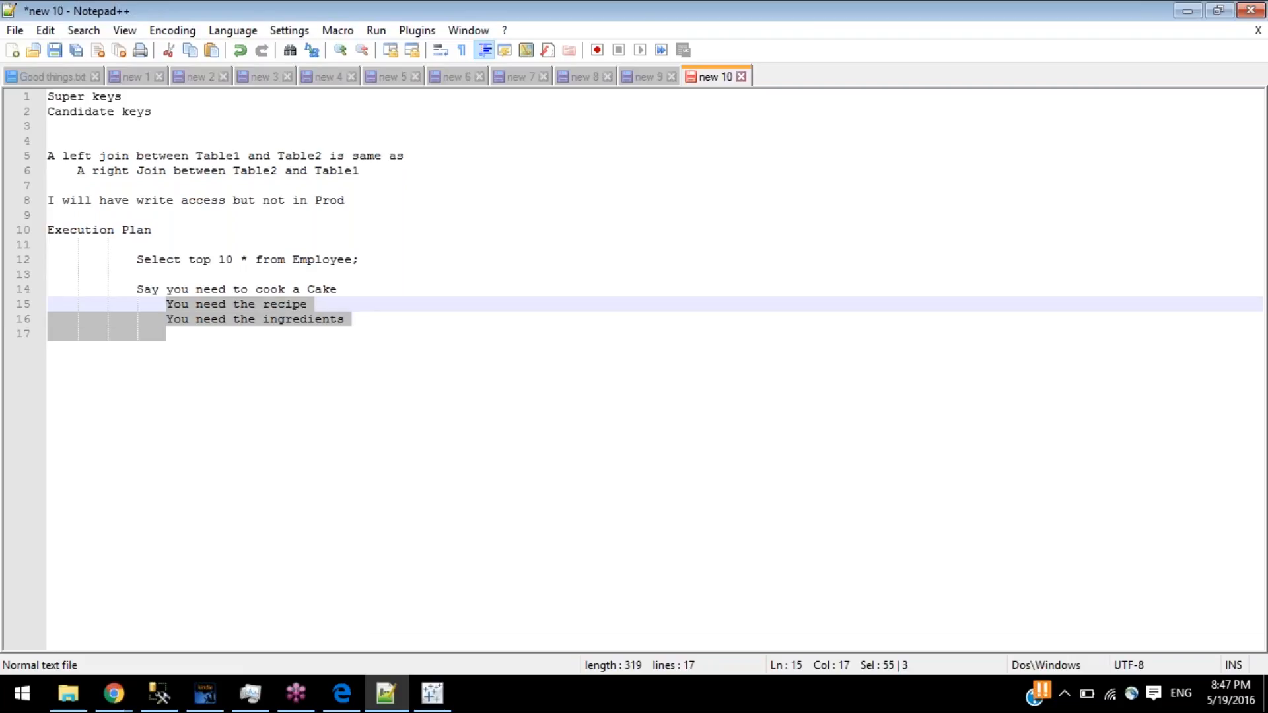
pyautogui.press('Up')
pyautogui.press('Down')
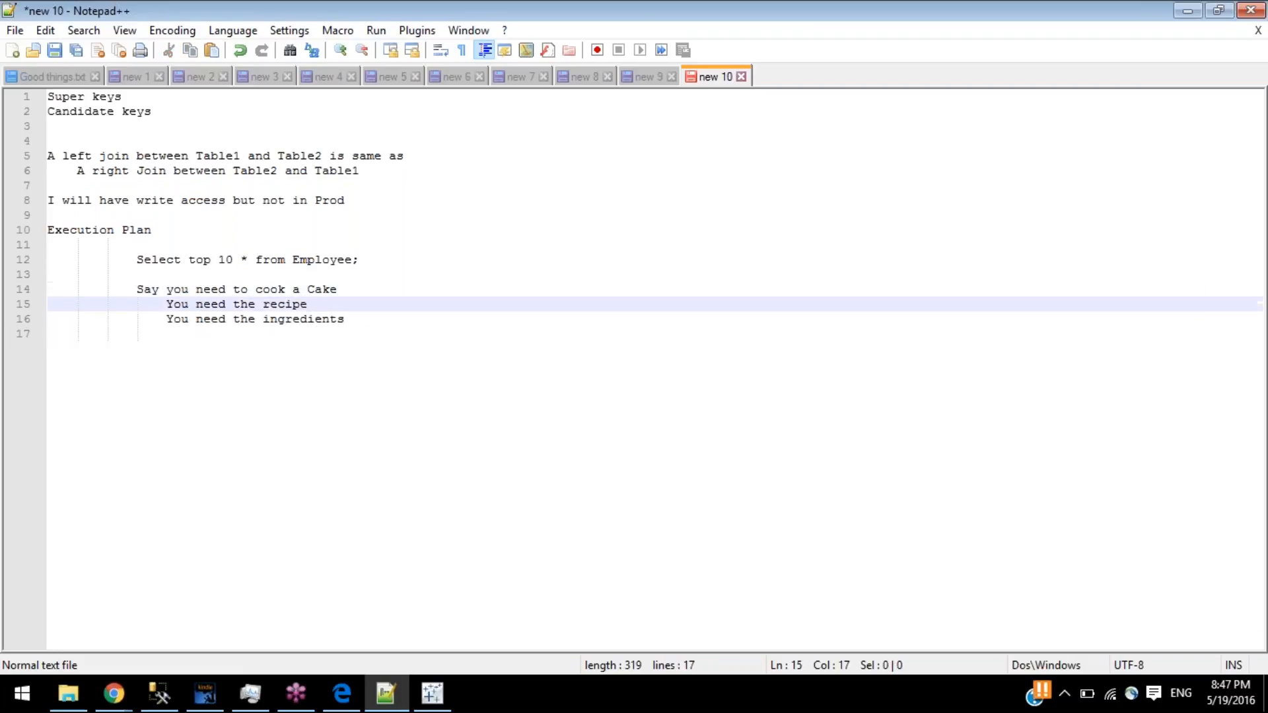
pyautogui.hotkey('shift', 'Down')
pyautogui.hotkey('shift', 'Down')
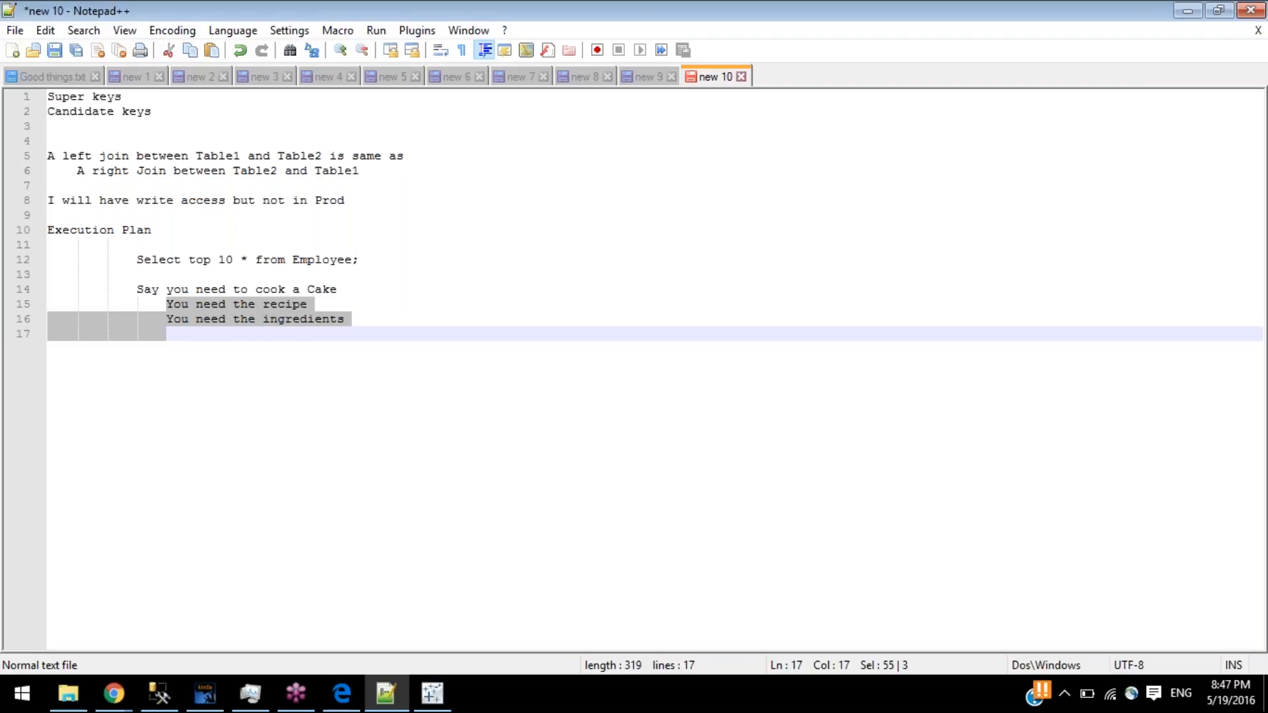
# - Add "Recipe is remembered so you don't need to spend time here" below the ingredients line, leaving two blank lines between
pyautogui.press('Right')
pyautogui.press('Return')
pyautogui.press('Return')
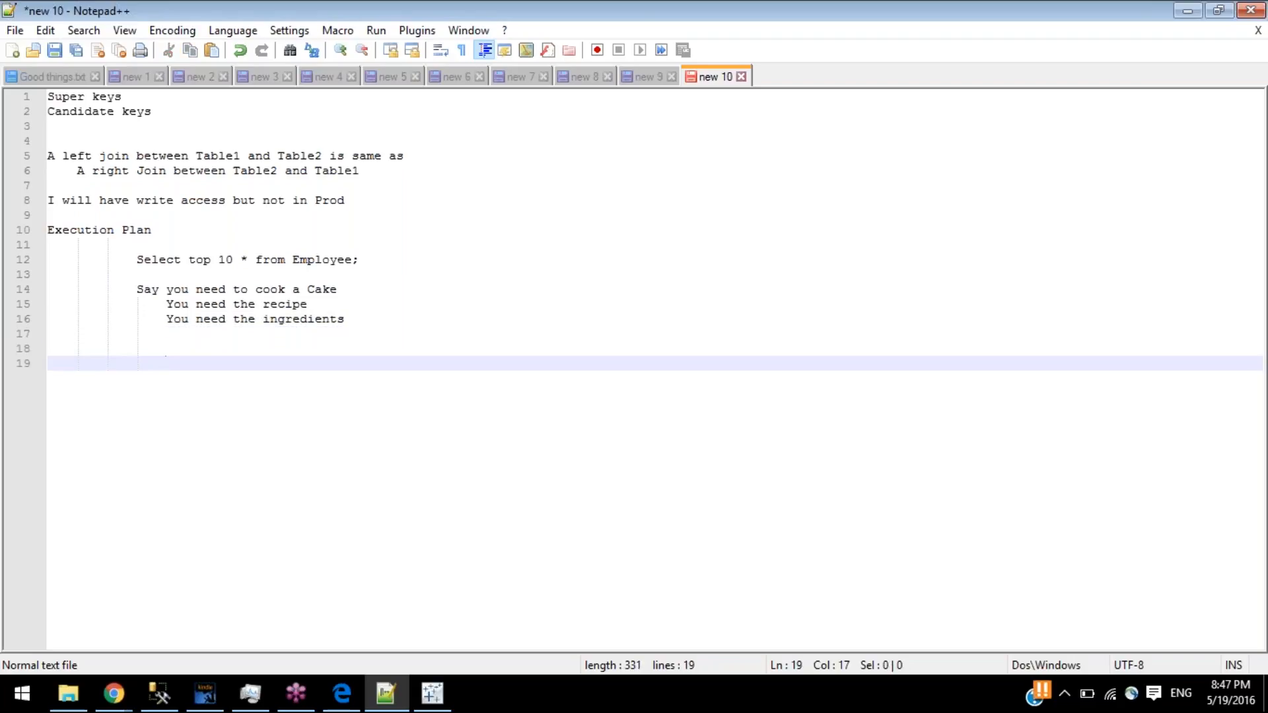
pyautogui.write('Recipe is remem')
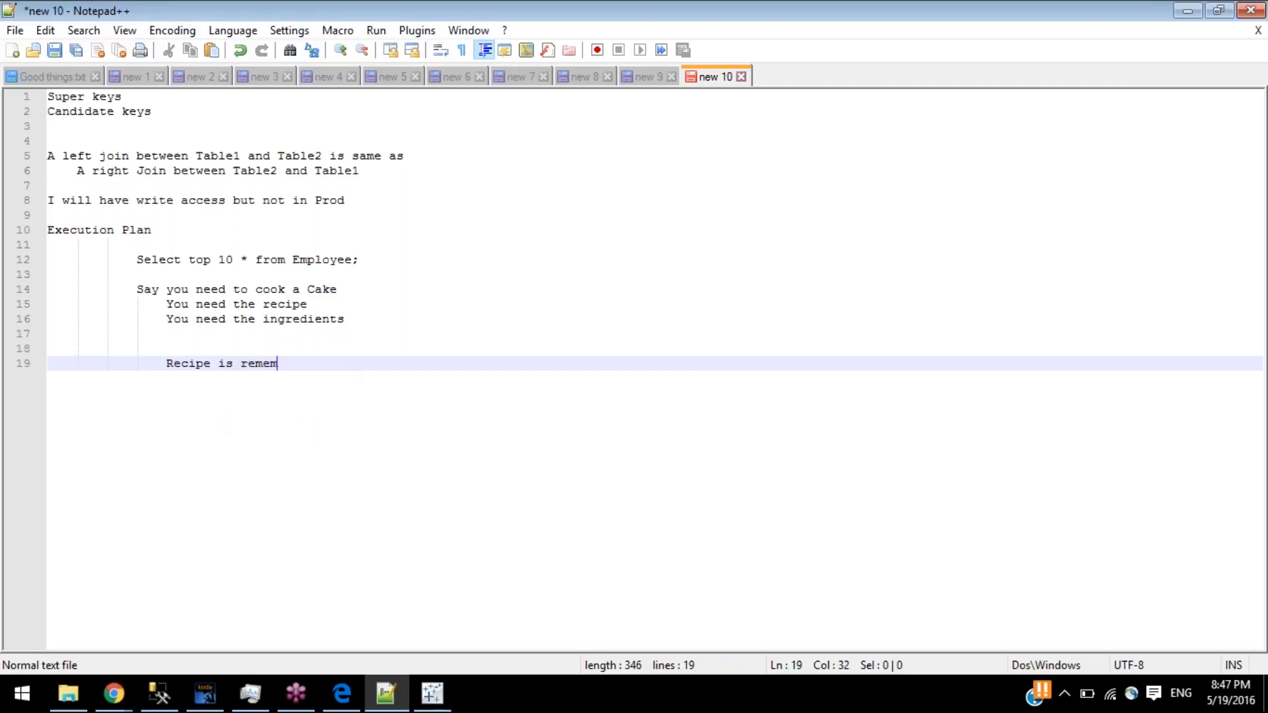
pyautogui.write("bered so you don't ")
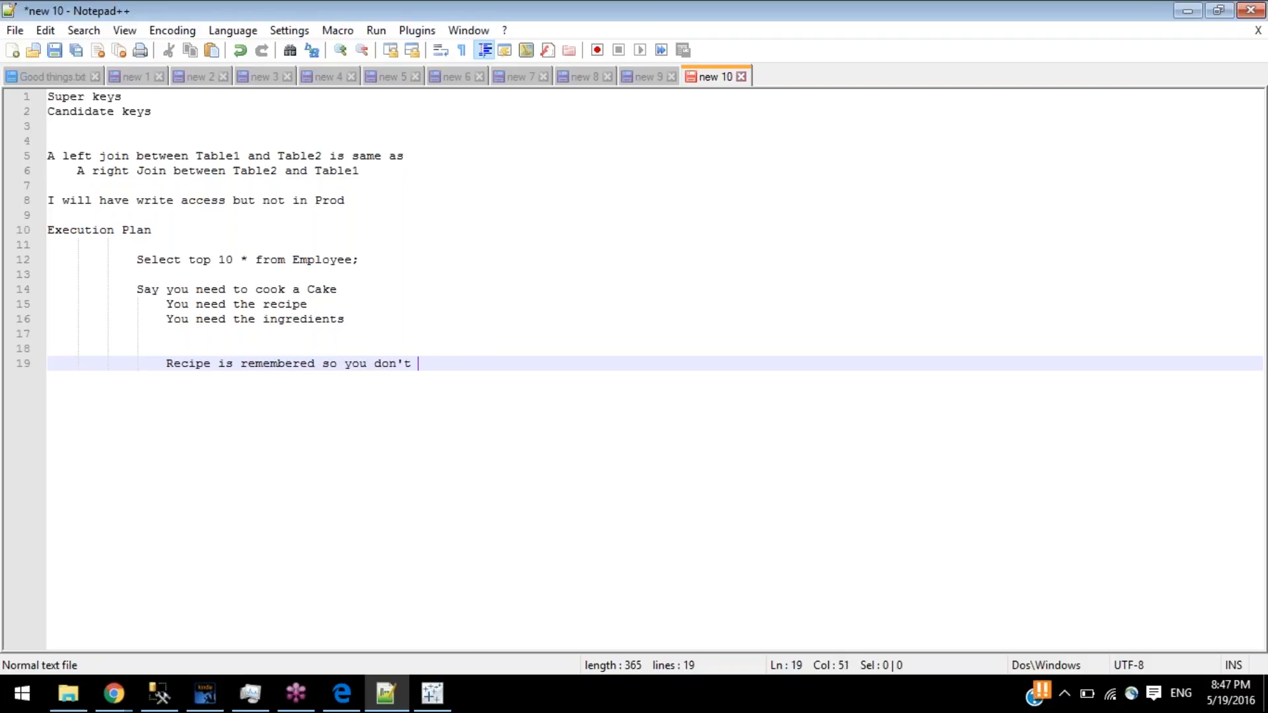
pyautogui.write('need to spend time here')
# - Add "You just need to cook your ingredients" as a new line under the remembered recipe line
pyautogui.press('Return')
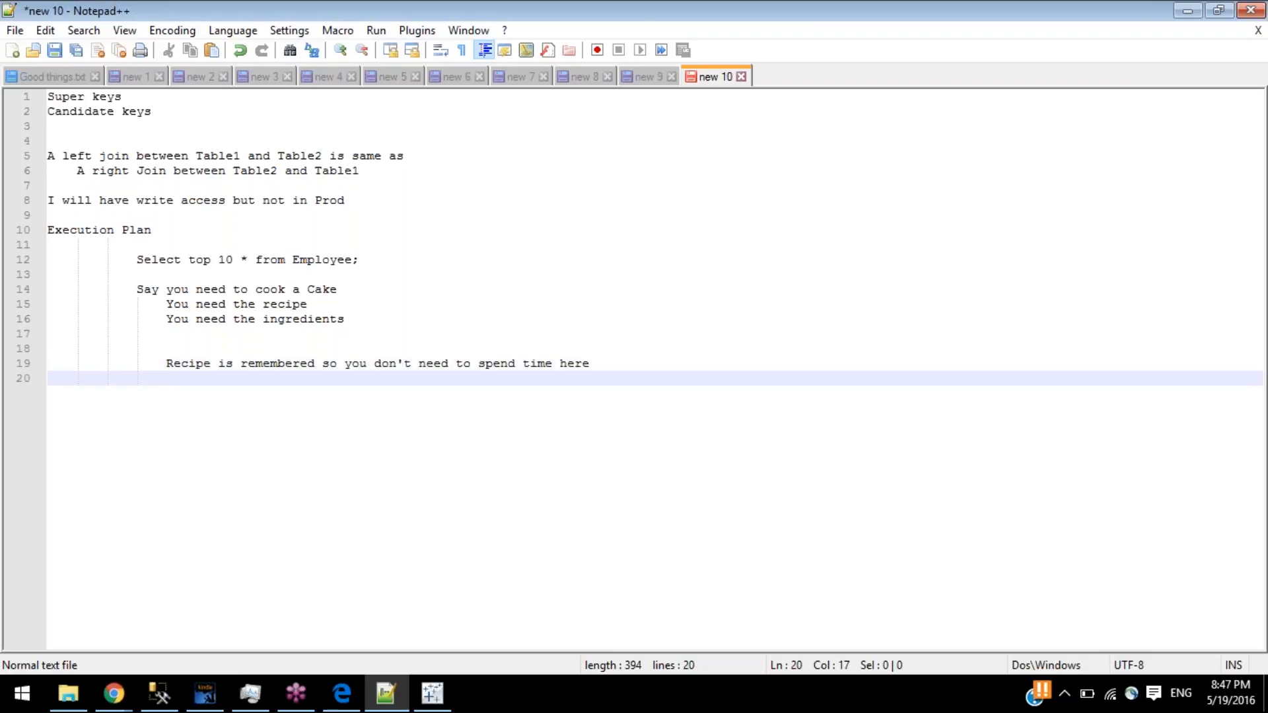
pyautogui.write('You just need to')
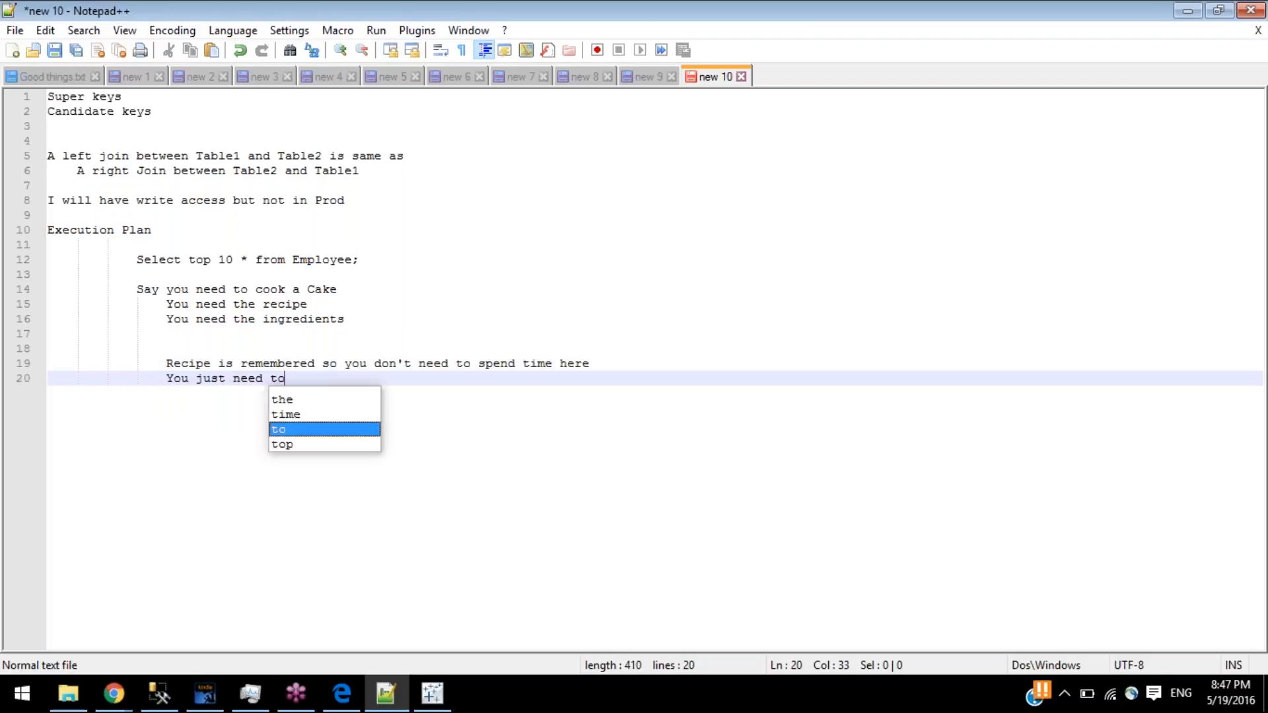
pyautogui.write(' cook your in')
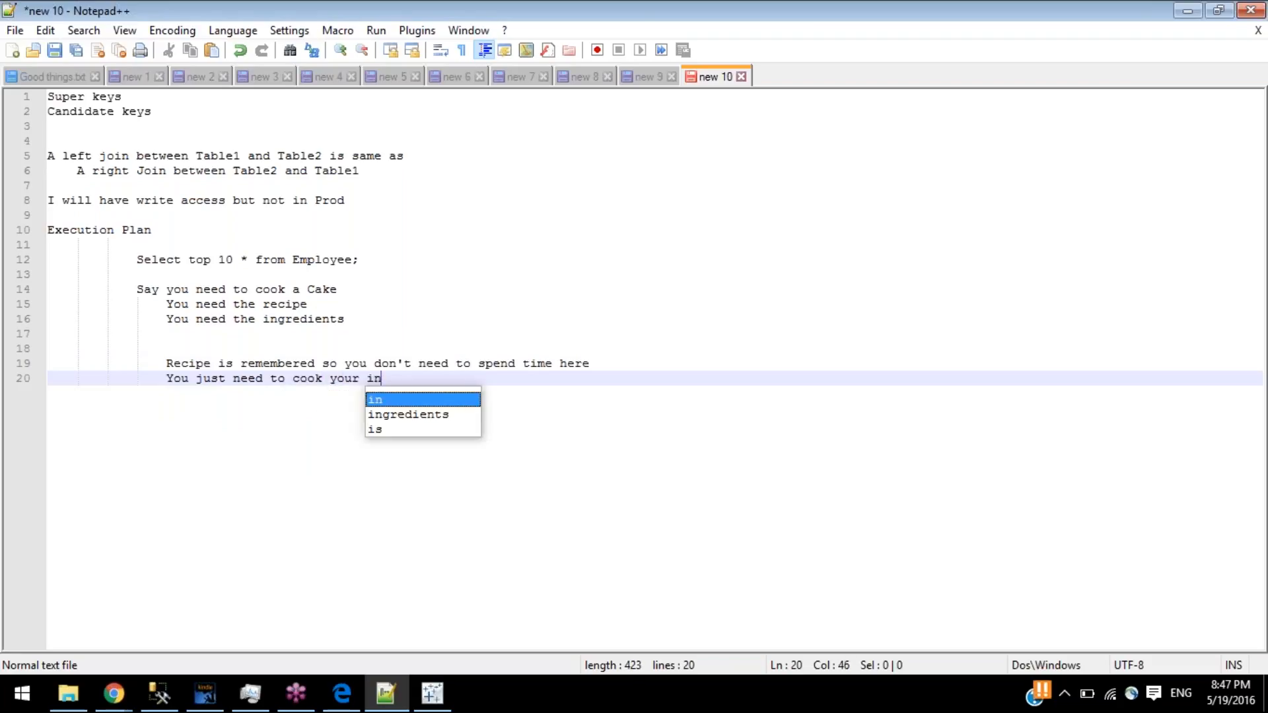
pyautogui.write('gredient')
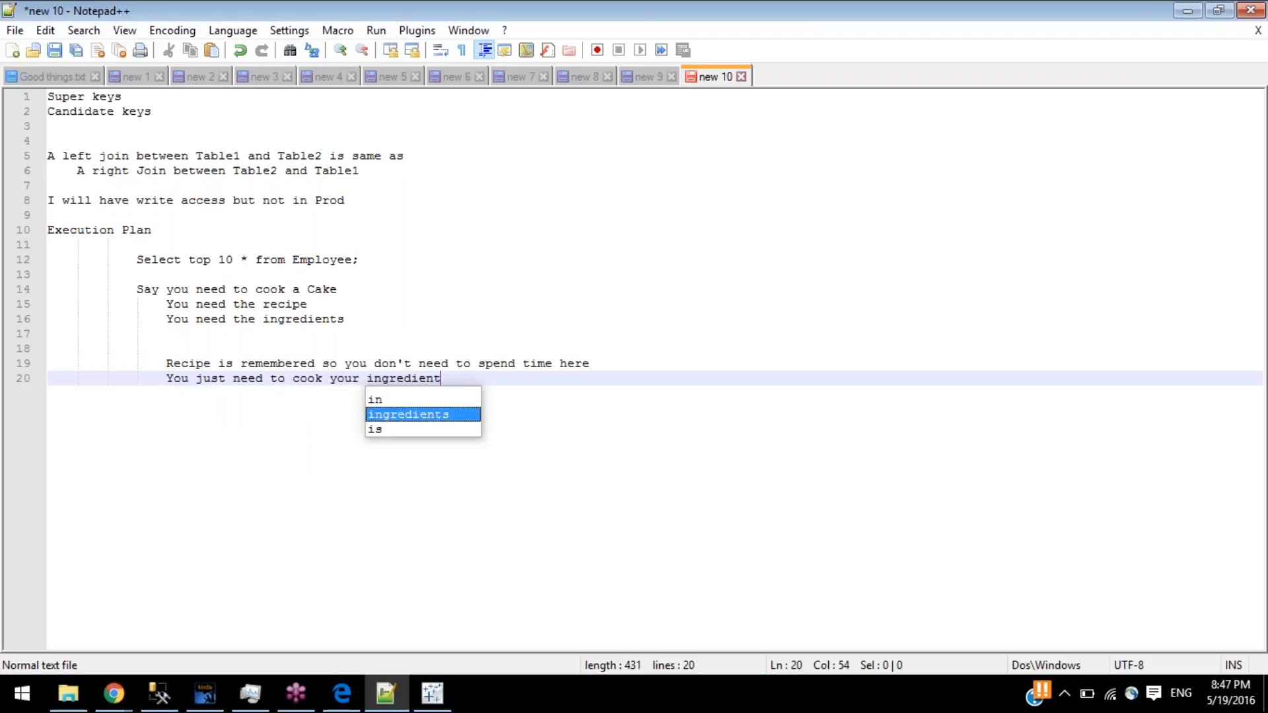
pyautogui.press('Return')
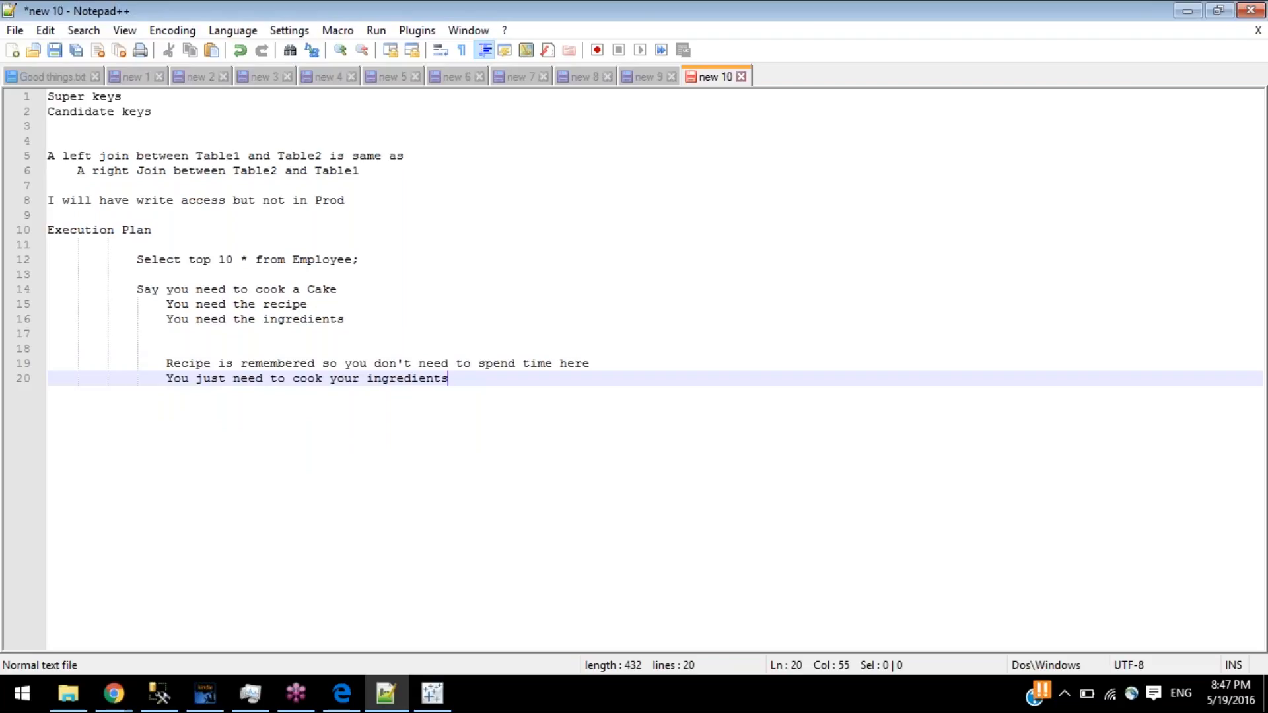
# - Highlight the whole cake analogy, from the last ingredients line back up to the start of the Cake line
pyautogui.hotkey('ctrl', 'shift', 'Left')
pyautogui.hotkey('ctrl', 'shift', 'Left')
pyautogui.hotkey('ctrl', 'shift', 'Left')
pyautogui.hotkey('ctrl', 'shift', 'Left')
pyautogui.hotkey('ctrl', 'shift', 'Left')
pyautogui.hotkey('ctrl', 'shift', 'Left')
pyautogui.hotkey('shift', 'Left')
pyautogui.hotkey('ctrl', 'shift', 'Left')
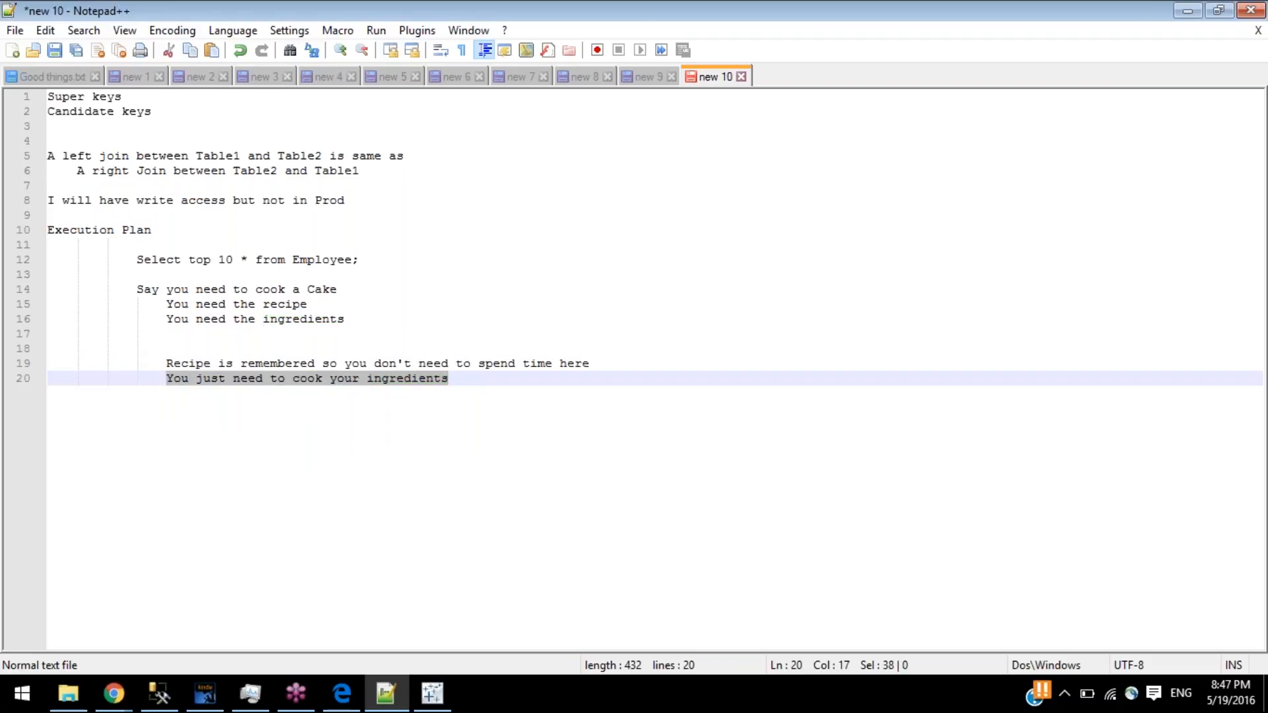
pyautogui.hotkey('shift', 'Up')
pyautogui.hotkey('shift', 'Up')
pyautogui.hotkey('shift', 'Up')
pyautogui.hotkey('shift', 'Up')
pyautogui.hotkey('shift', 'Up')
pyautogui.hotkey('shift', 'Up')
pyautogui.hotkey('shift', 'Left')
pyautogui.hotkey('shift', 'Left')
pyautogui.hotkey('shift', 'Left')
pyautogui.hotkey('shift', 'Left')
pyautogui.hotkey('shift', 'Left')
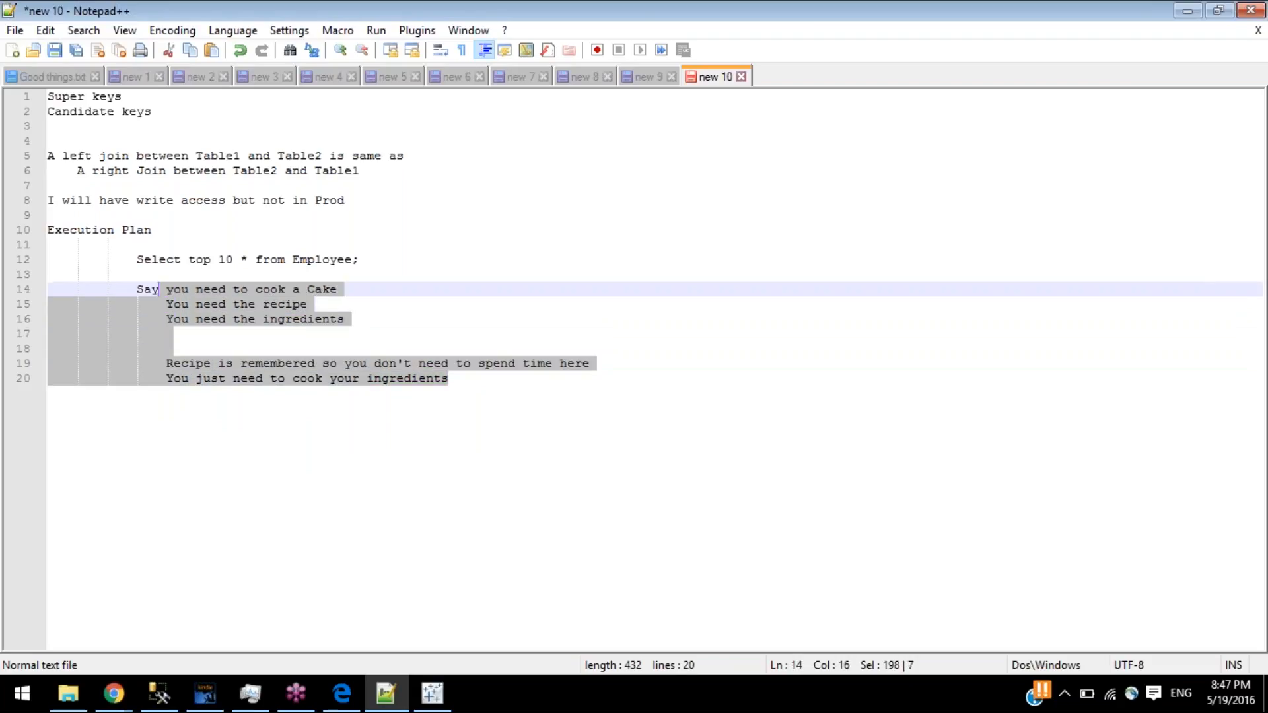
pyautogui.hotkey('shift', 'Left')
pyautogui.hotkey('shift', 'Left')
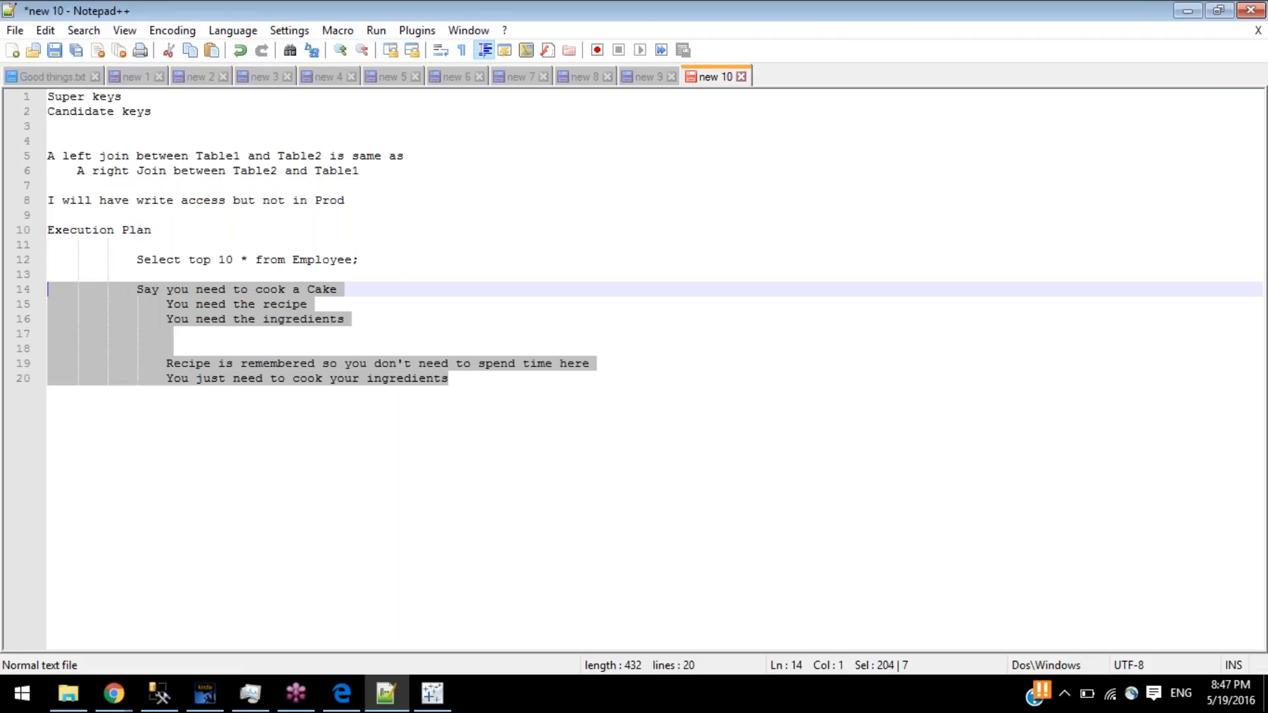
# - Indent the Execution Plan heading by five tab stops
pyautogui.click(158, 229)
pyautogui.hotkey('shift', 'Home')
pyautogui.press('Left')
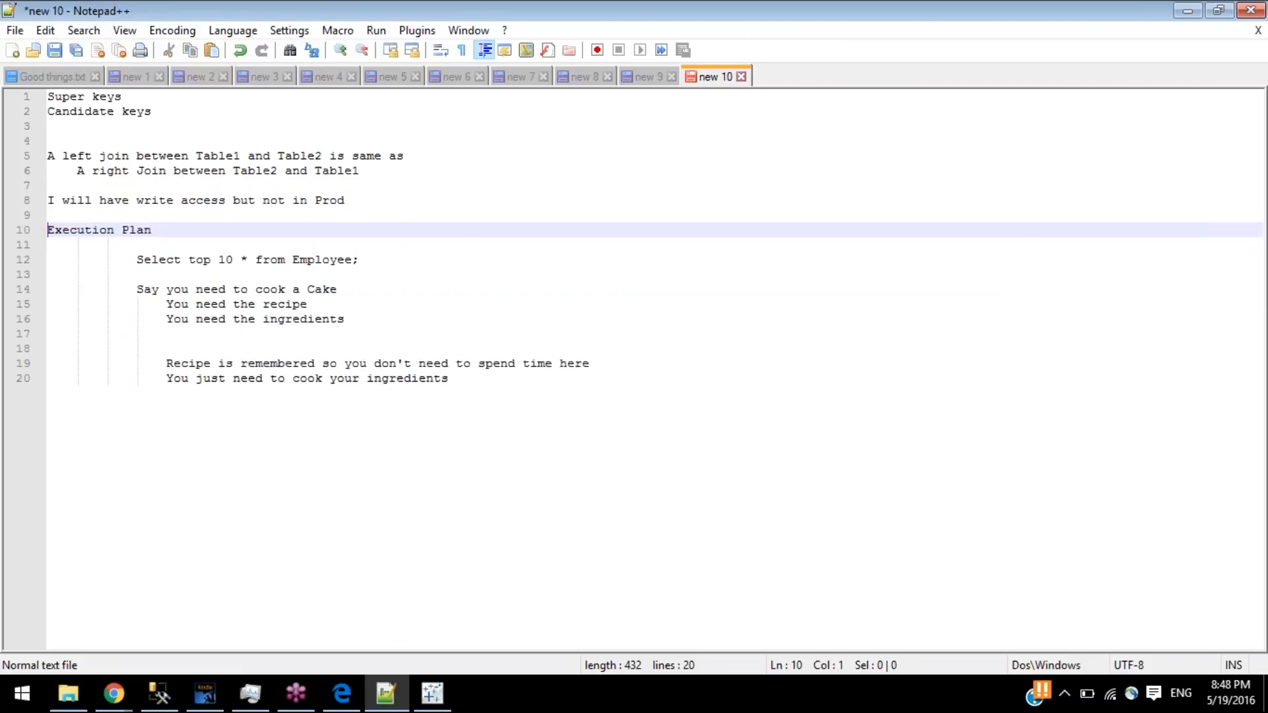
pyautogui.press('Tab')
pyautogui.press('Tab')
pyautogui.press('Tab')
pyautogui.press('Tab')
pyautogui.press('Tab')
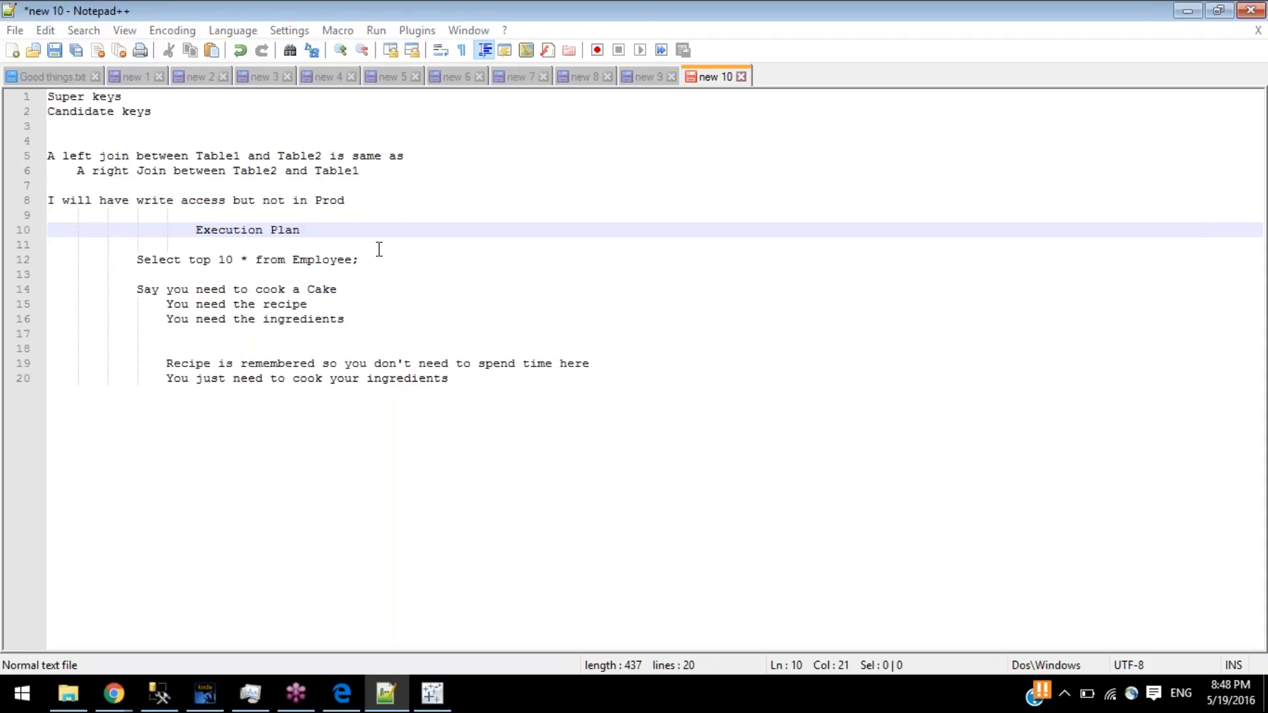
# - Change the indented heading to "Query Execution Plan" and highlight it
pyautogui.moveTo(317, 233); pyautogui.dragTo(197, 222)
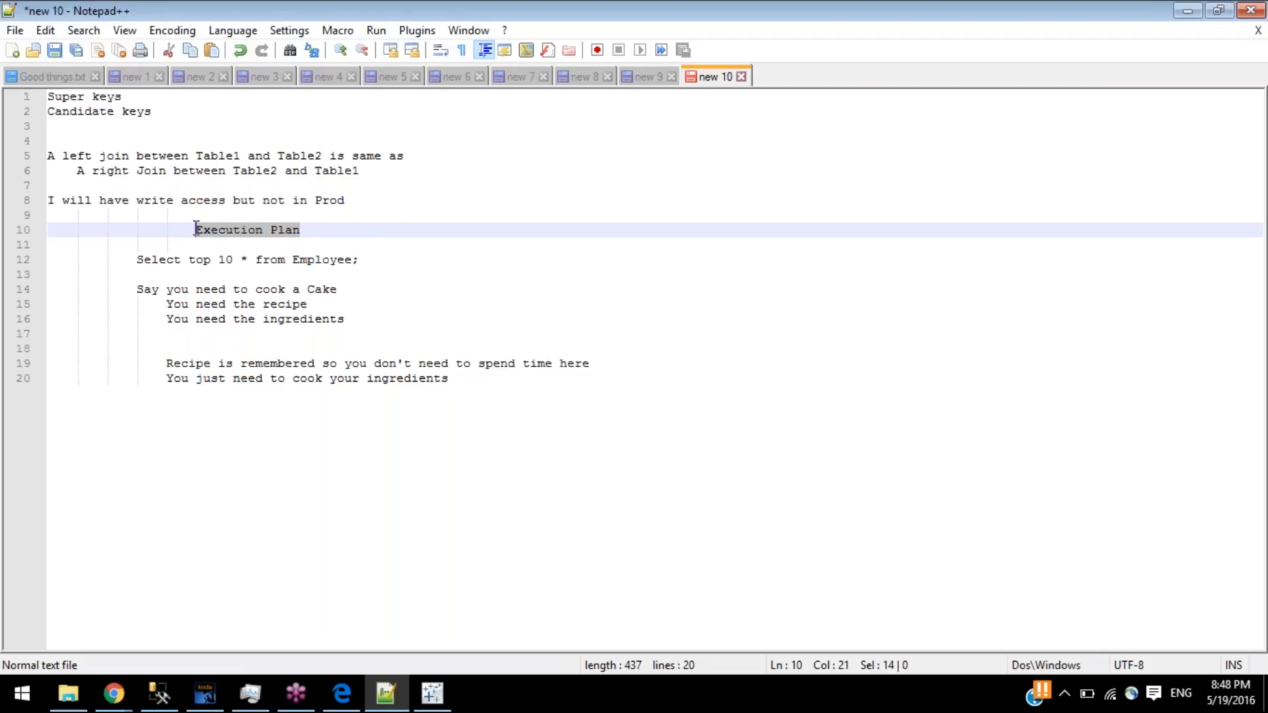
pyautogui.click(196, 229)
pyautogui.write('Query')
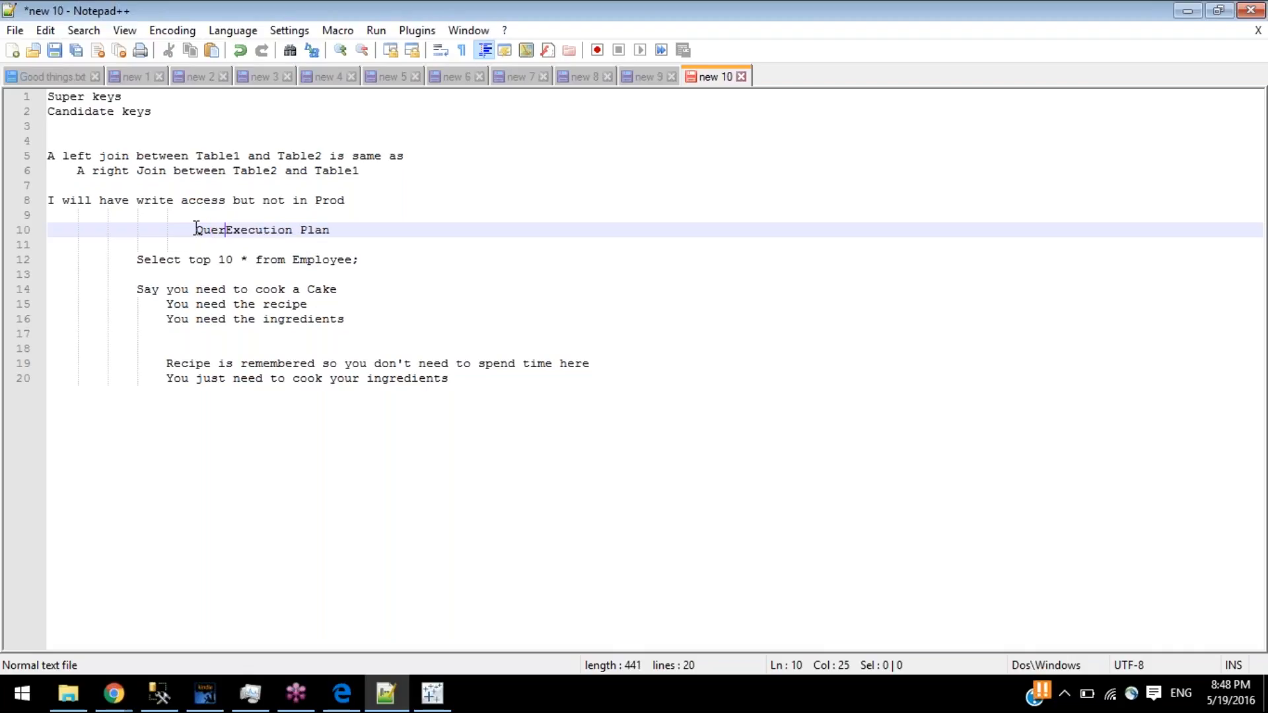
pyautogui.click(197, 229)
pyautogui.hotkey('shift', 'End')
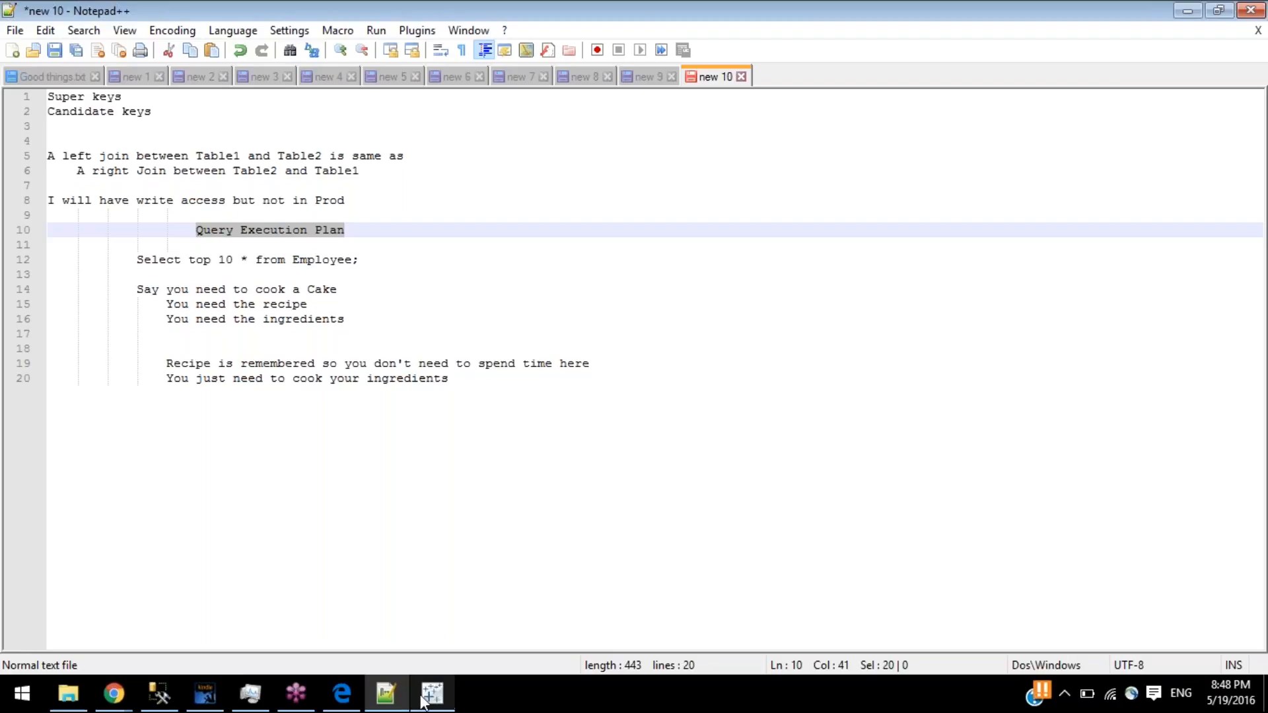
# - Check the Tableau training plan PDF, switch back to Tableau and look through the database's table list
pyautogui.click(347, 696)
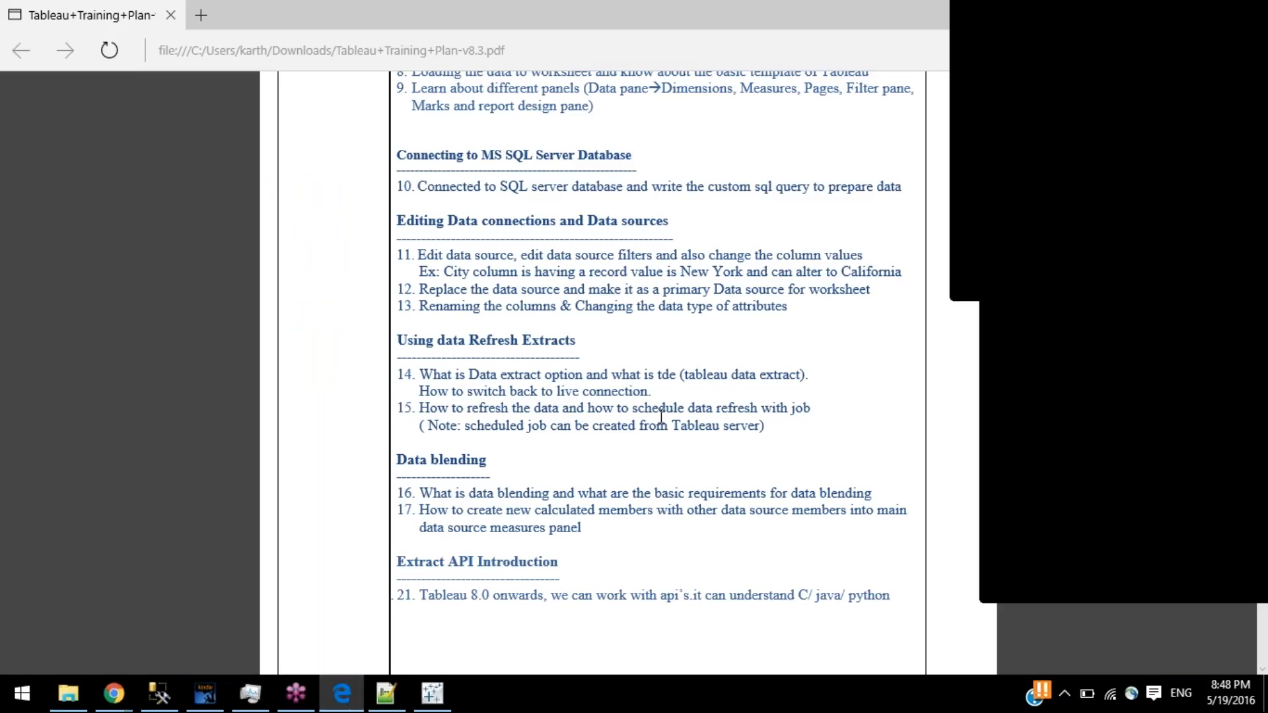
pyautogui.click(429, 708)
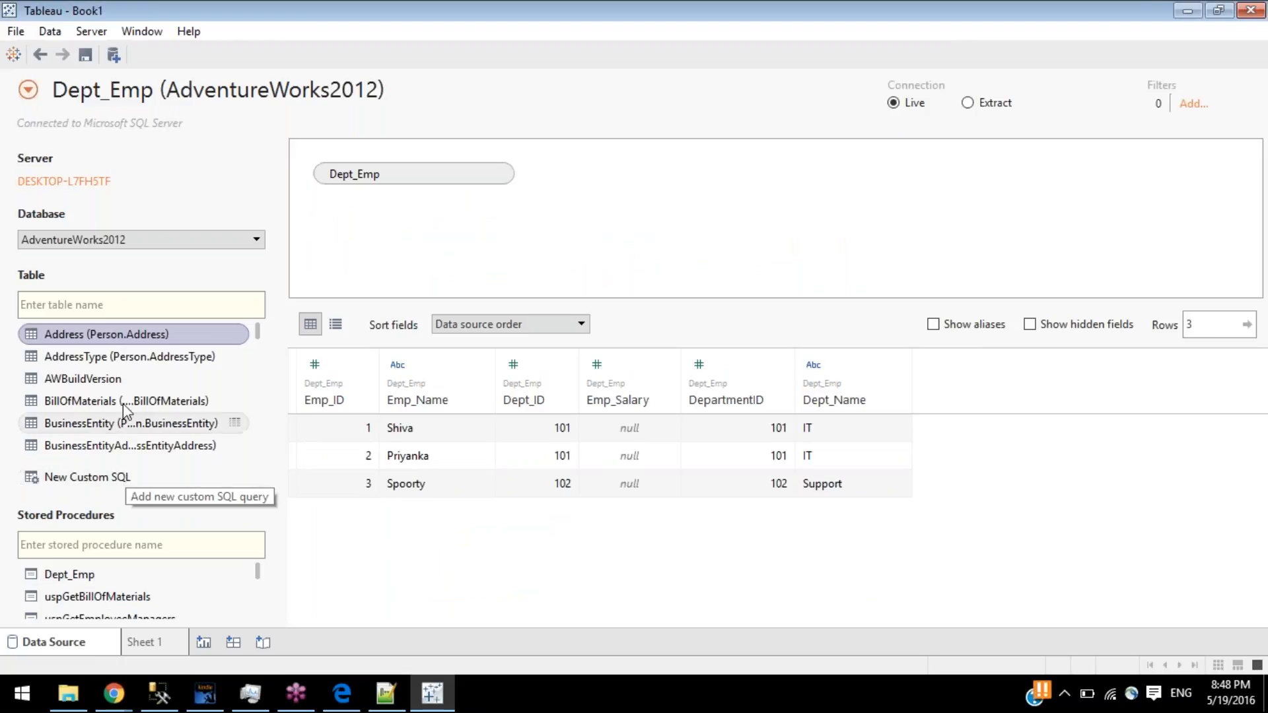
pyautogui.scroll(-10, 119, 404)
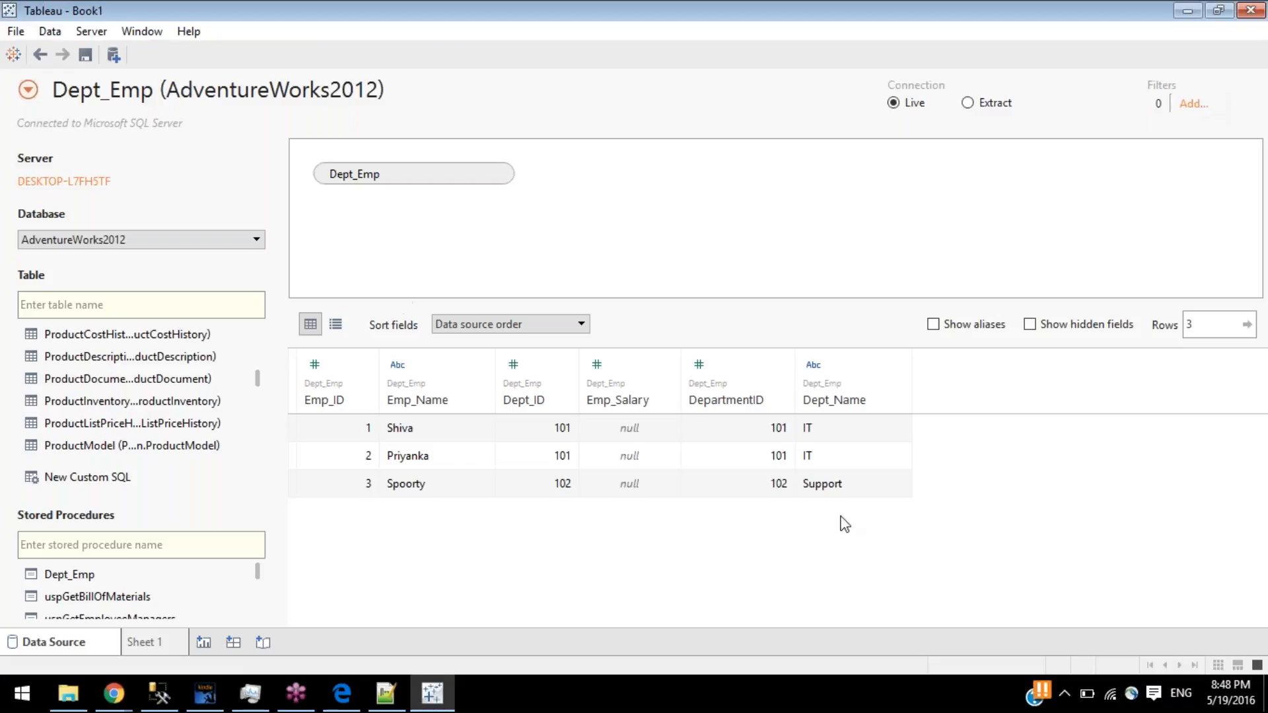
# - Show the Dept_Emp fields as a metadata list and check the workbook's data source choices
pyautogui.click(335, 324)
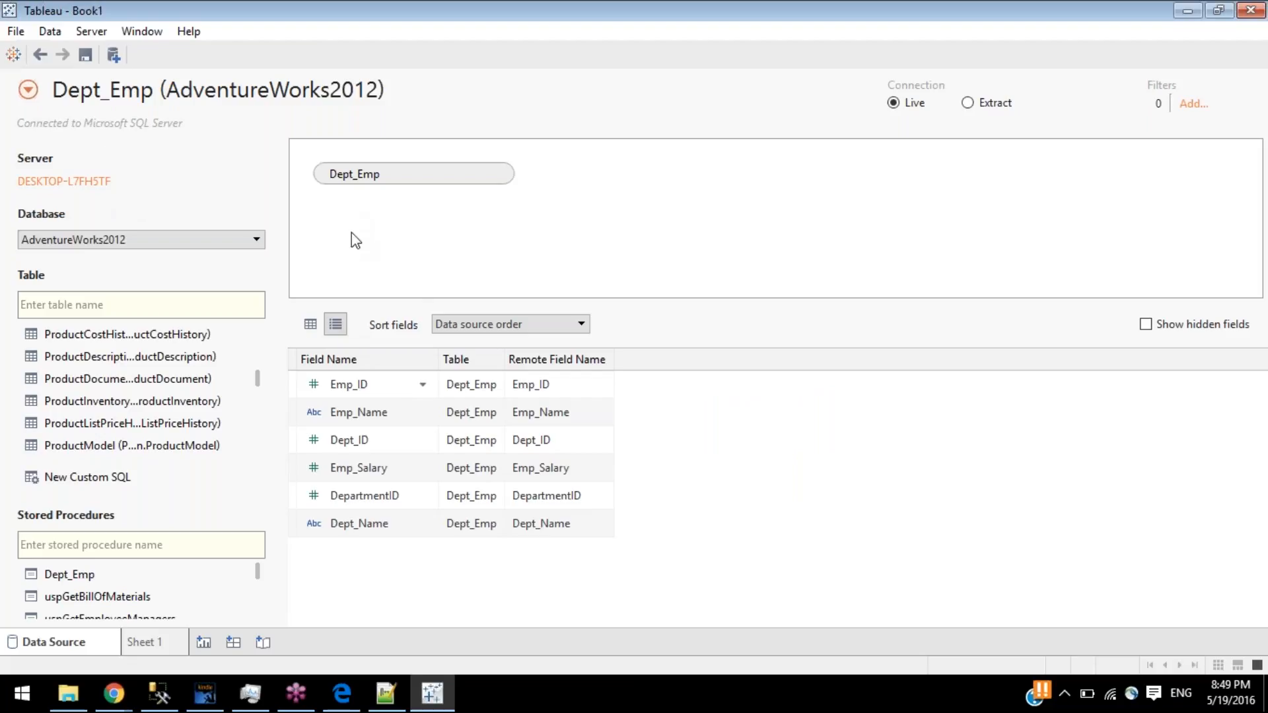
pyautogui.click(28, 90)
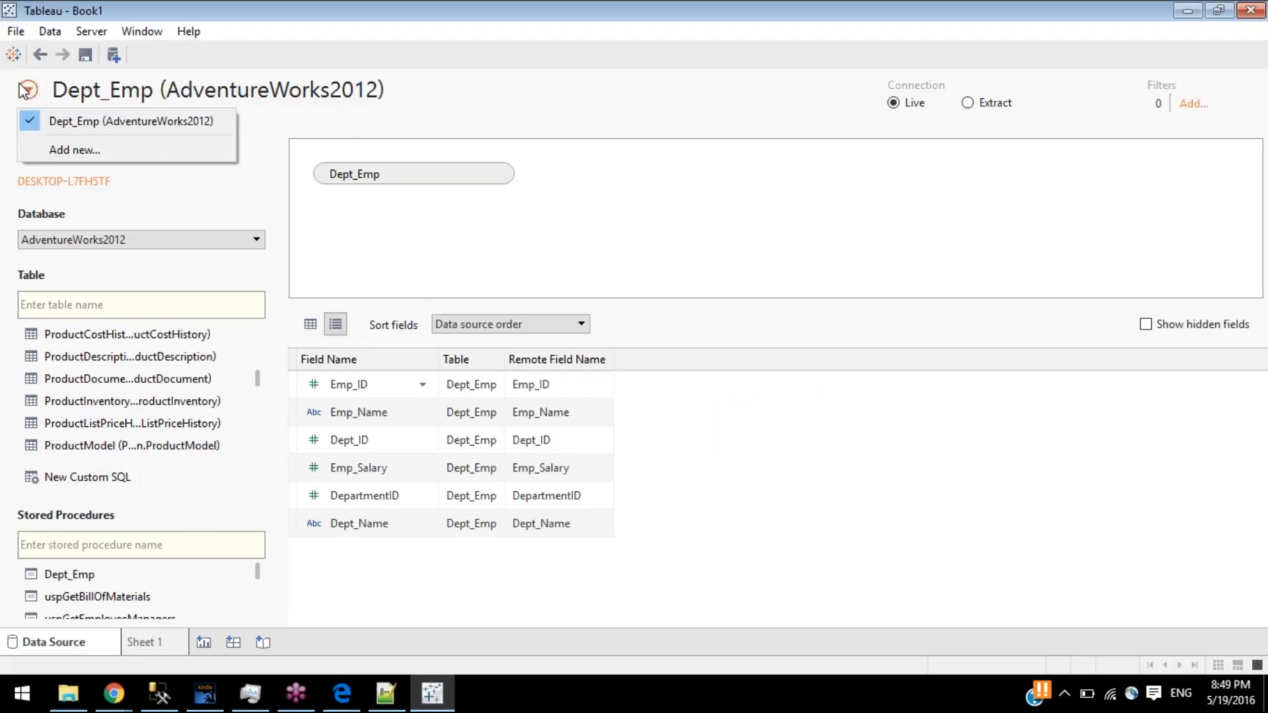
pyautogui.click(495, 254)
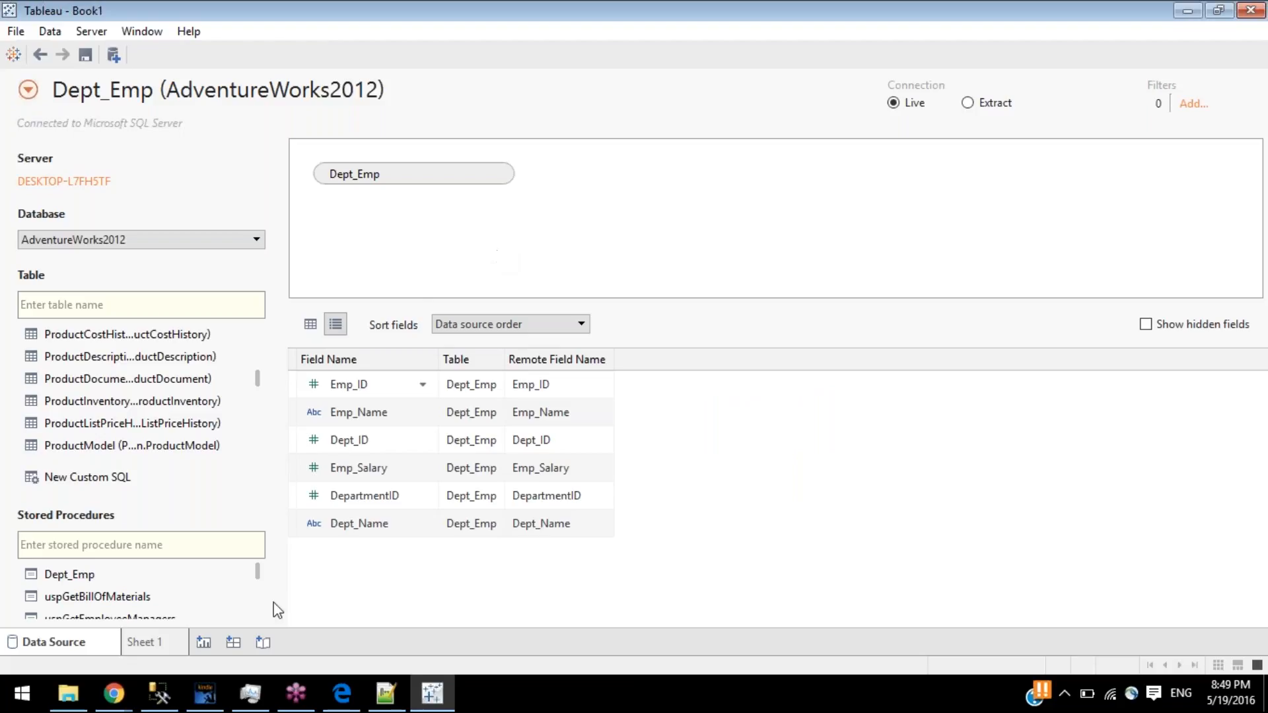
# - Highlight item 10 on SQL Server and custom SQL in the training plan PDF, and return to Tableau
pyautogui.click(350, 704)
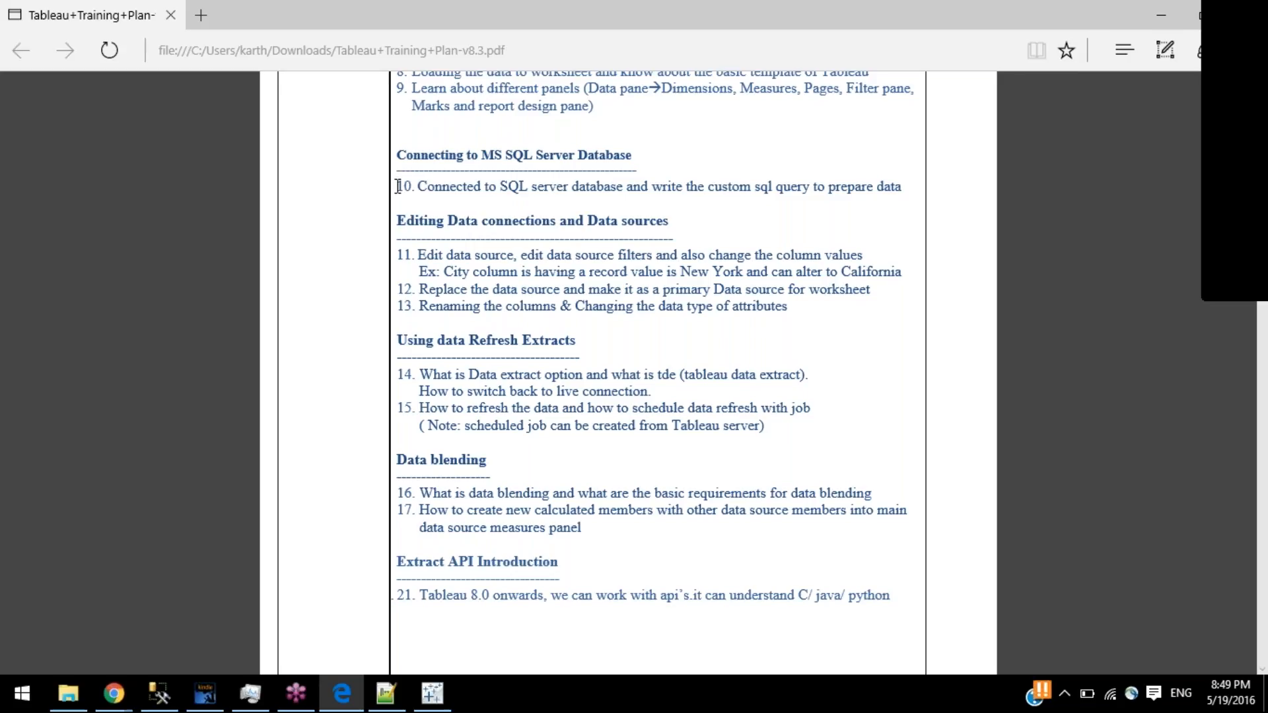
pyautogui.moveTo(398, 185); pyautogui.dragTo(902, 186)
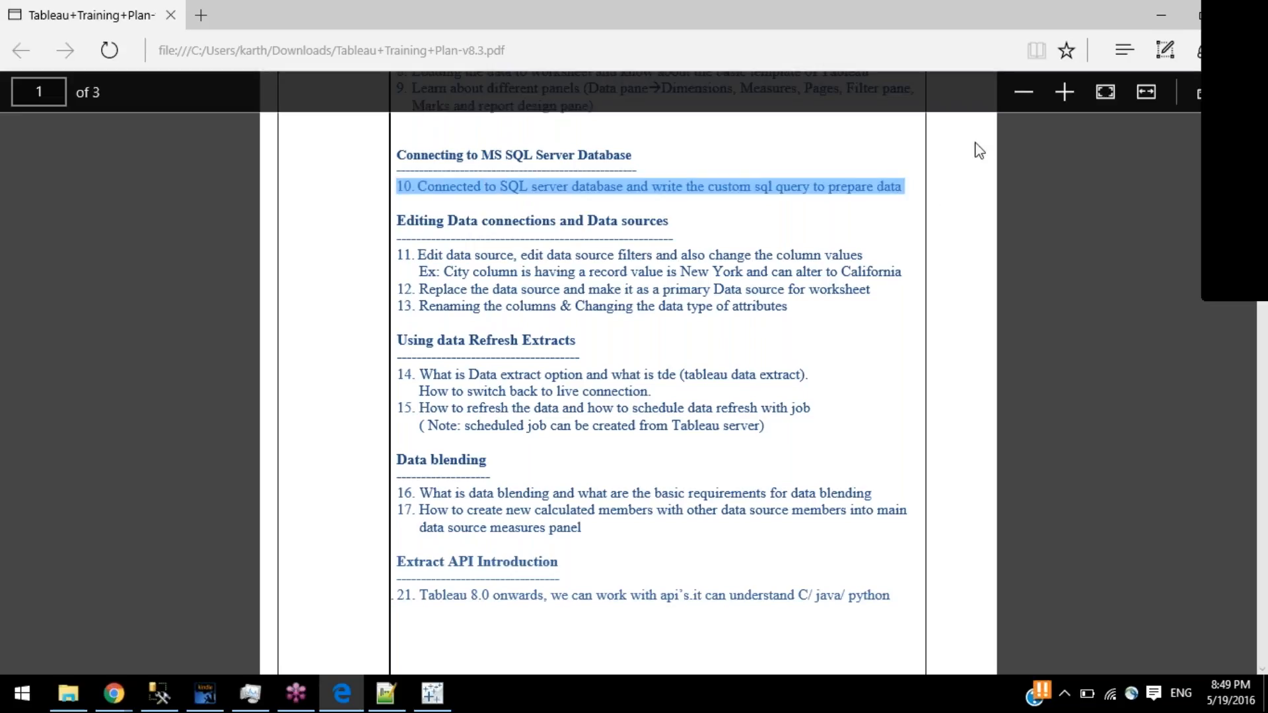
pyautogui.click(1173, 9)
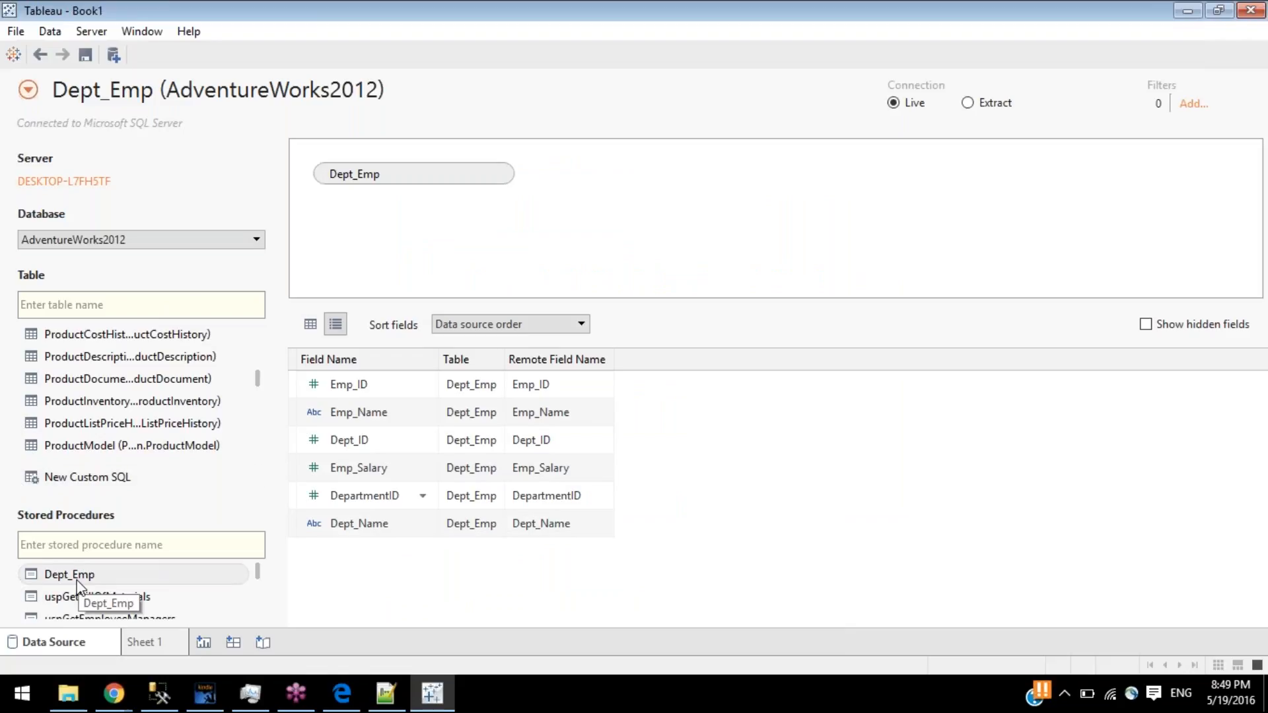
# - Review the Dept_Emp procedure's code in SQL Server Management Studio, and point out the DepartmentID field name back in Tableau
pyautogui.click(152, 696)
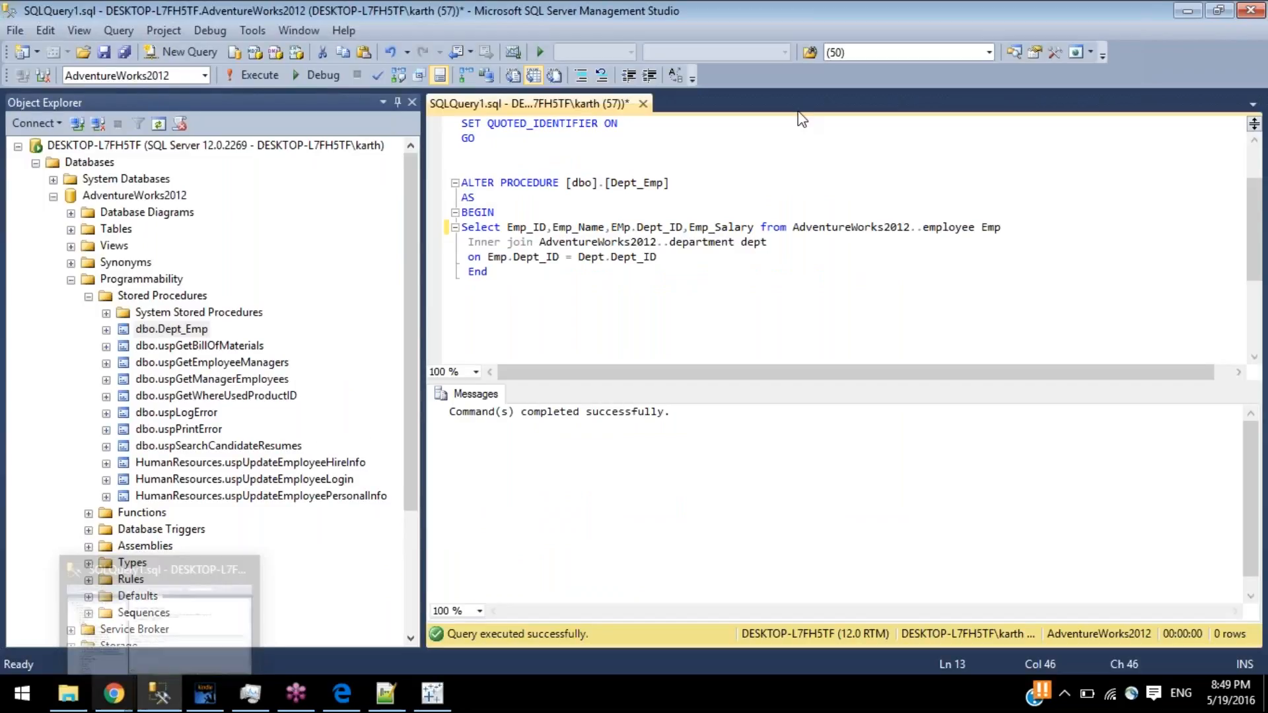
pyautogui.click(1187, 11)
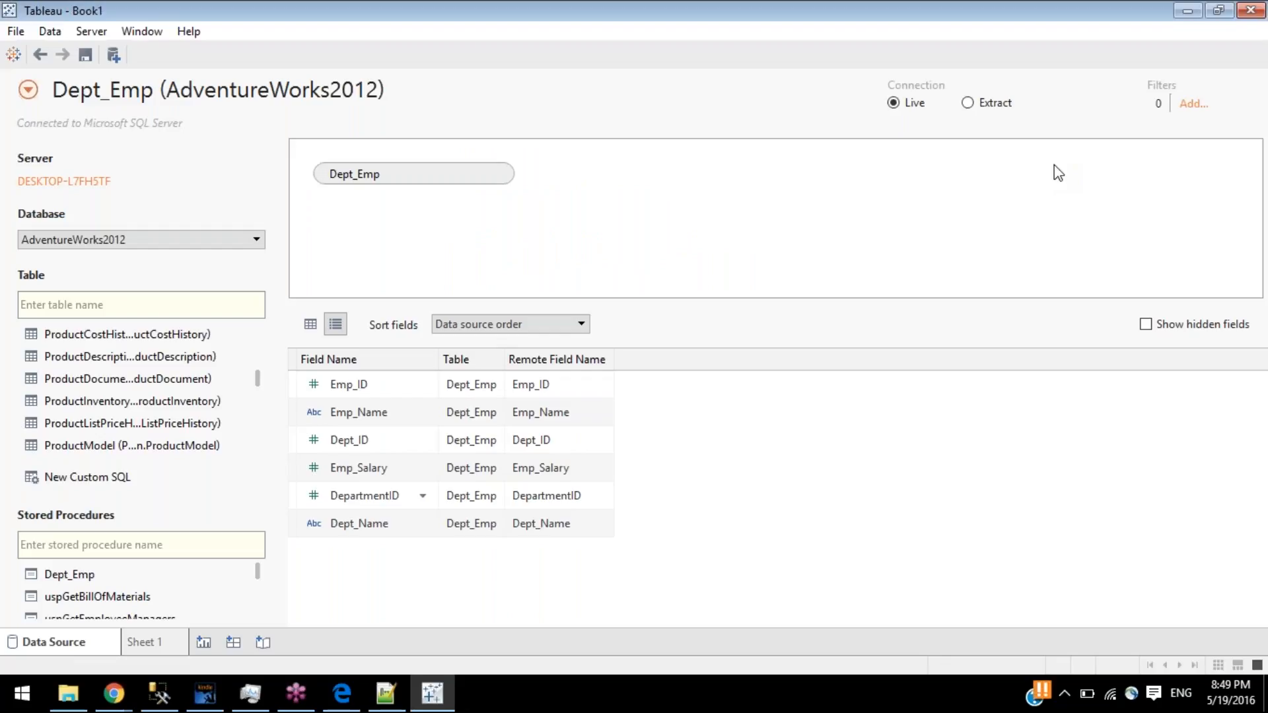
pyautogui.doubleClick(372, 496)
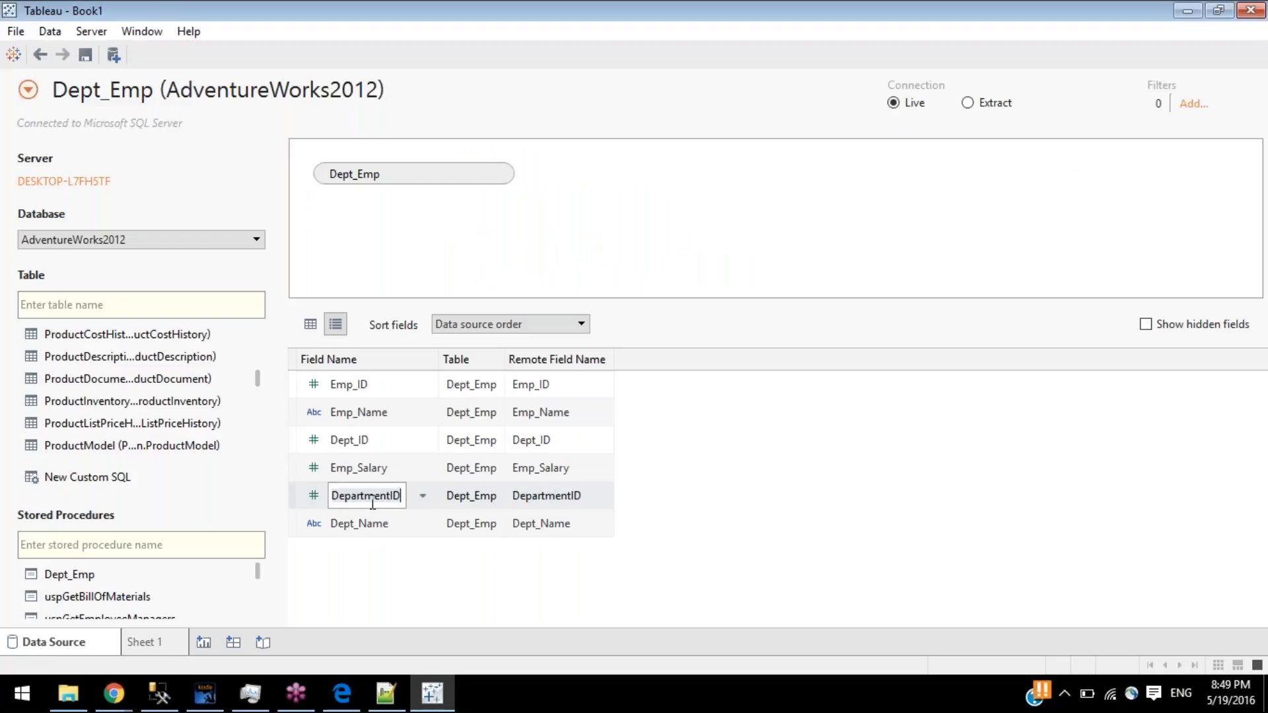
pyautogui.click(394, 587)
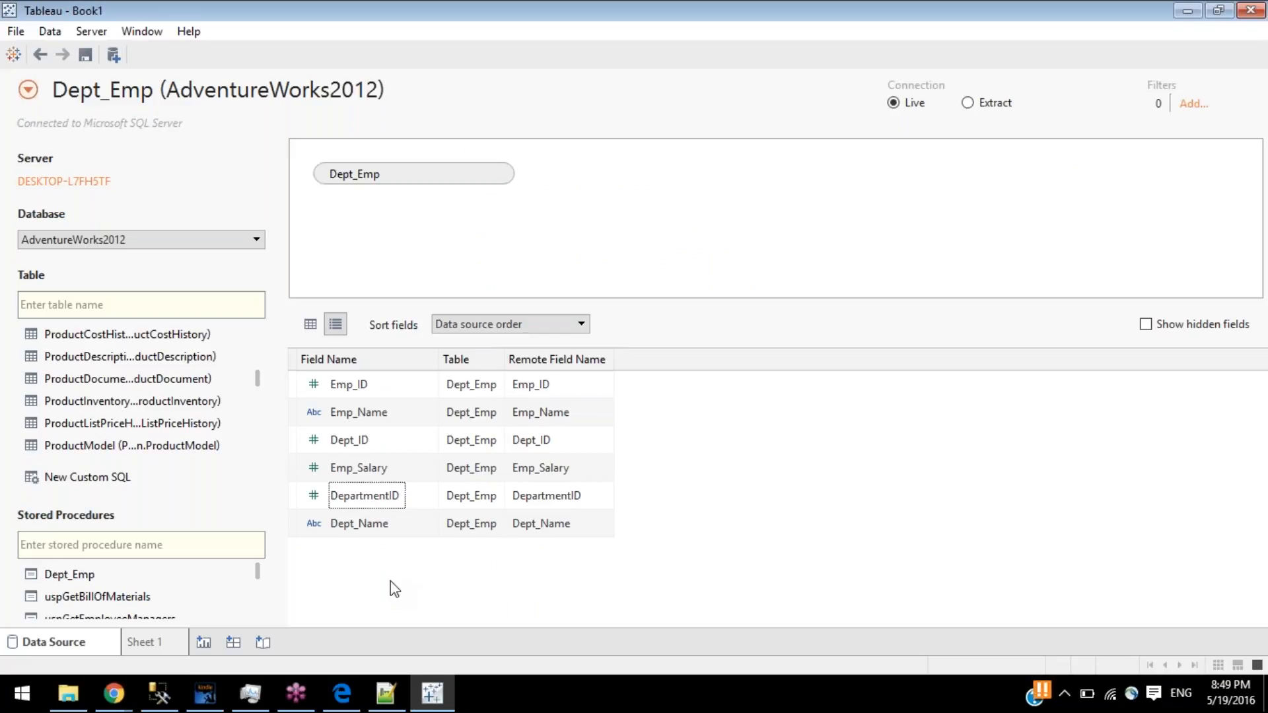
# - Show the Dept_Emp data as a grid and examine the tables and views available in AdventureWorks2012
pyautogui.click(310, 323)
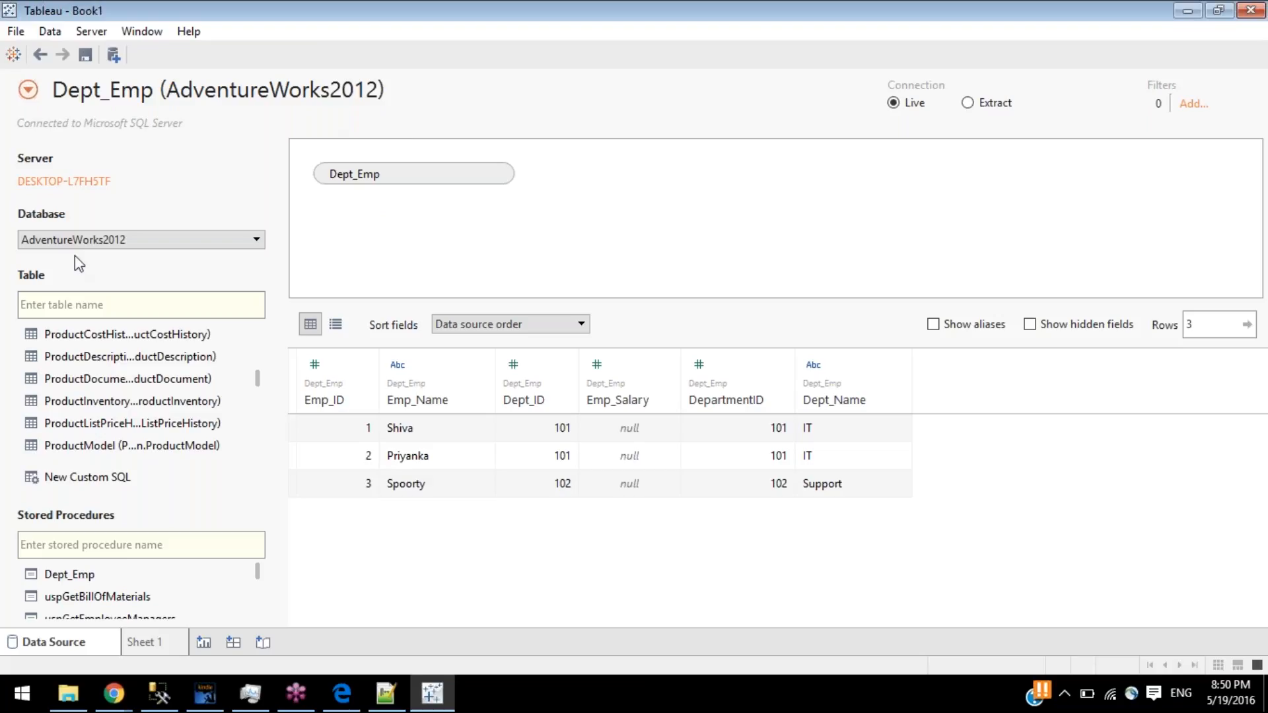
pyautogui.scroll(-5, 109, 388)
pyautogui.scroll(6, 109, 389)
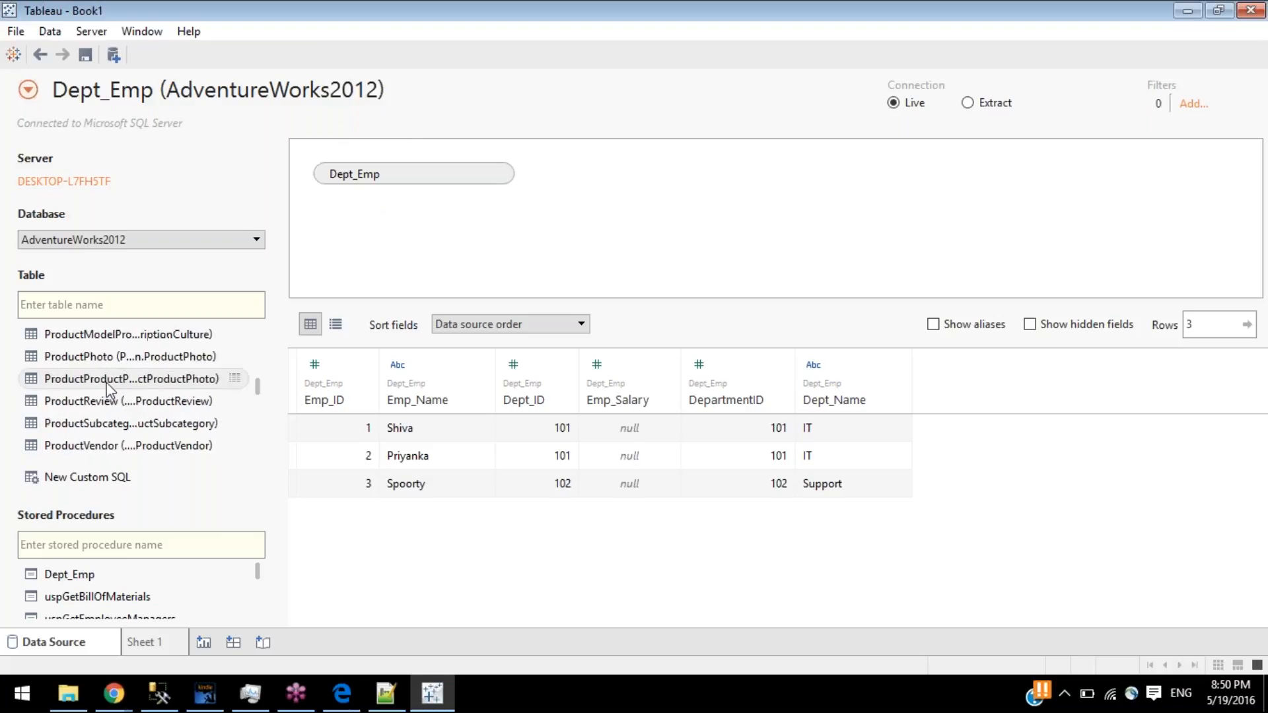
pyautogui.scroll(-5, 109, 388)
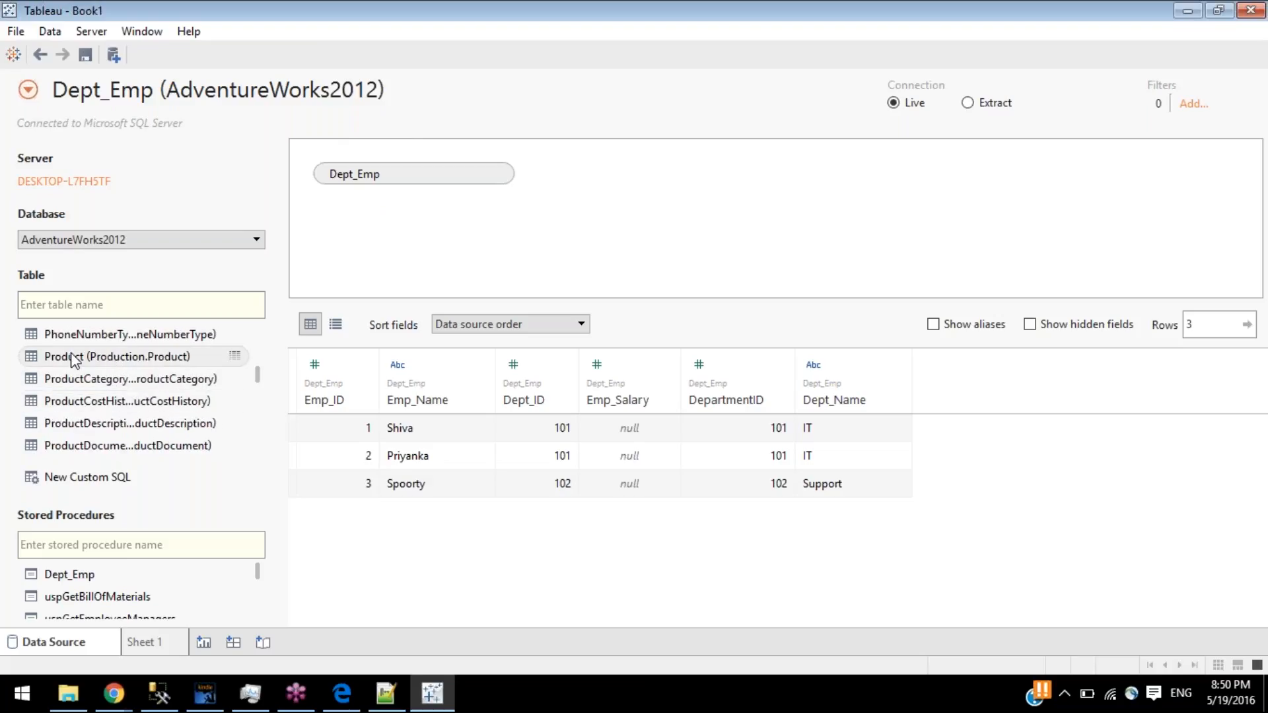
pyautogui.scroll(-8, 73, 360)
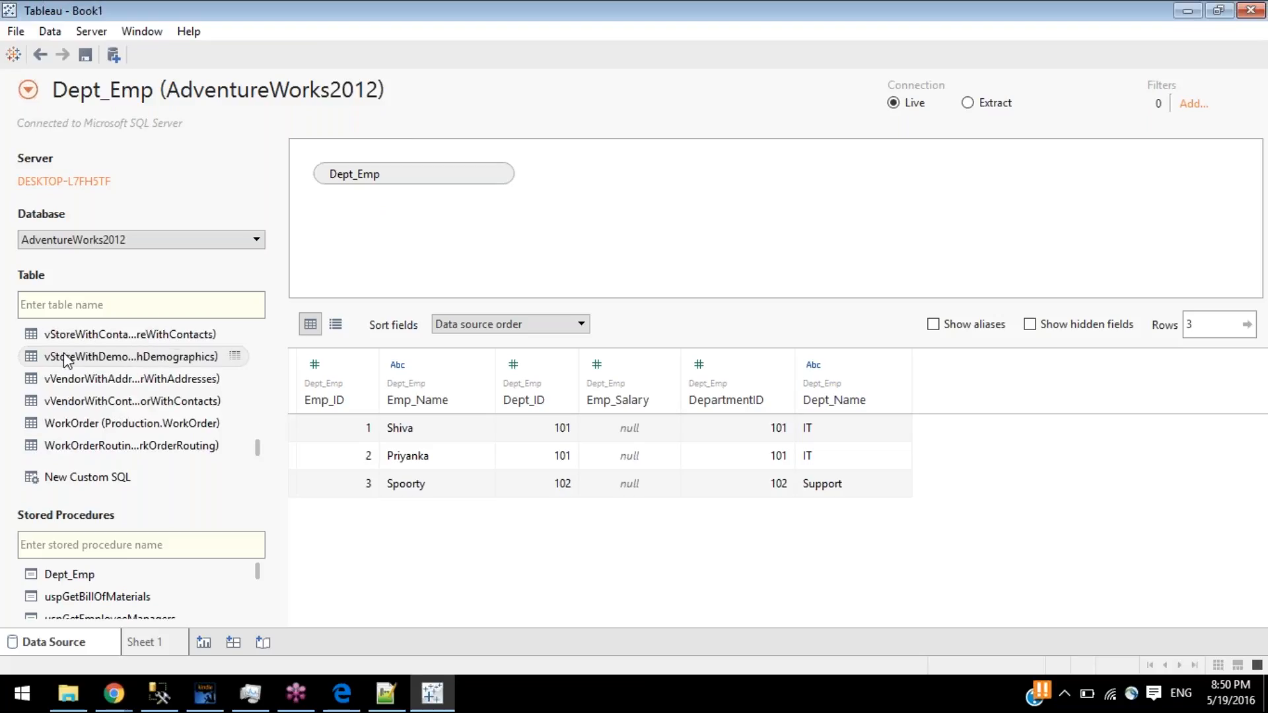
pyautogui.scroll(5, 60, 389)
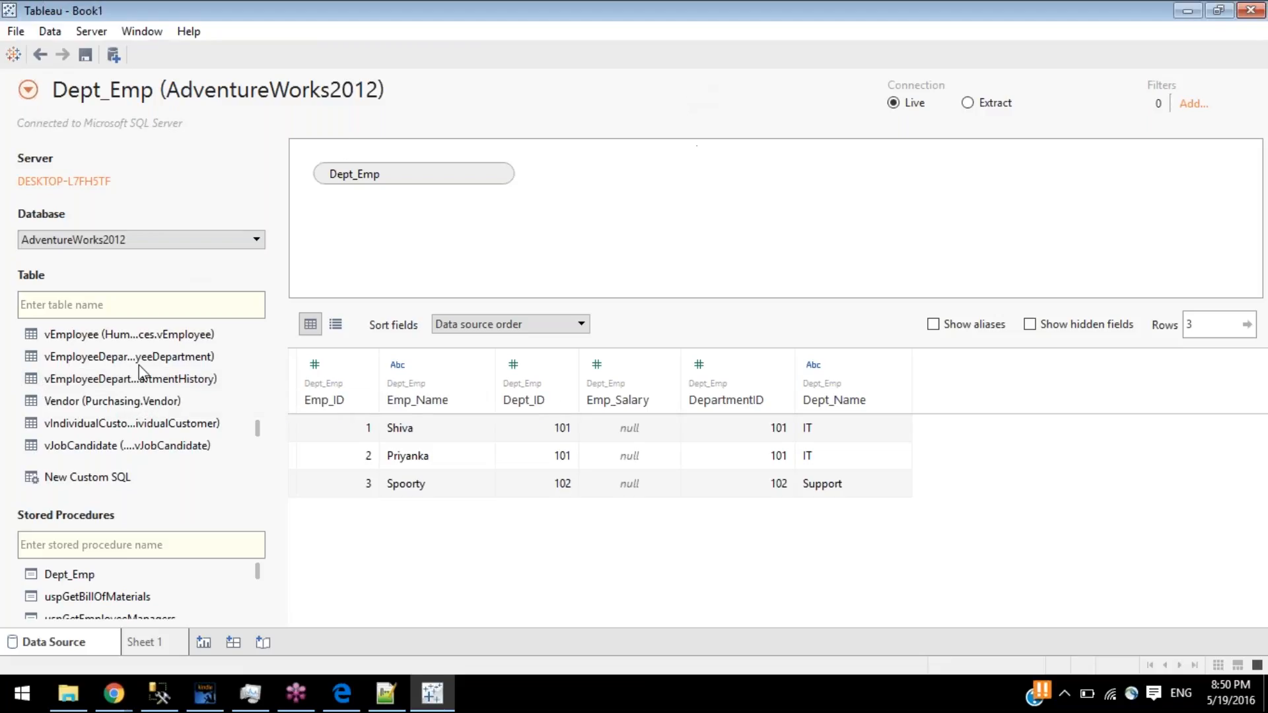
pyautogui.scroll(5, 140, 369)
pyautogui.scroll(5, 140, 370)
pyautogui.scroll(-15, 139, 368)
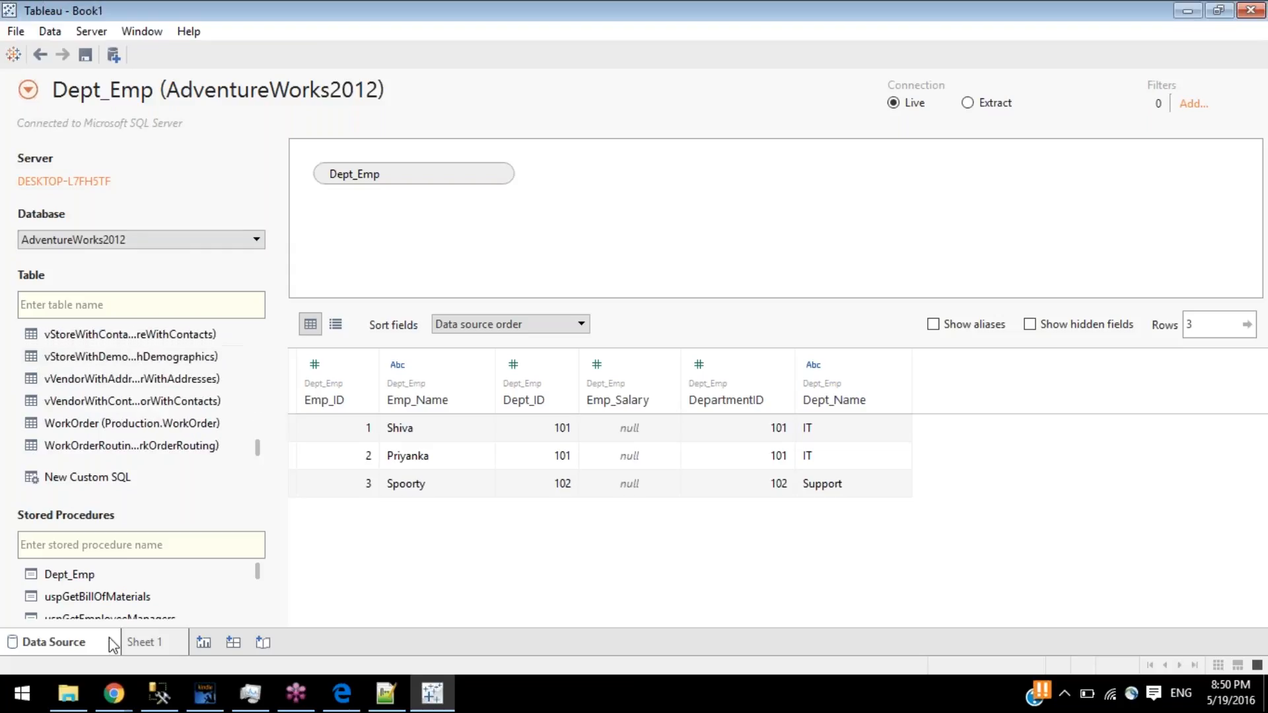
# - Examine the stored procedures and tables available in AdventureWorks2012, including the Product tables
pyautogui.scroll(-5, 112, 597)
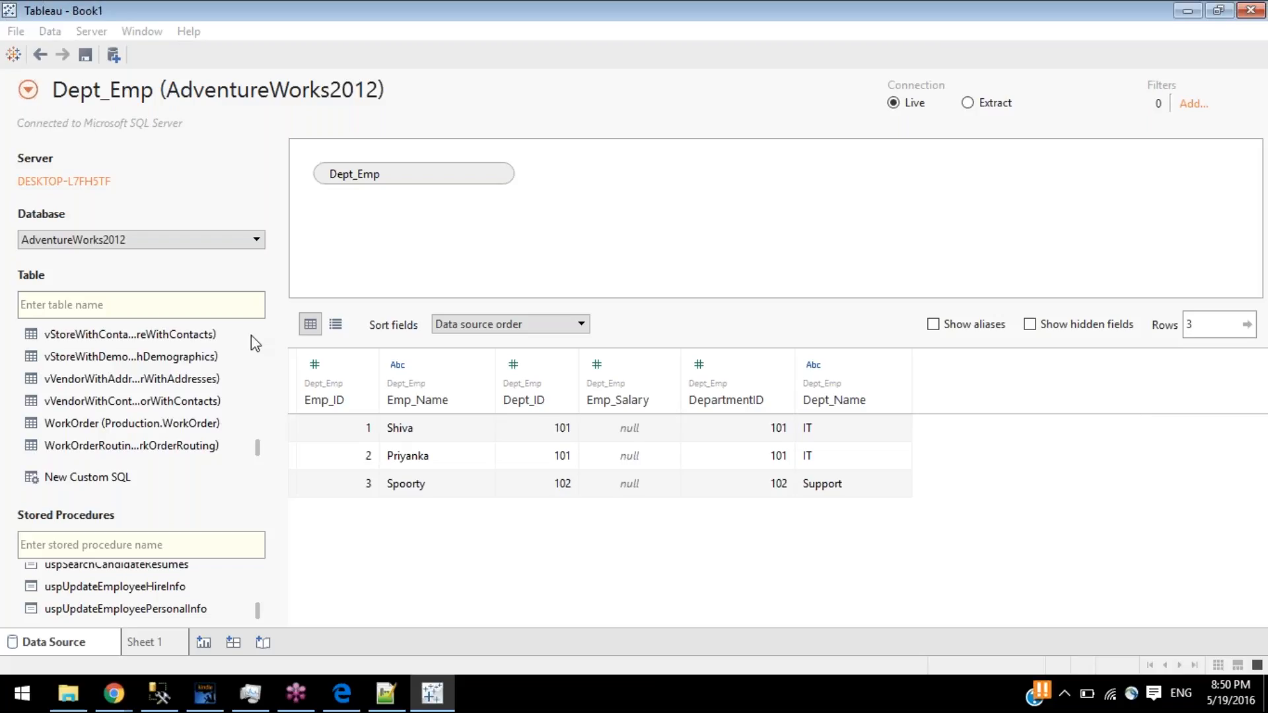
pyautogui.scroll(10, 157, 350)
pyautogui.scroll(15, 156, 350)
pyautogui.scroll(-20, 156, 353)
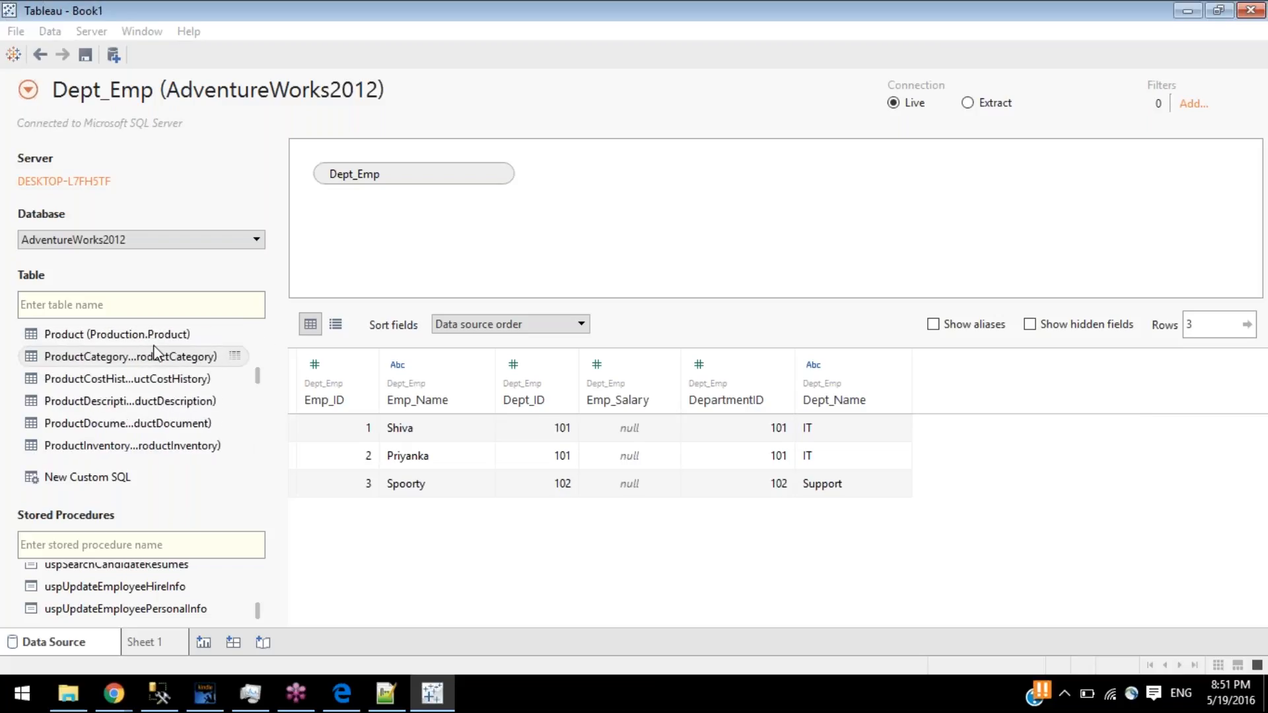
pyautogui.scroll(15, 84, 375)
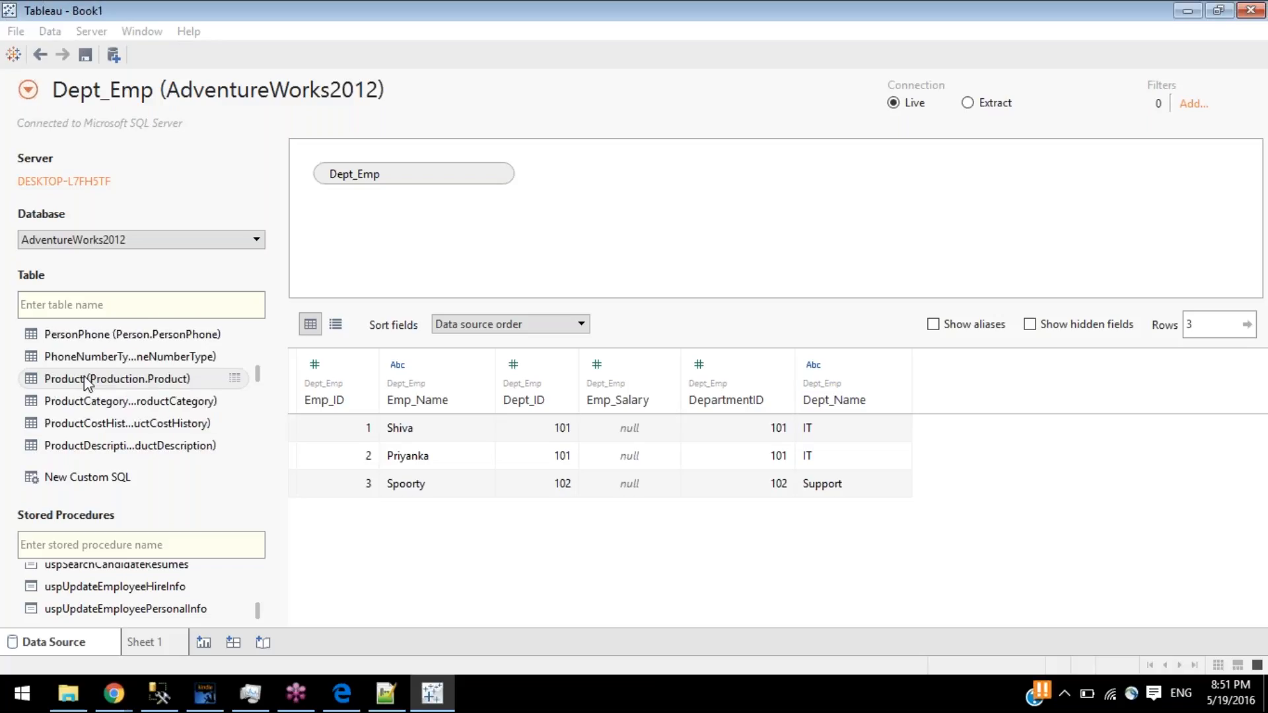
pyautogui.scroll(15, 126, 398)
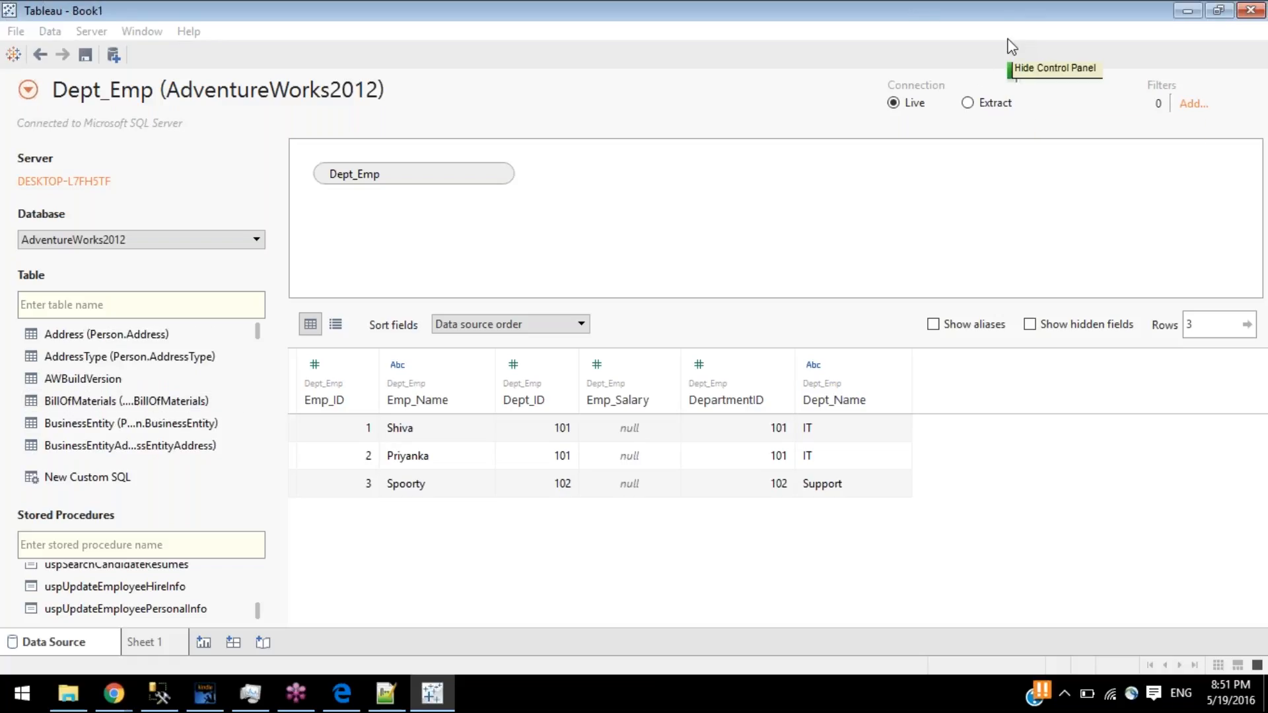
# - Switch to Notepad++ and add the line "Table / View" beneath "Query Execution Plan" in the notes
pyautogui.click(386, 694)
pyautogui.press('Return')
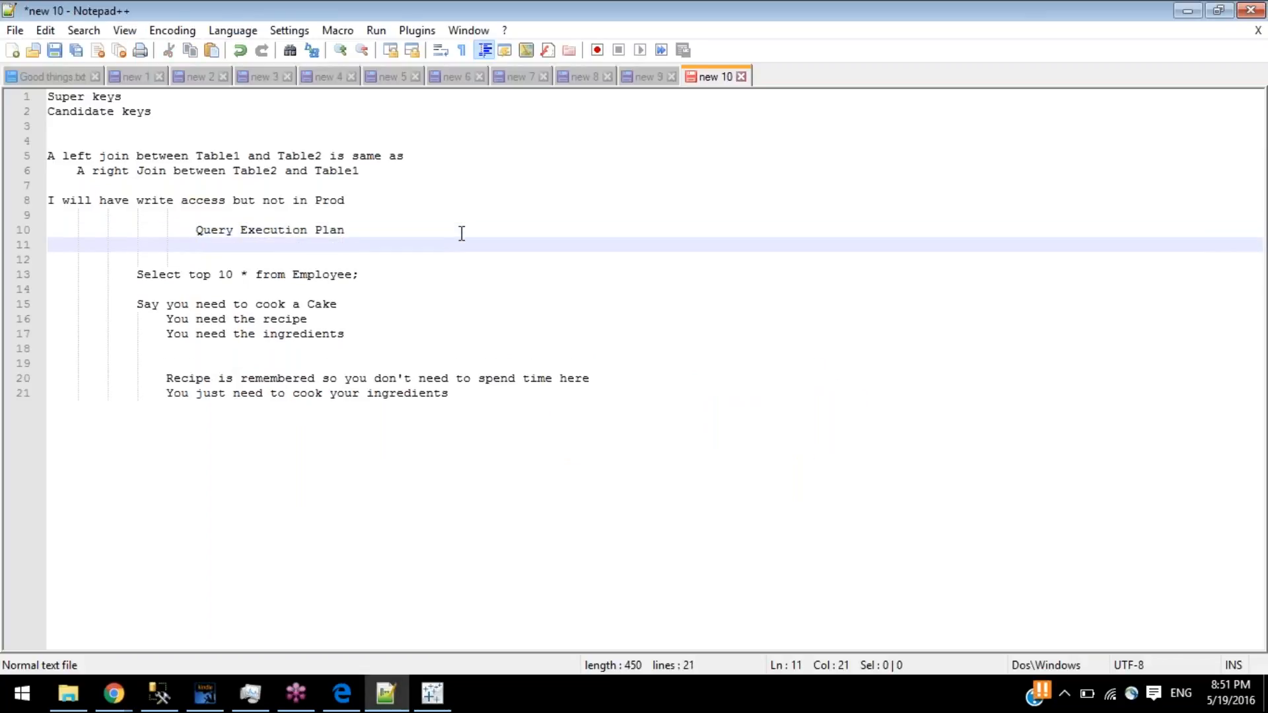
pyautogui.write('T')
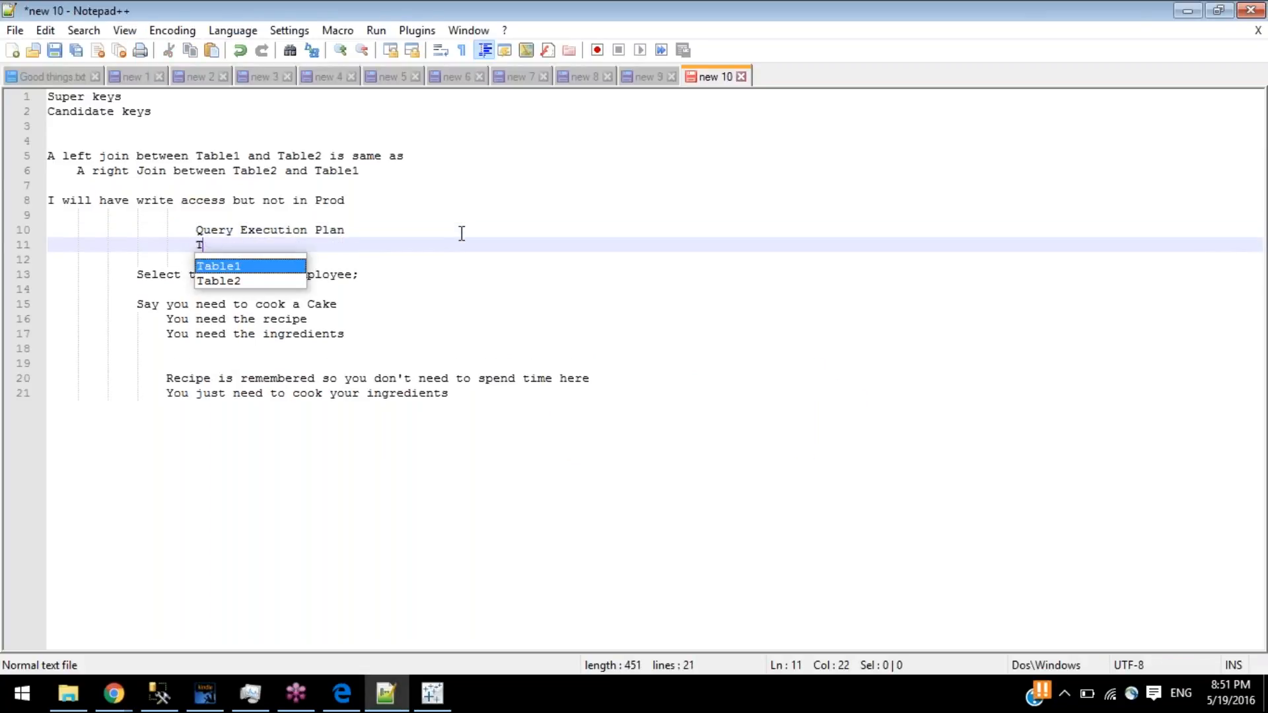
pyautogui.write('able / ')
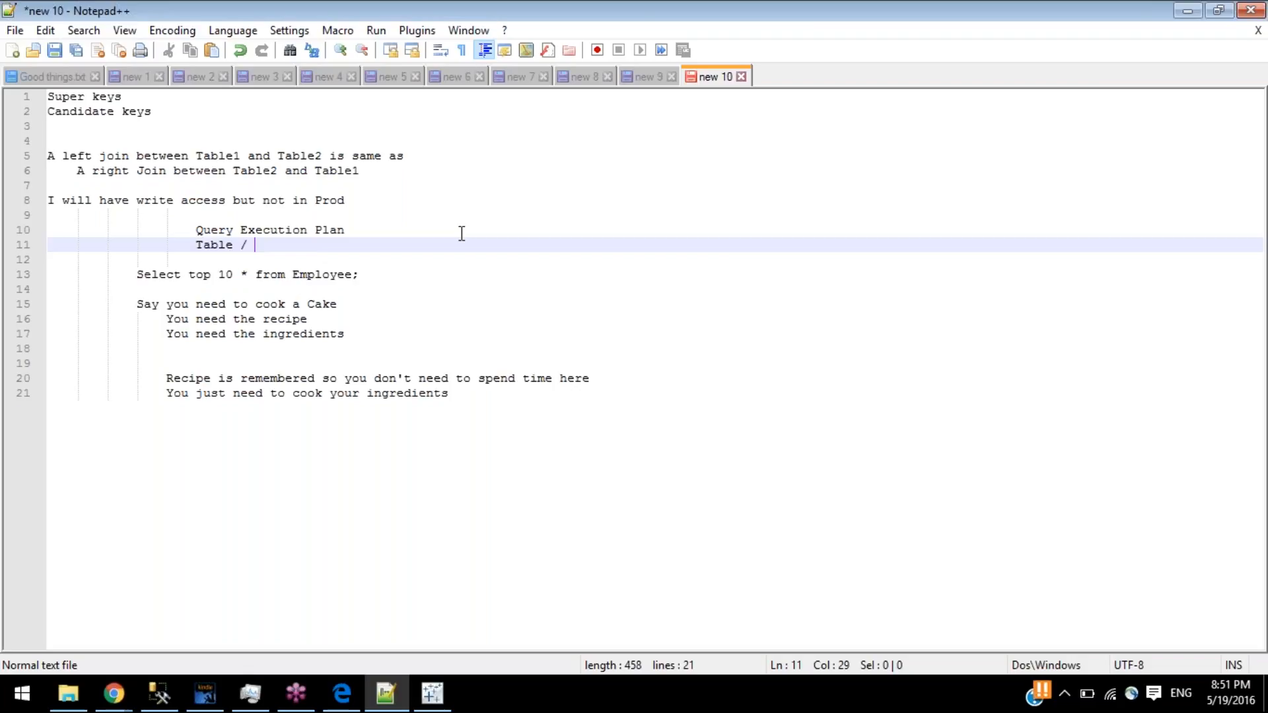
pyautogui.write('View')
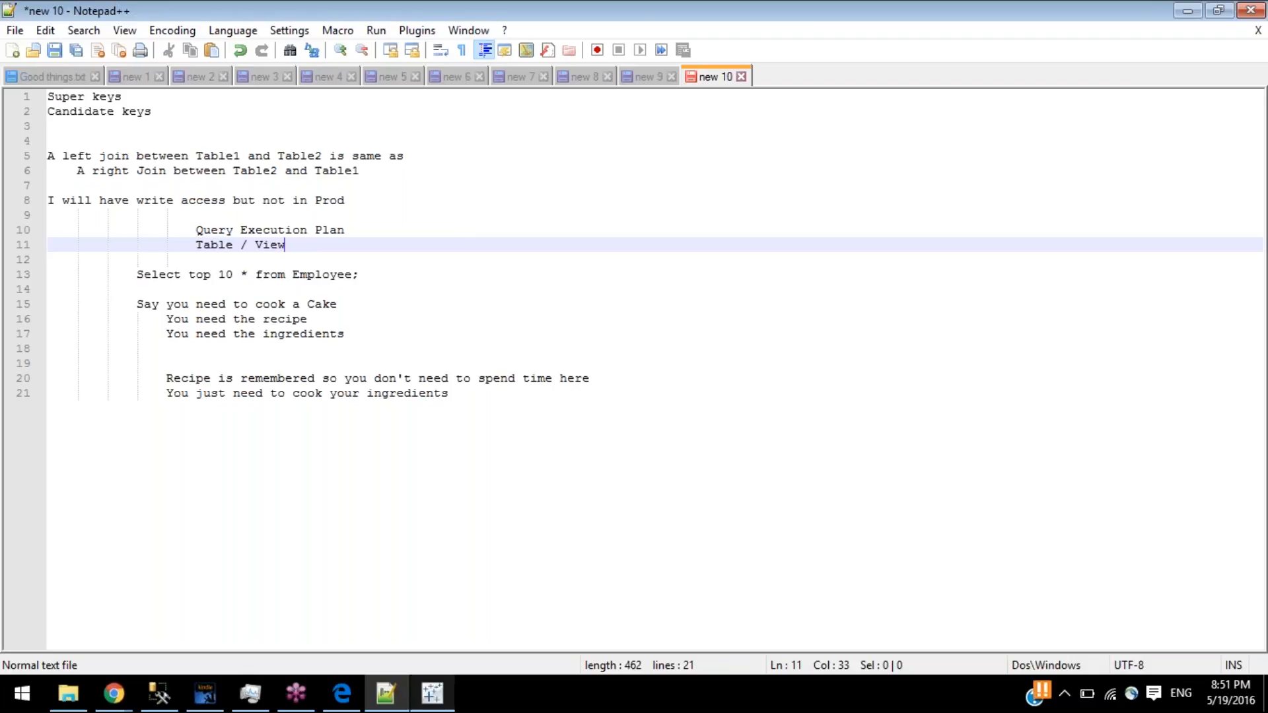
# - Switch back to Tableau, remove Dept_Emp from the data source canvas, and check the SQL Server connection settings without changing them
pyautogui.click(432, 693)
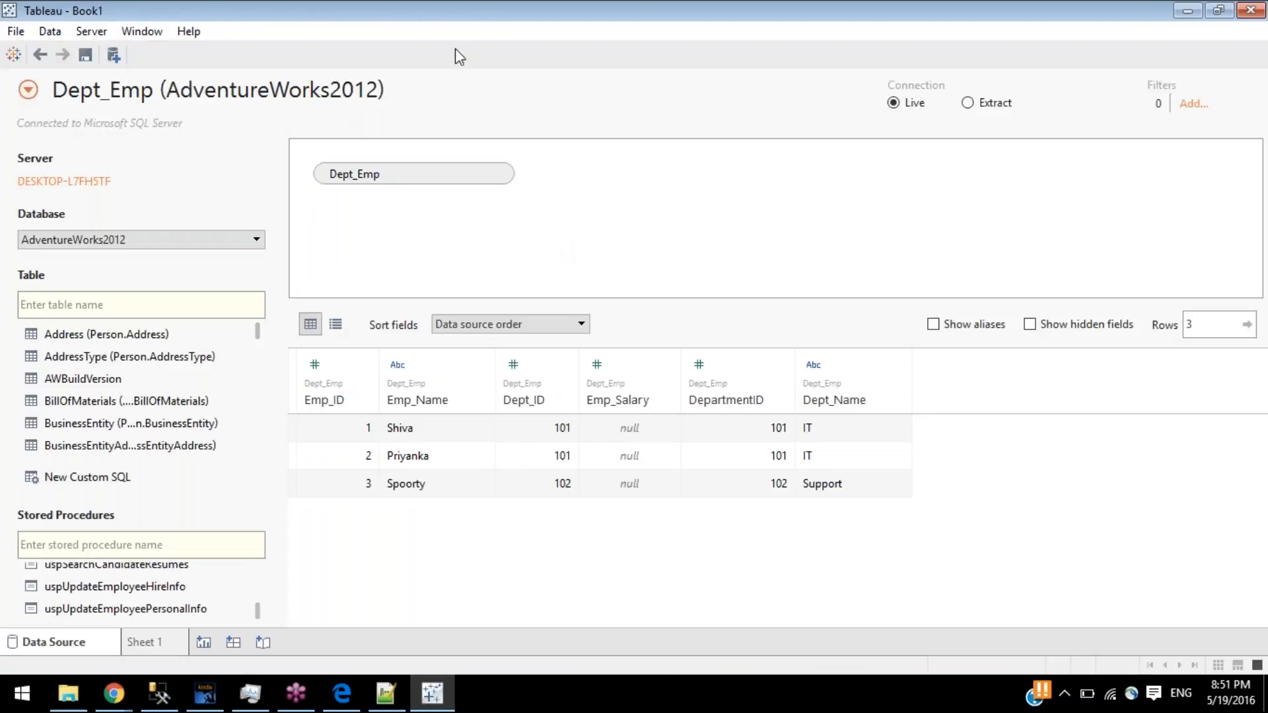
pyautogui.rightClick(498, 176)
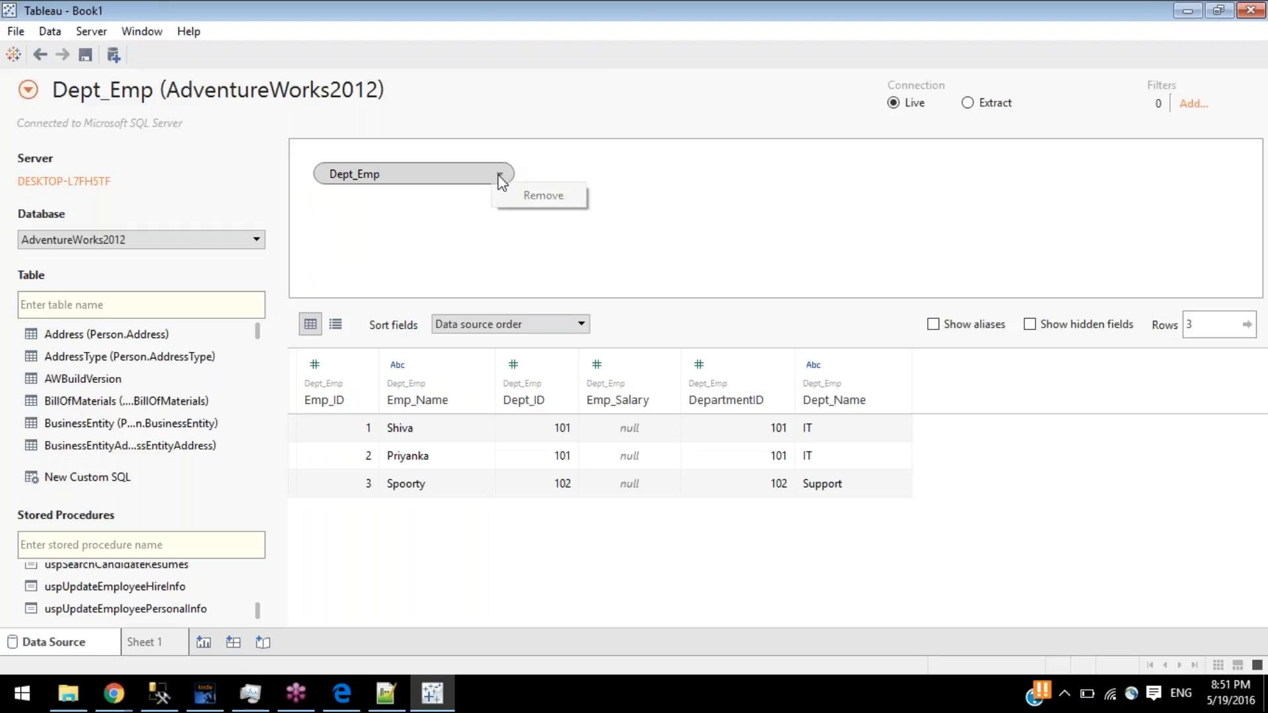
pyautogui.click(538, 194)
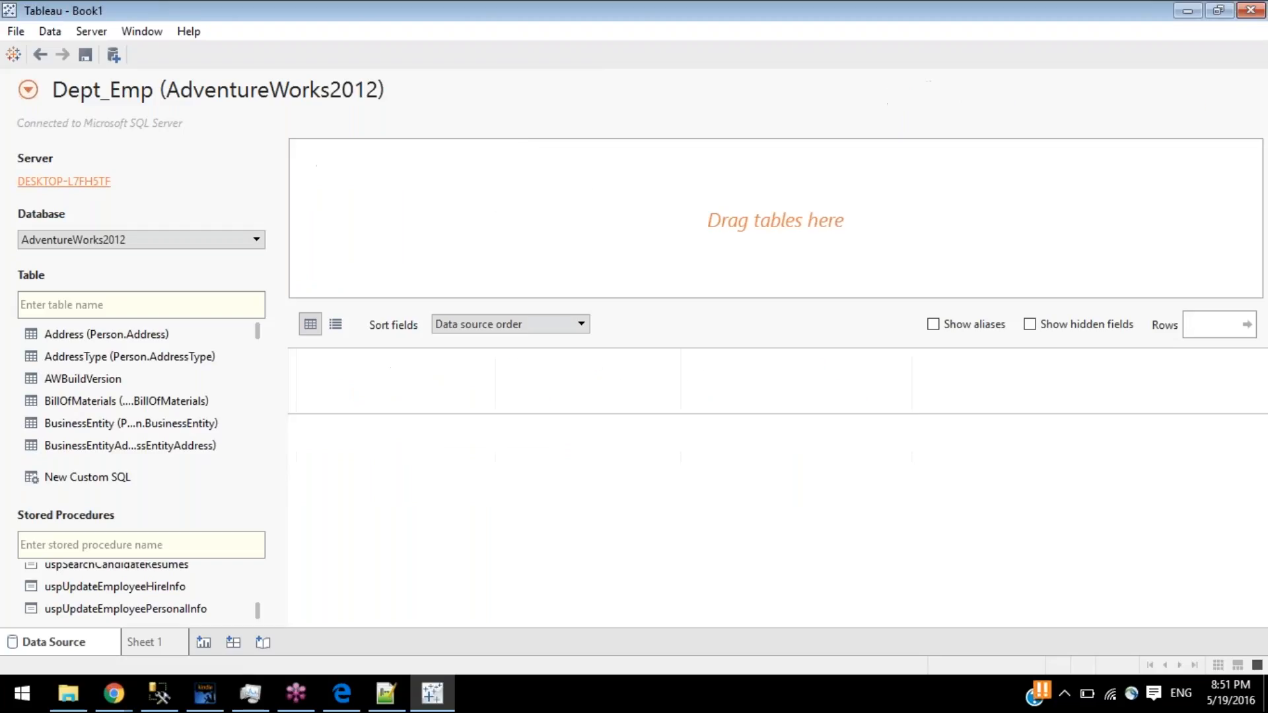
pyautogui.click(64, 181)
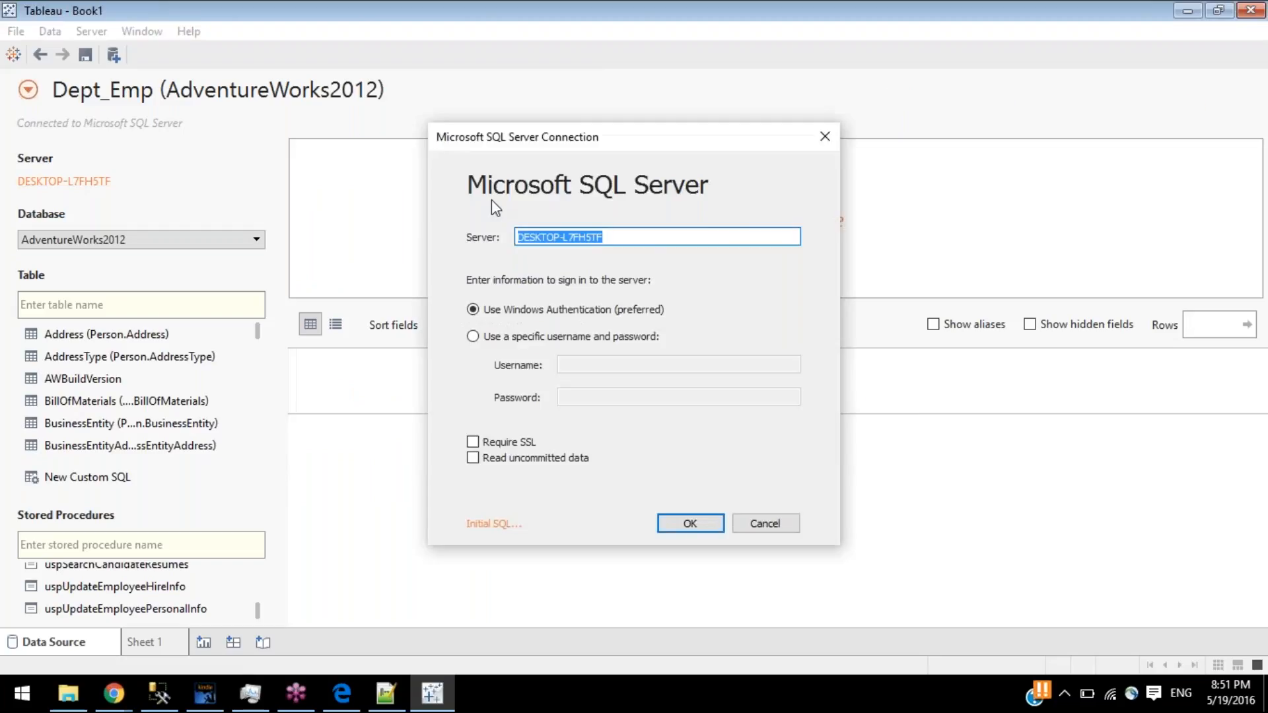
pyautogui.click(790, 522)
# - Add a new Excel data source from Sample - Superstore in the 9.3\en_US-US folder and use its Orders sheet
pyautogui.click(27, 89)
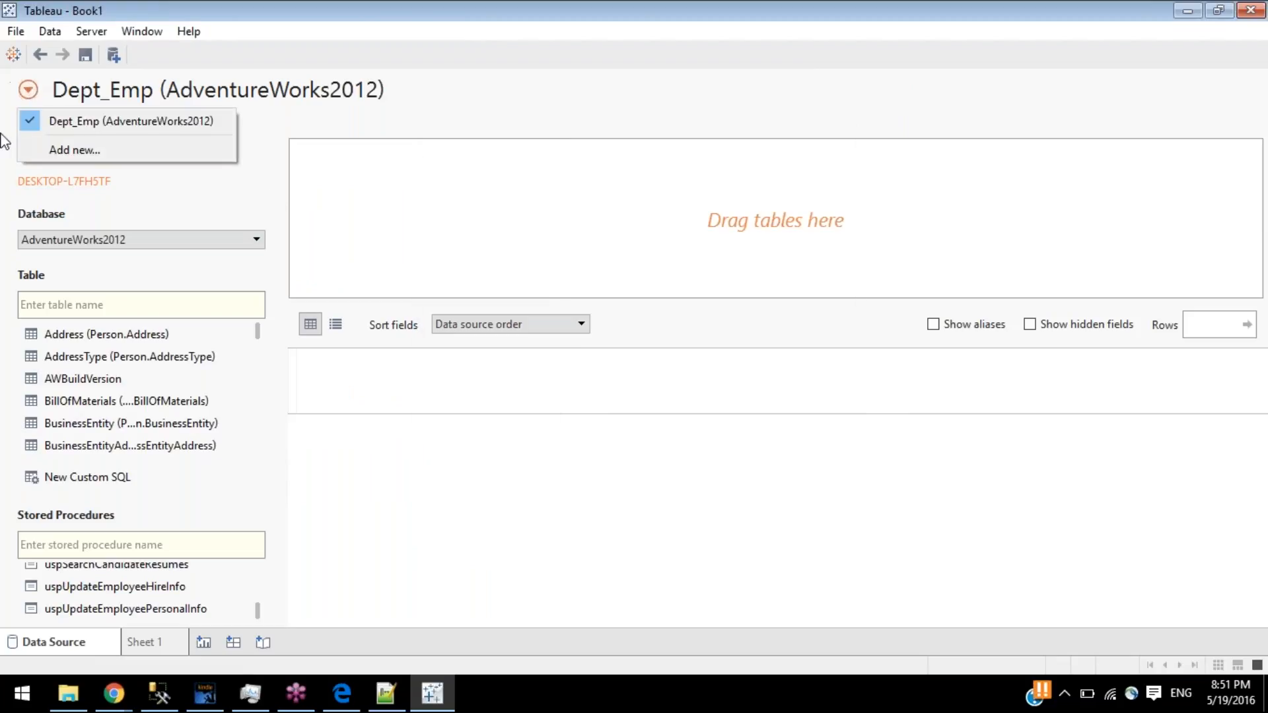
pyautogui.click(80, 150)
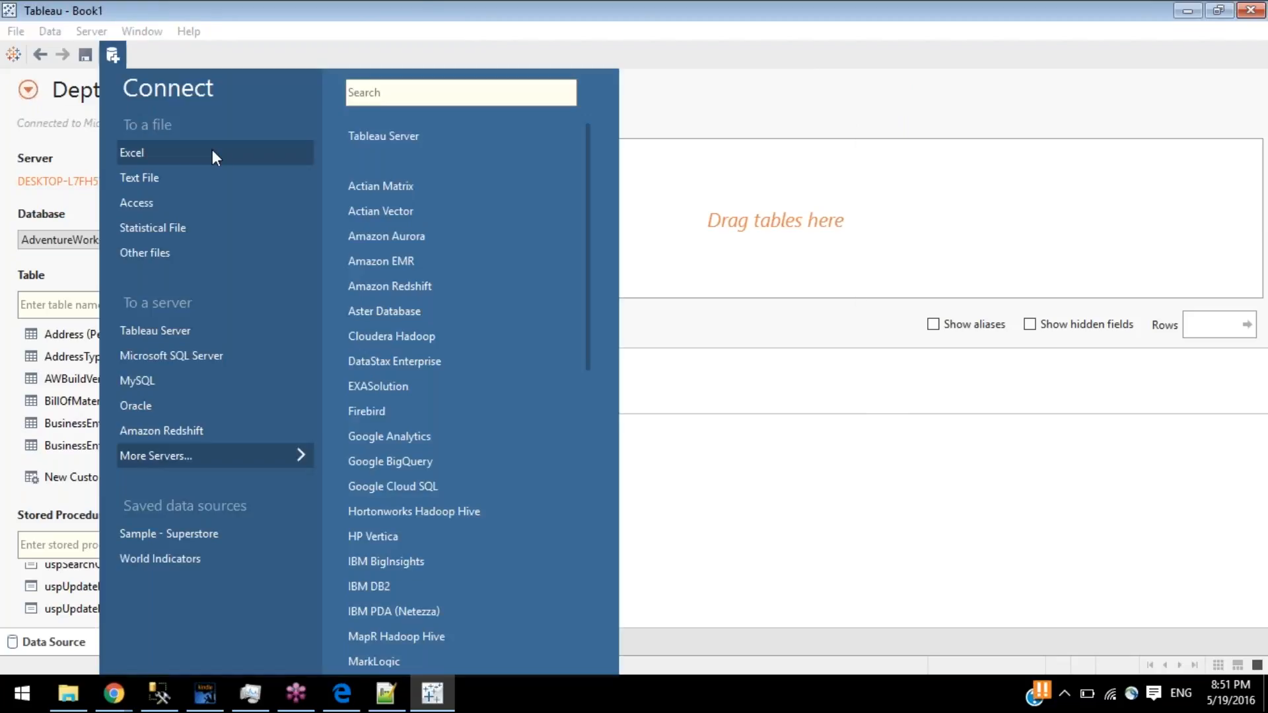
pyautogui.click(118, 141)
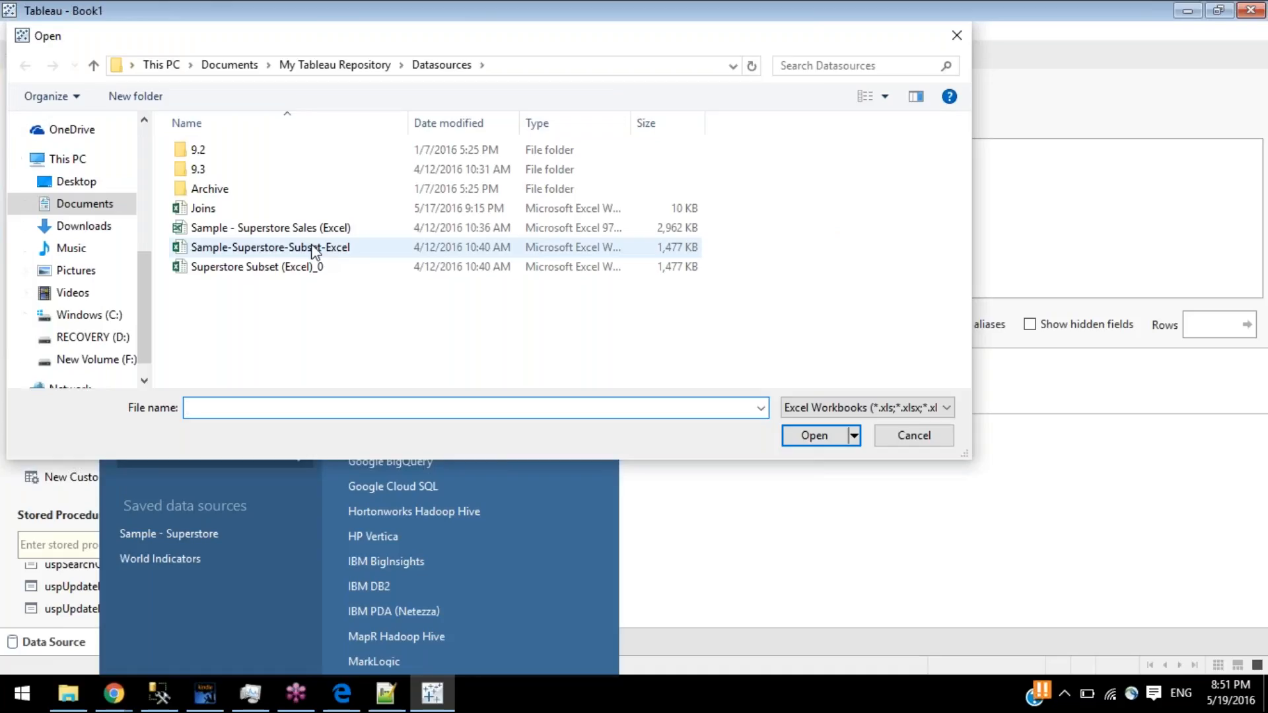
pyautogui.doubleClick(247, 170)
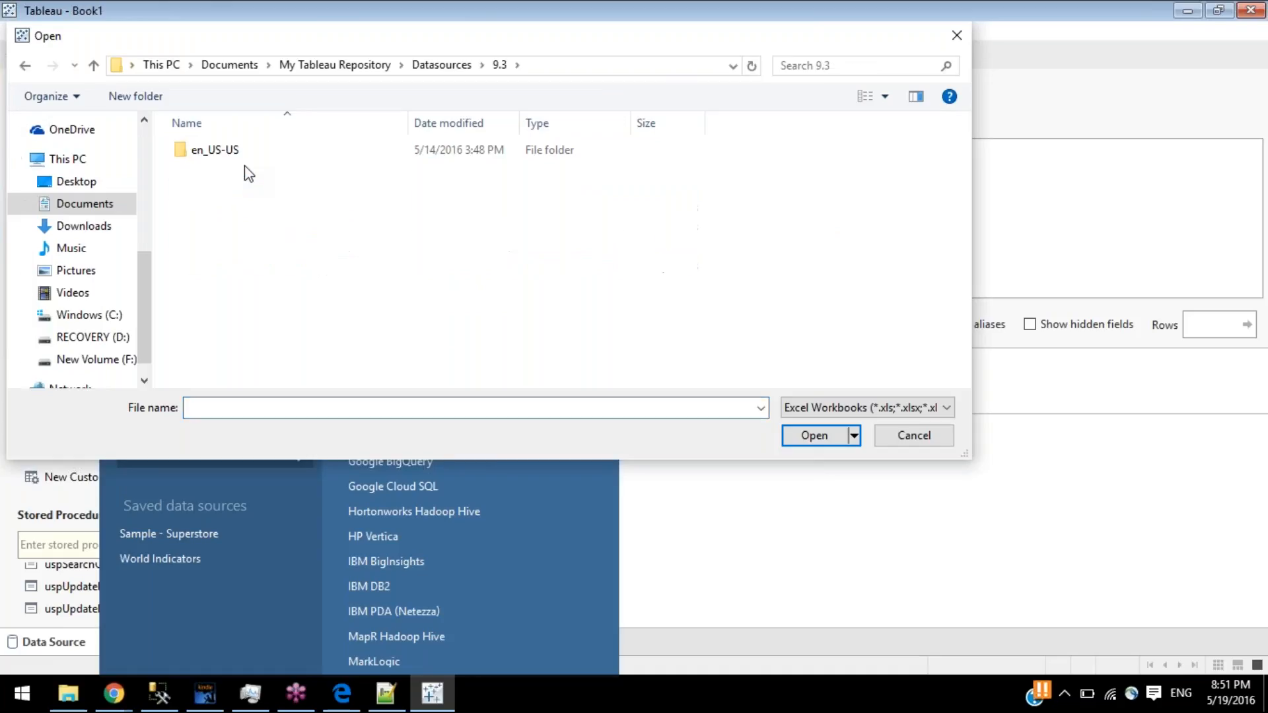
pyautogui.doubleClick(230, 149)
pyautogui.click(226, 154)
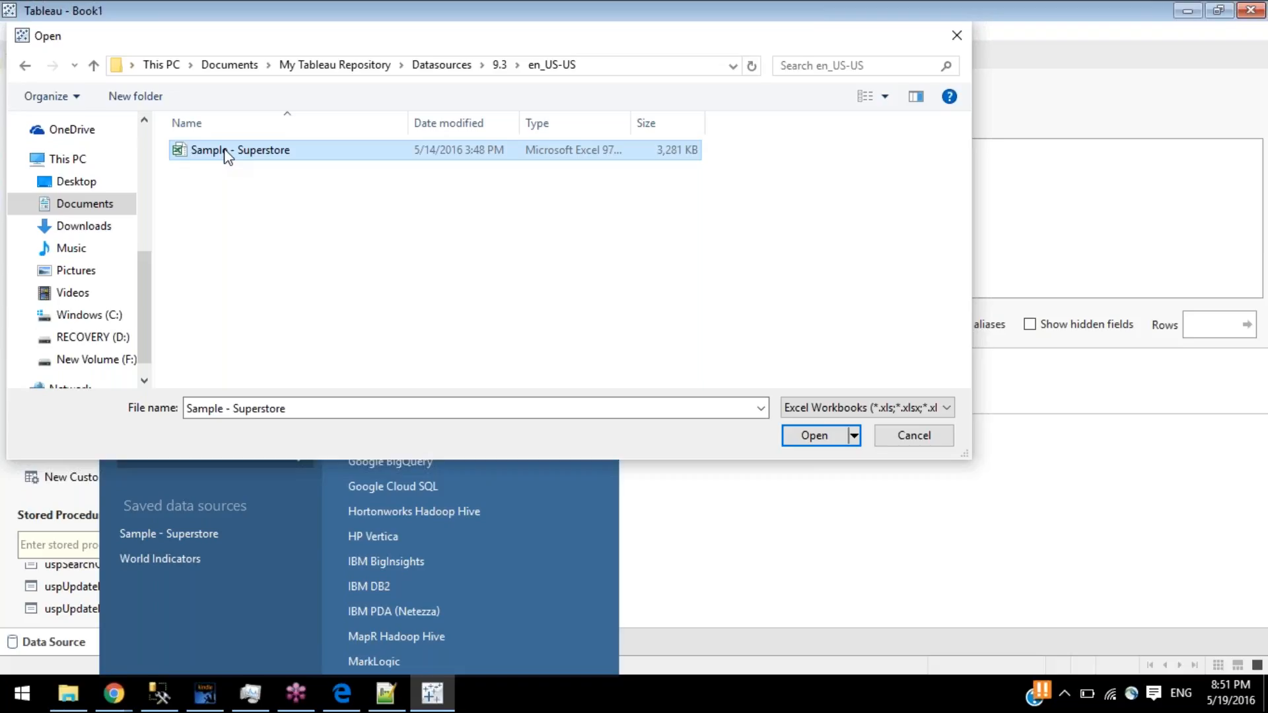
pyautogui.doubleClick(226, 154)
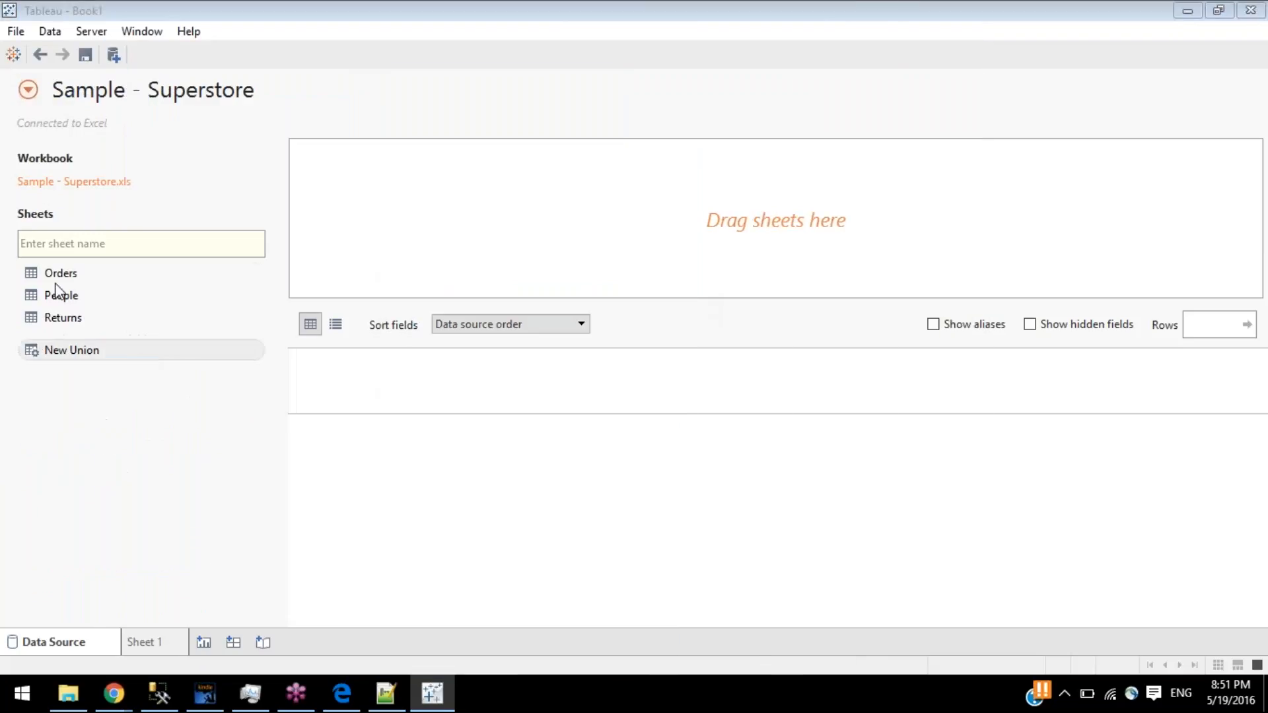
pyautogui.doubleClick(53, 277)
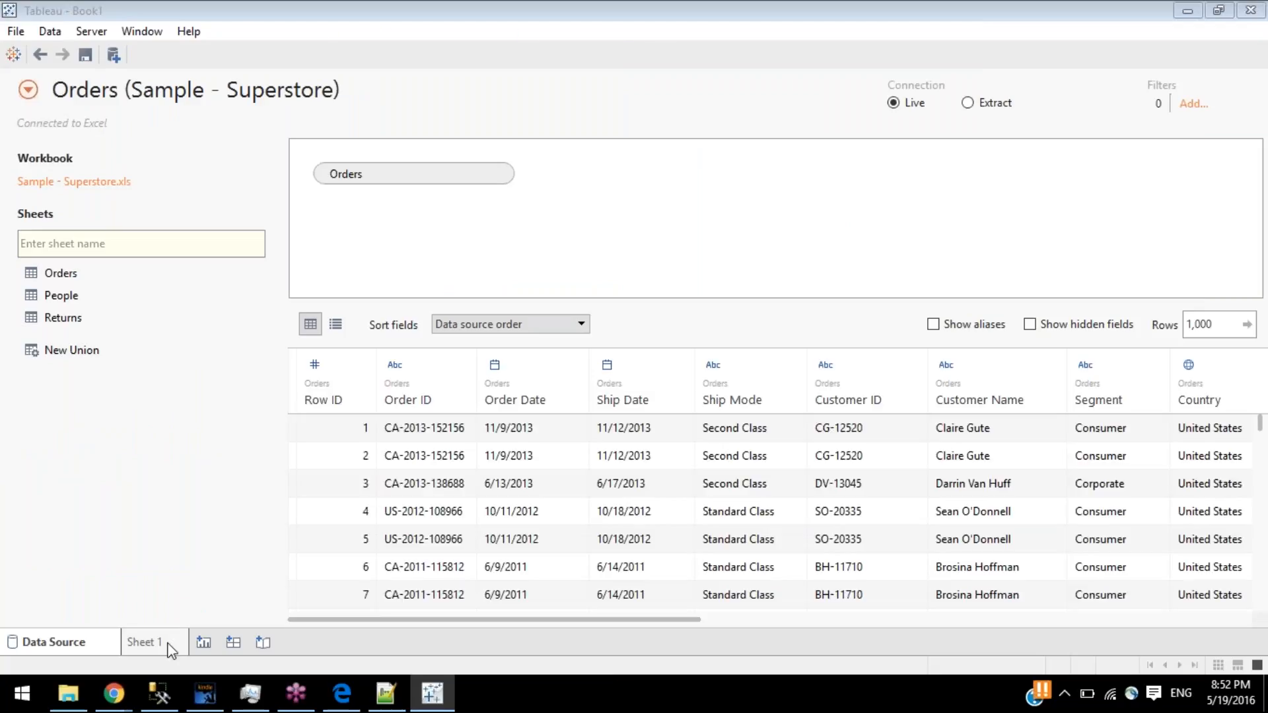
# - Close the Dept_Emp (AdventureWorks2012) data source from Sheet 1
pyautogui.click(168, 645)
pyautogui.rightClick(89, 102)
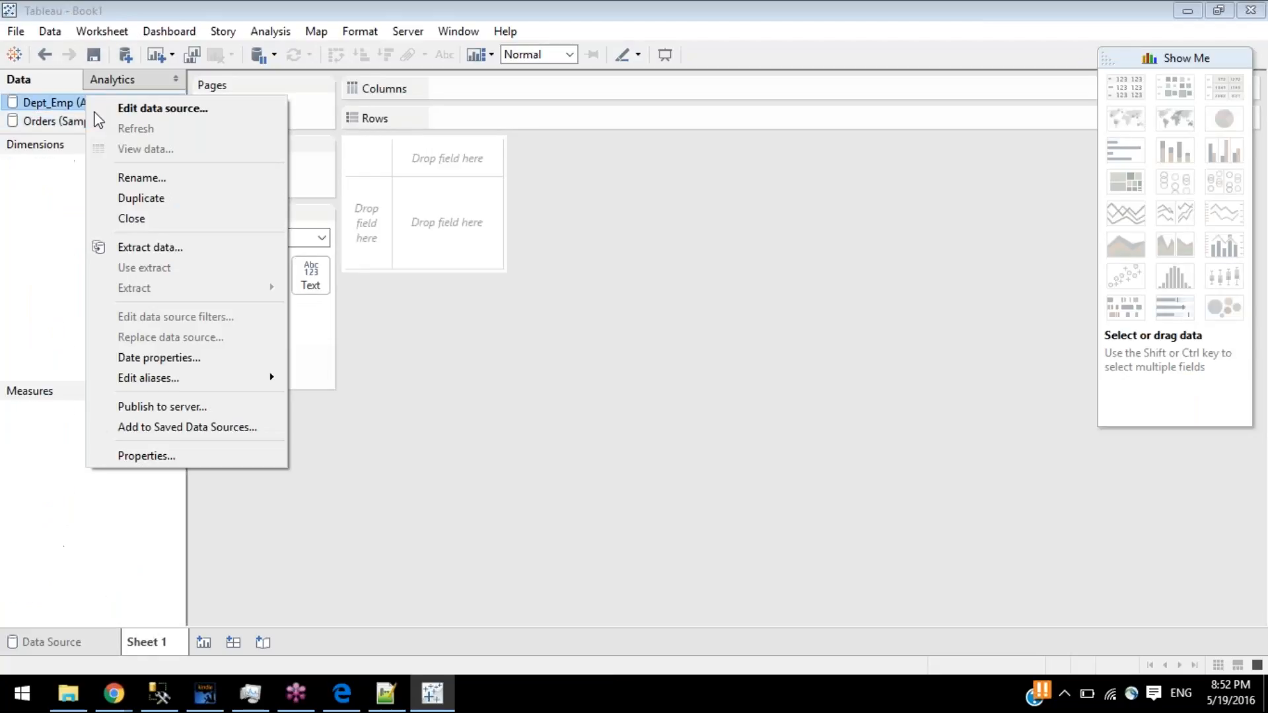
pyautogui.click(156, 220)
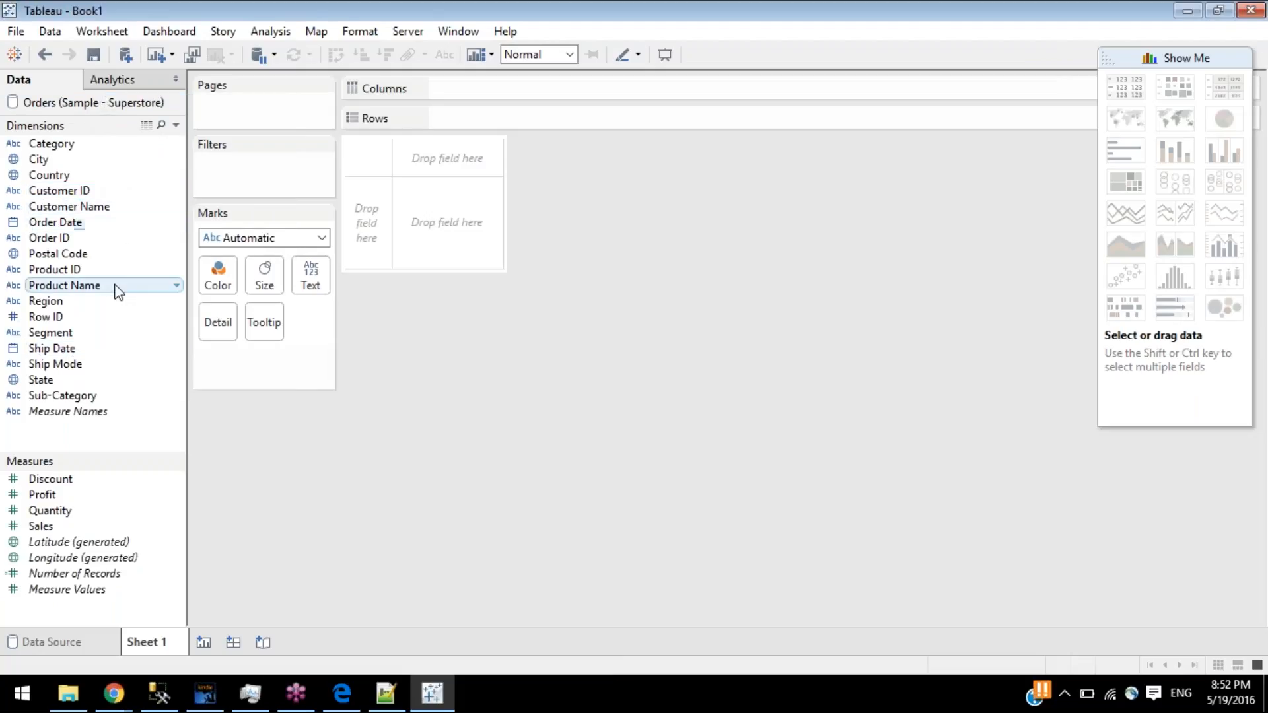
# - Open the Orders (Sample - Superstore) data source for editing and rename it Orders
pyautogui.rightClick(67, 102)
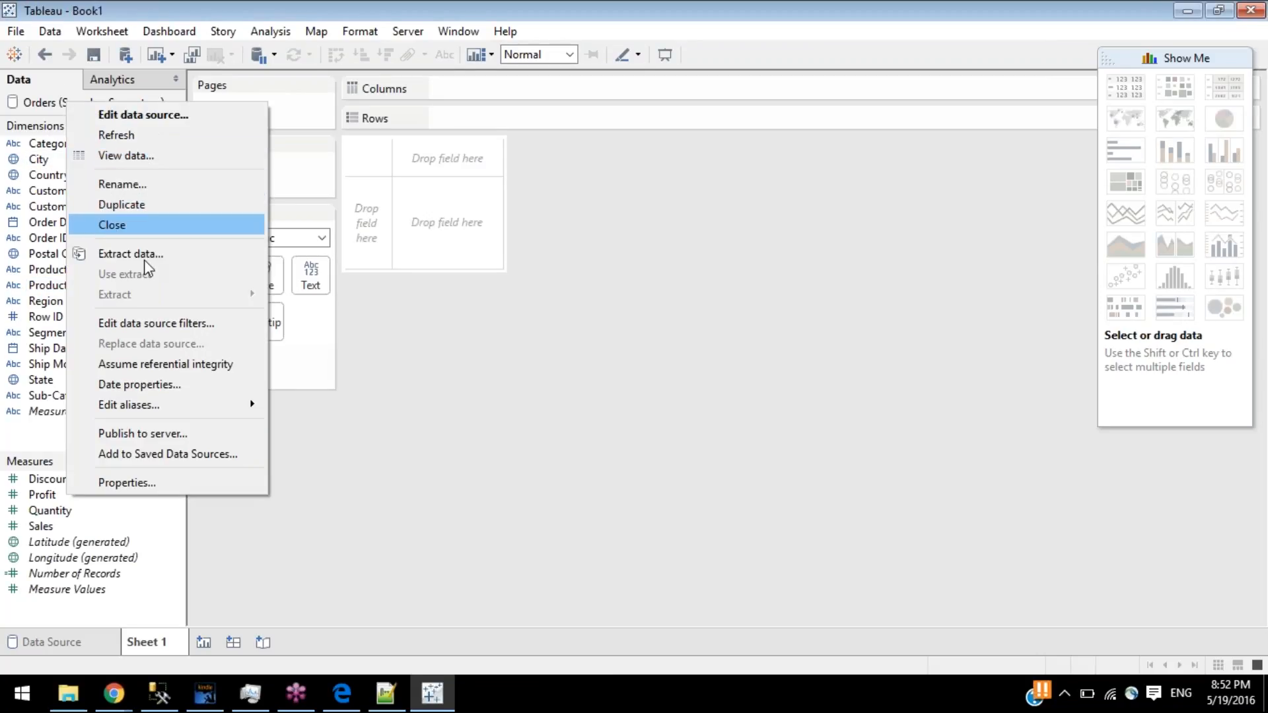
pyautogui.click(180, 116)
pyautogui.click(134, 93)
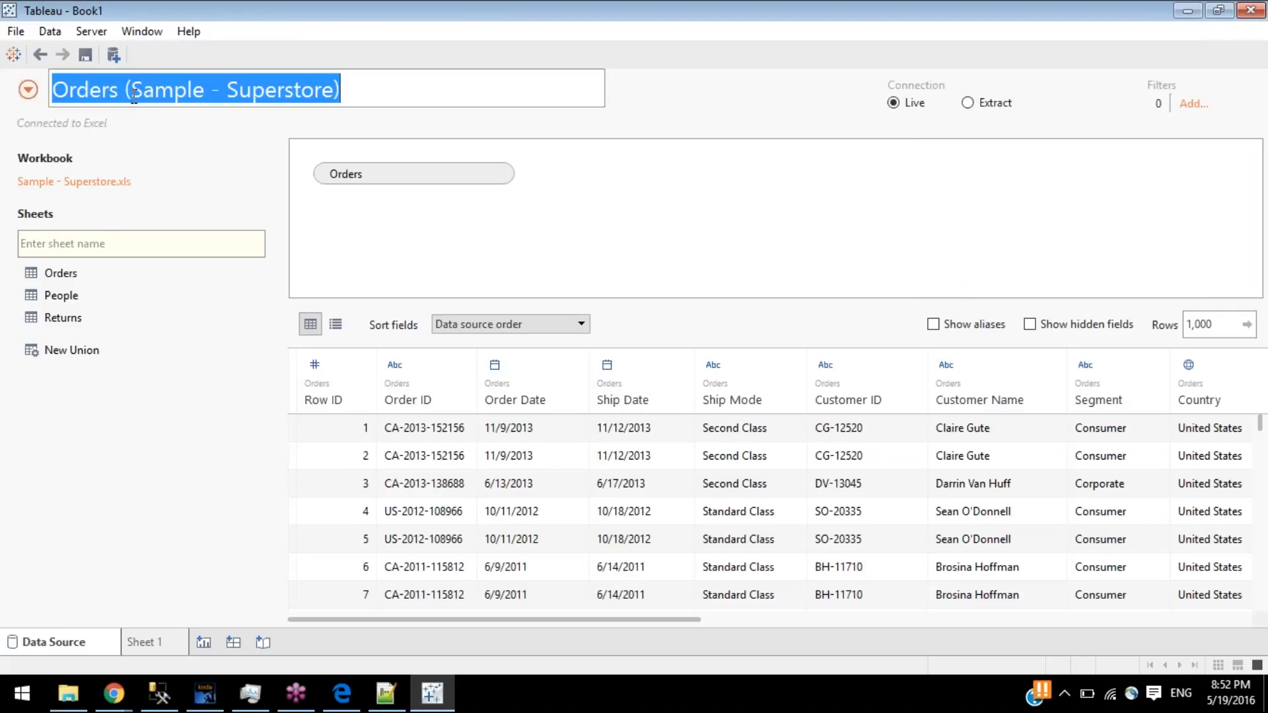
pyautogui.write('Orders')
pyautogui.press('Return')
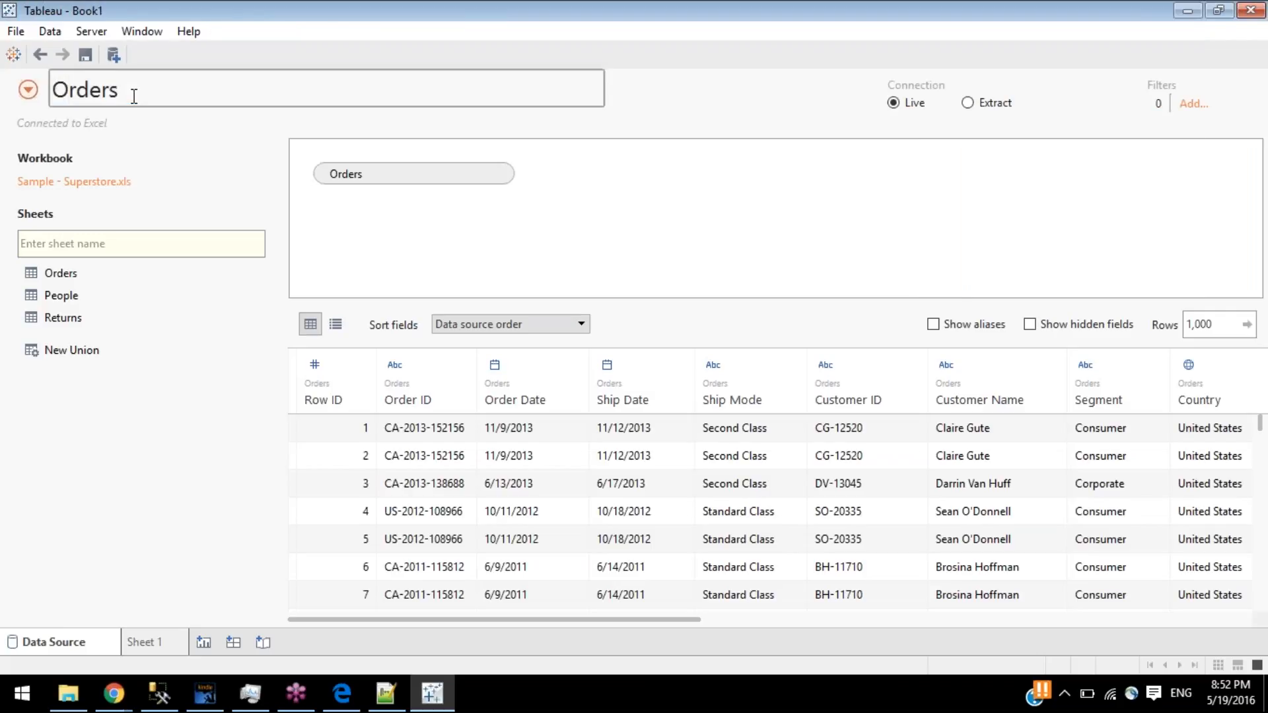
# - Switch to the training plan PDF in Edge and highlight the "Connecting to MS SQL Server Database" section with item 10
pyautogui.click(341, 693)
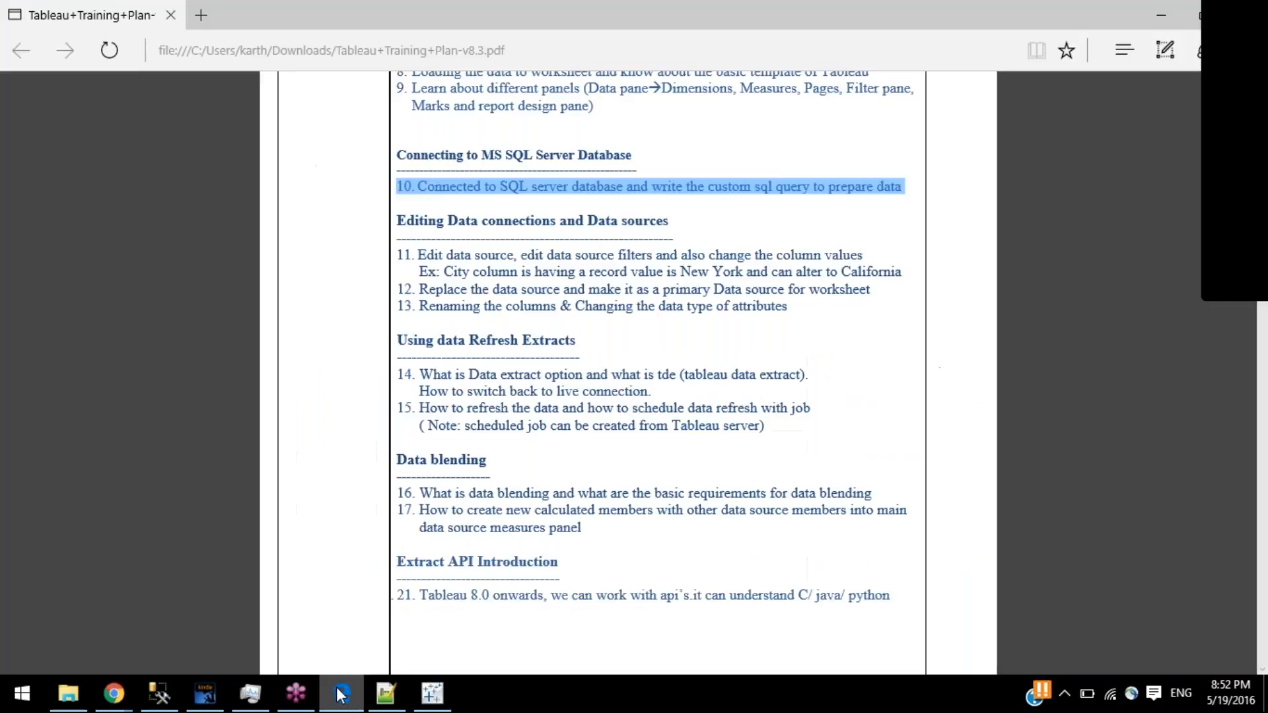
pyautogui.click(399, 186)
pyautogui.moveTo(400, 158); pyautogui.dragTo(926, 193)
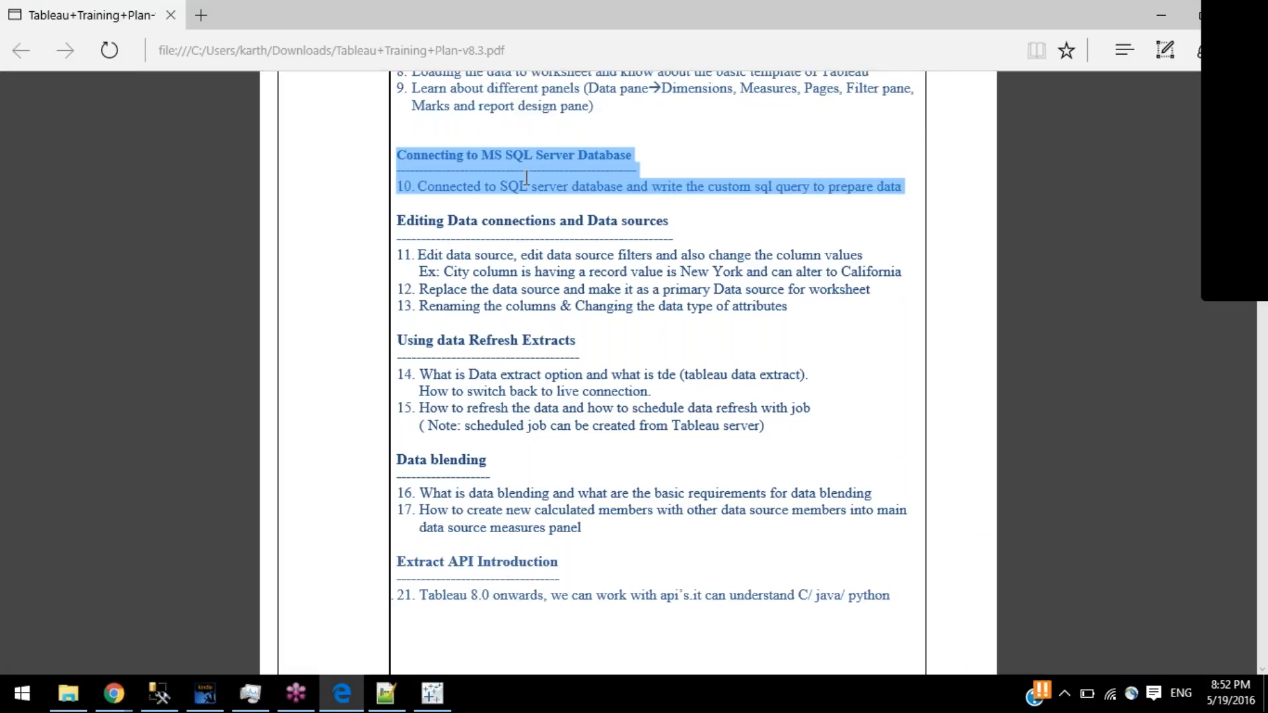
# - Highlight the "Editing Data connections and Data sources" heading and item 11 on editing data sources, filters and column values
pyautogui.scroll(-1, 526, 179)
pyautogui.click(501, 197)
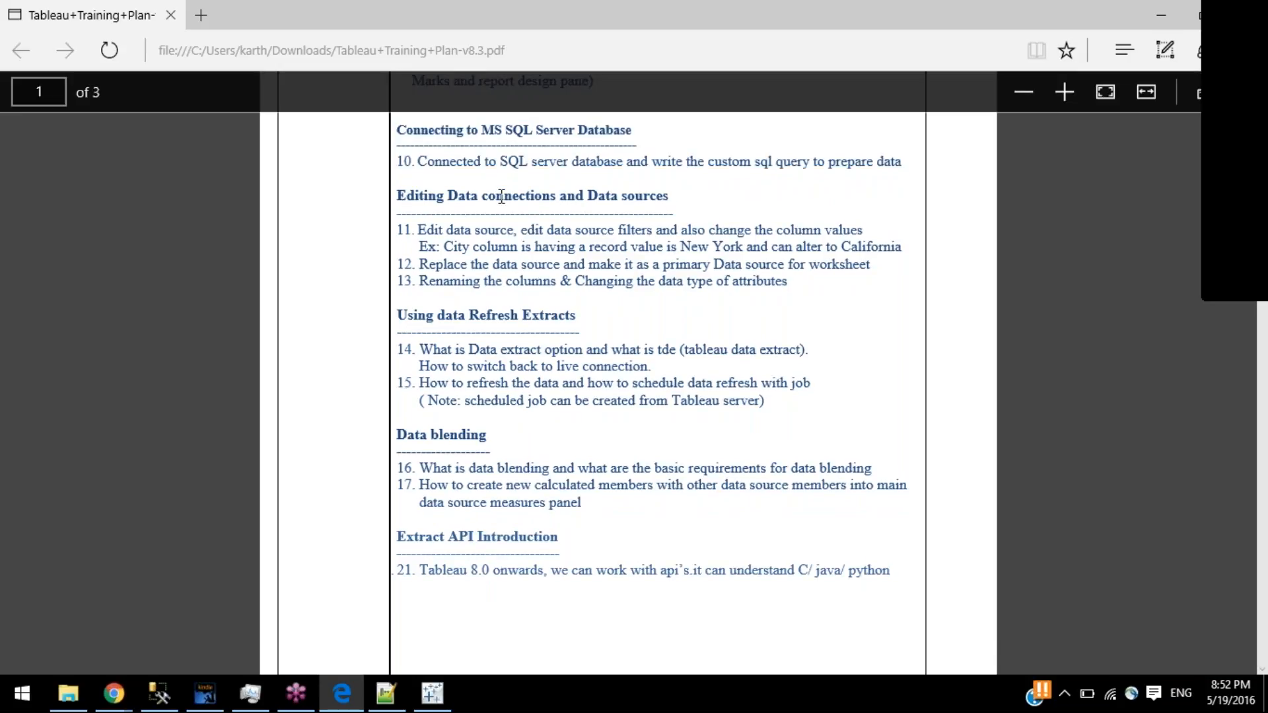
pyautogui.moveTo(501, 197); pyautogui.dragTo(645, 205)
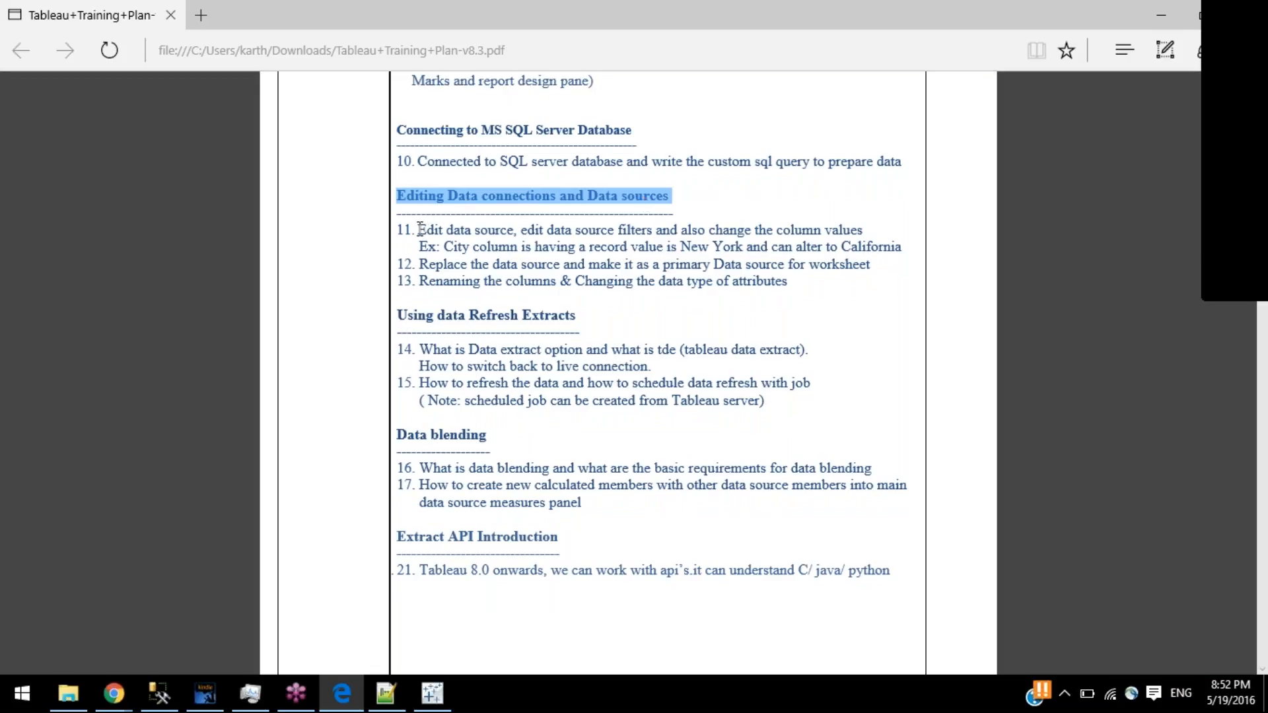
pyautogui.moveTo(424, 228); pyautogui.dragTo(644, 234)
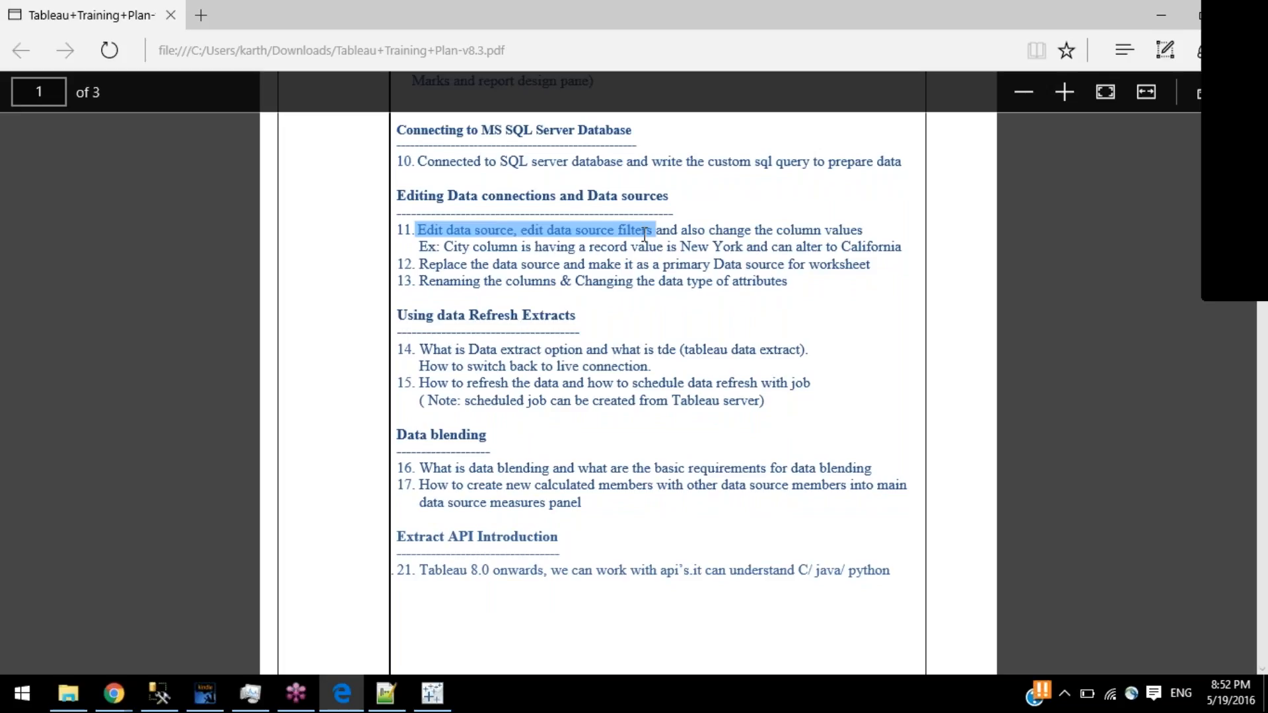
pyautogui.keyDown('shift'); pyautogui.click(870, 233); pyautogui.keyUp('shift')
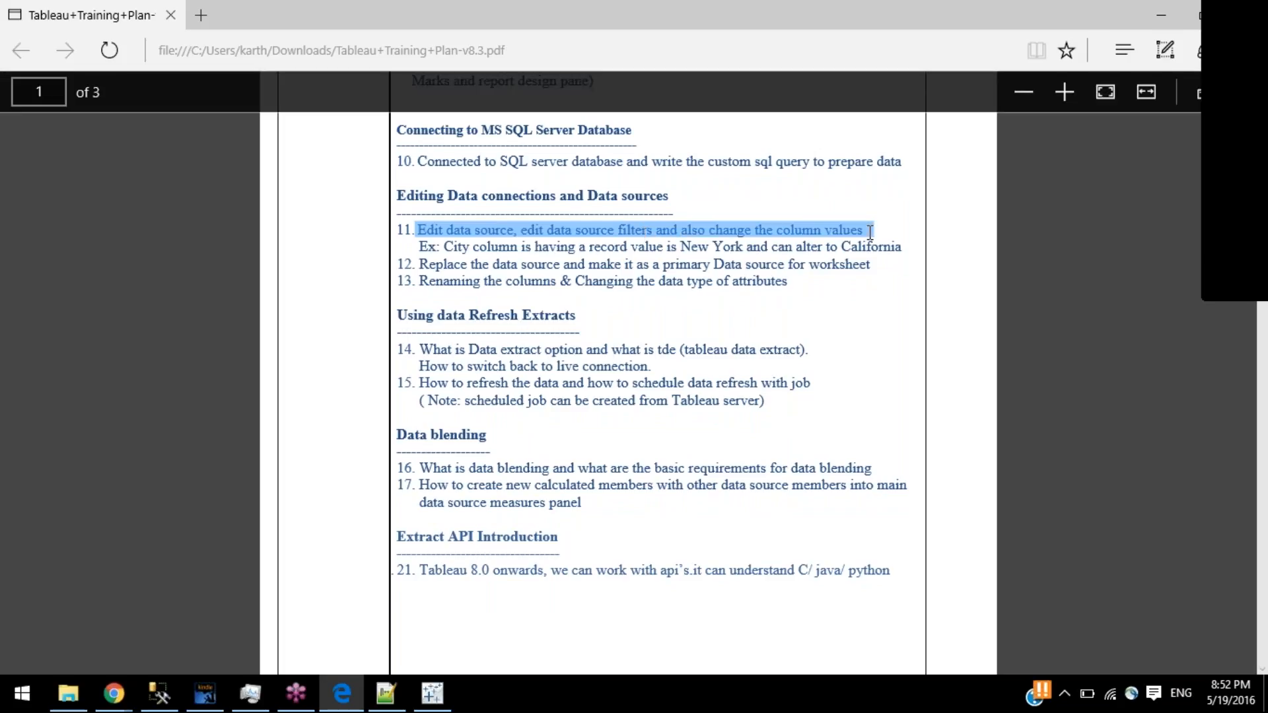
pyautogui.keyDown('shift'); pyautogui.click(916, 247); pyautogui.keyUp('shift')
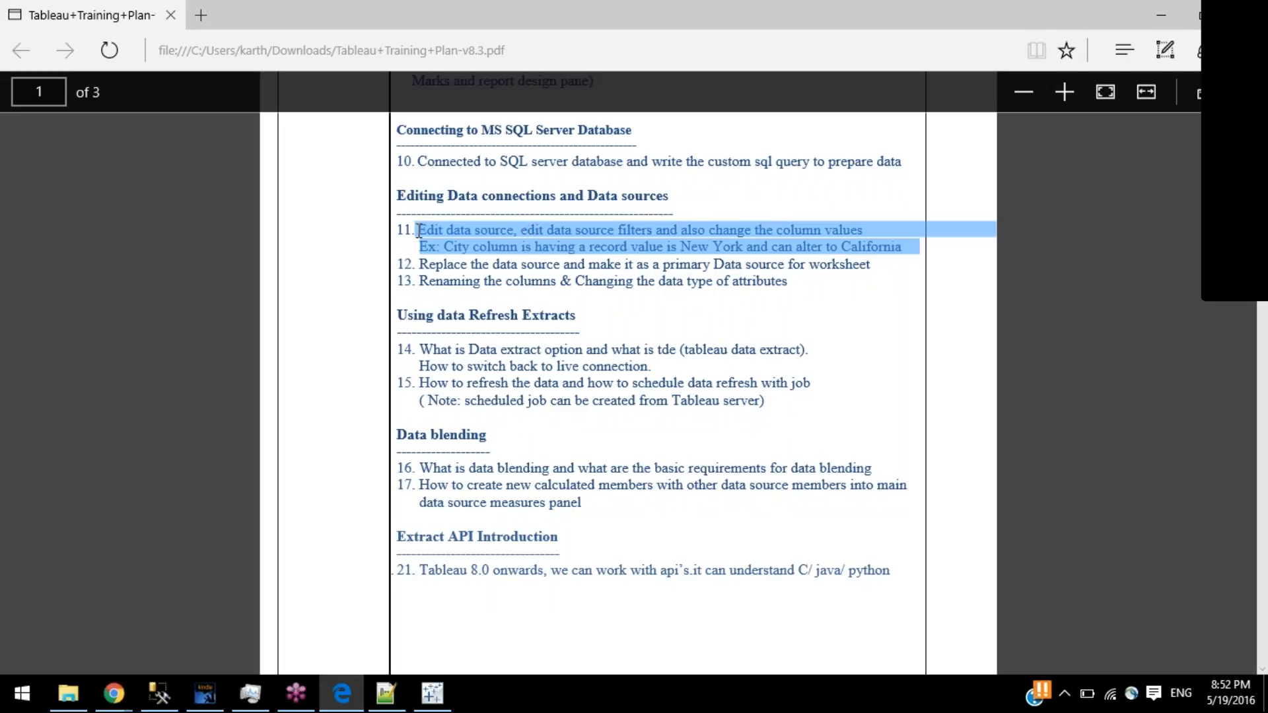
pyautogui.moveTo(418, 230); pyautogui.dragTo(508, 230)
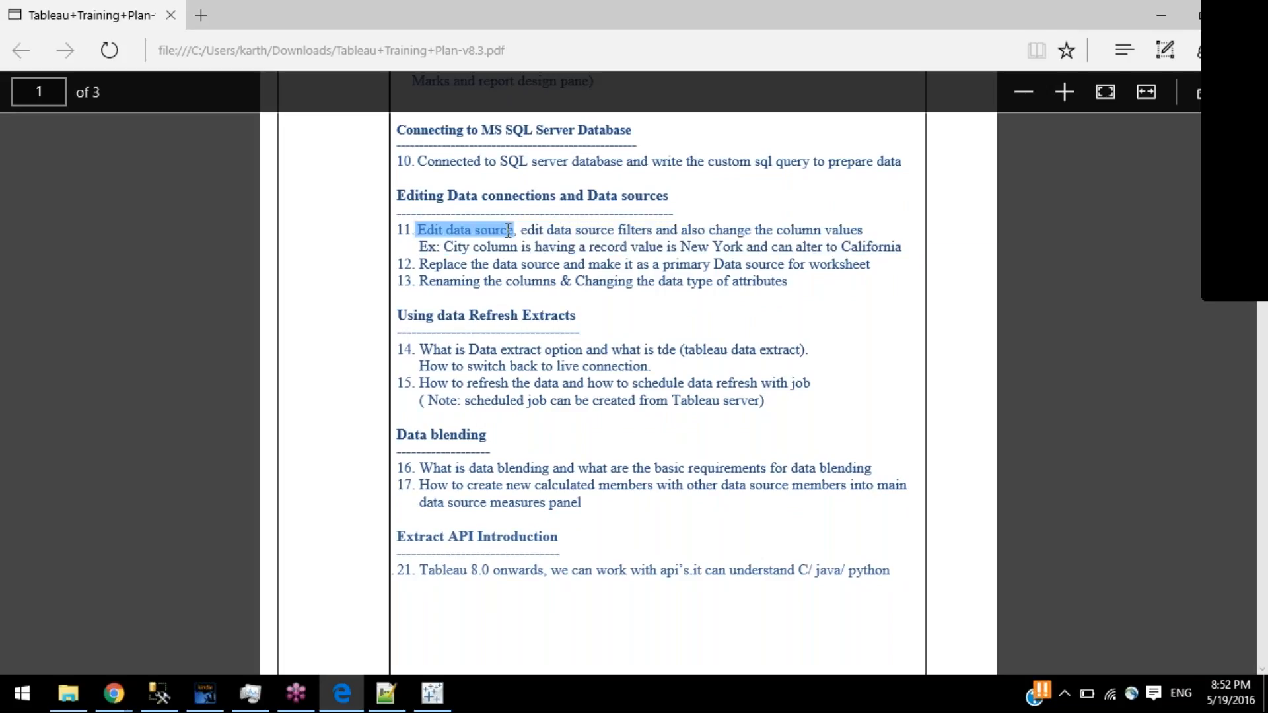
# - Switch back to Tableau and change the Row ID column's data type to Number (Decimal)
pyautogui.hotkey('alt', 'Tab')
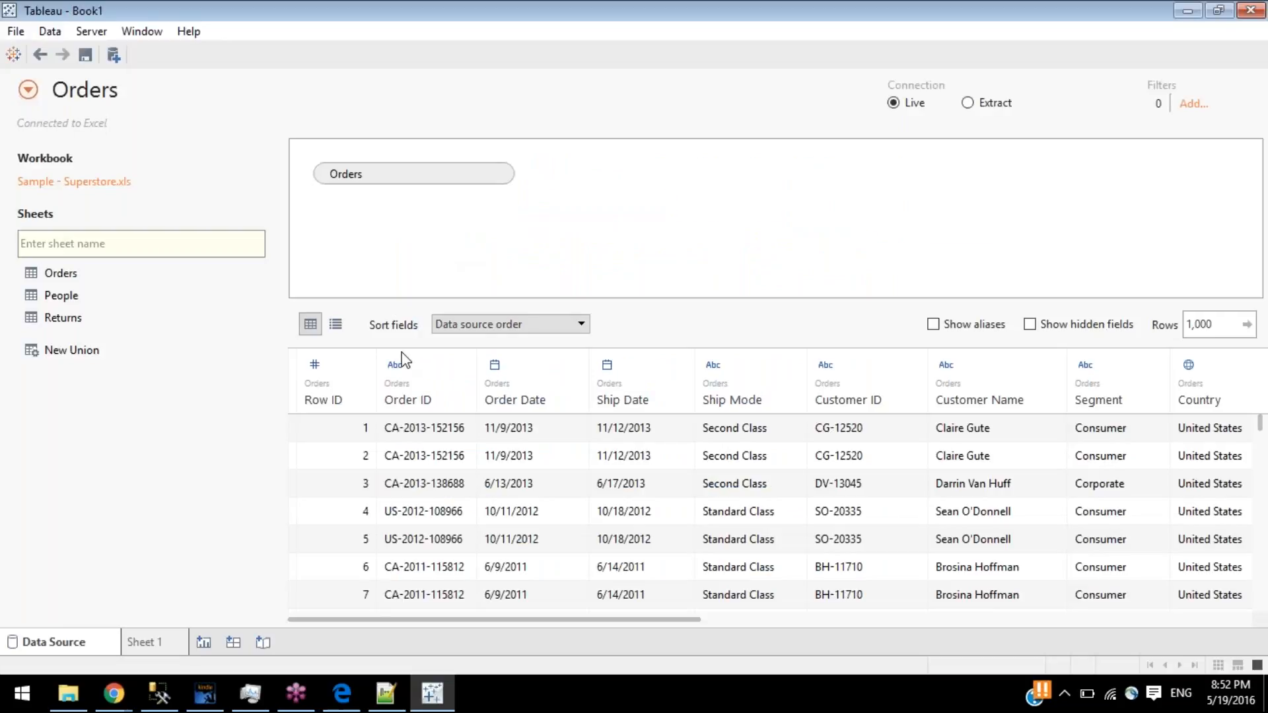
pyautogui.click(314, 365)
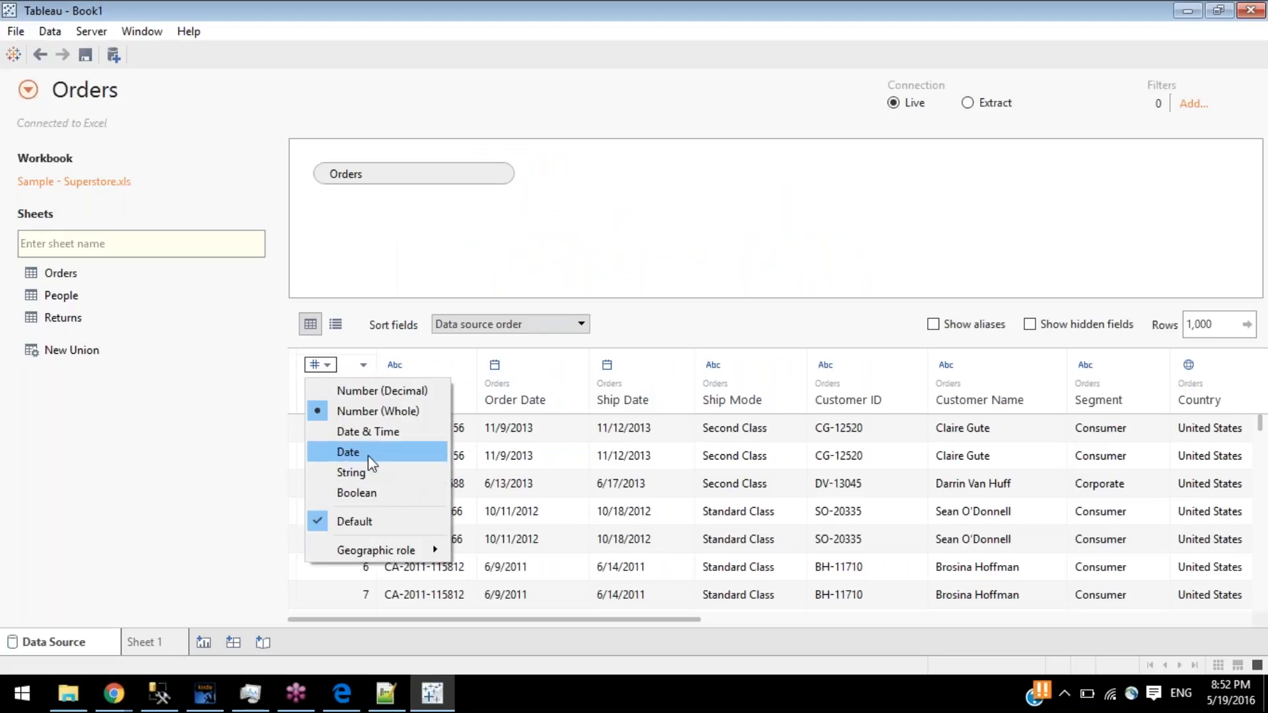
pyautogui.click(370, 391)
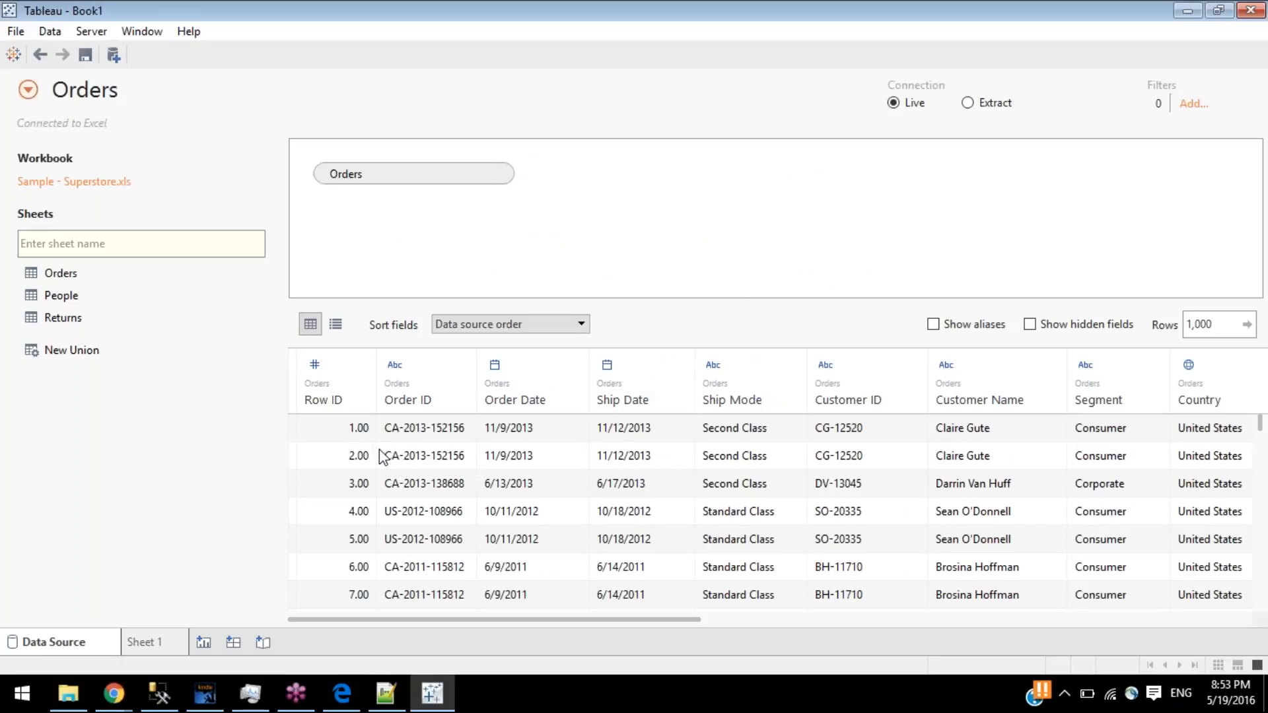
# - Set the Row ID column's data type to Number (Whole)
pyautogui.click(316, 365)
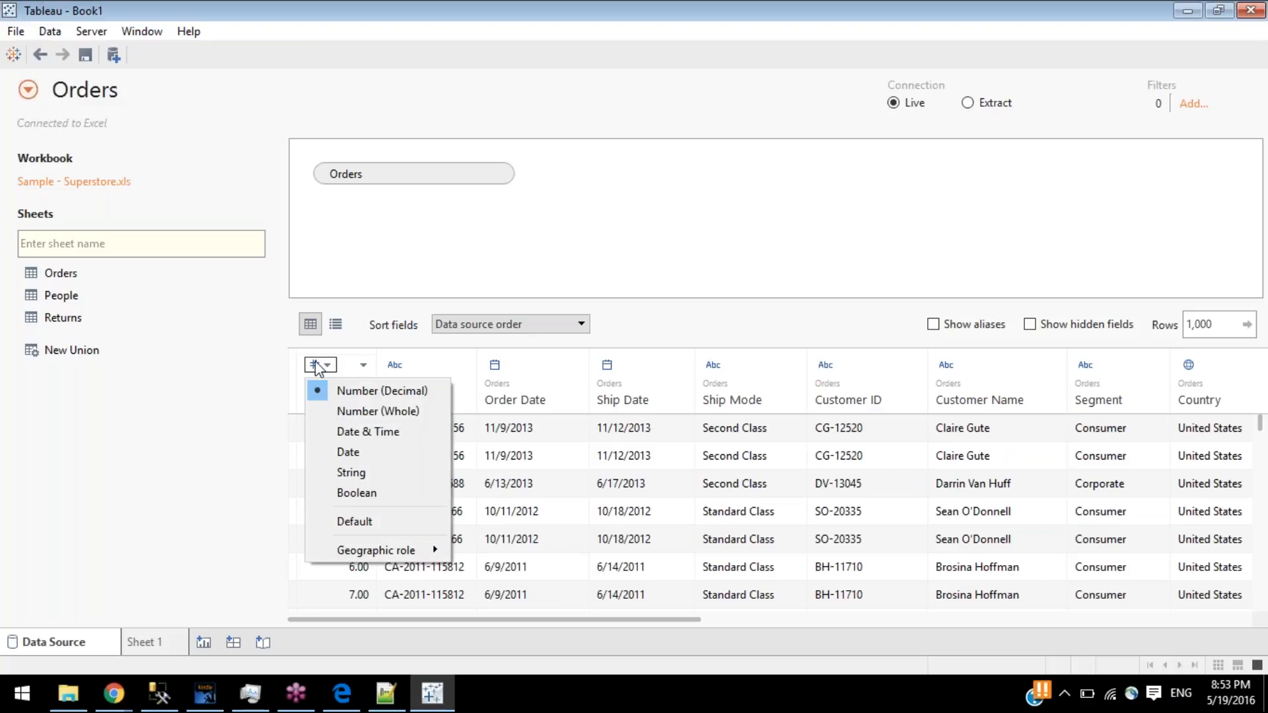
pyautogui.click(346, 414)
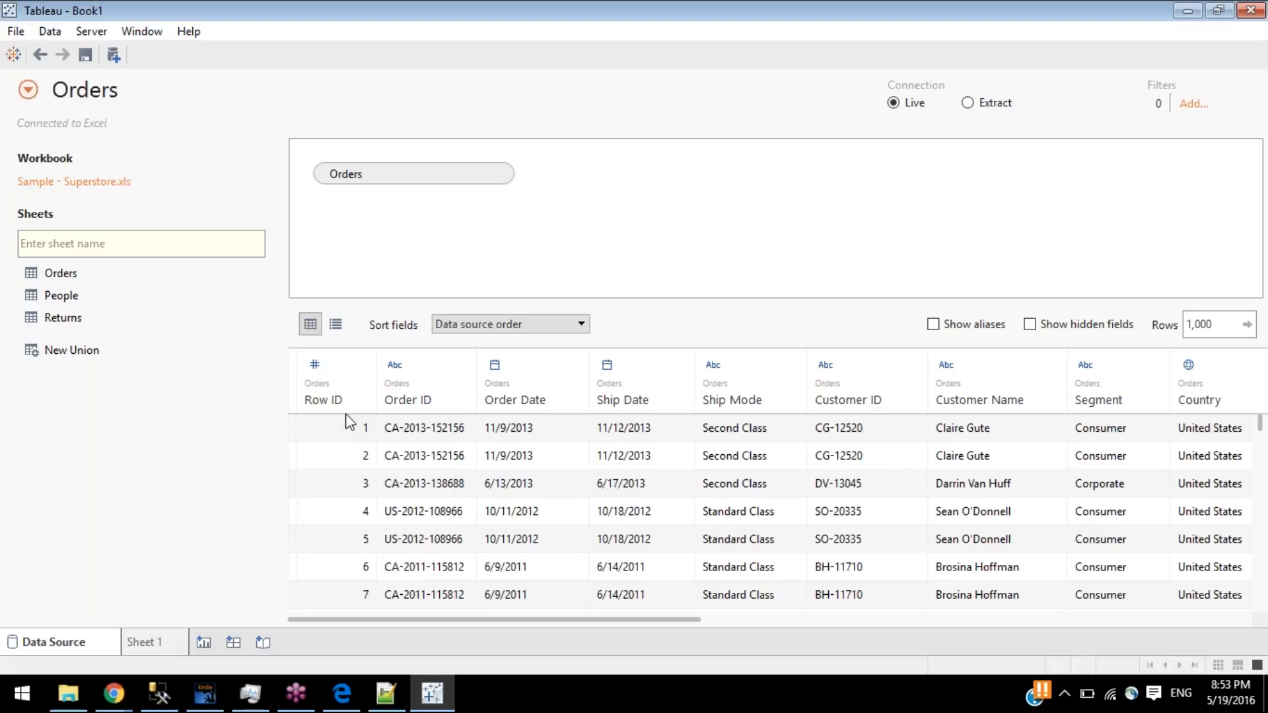
# - Check item 11 in the training plan PDF, then return to Tableau and try adding a data source filter on Order Date
pyautogui.click(444, 706)
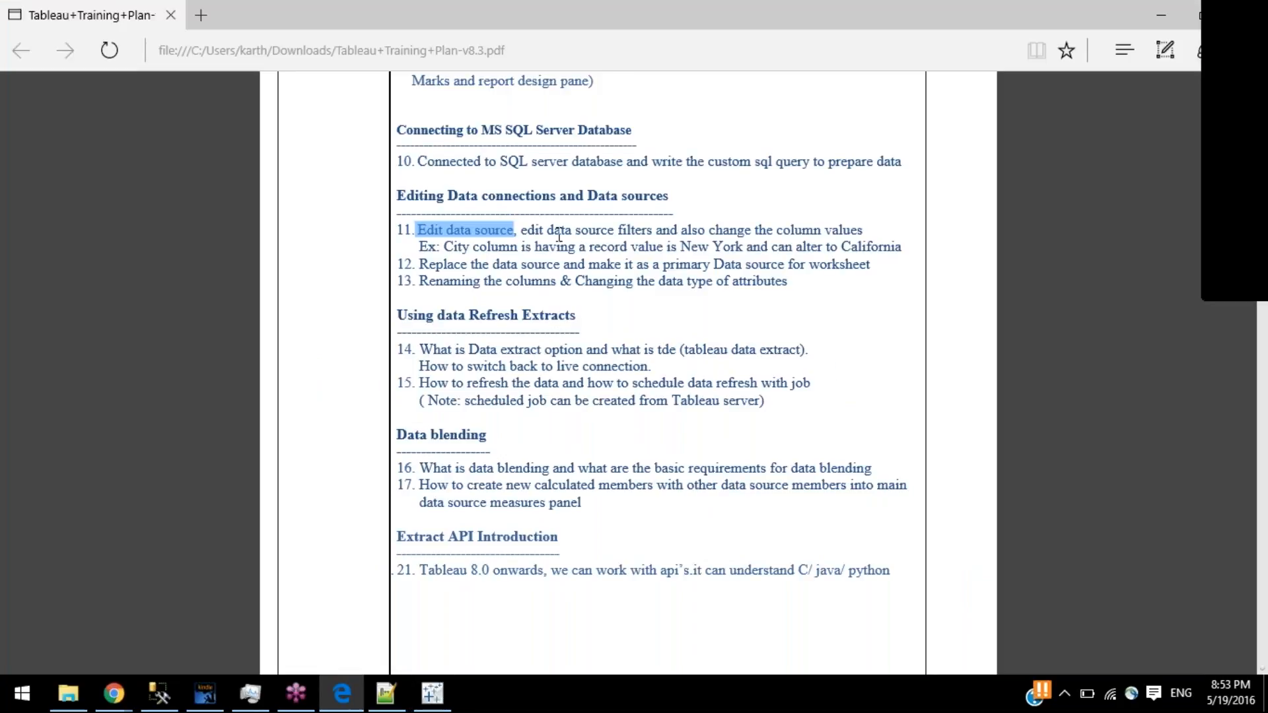
pyautogui.click(433, 694)
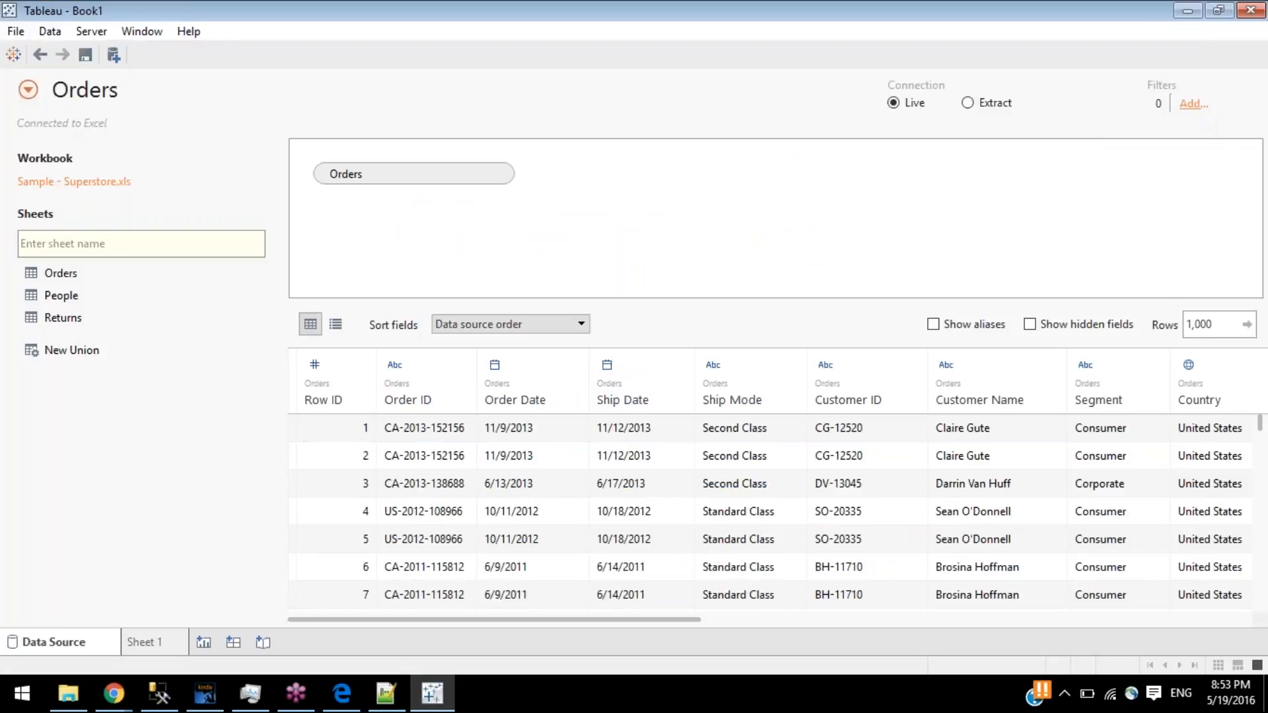
pyautogui.click(1193, 104)
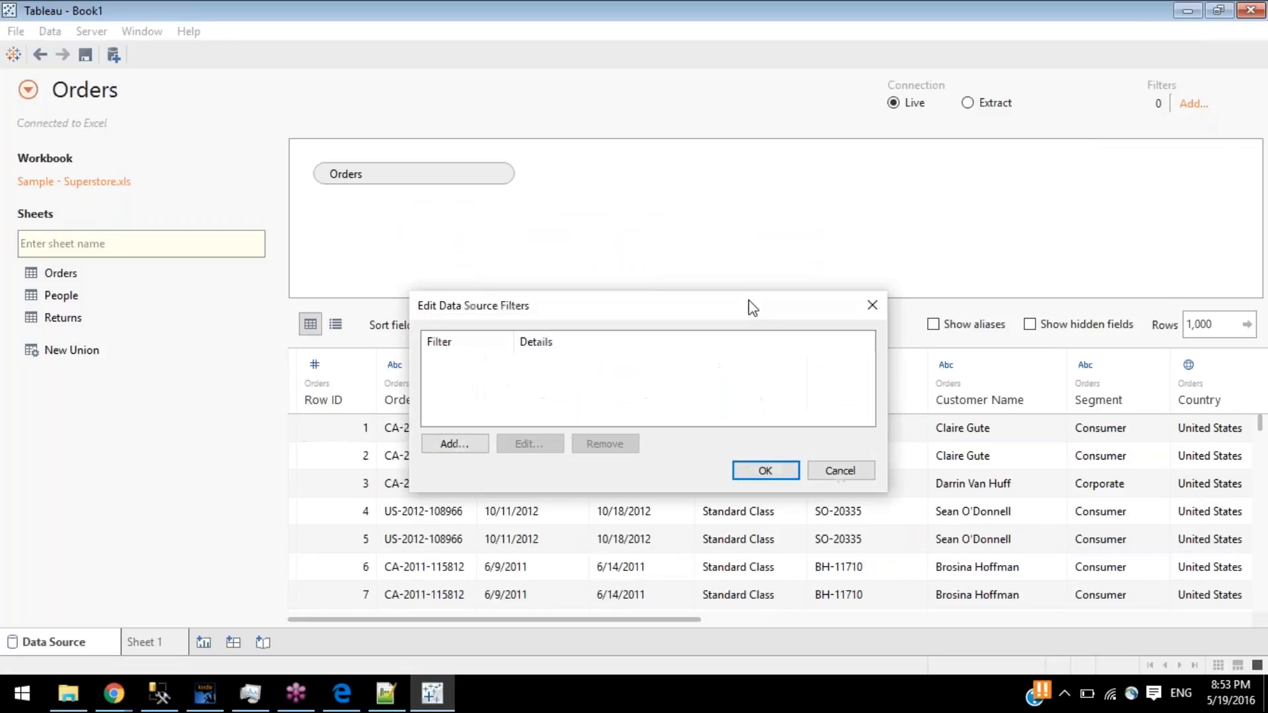
pyautogui.click(448, 443)
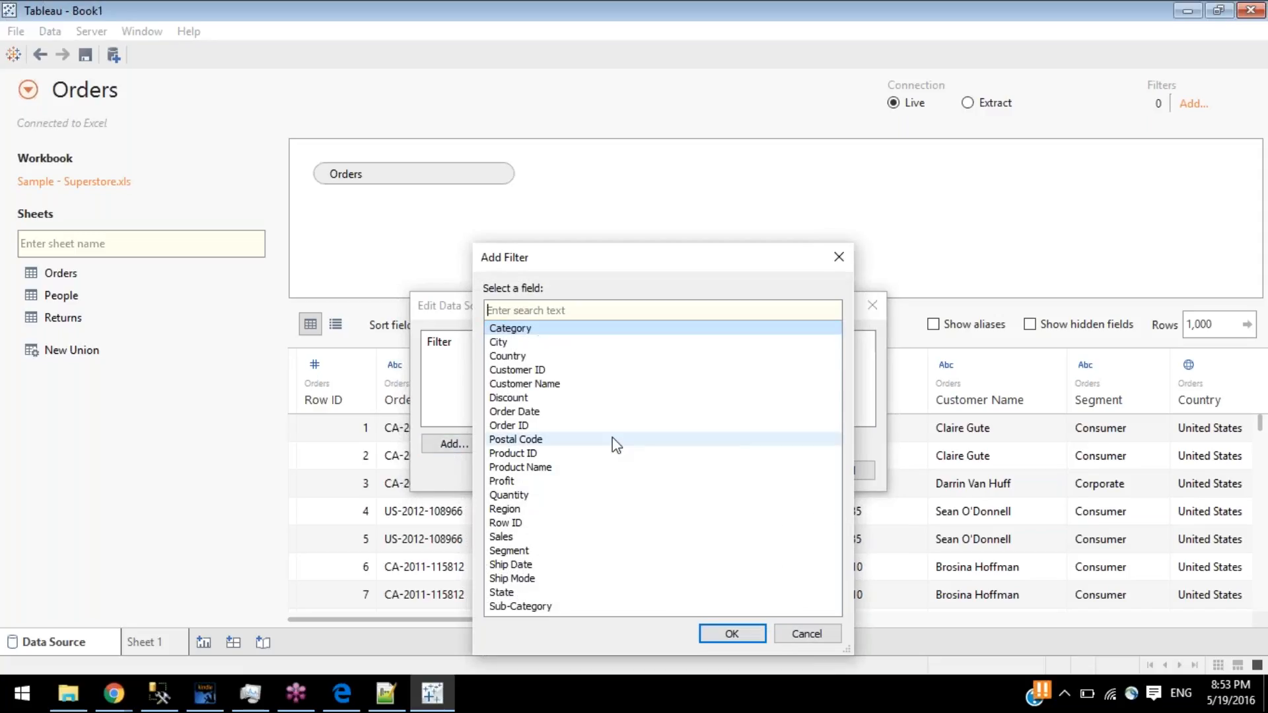
pyautogui.click(592, 408)
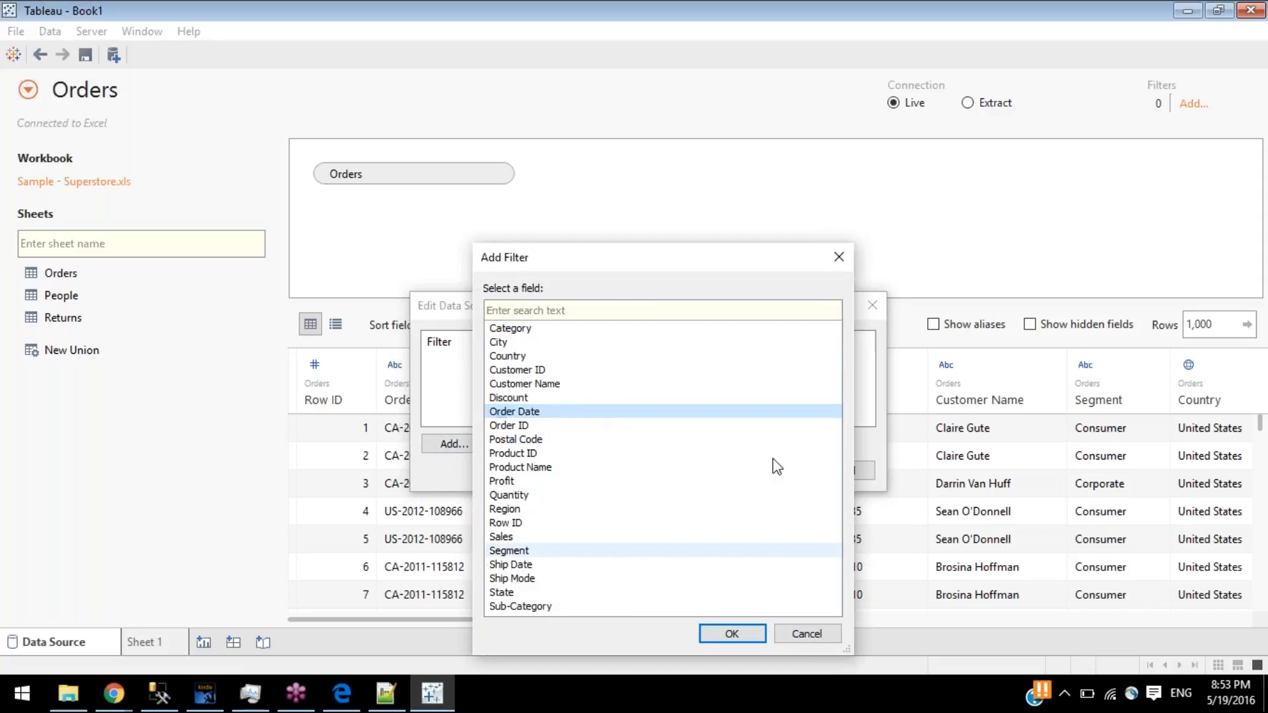
pyautogui.click(796, 637)
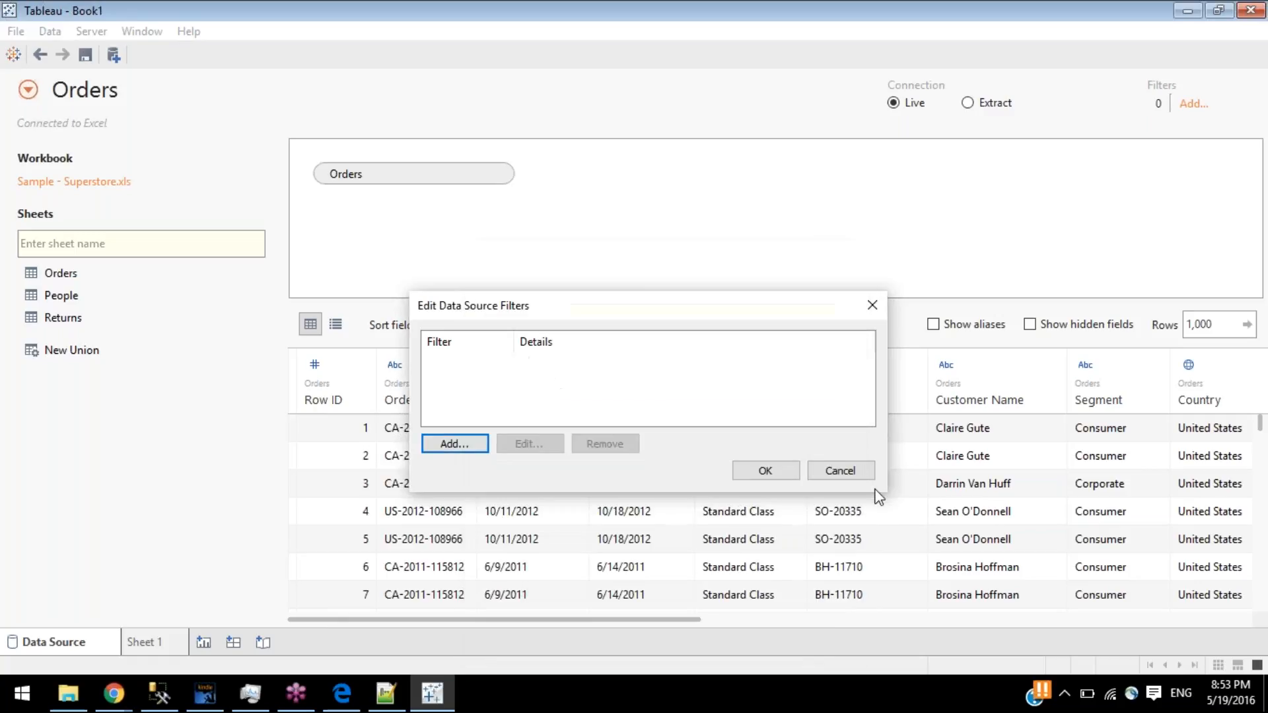
pyautogui.click(852, 473)
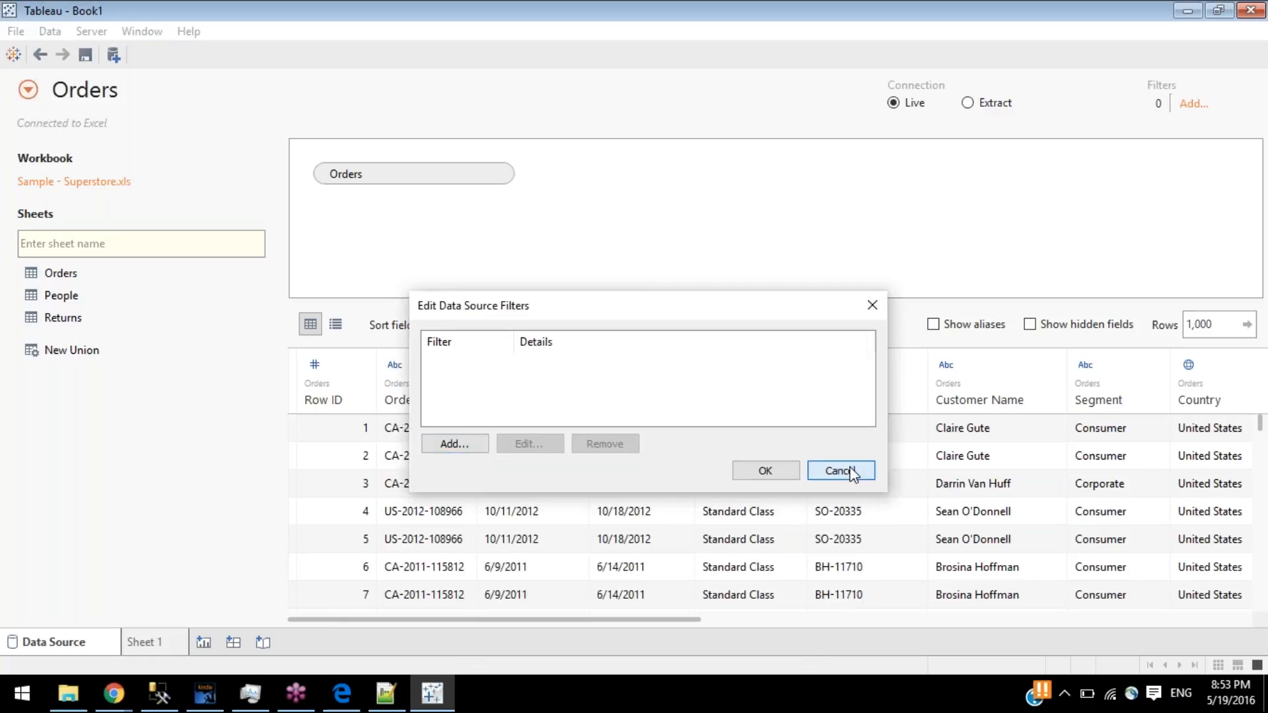
# - Check the training plan PDF again, return to Tableau and give the Ship Mode member Second Class the alias Secondary Class
pyautogui.click(341, 693)
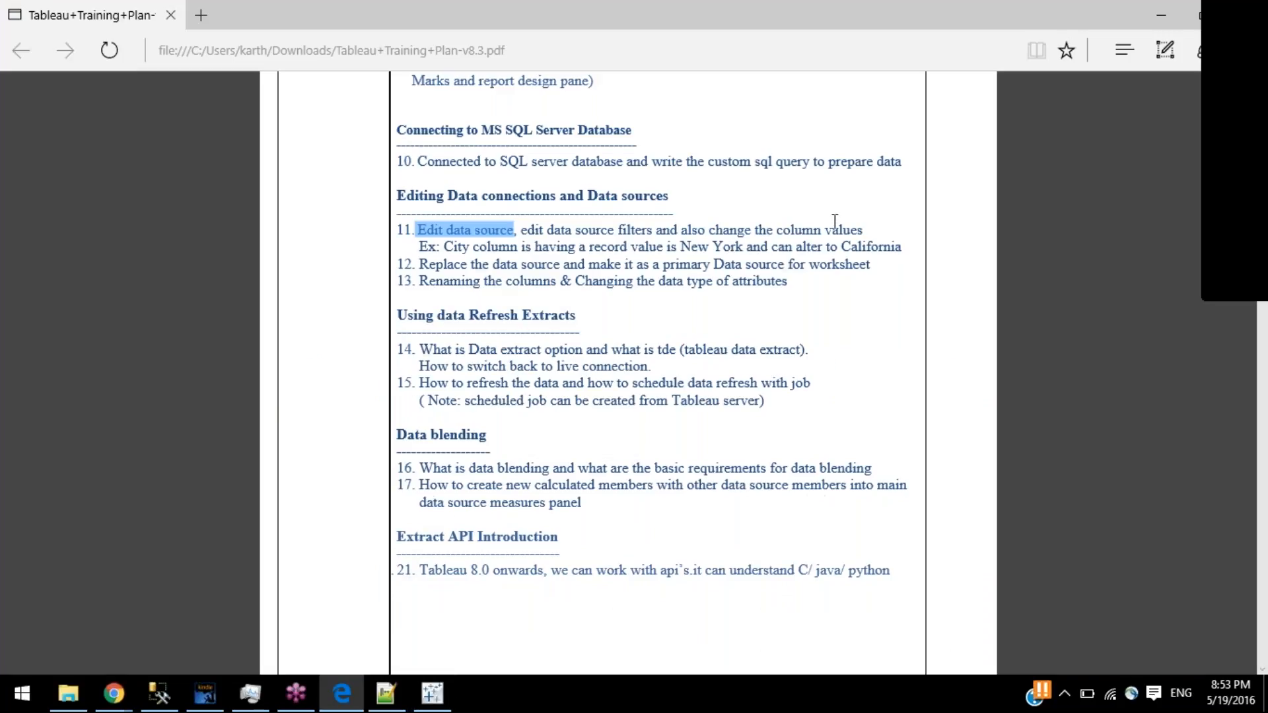
pyautogui.click(434, 693)
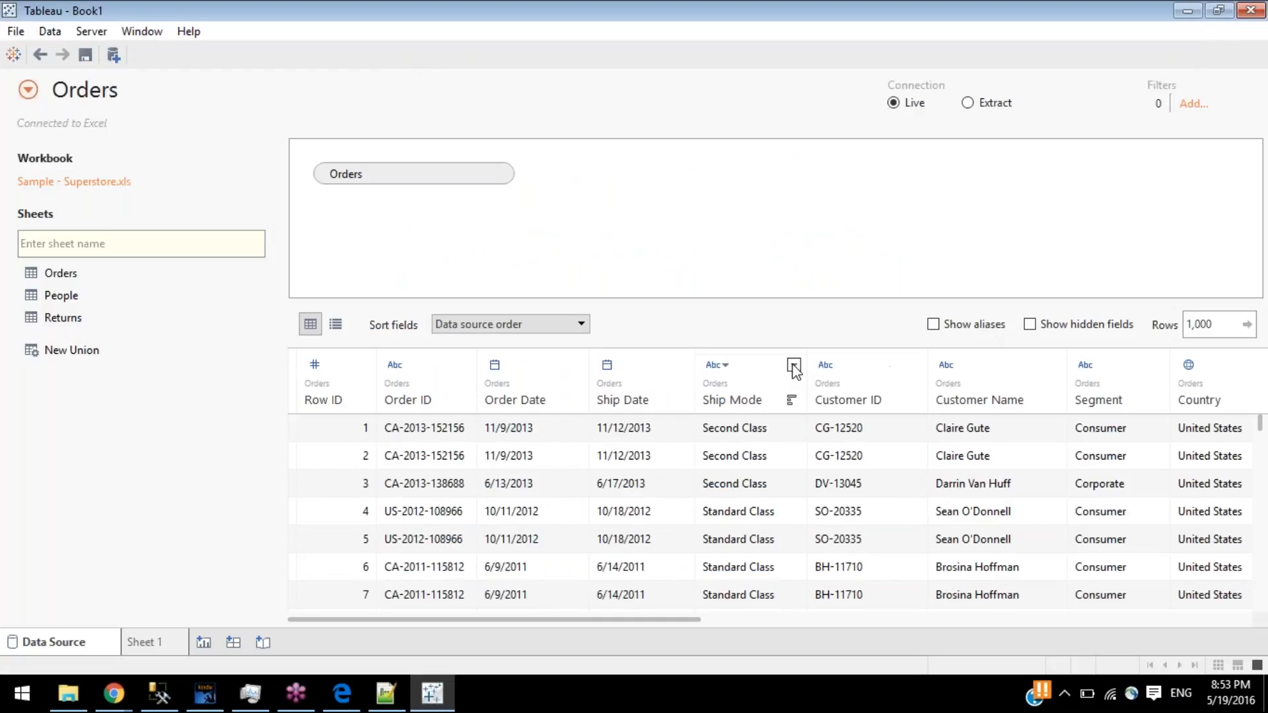
pyautogui.click(729, 438)
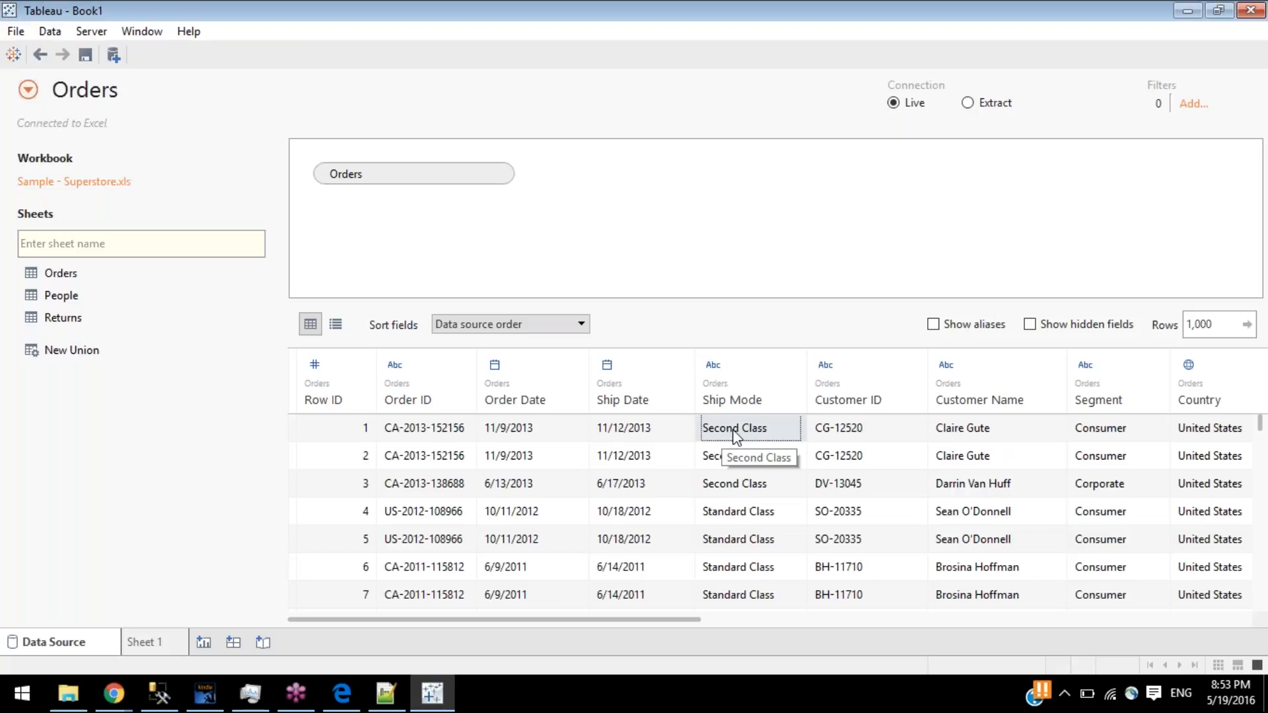
pyautogui.click(794, 365)
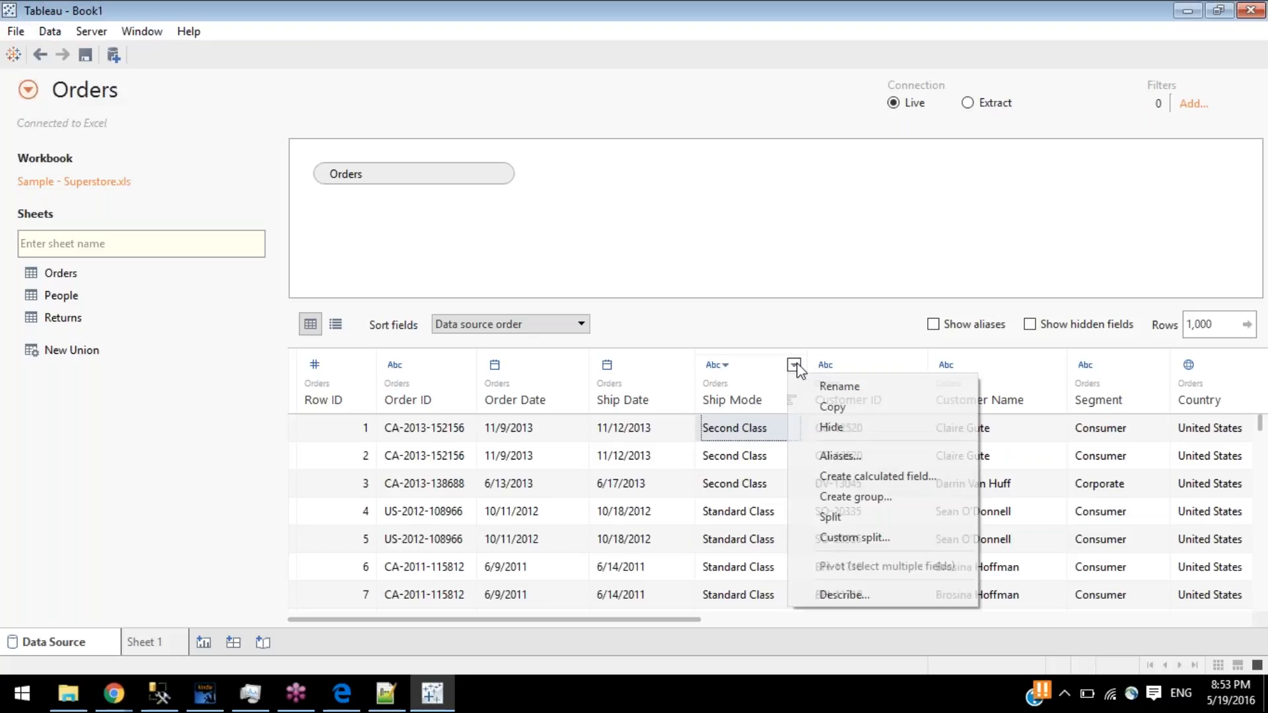
pyautogui.click(842, 457)
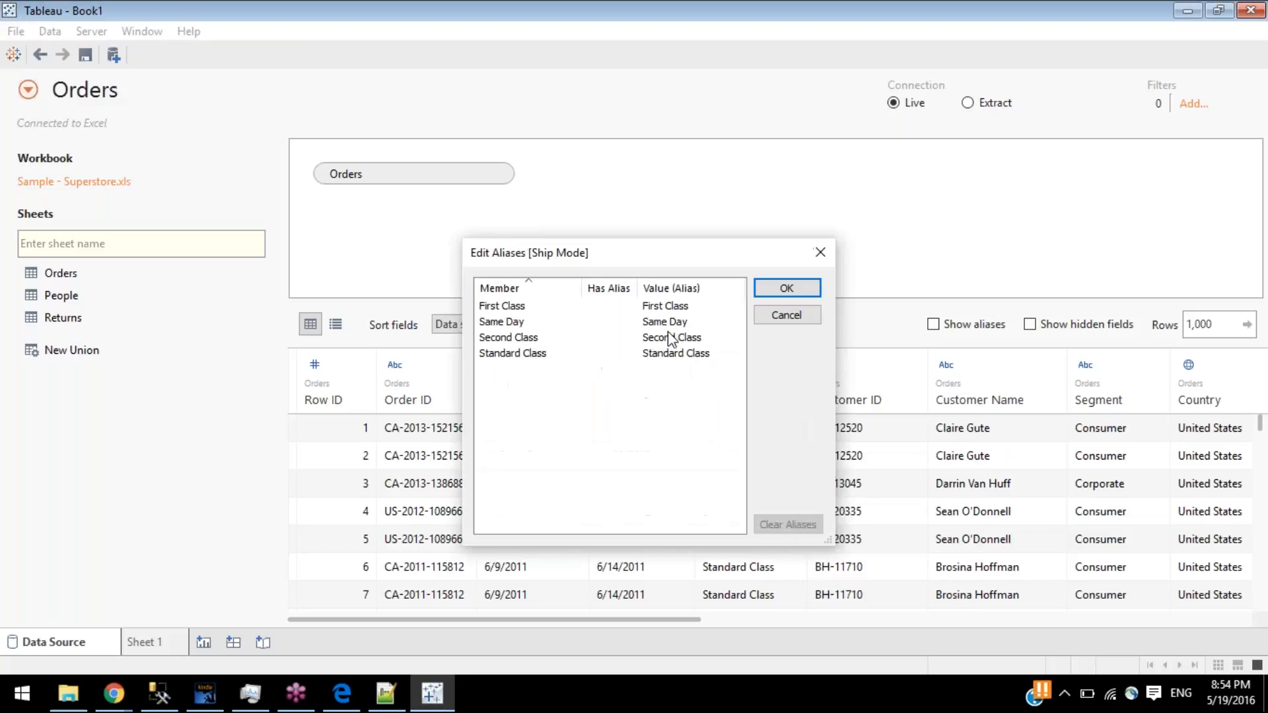
pyautogui.doubleClick(672, 338)
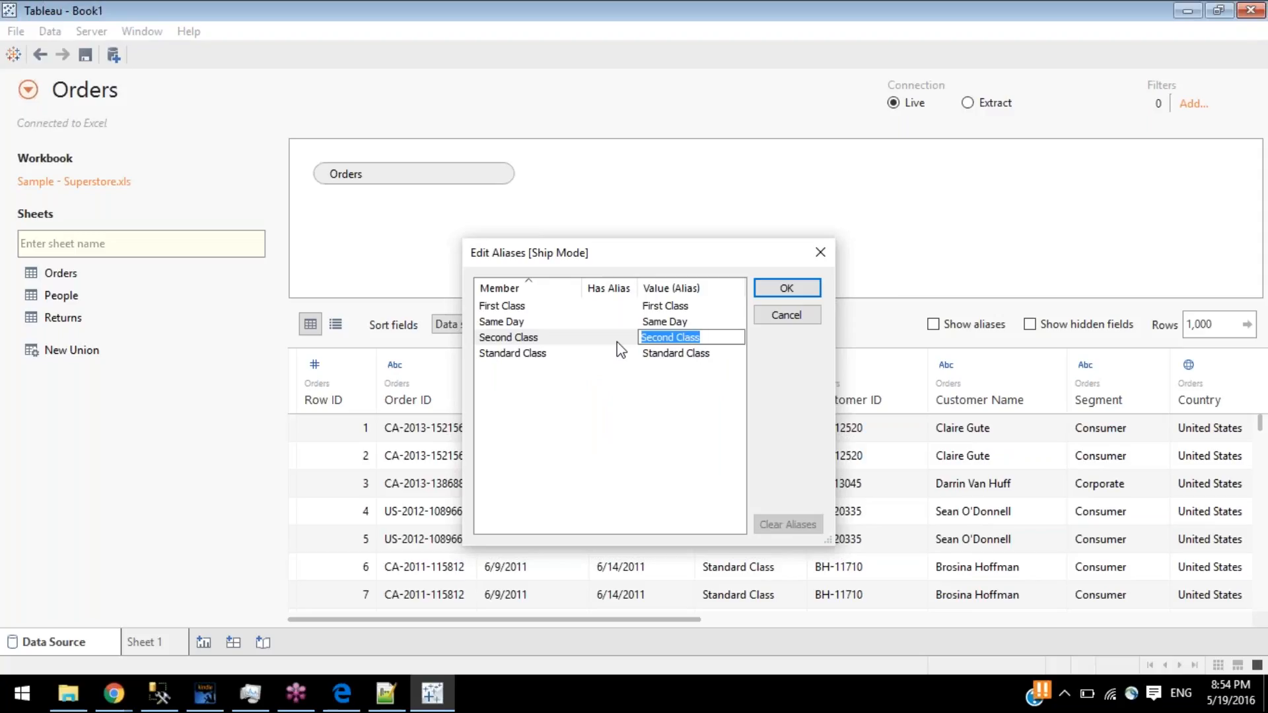
pyautogui.press('End')
pyautogui.press('Left')
pyautogui.press('Left')
pyautogui.press('Left')
pyautogui.press('Left')
pyautogui.press('Left')
pyautogui.press('Left')
pyautogui.write('ary')
pyautogui.press('Return')
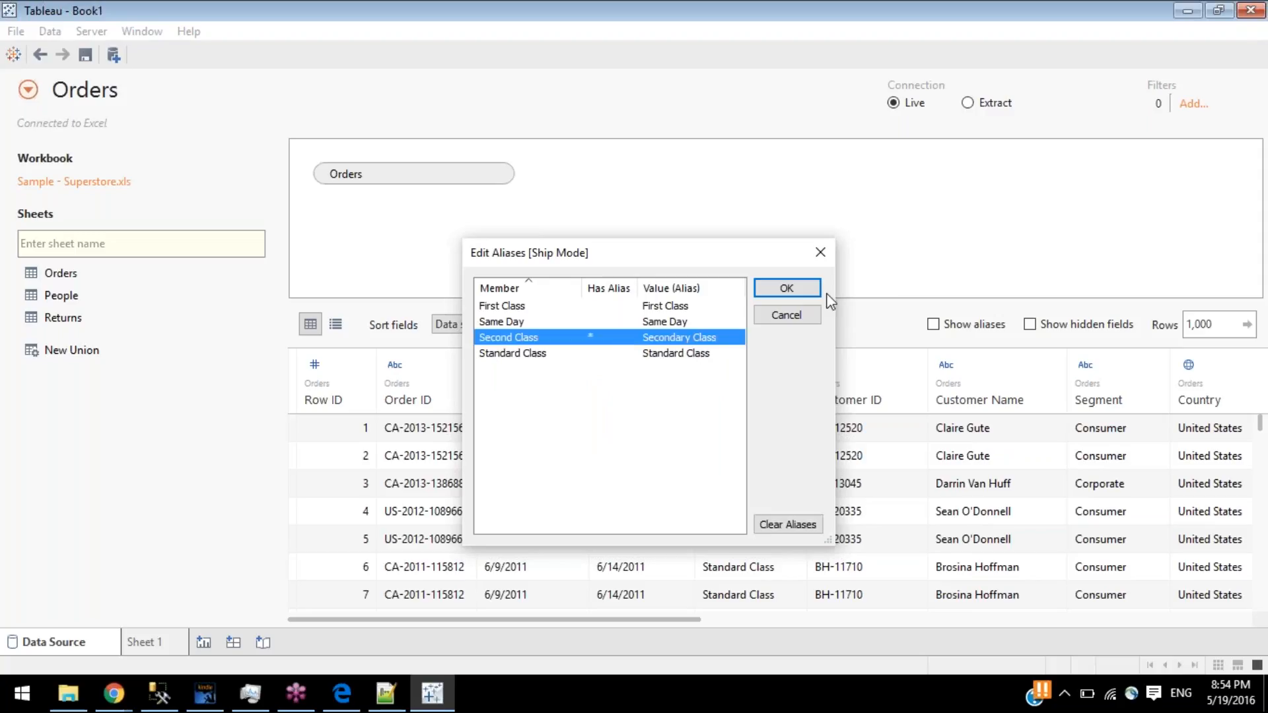
pyautogui.click(770, 292)
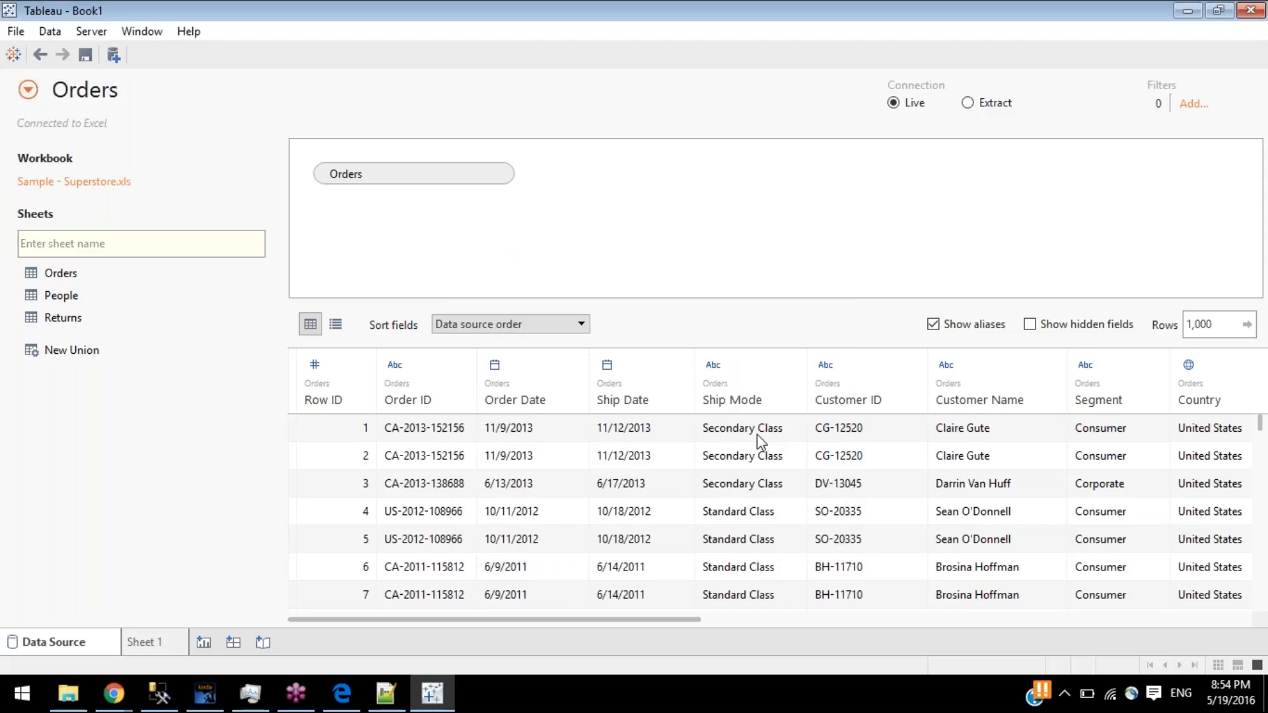
# - Switch to the training plan PDF and highlight "change the column values" in item 11 and item 12 on replacing the data source
pyautogui.hotkey('alt', 'Tab')
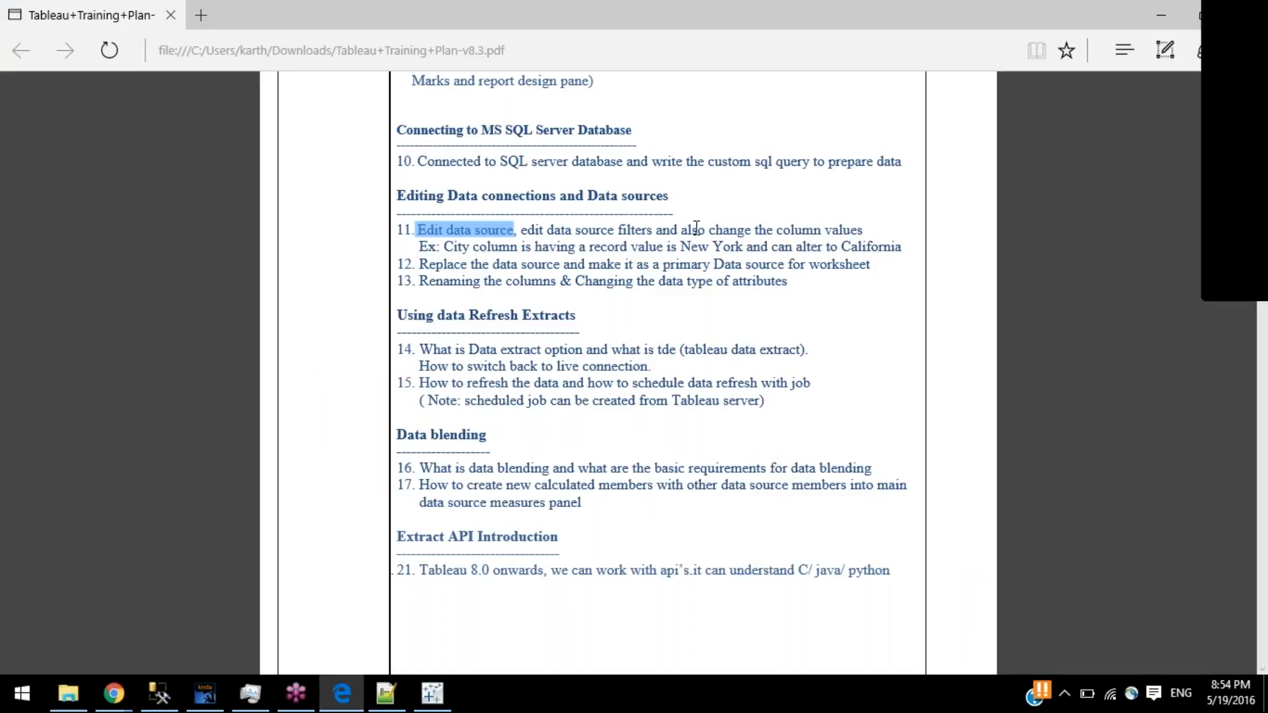
pyautogui.moveTo(710, 229); pyautogui.dragTo(874, 235)
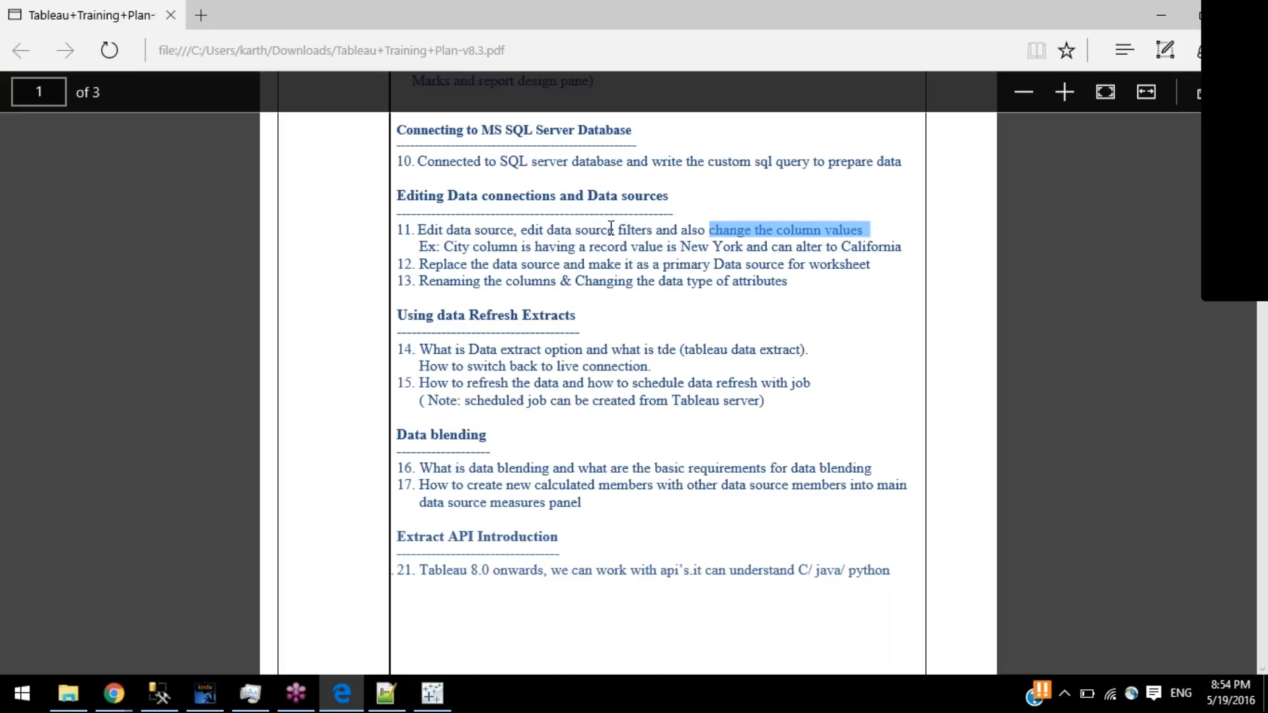
pyautogui.moveTo(418, 263); pyautogui.dragTo(357, 268)
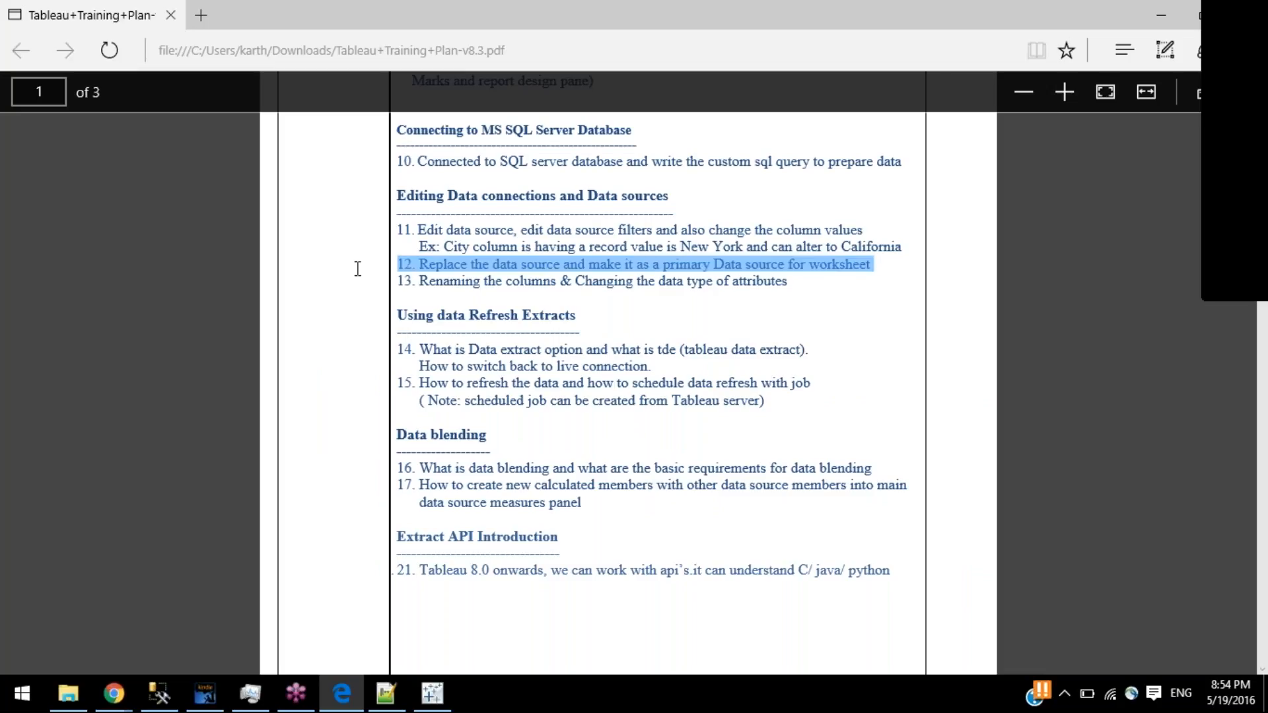
pyautogui.doubleClick(695, 264)
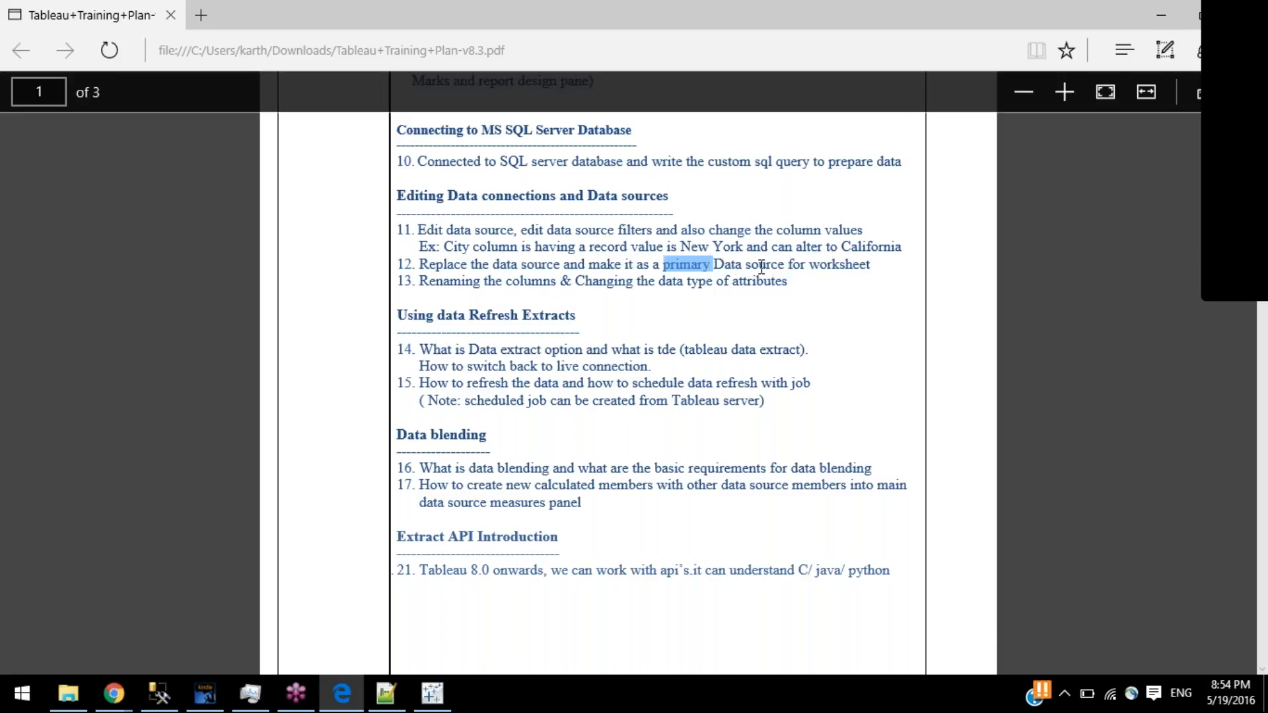
pyautogui.click(723, 265)
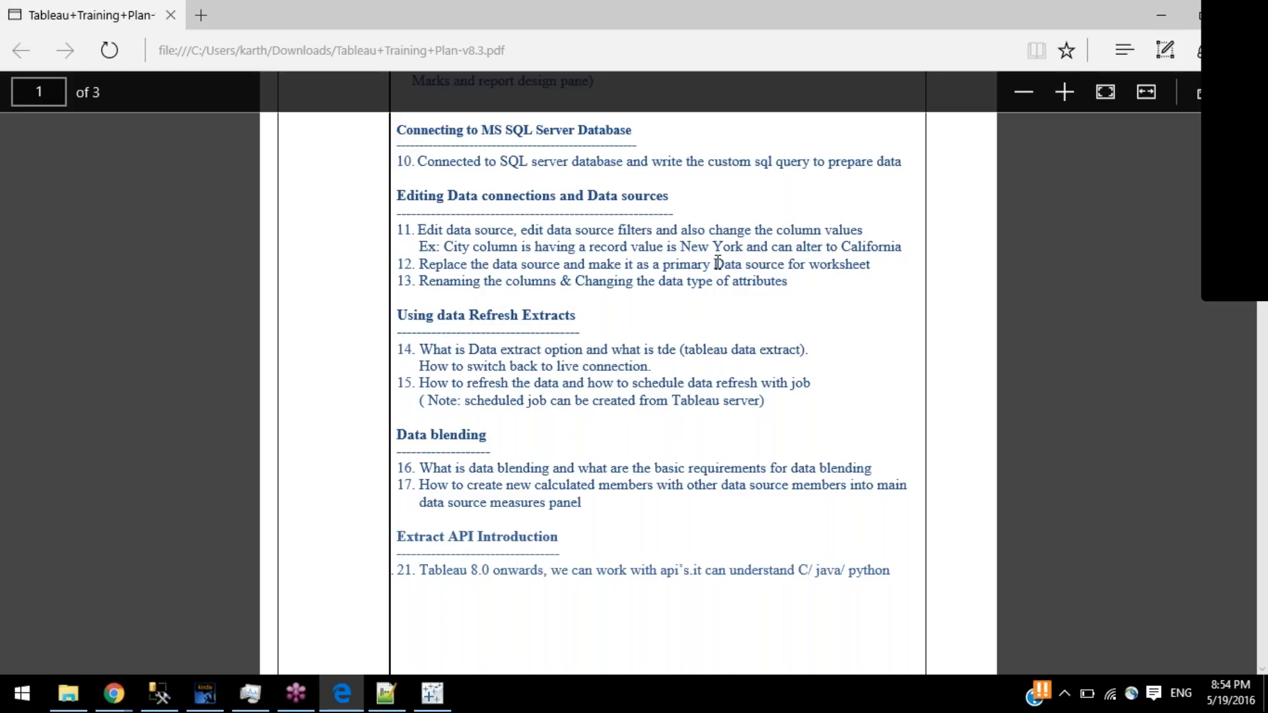
pyautogui.moveTo(775, 266); pyautogui.dragTo(810, 265)
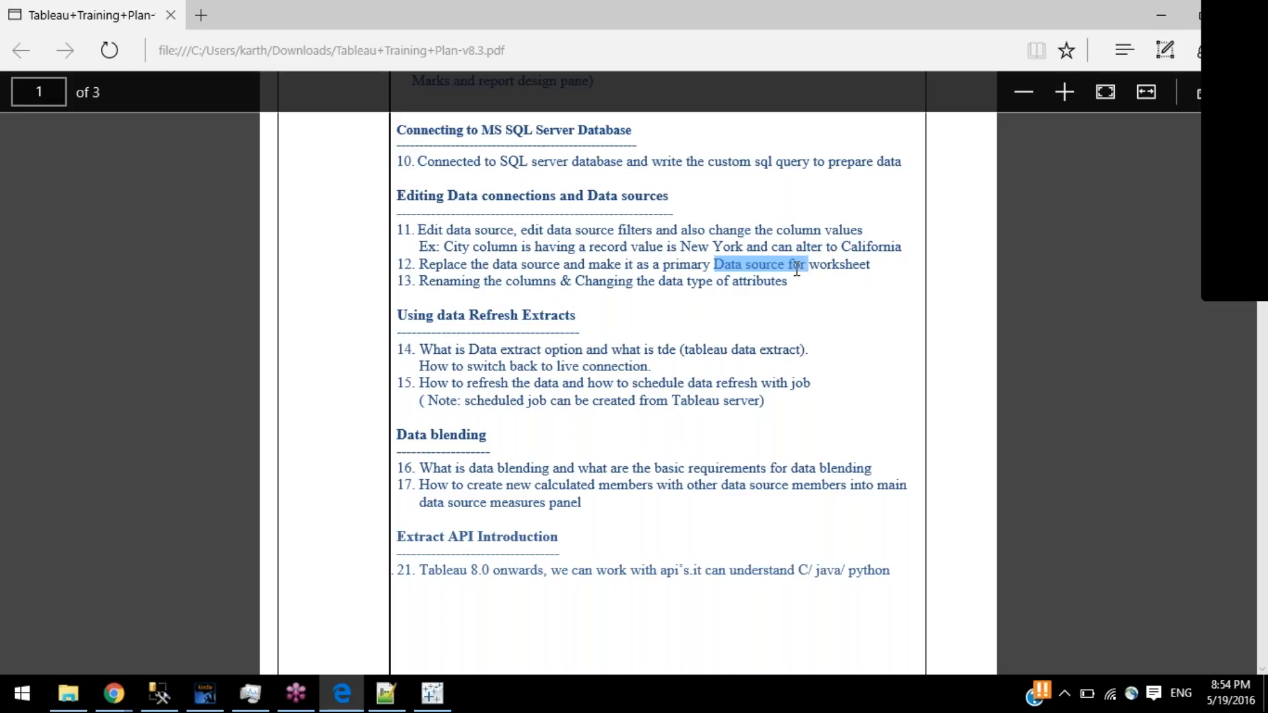
# - Switch back to Tableau, open Sheet 1 and look at the options available for the Orders data source
pyautogui.click(432, 693)
pyautogui.click(144, 640)
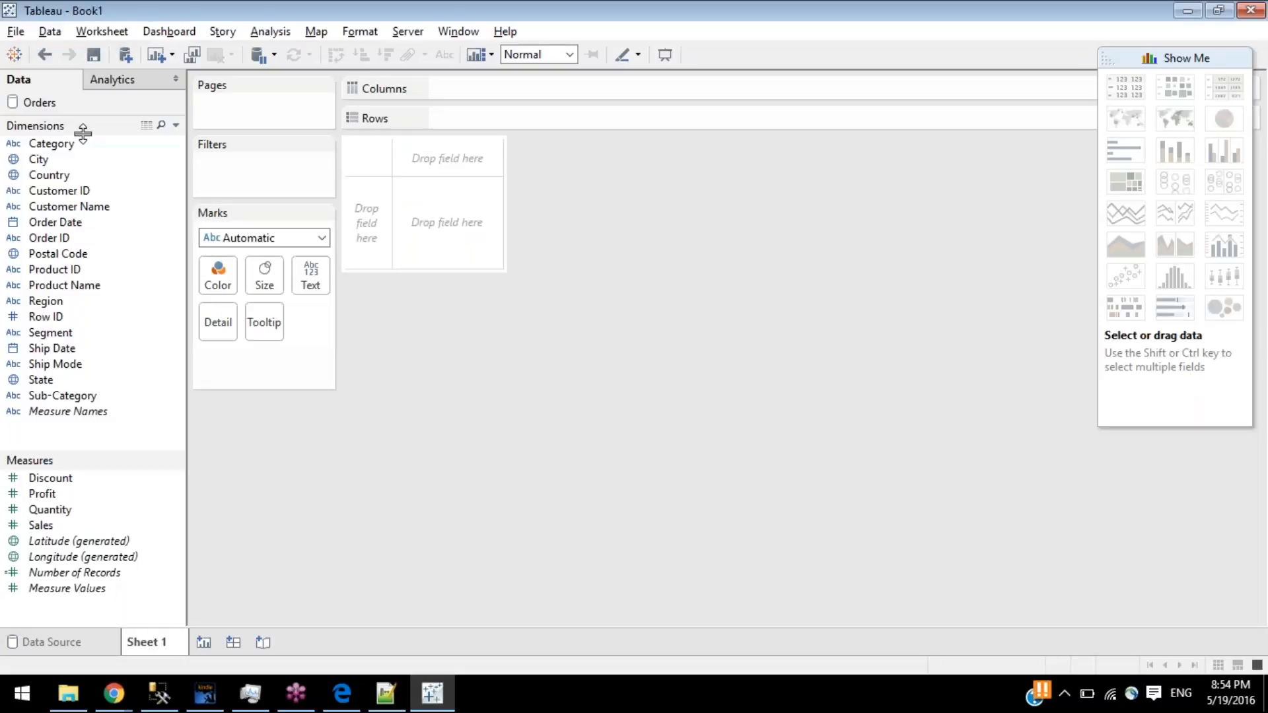
pyautogui.rightClick(53, 105)
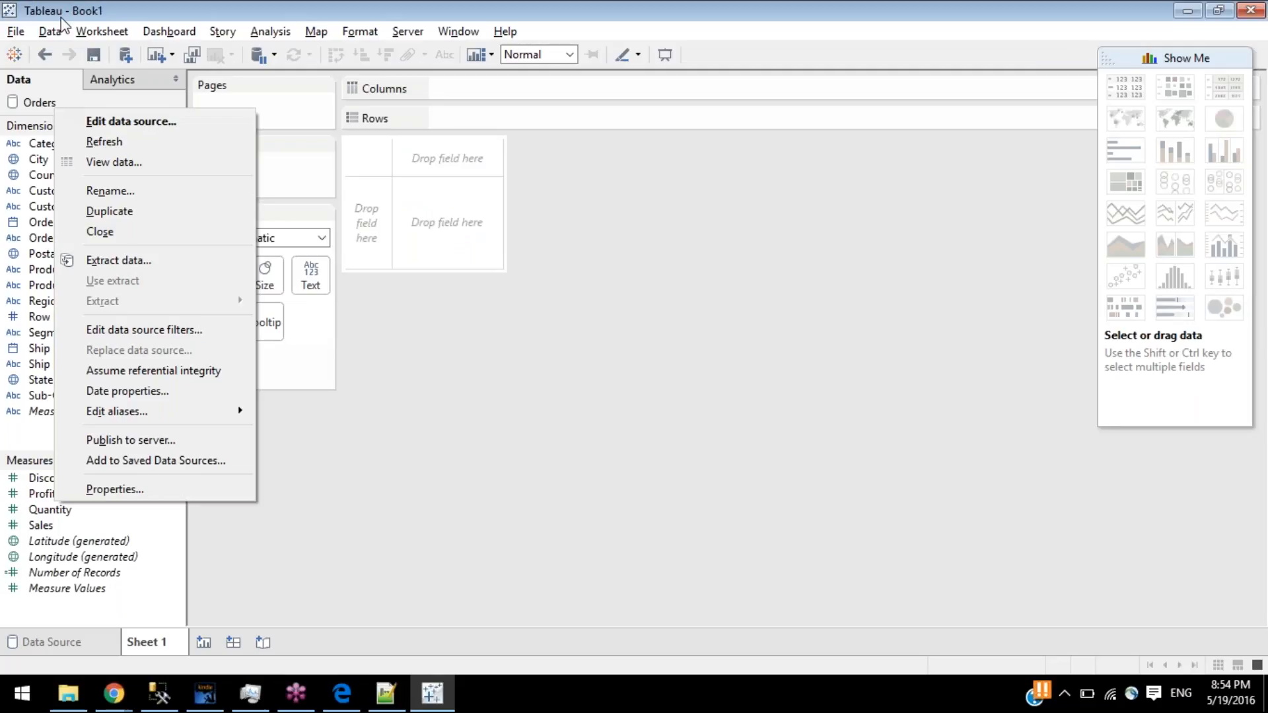
pyautogui.click(52, 32)
# - Connect a new Excel data source to Sample - Superstore - 500 Rows from Datasources\9.2\en_US-US and load its Orders sheet
pyautogui.click(52, 32)
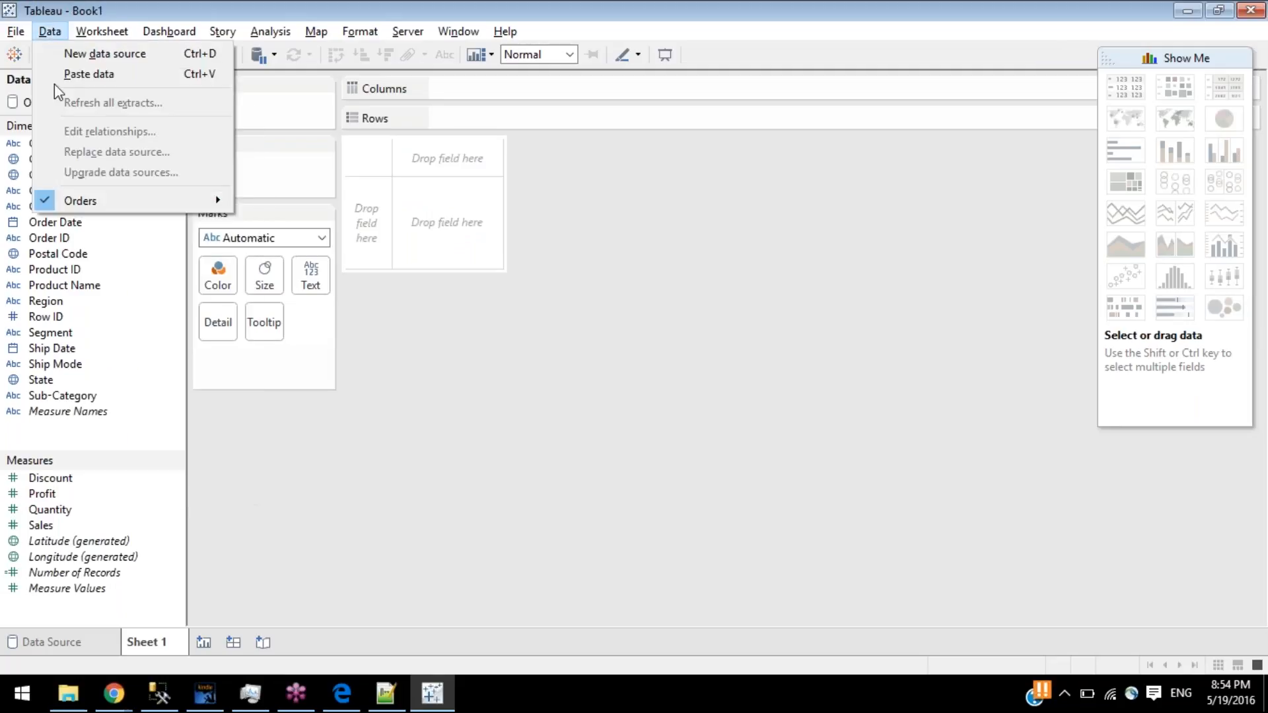
pyautogui.click(78, 60)
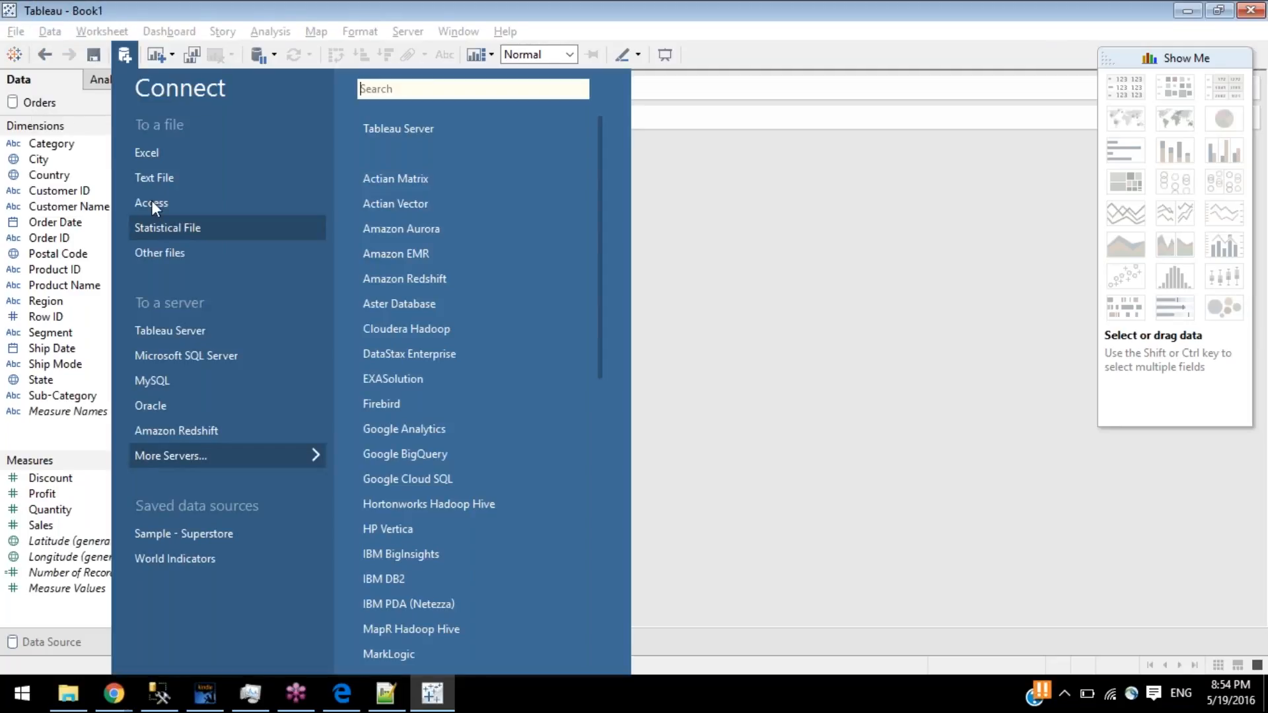
pyautogui.click(157, 152)
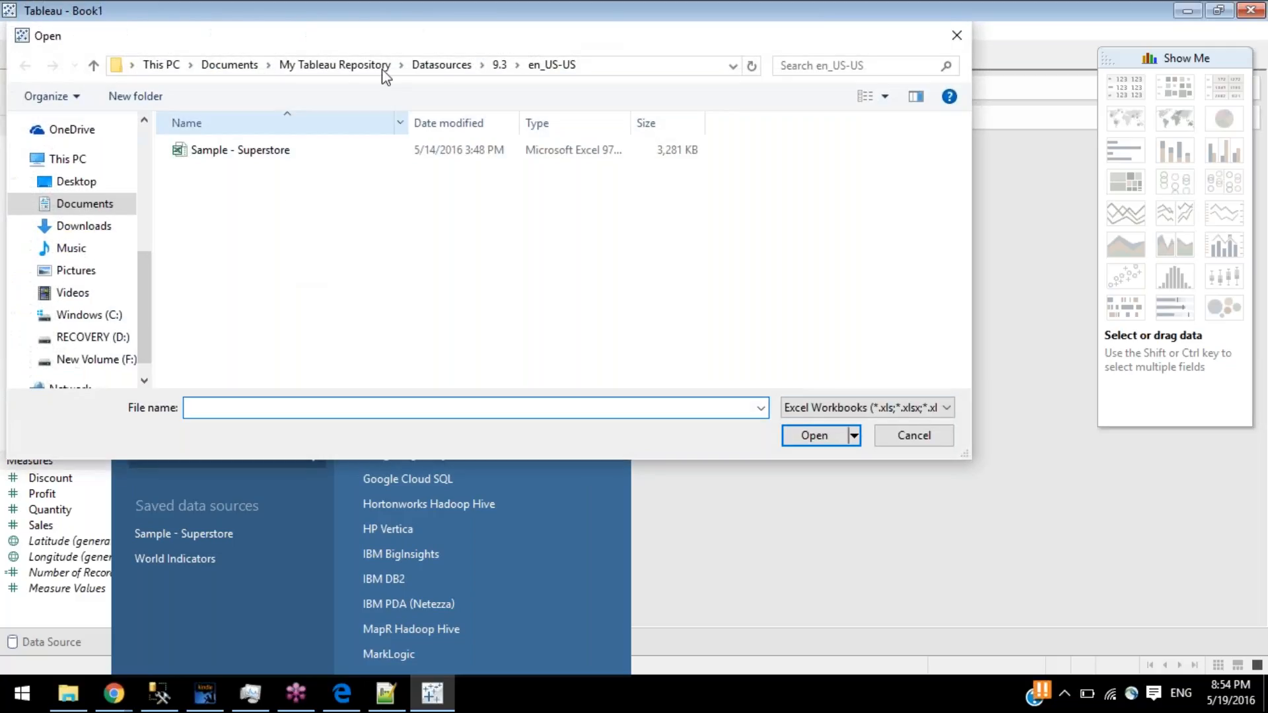
pyautogui.click(436, 66)
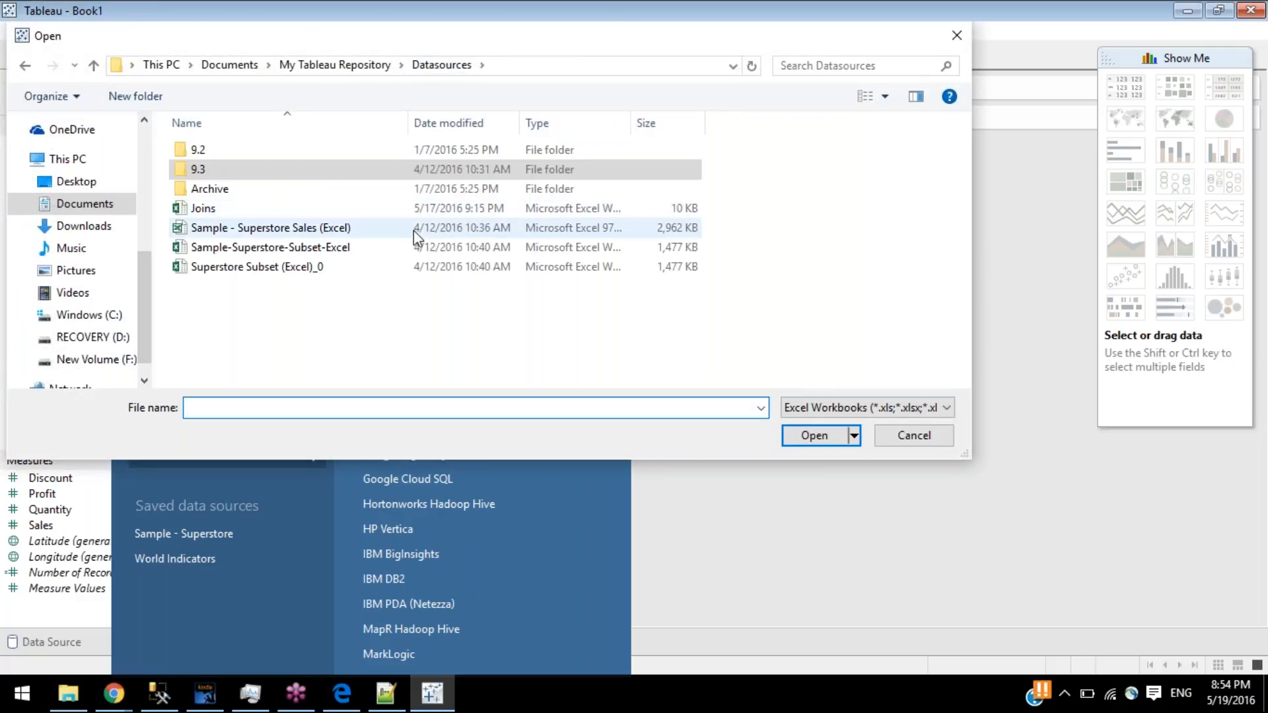
pyautogui.doubleClick(343, 150)
pyautogui.doubleClick(344, 151)
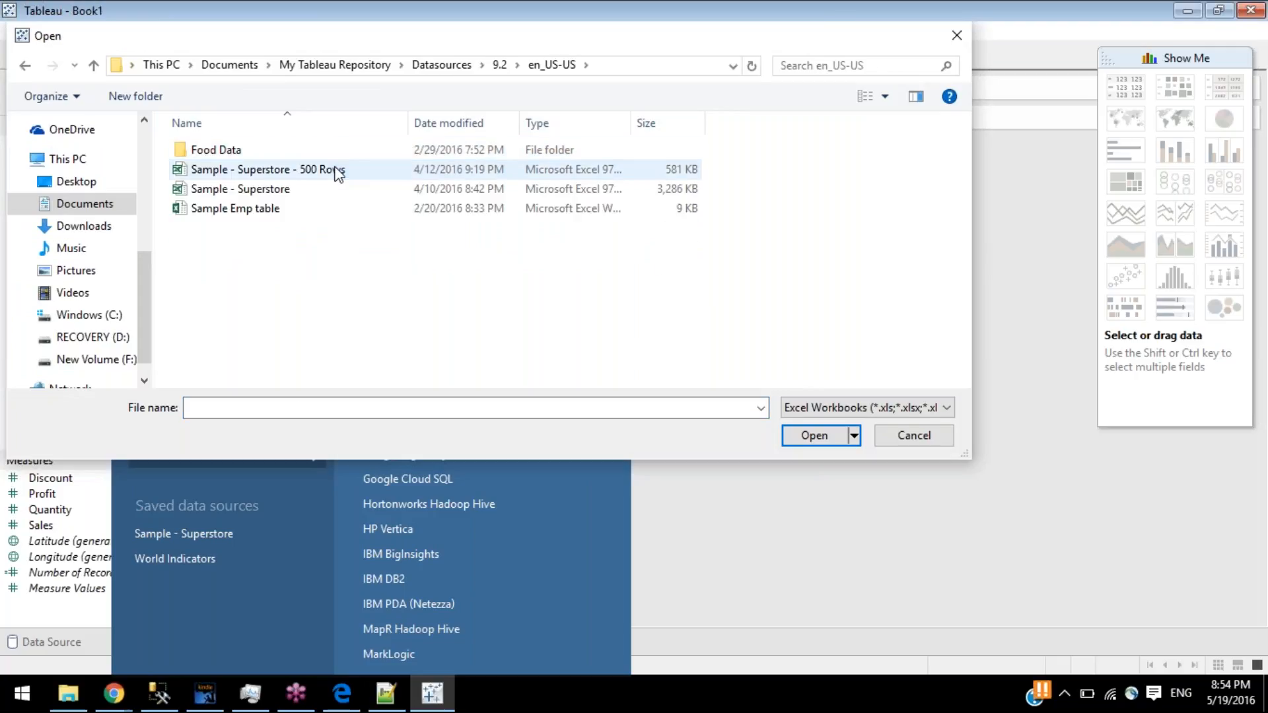
pyautogui.click(336, 171)
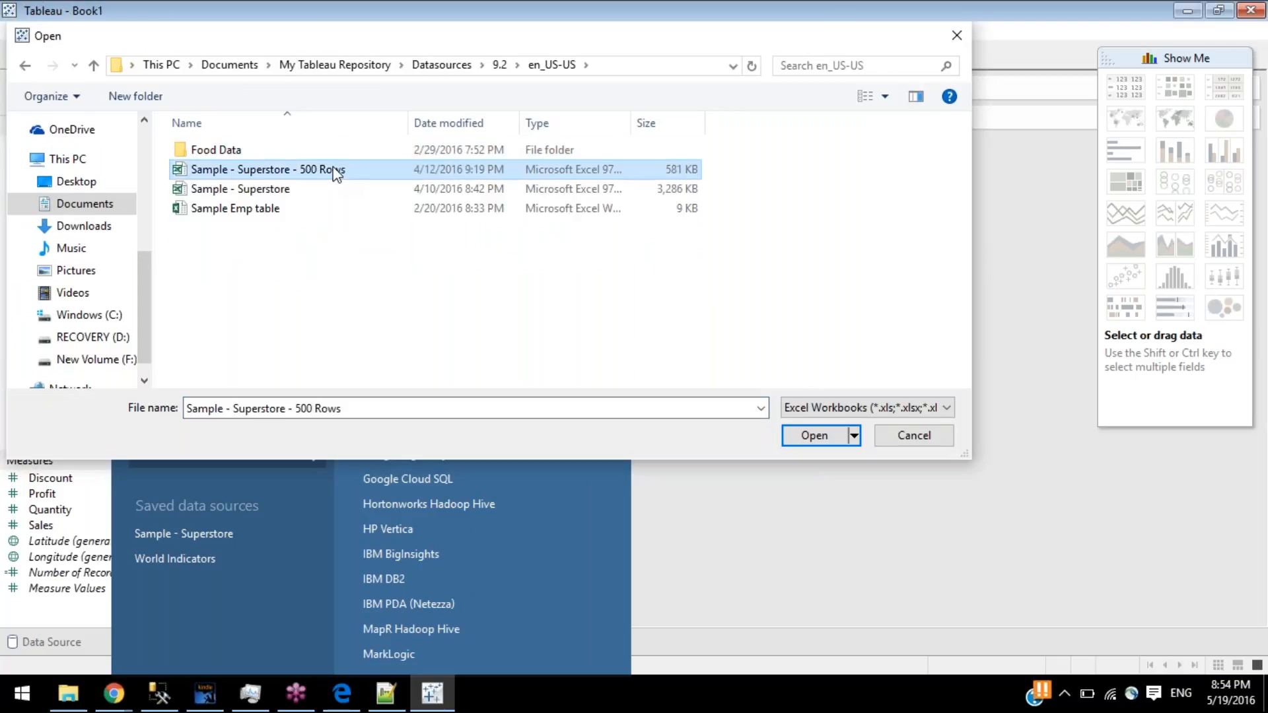
pyautogui.click(795, 437)
pyautogui.doubleClick(63, 273)
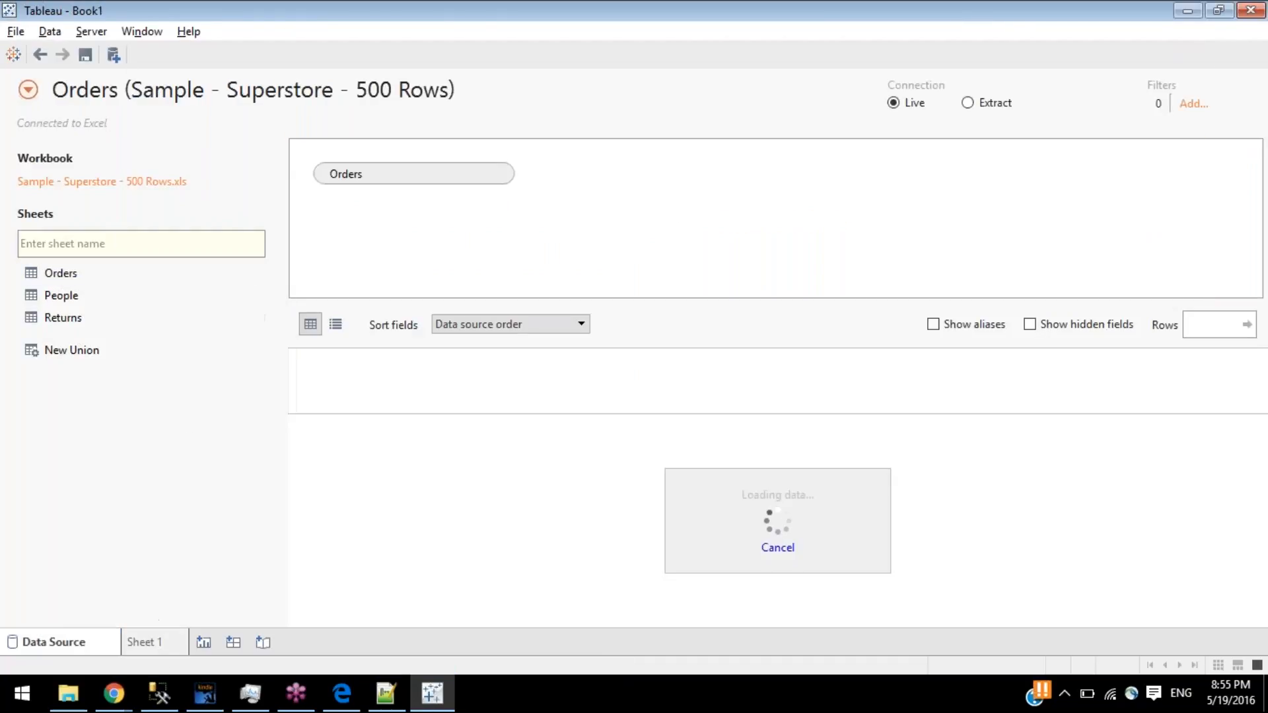
# - Rename the new 500-row data source Sample Orders and return to Sheet 1
pyautogui.click(160, 82)
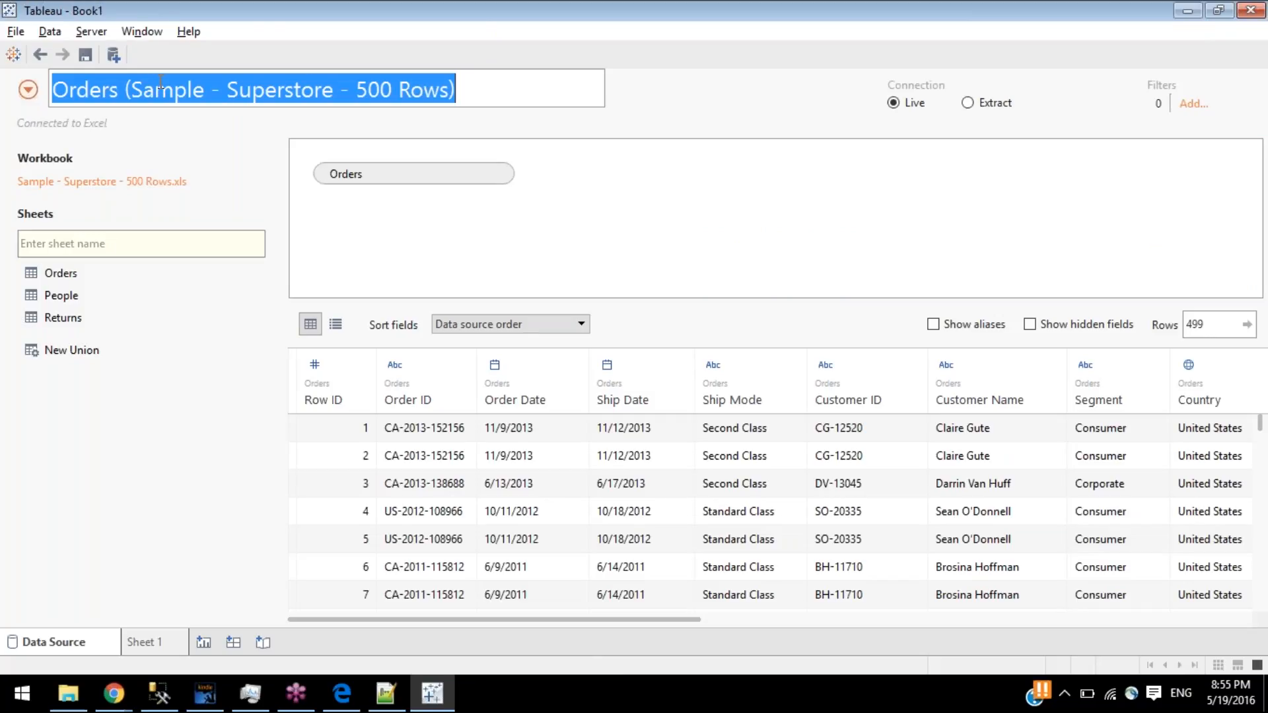
pyautogui.write('Sample Order')
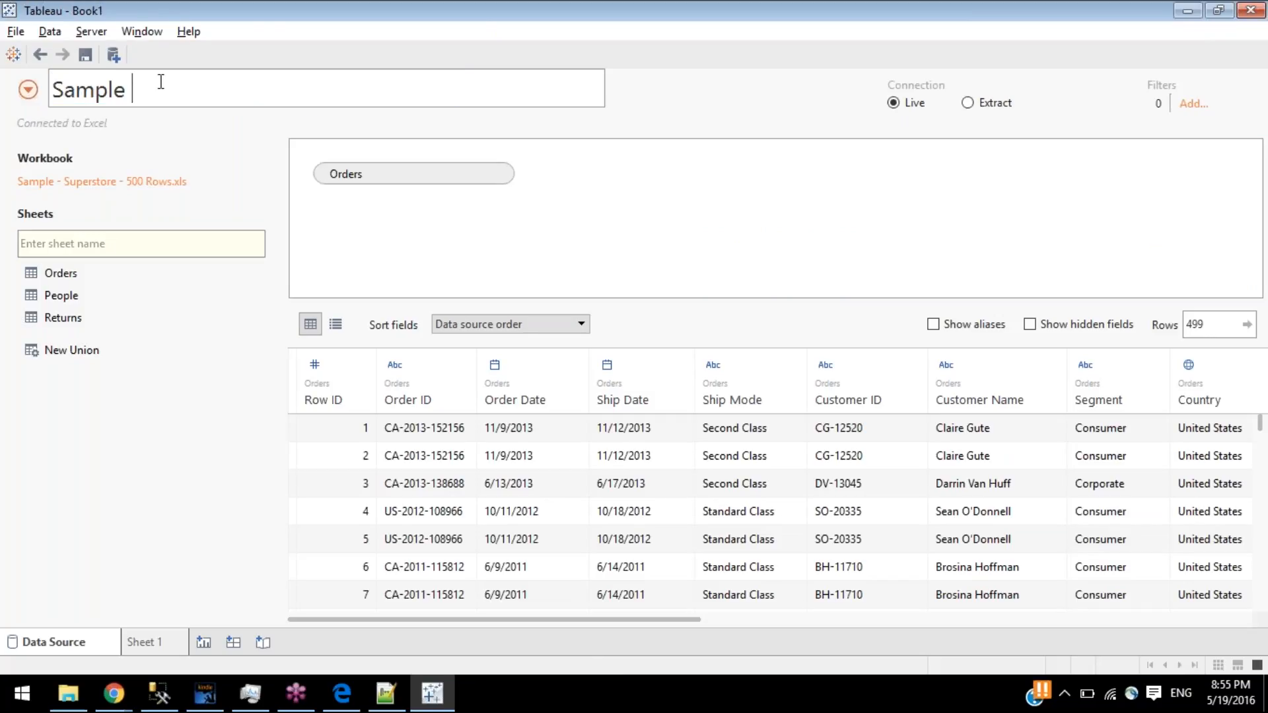
pyautogui.write('s')
pyautogui.press('Return')
pyautogui.click(145, 644)
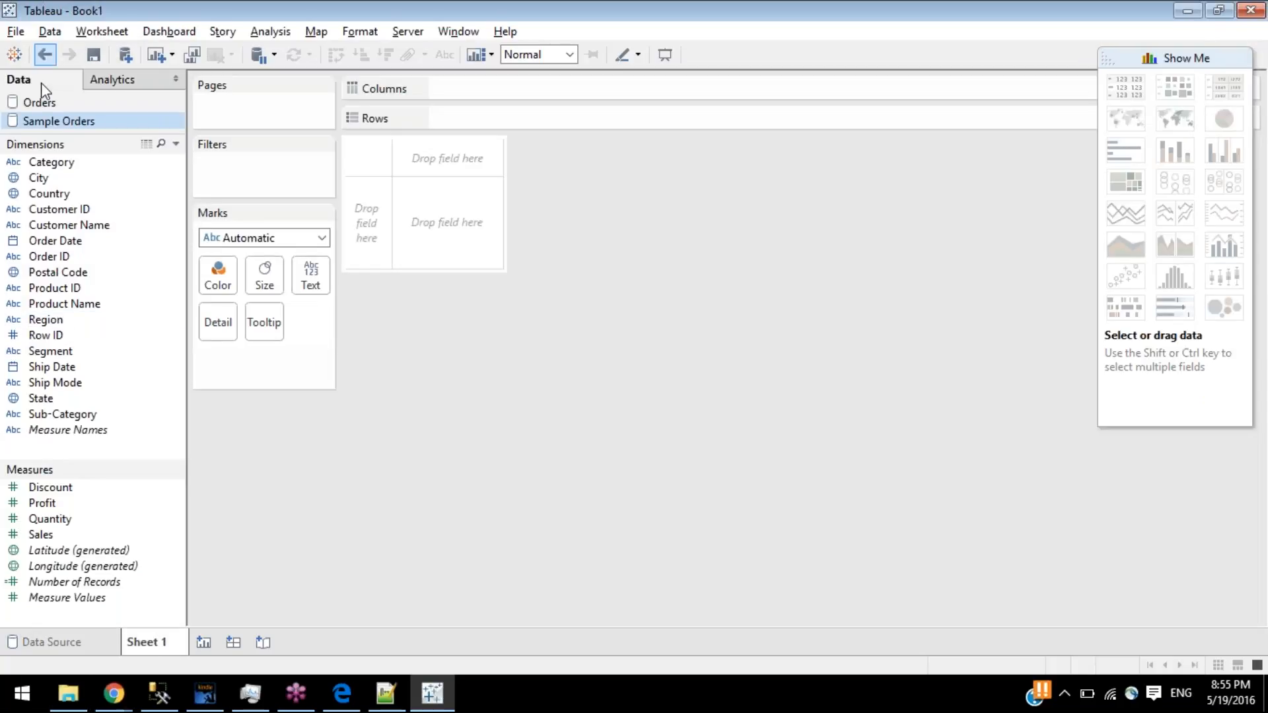
# - Map the State field from the Sample Orders data source on Sheet 1 and color the states by Sales
pyautogui.click(36, 102)
pyautogui.click(28, 120)
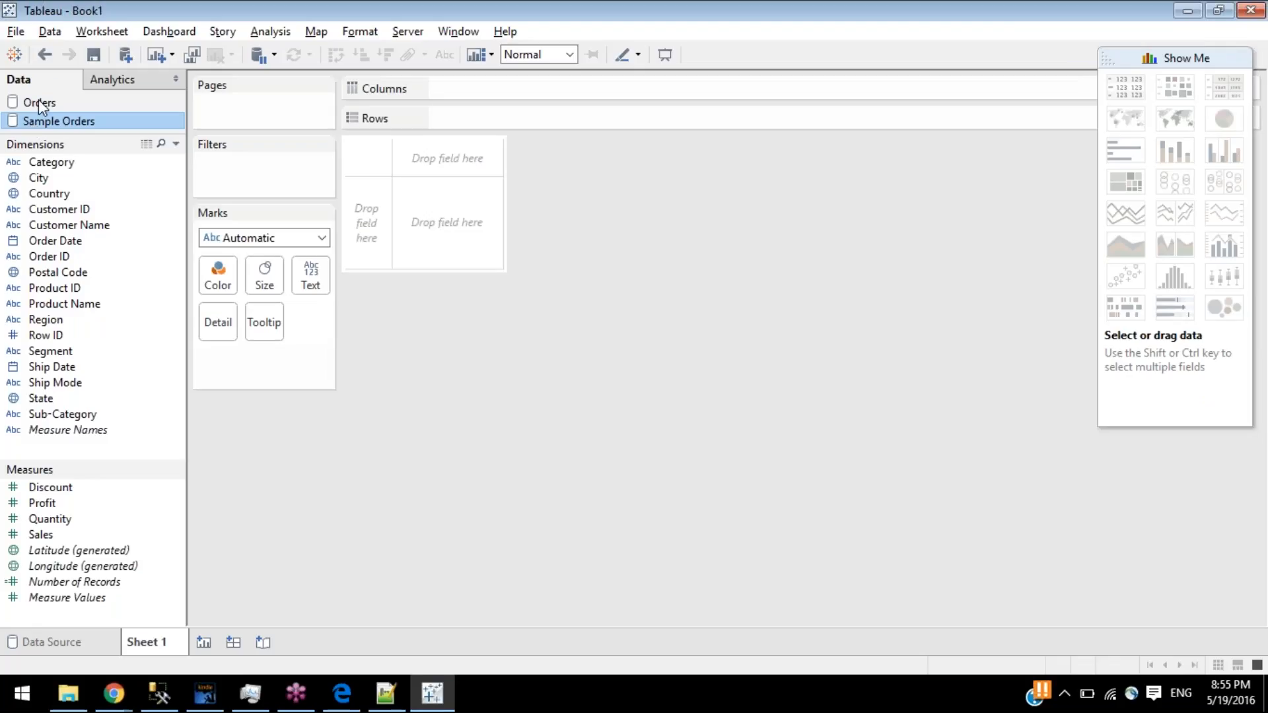
pyautogui.click(38, 100)
pyautogui.click(35, 123)
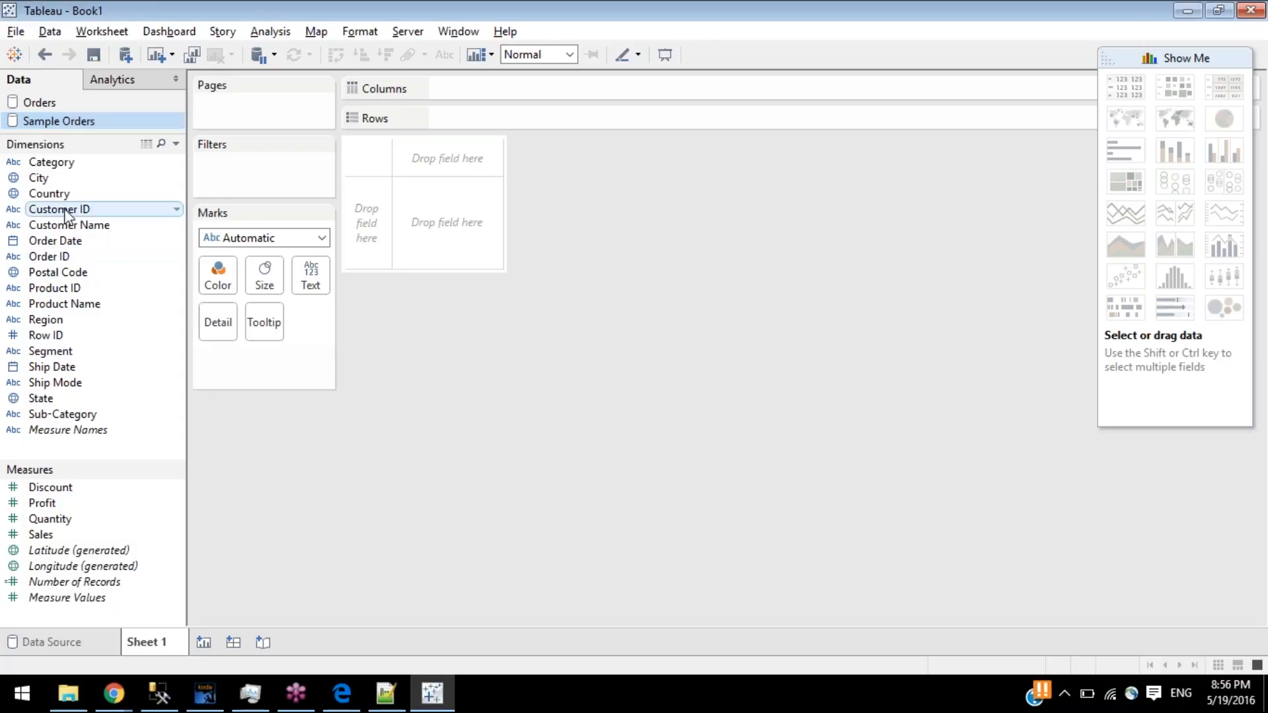
pyautogui.click(45, 400)
pyautogui.doubleClick(45, 399)
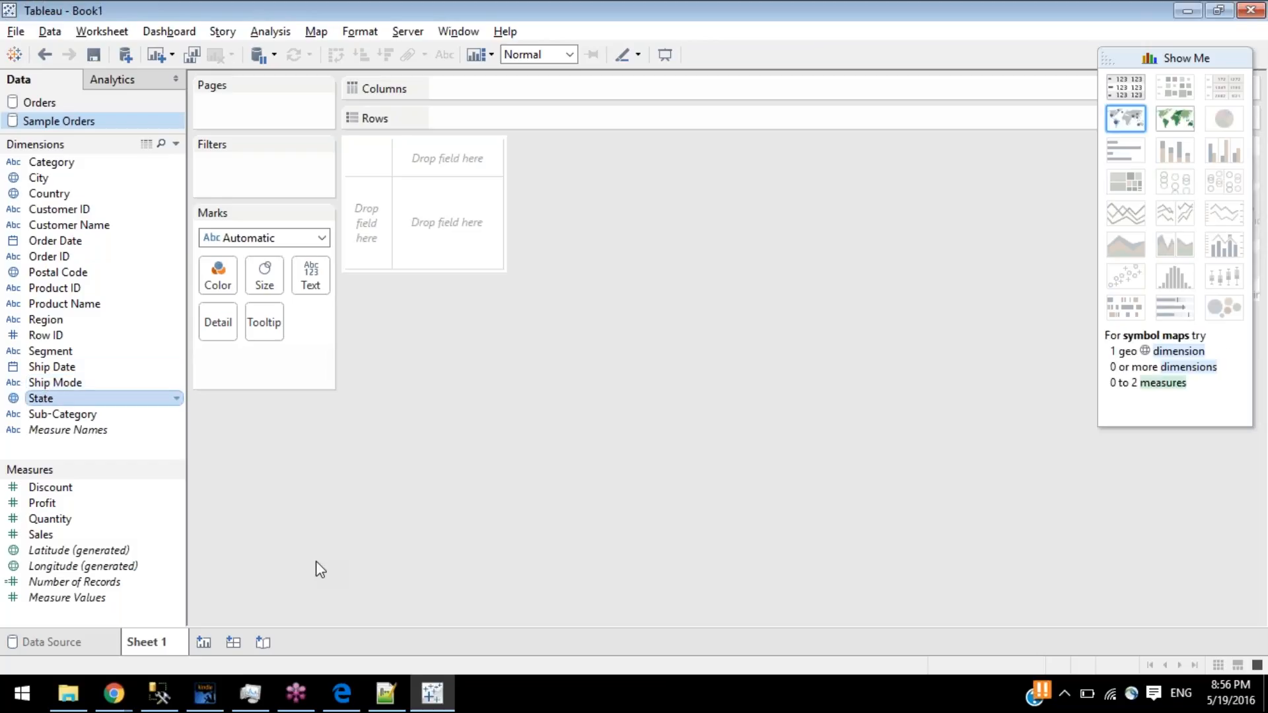
pyautogui.click(46, 535)
pyautogui.moveTo(46, 535); pyautogui.dragTo(216, 276)
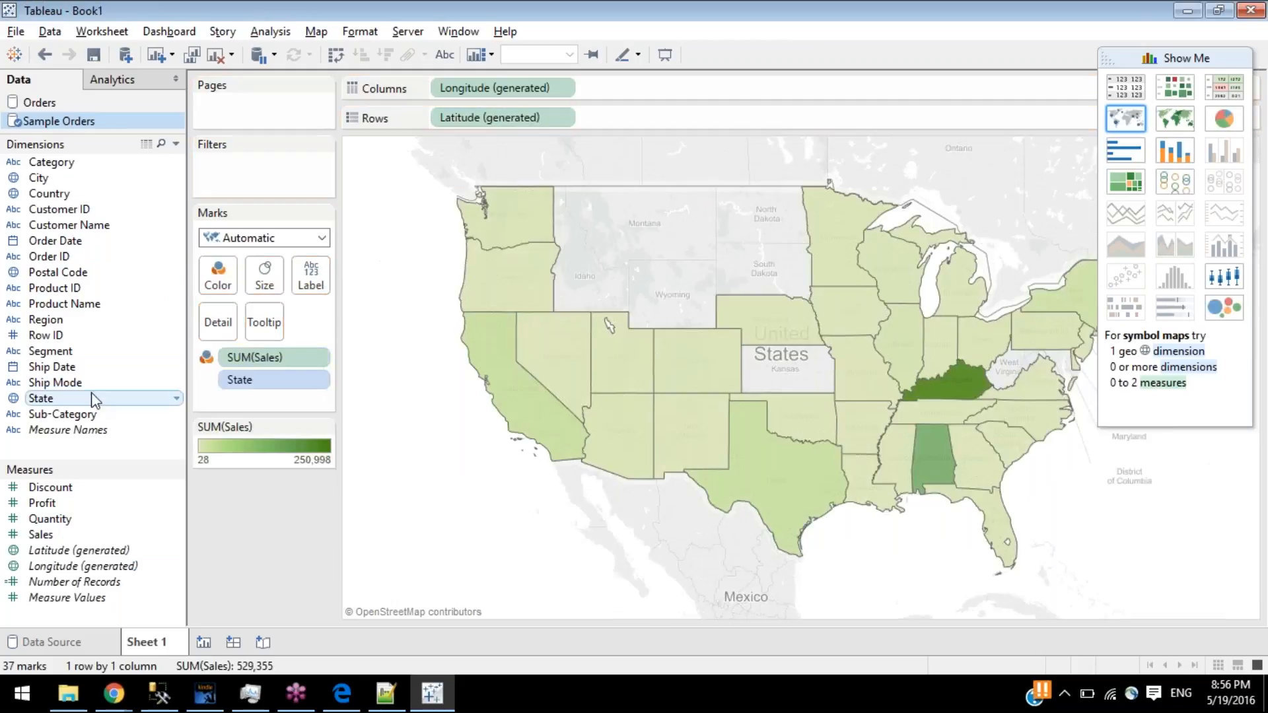
# - Color the state map by Profit instead of Sales and collapse the Show Me pane
pyautogui.moveTo(42, 505); pyautogui.dragTo(219, 277)
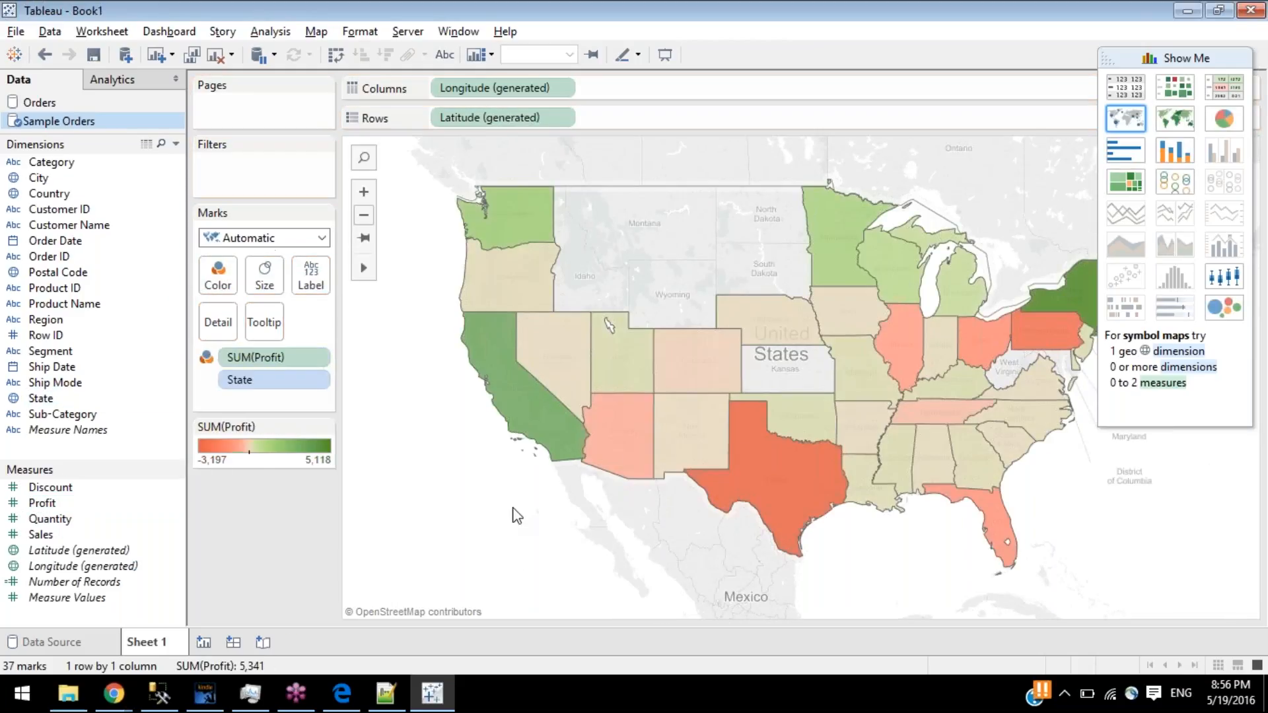
pyautogui.moveTo(909, 433)
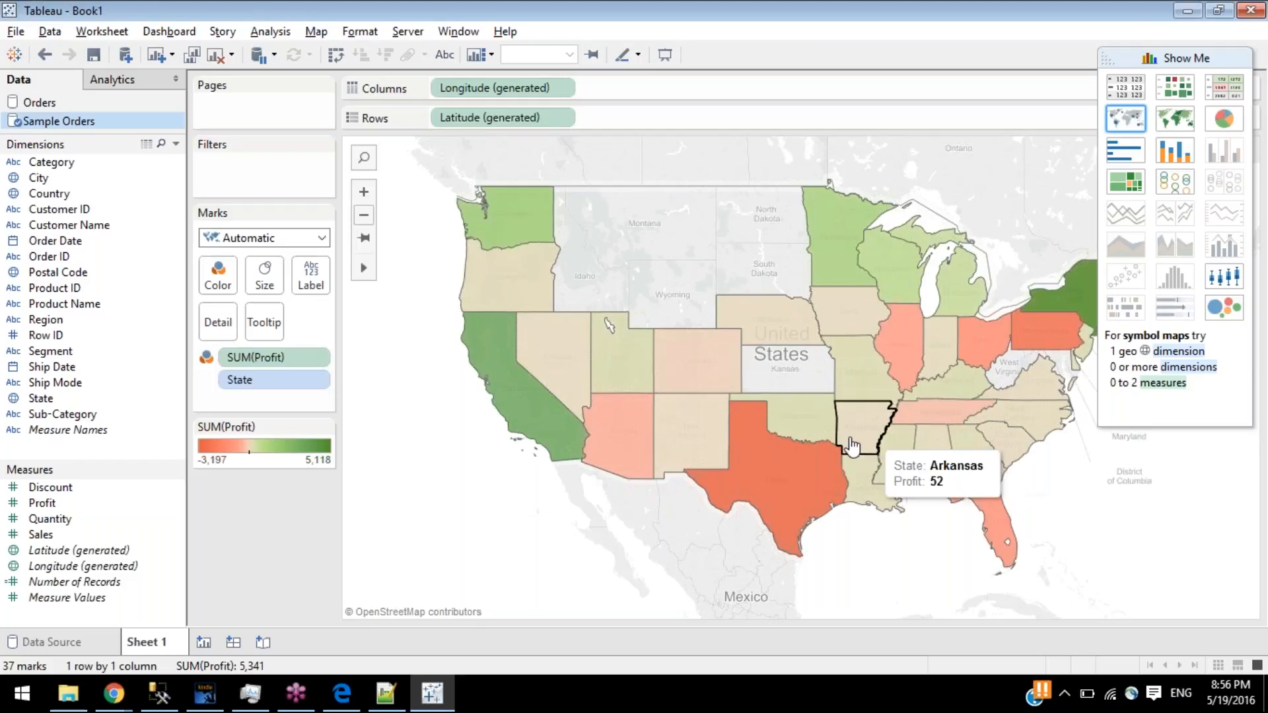
pyautogui.click(1152, 53)
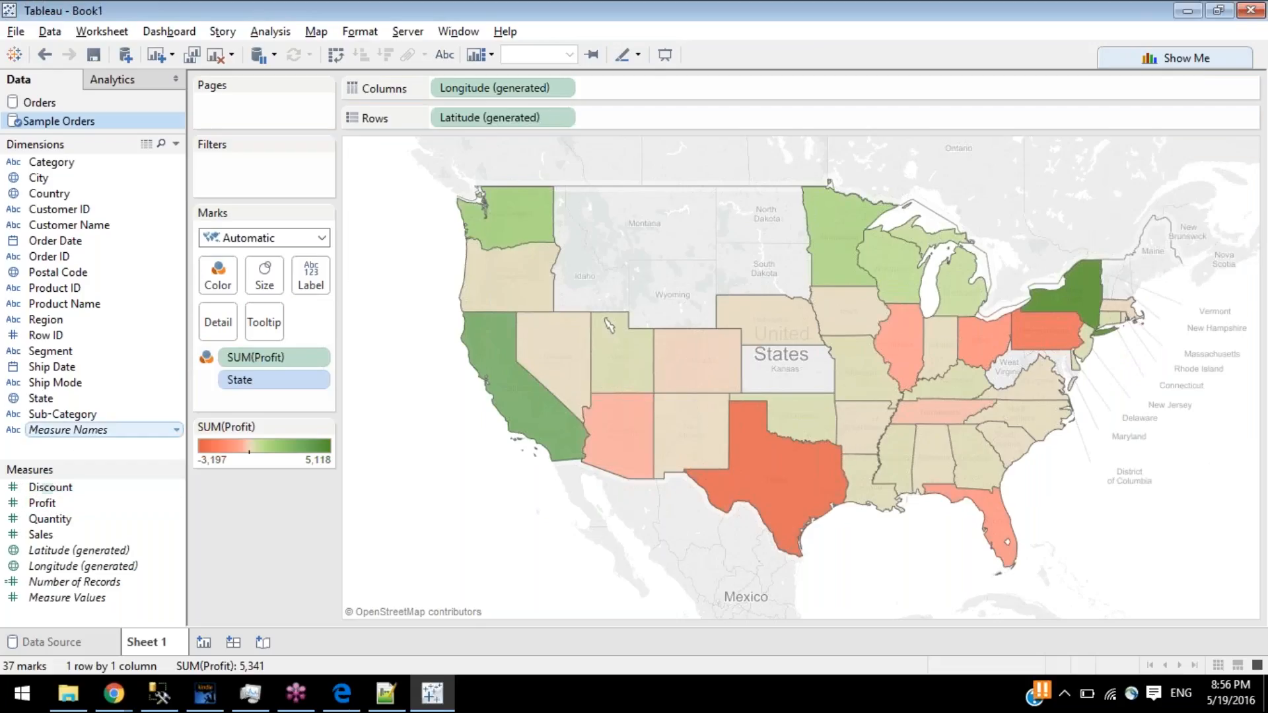
# - Replace the Sample Orders data source with Orders in all worksheets and dashboards
pyautogui.click(42, 103)
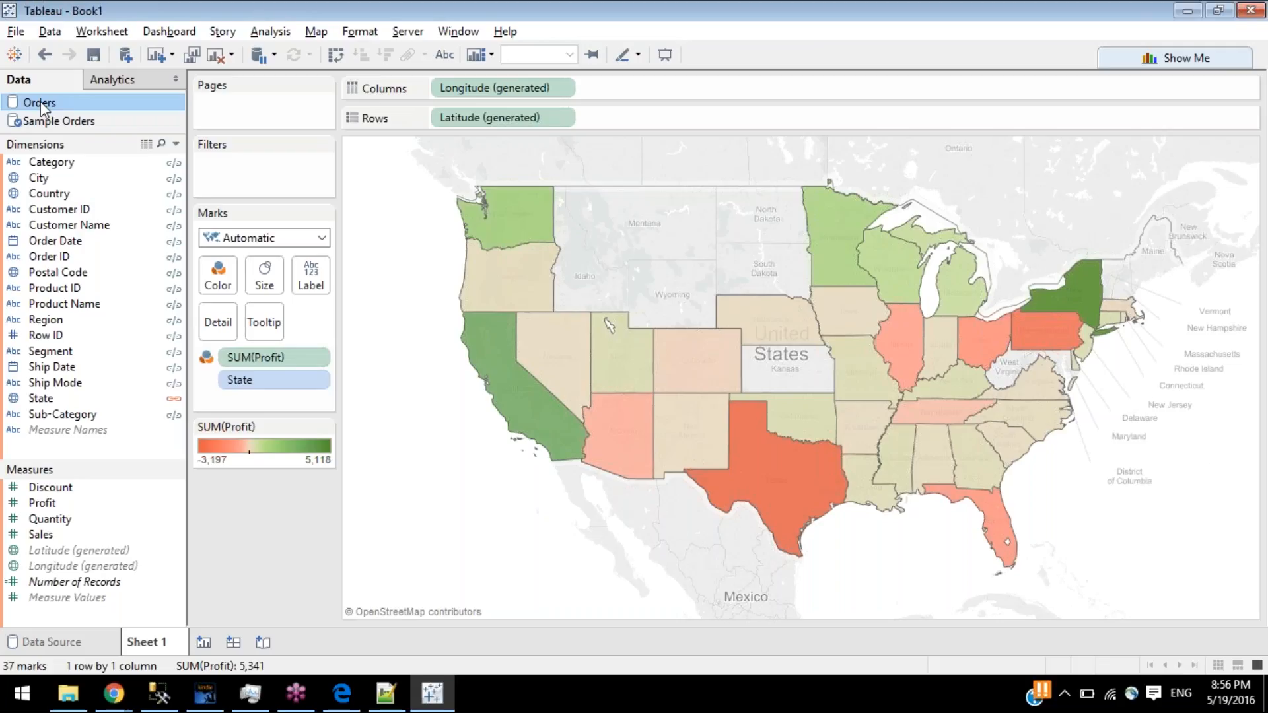
pyautogui.click(51, 126)
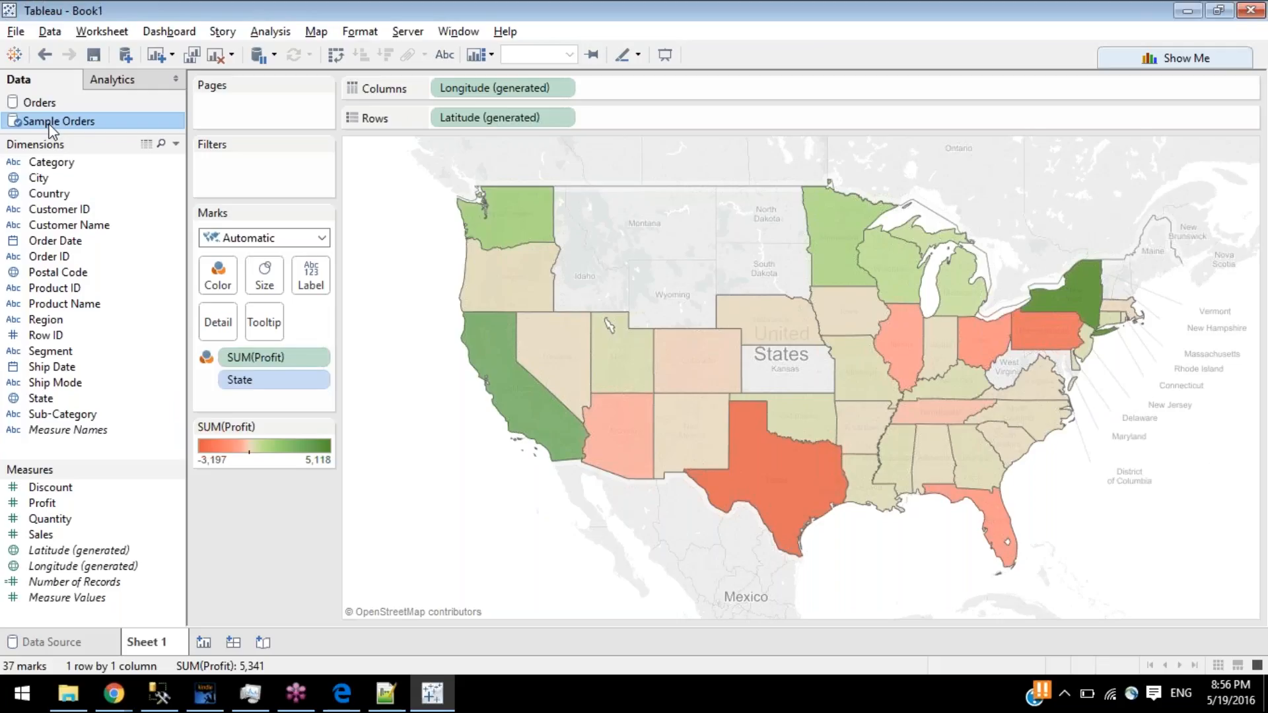
pyautogui.rightClick(50, 126)
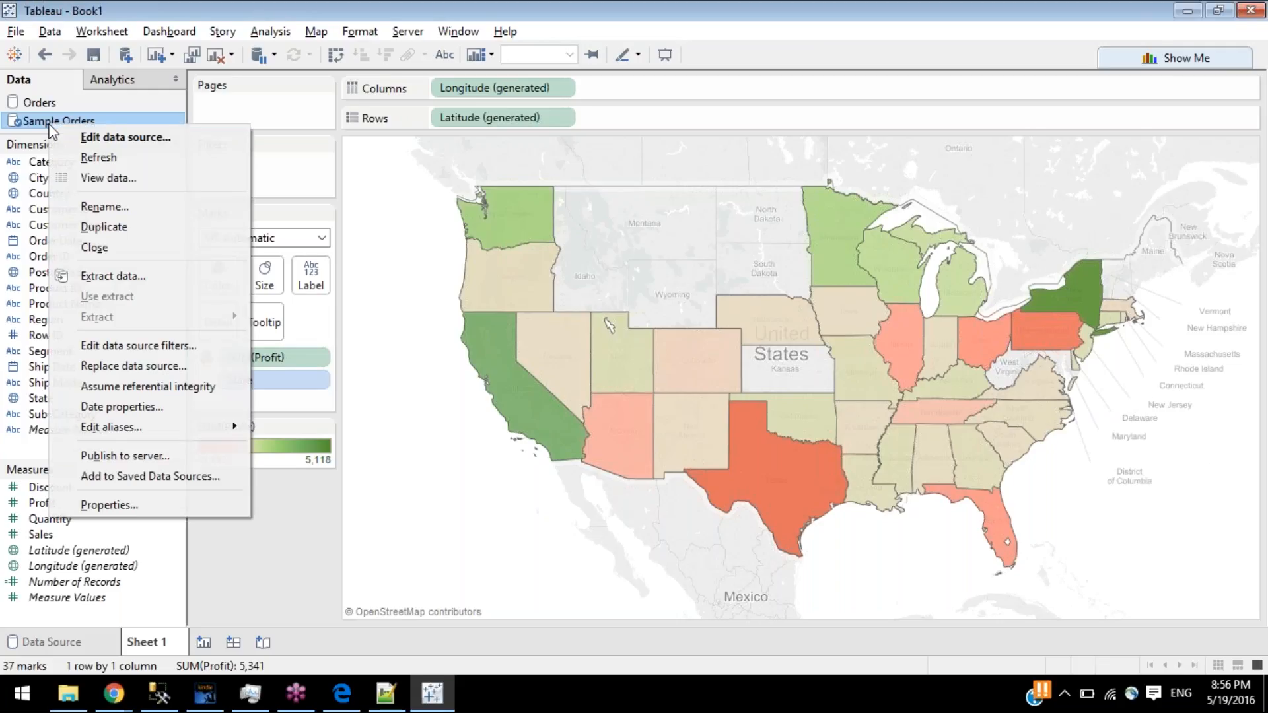
pyautogui.click(37, 127)
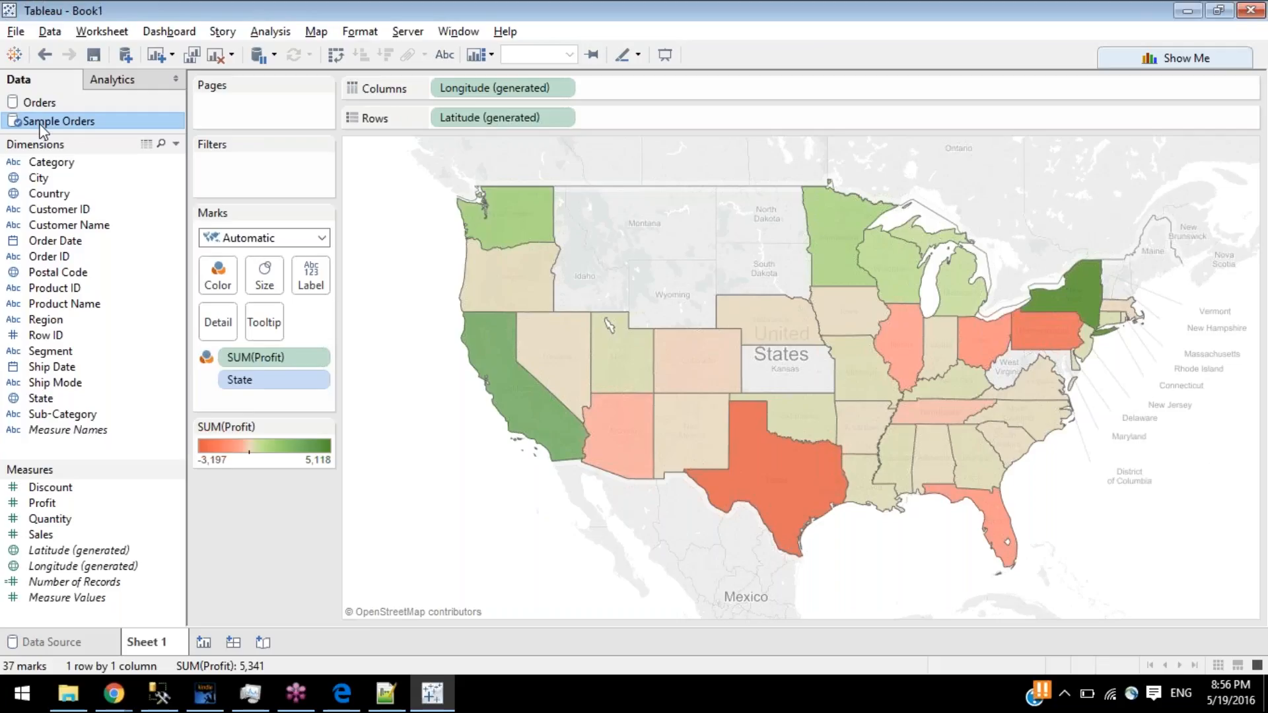
pyautogui.rightClick(41, 125)
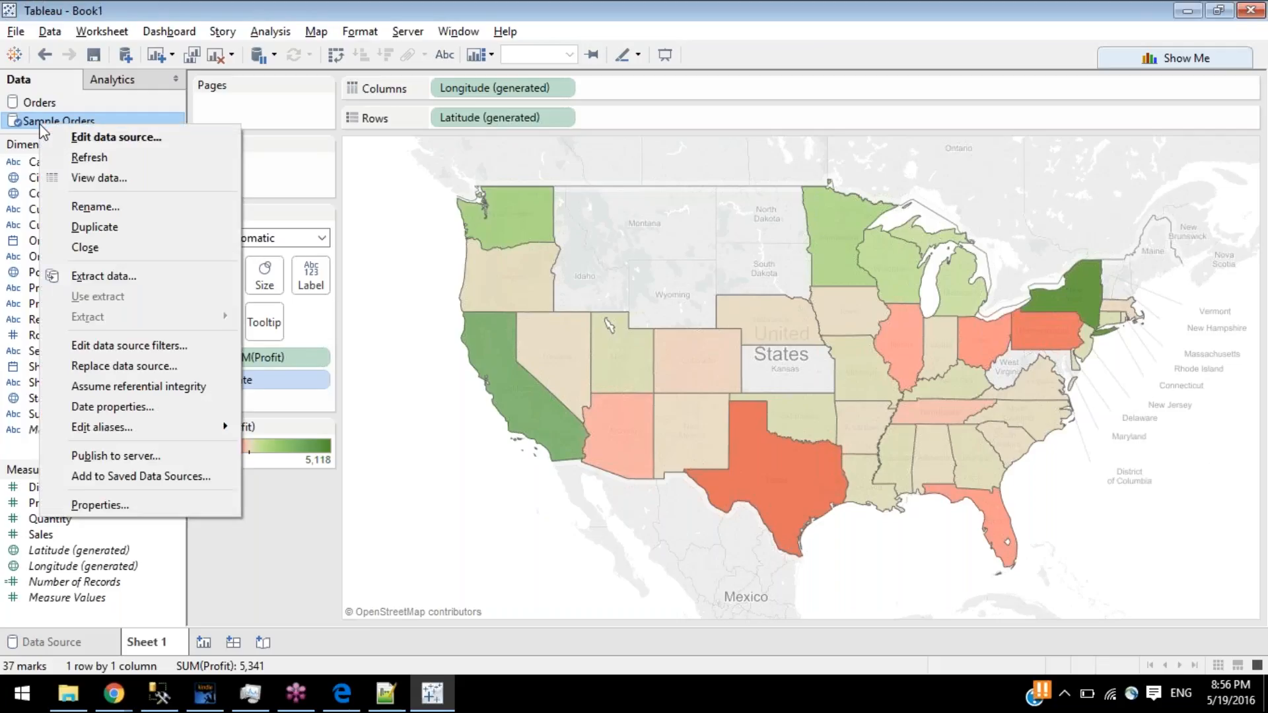
pyautogui.click(157, 364)
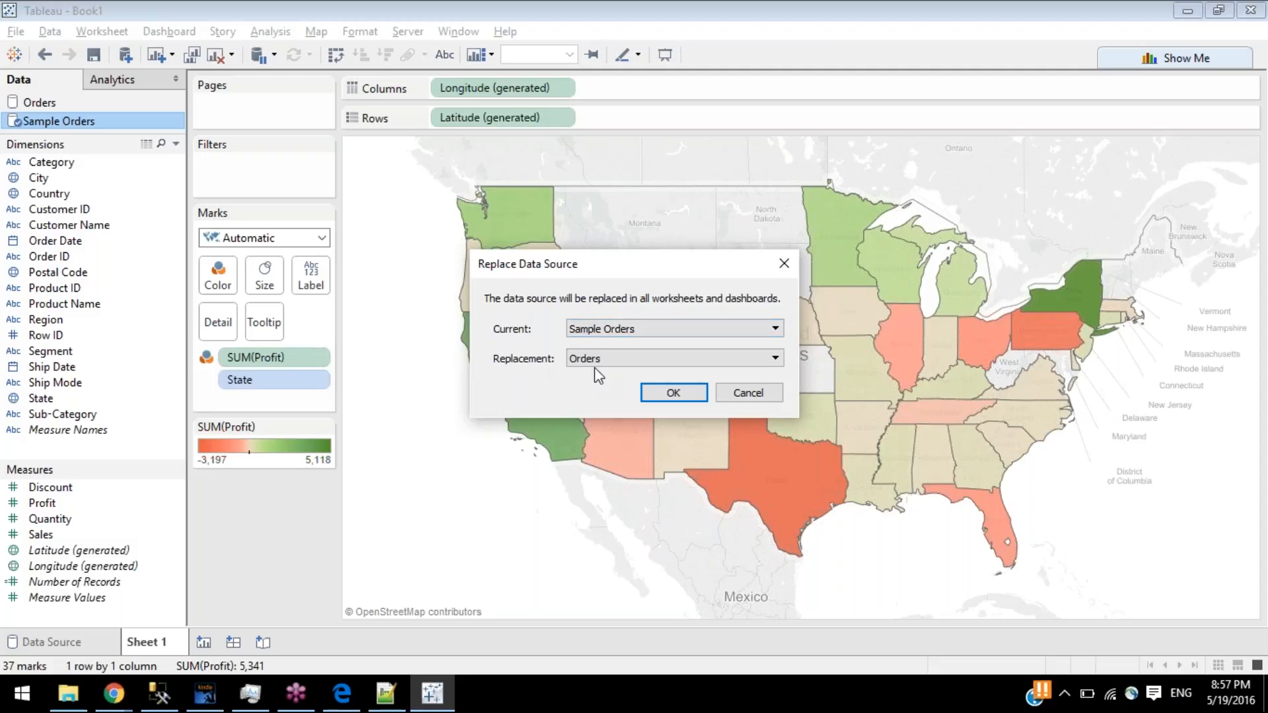
pyautogui.click(673, 394)
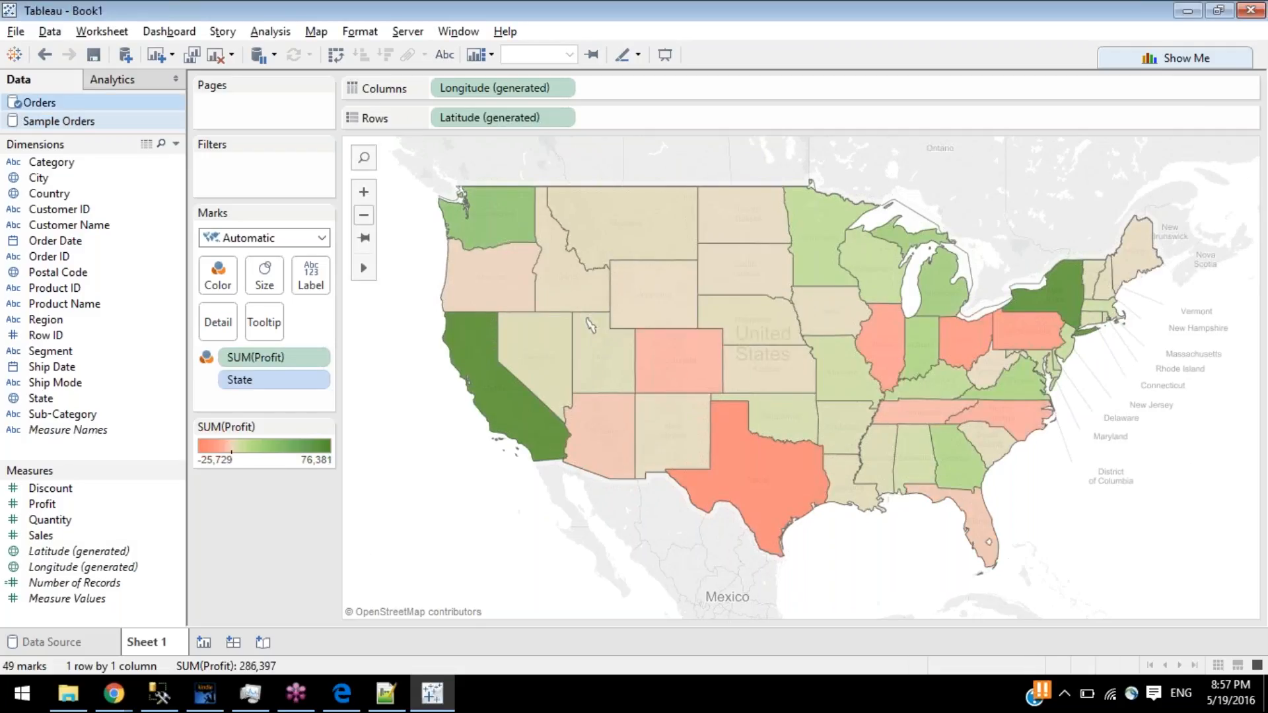
pyautogui.click(126, 248)
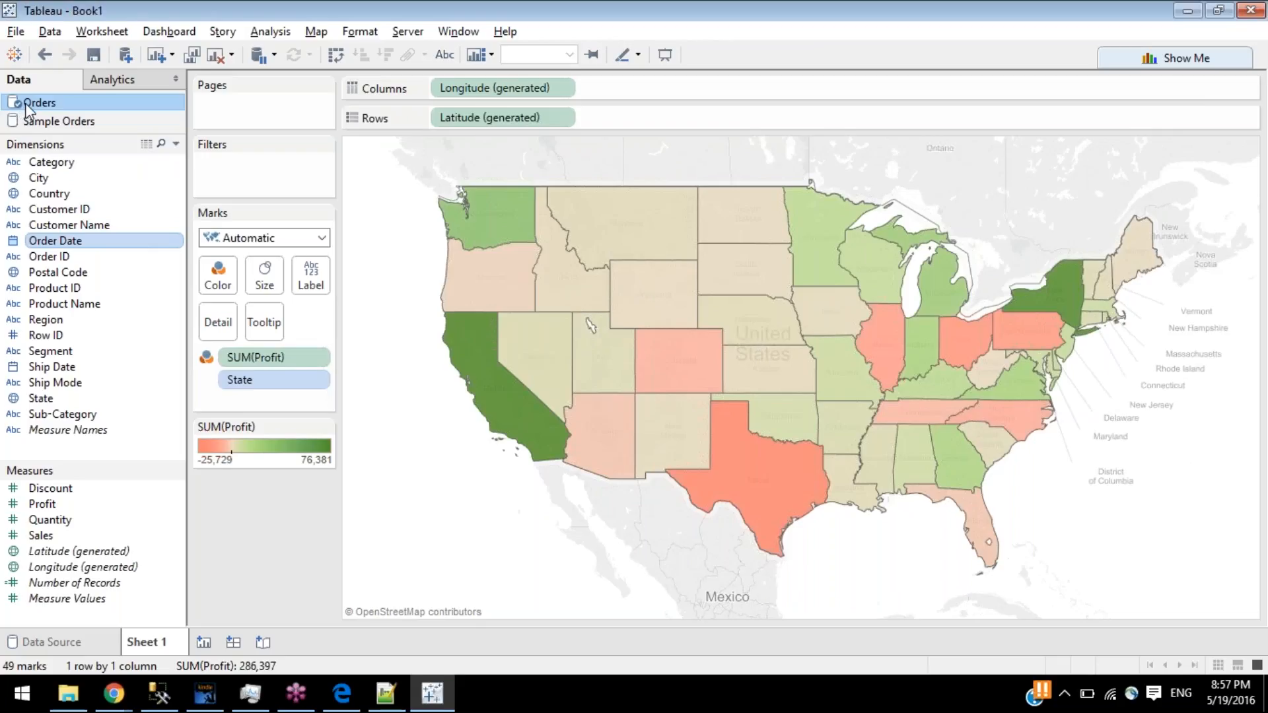
pyautogui.click(37, 257)
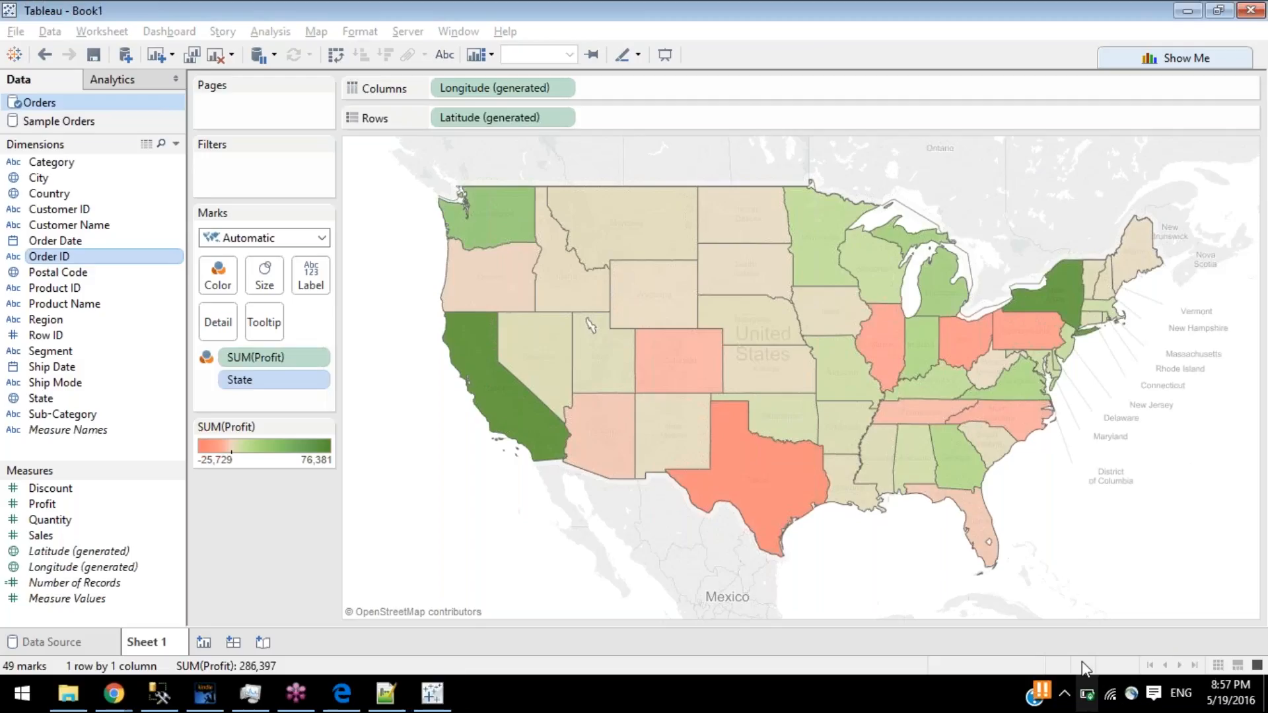
pyautogui.click(1087, 693)
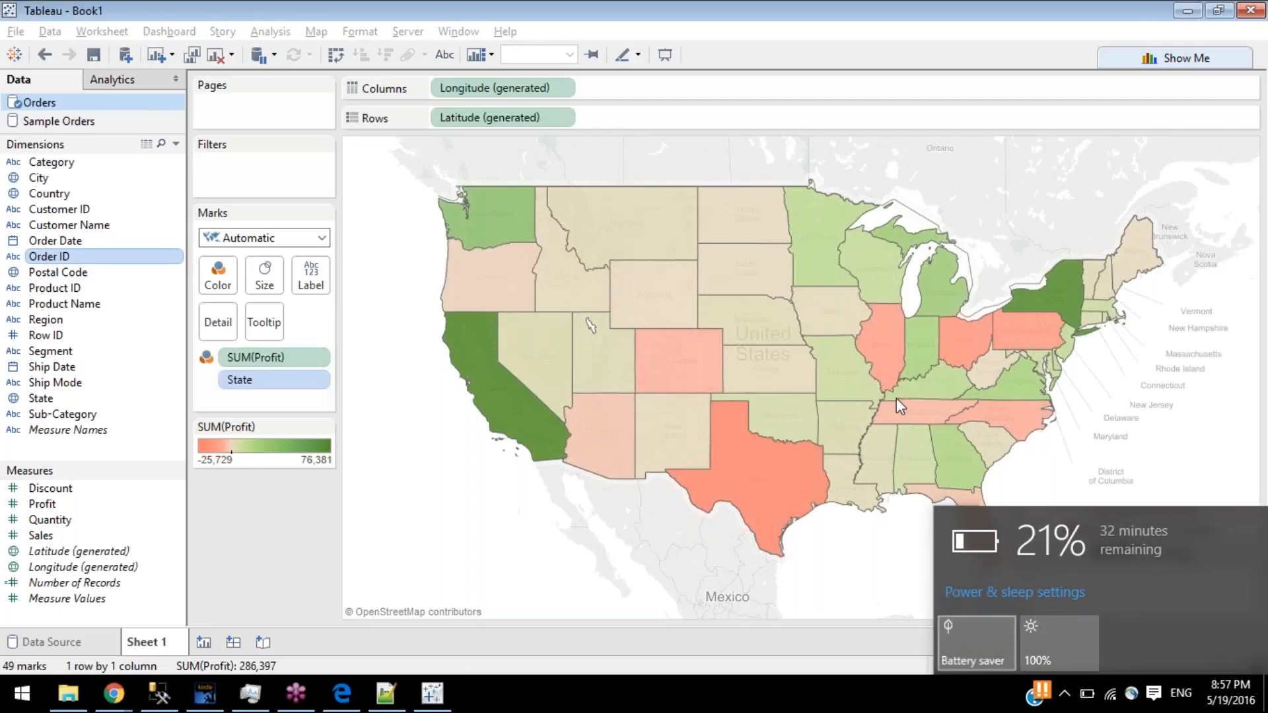
pyautogui.click(319, 525)
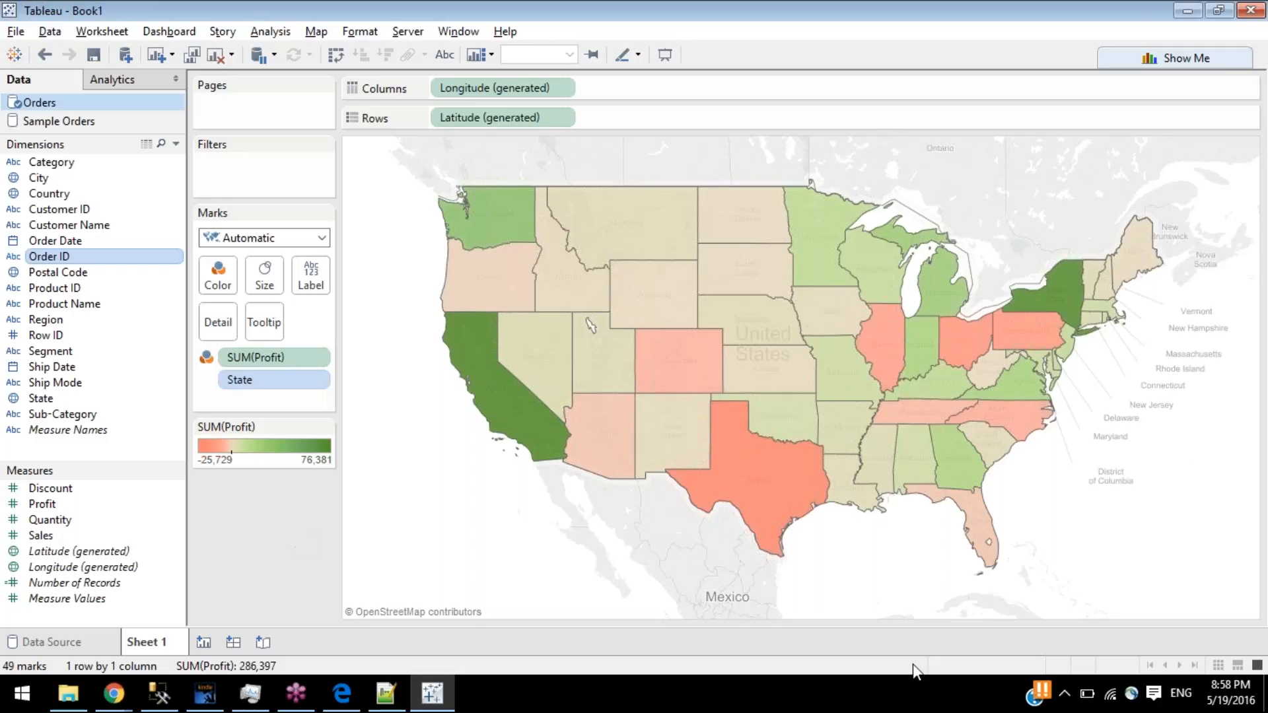
pyautogui.click(1031, 470)
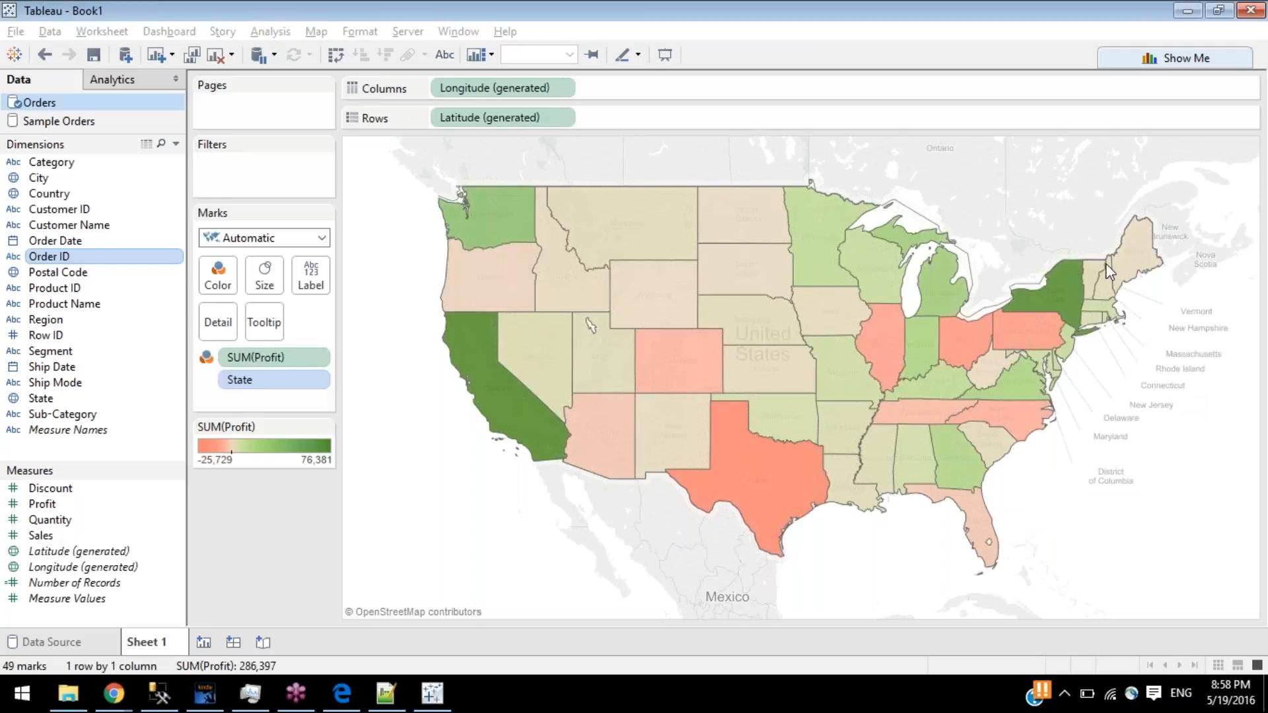
pyautogui.click(276, 492)
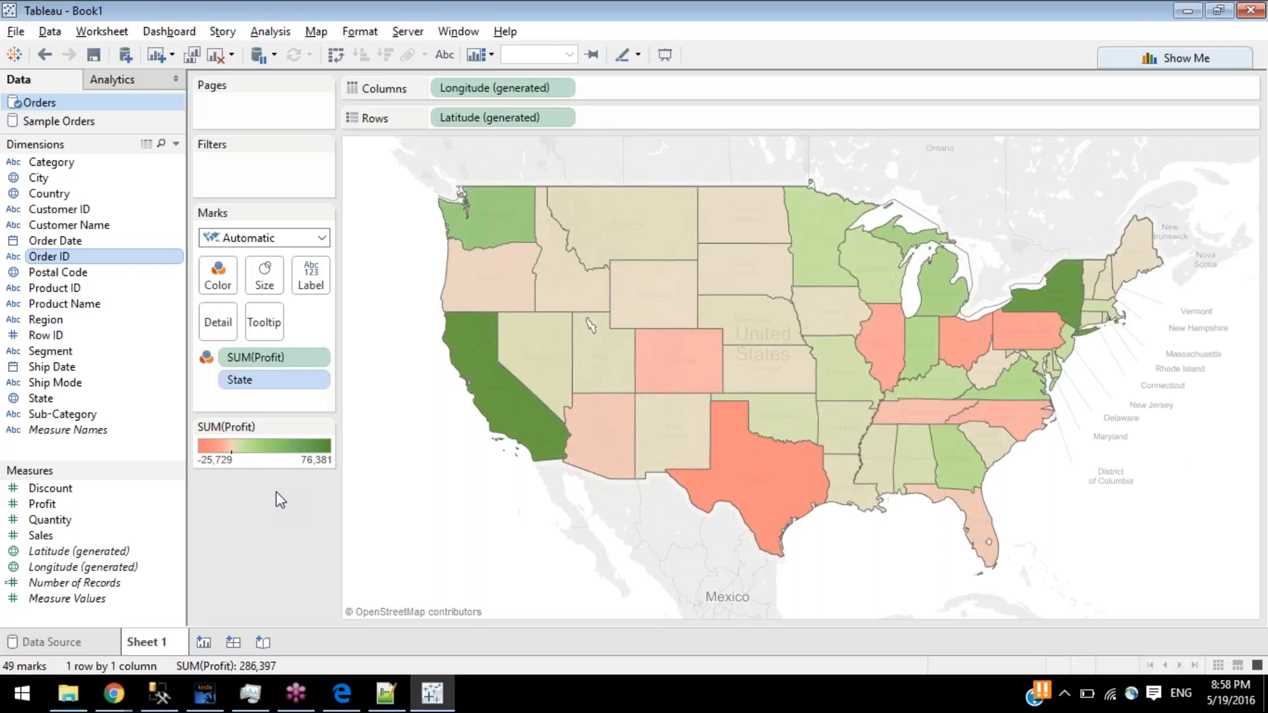
# - Switch the map back by replacing the Orders data source with Sample Orders
pyautogui.rightClick(76, 103)
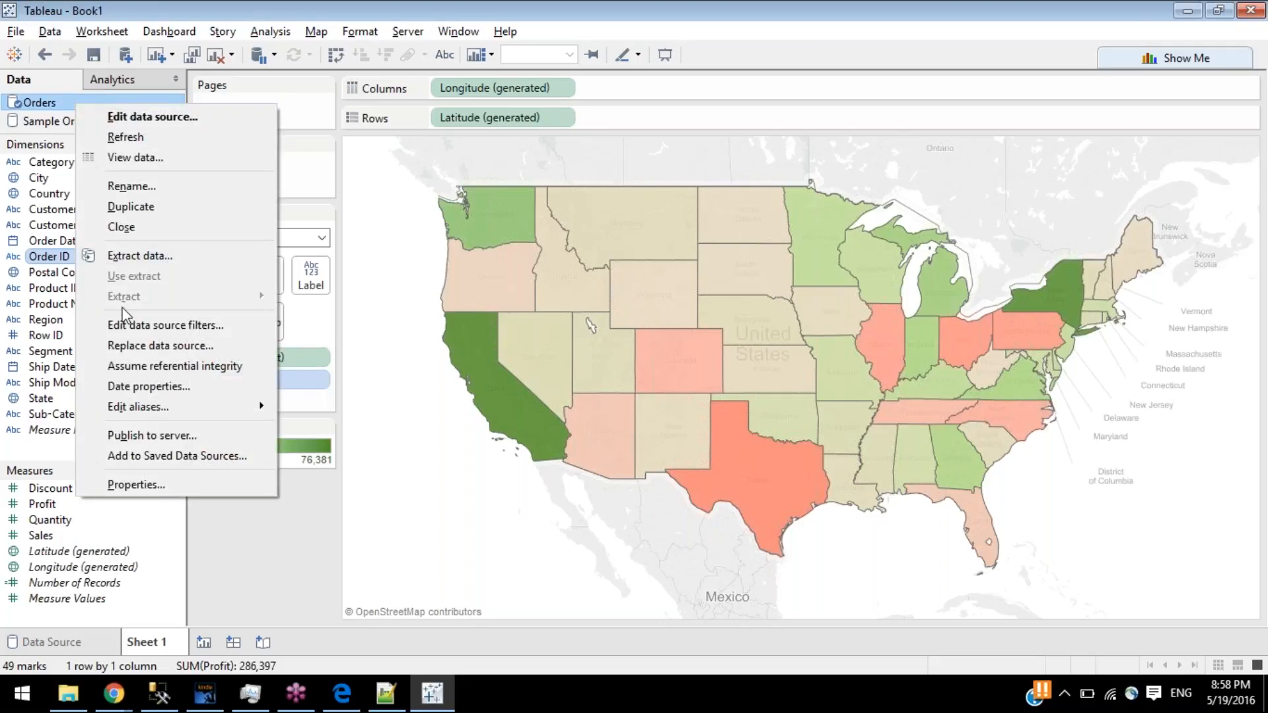
pyautogui.click(144, 350)
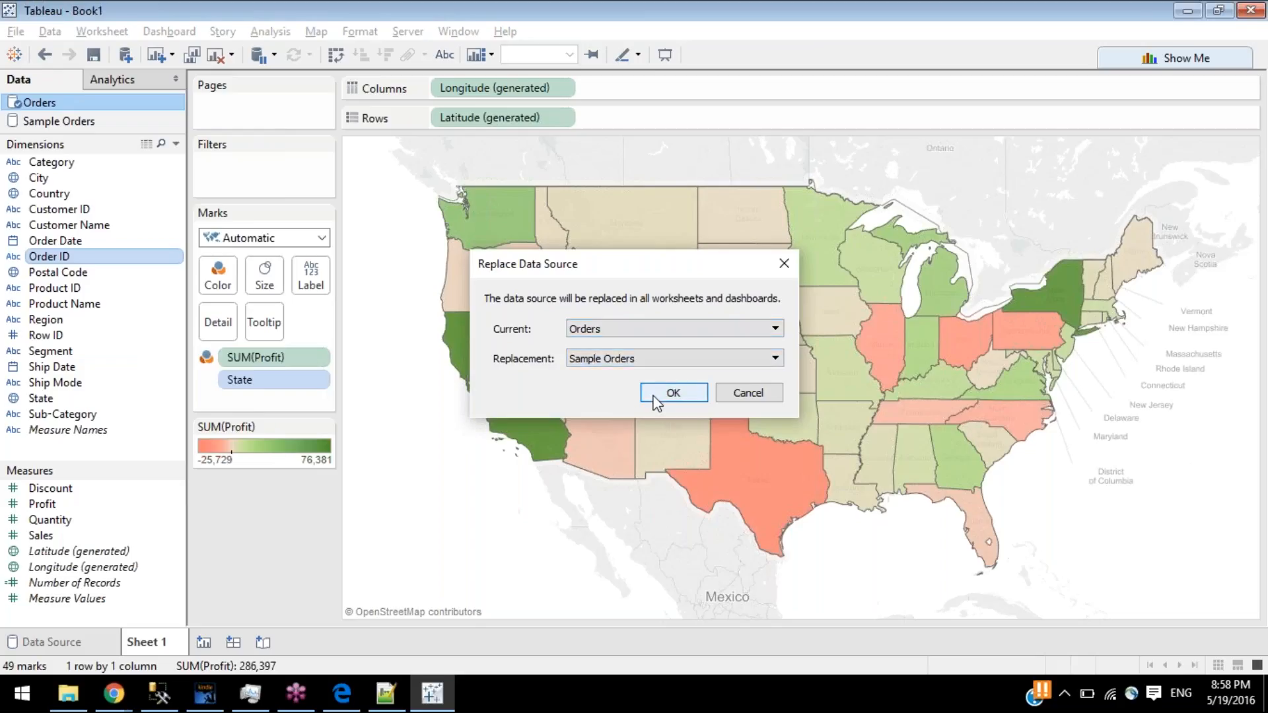
pyautogui.click(656, 396)
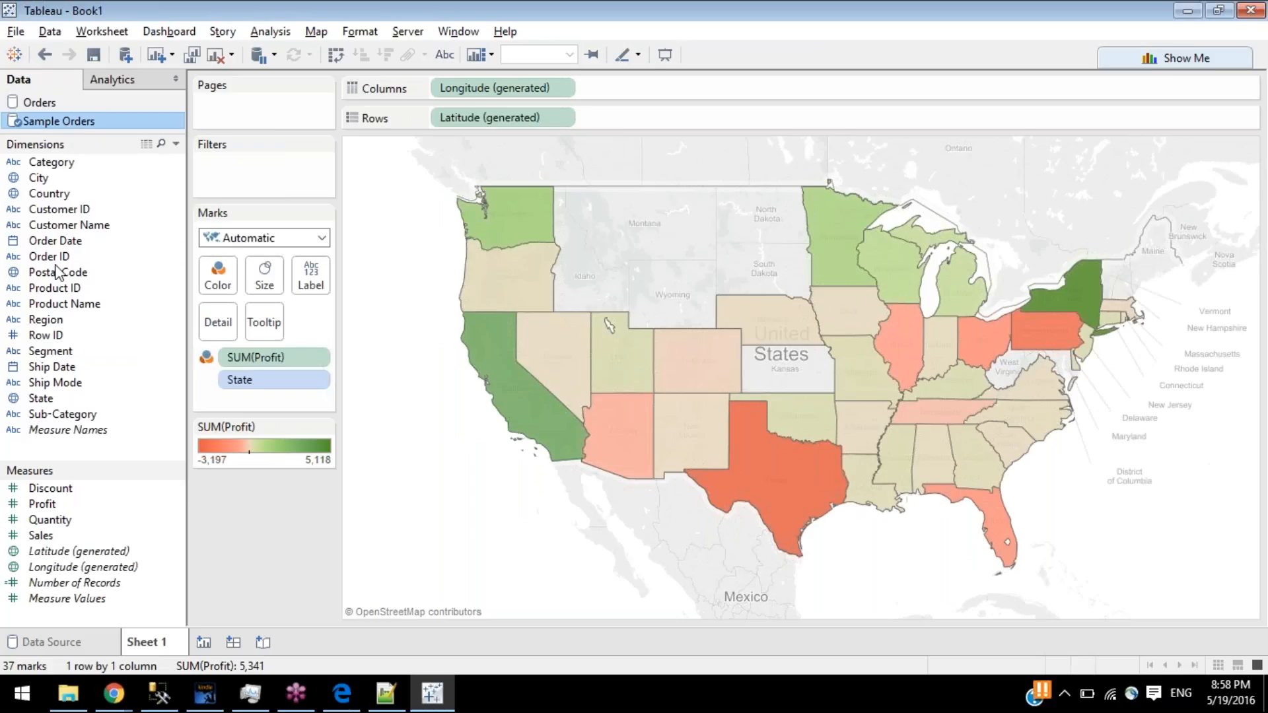
# - Rename the Orders data source as DATA sOURCE 1
pyautogui.rightClick(73, 105)
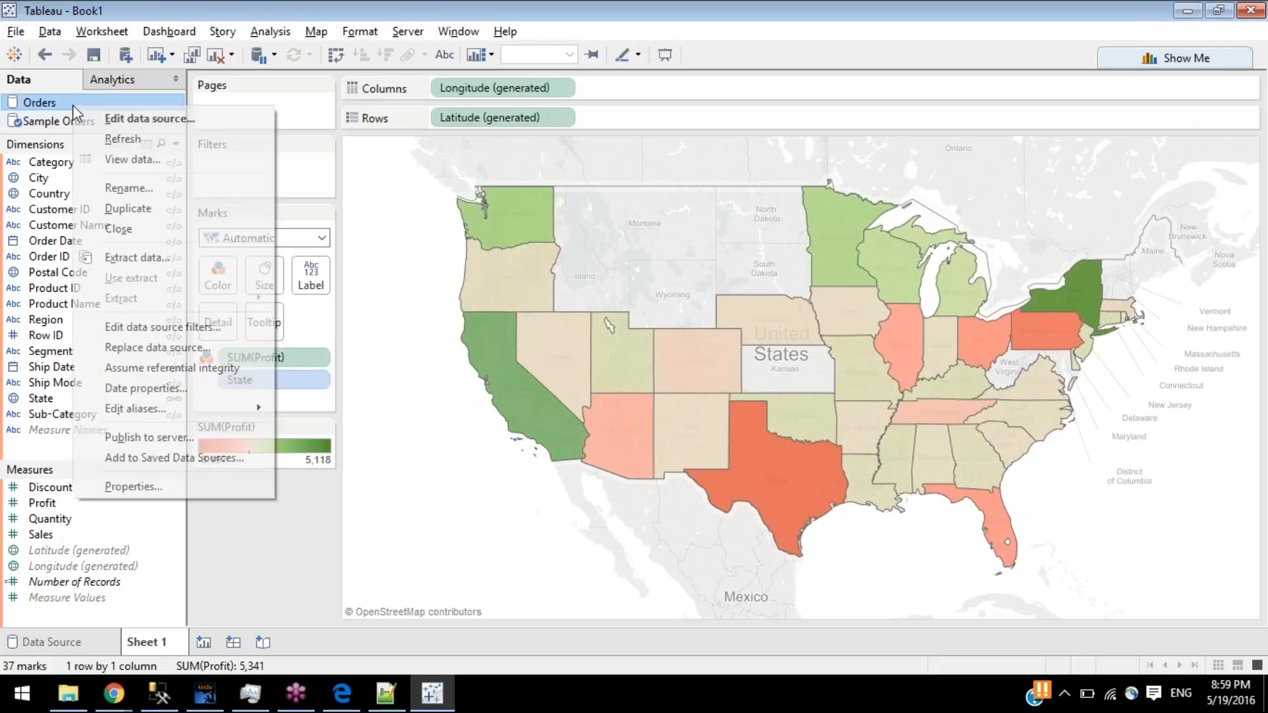
pyautogui.click(187, 190)
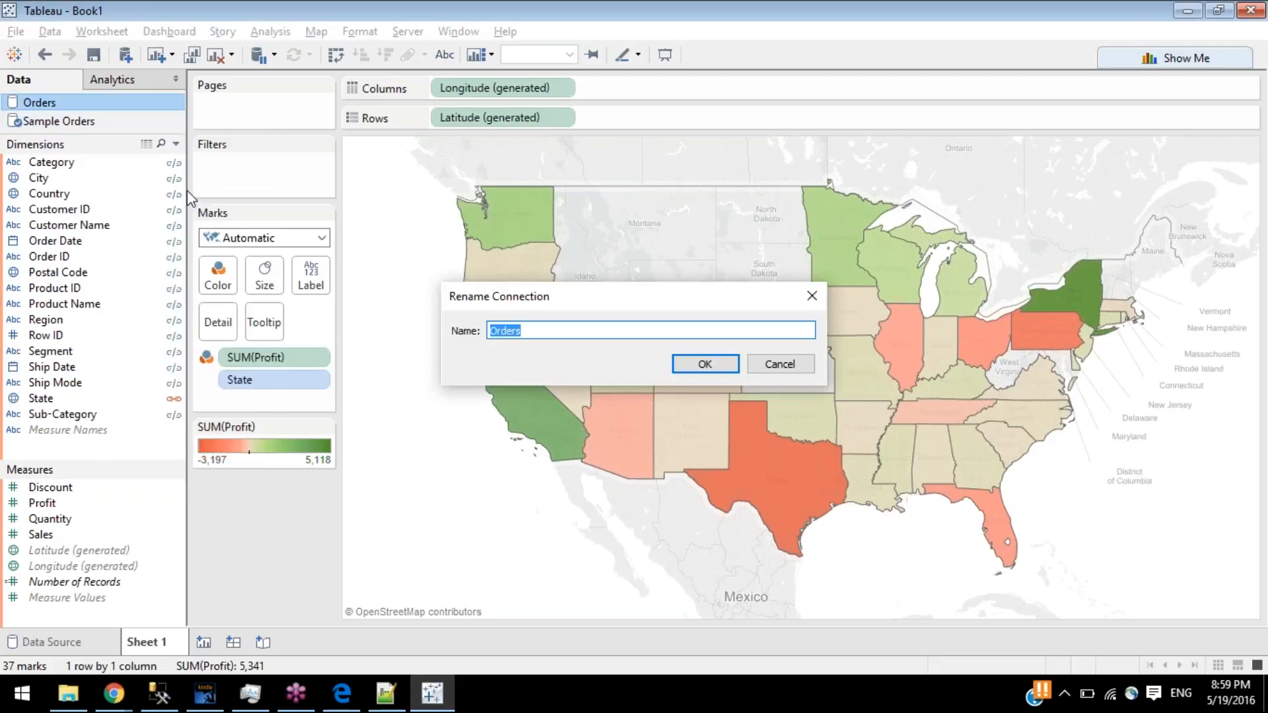
pyautogui.write('D')
pyautogui.write('ATA sOURCE 1')
pyautogui.press('Return')
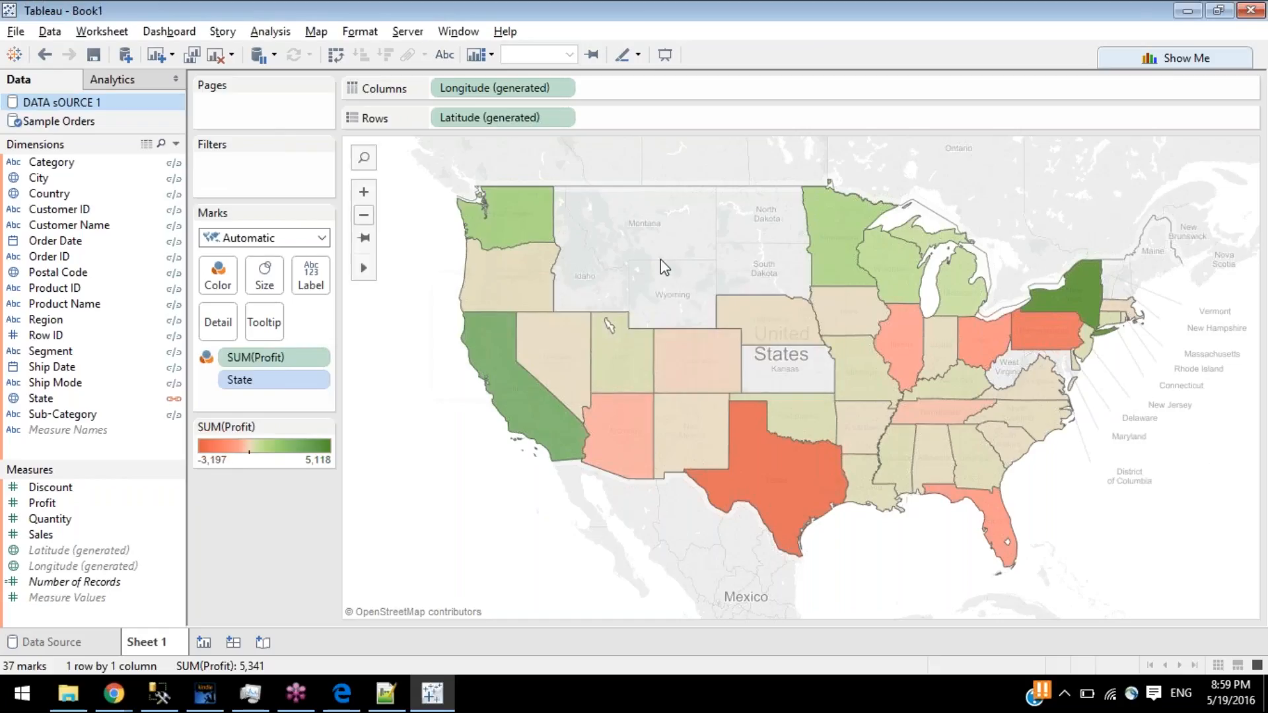
# - Rename the Sample Orders data source as Data Source 2
pyautogui.click(45, 121)
pyautogui.rightClick(48, 122)
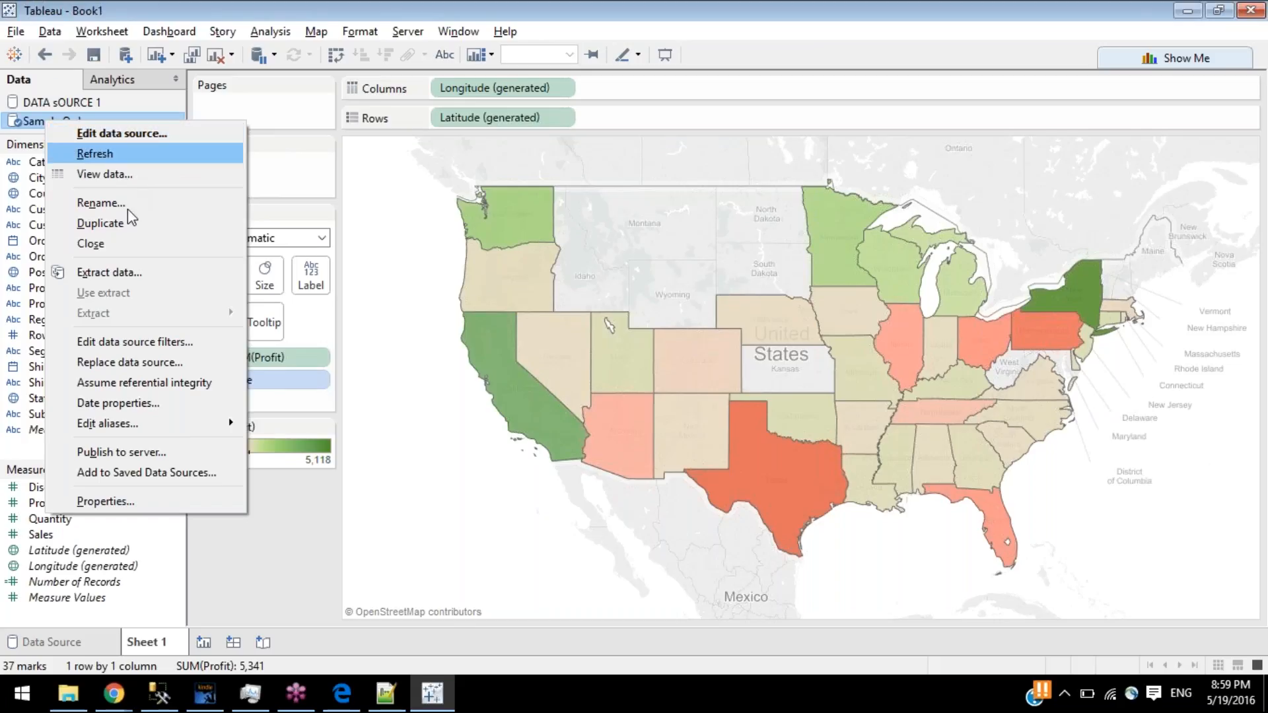
pyautogui.click(126, 202)
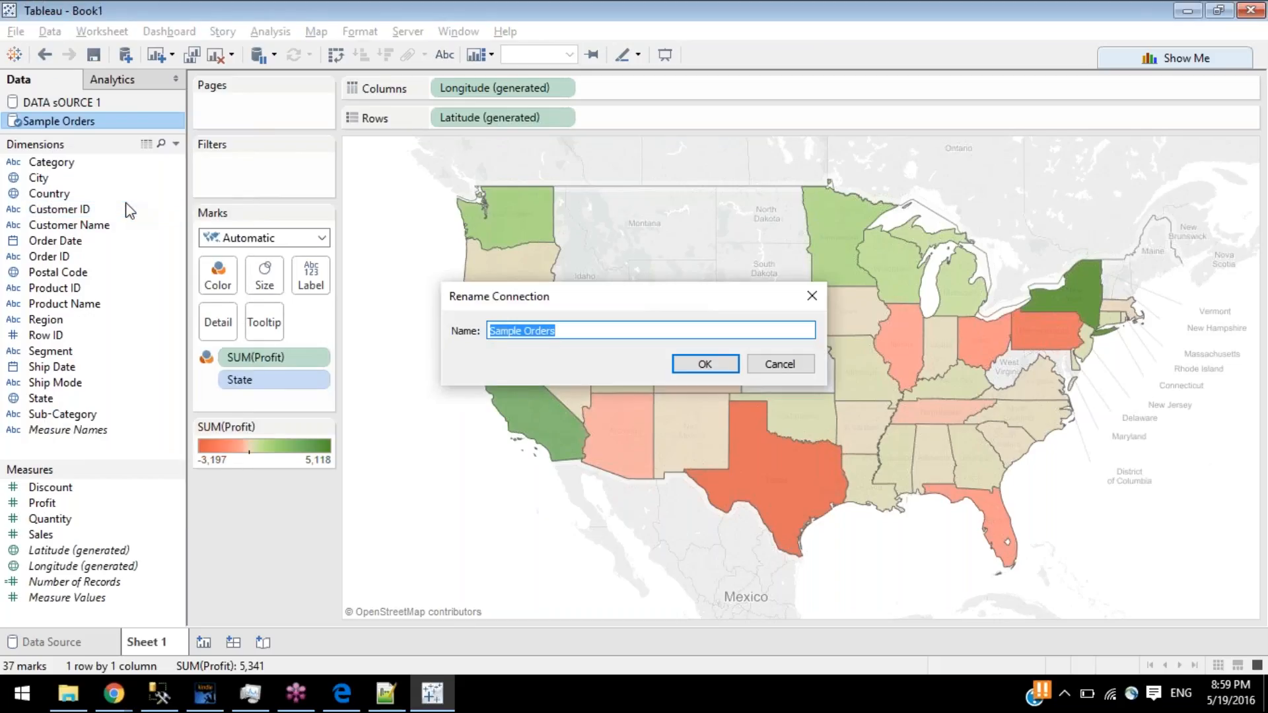
pyautogui.write('Data Source 2')
pyautogui.press('Return')
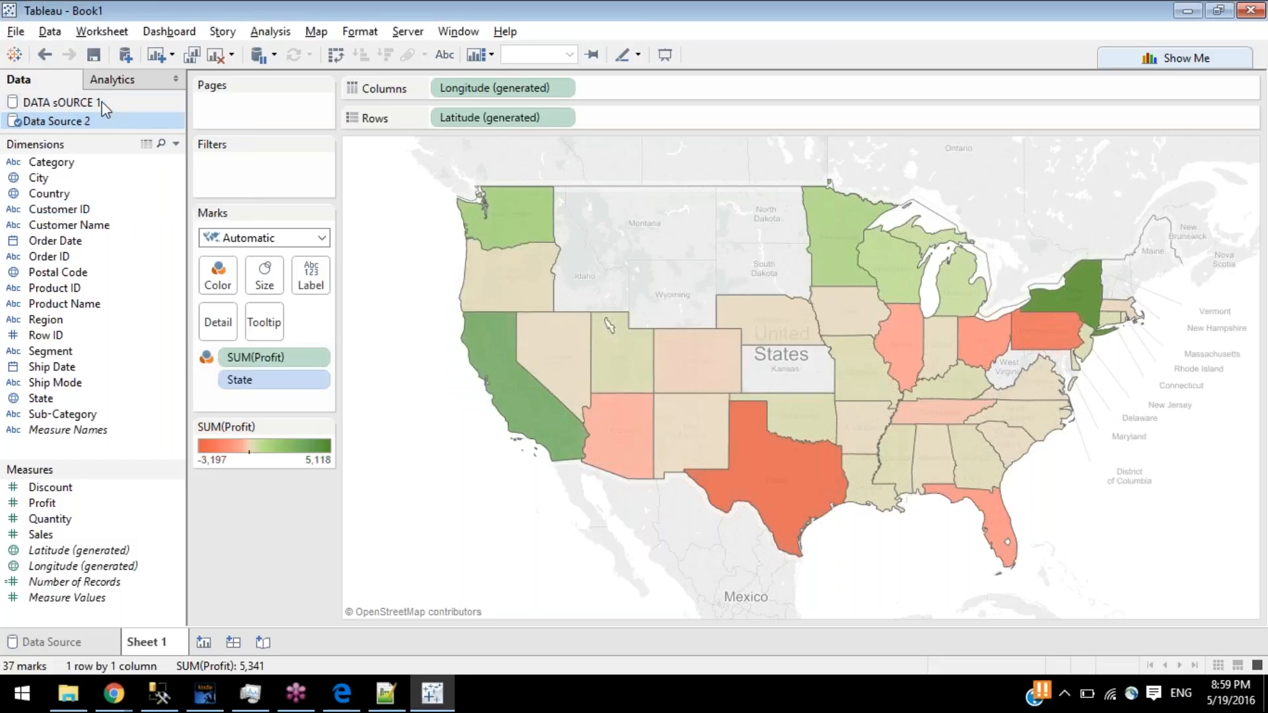
# - Replace Data Source 2 with DATA sOURCE 1 in all worksheets and dashboards
pyautogui.click(104, 122)
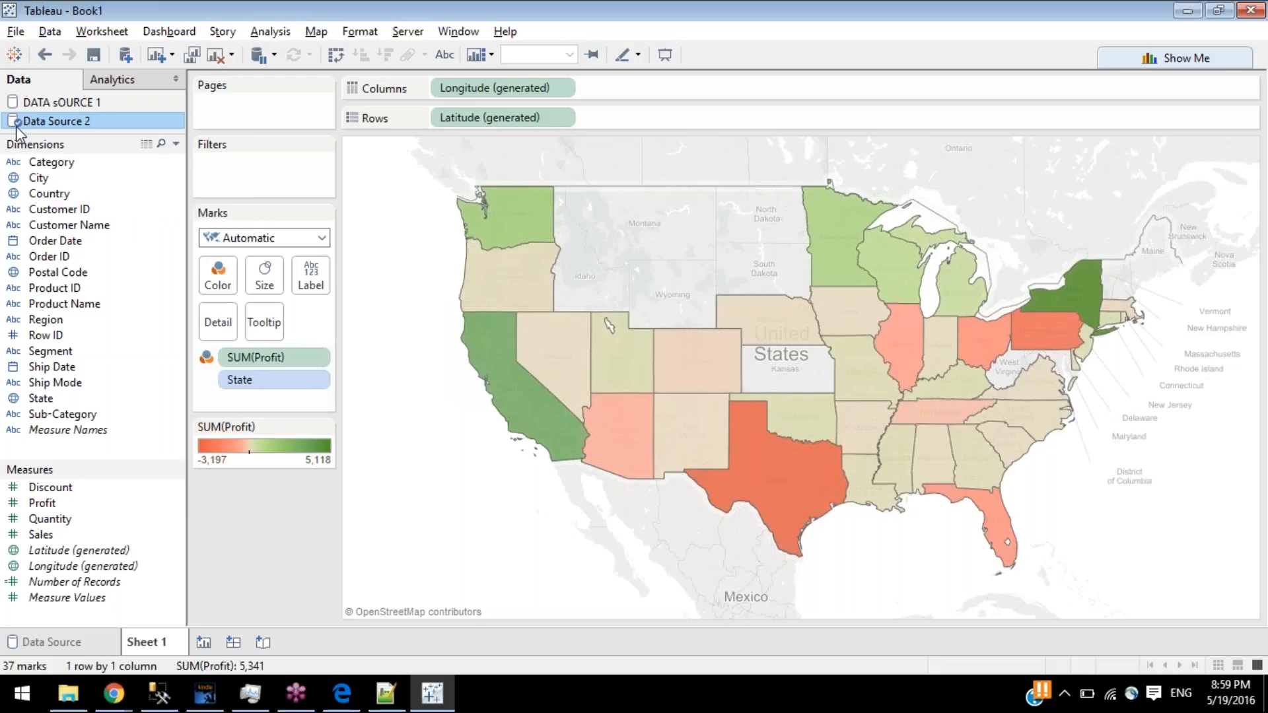
pyautogui.rightClick(68, 128)
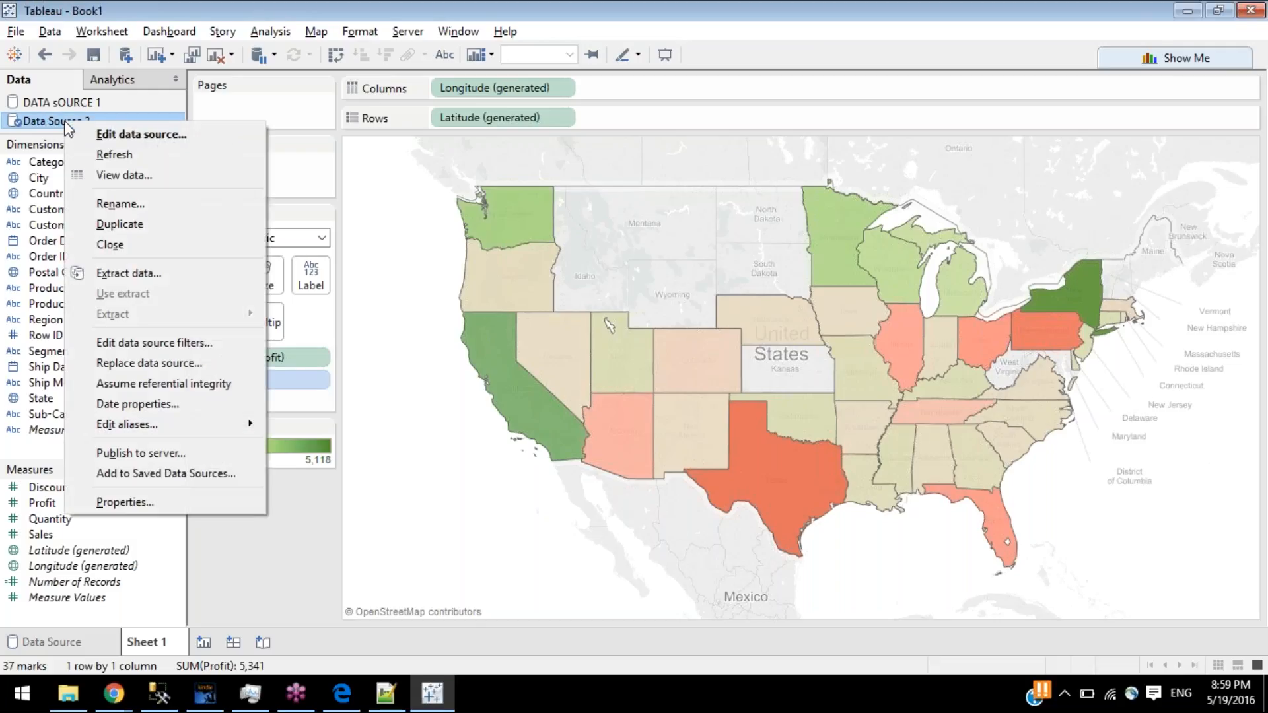
pyautogui.click(184, 367)
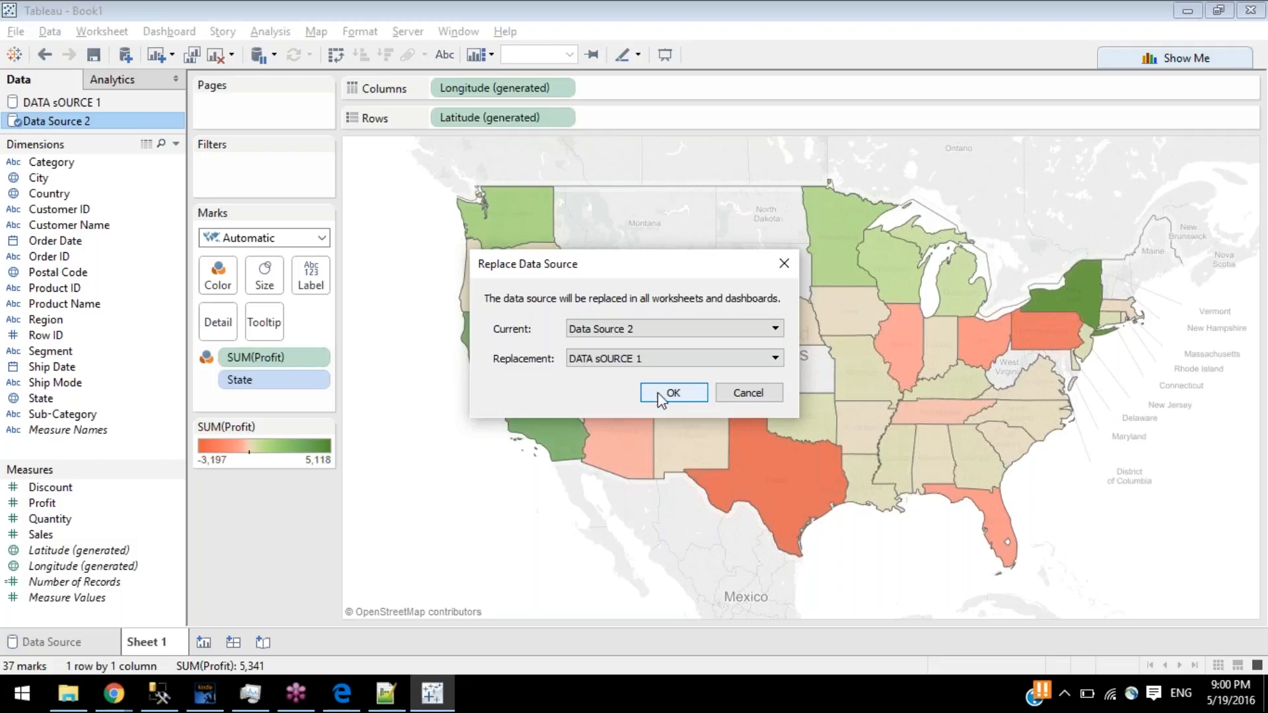
pyautogui.click(608, 357)
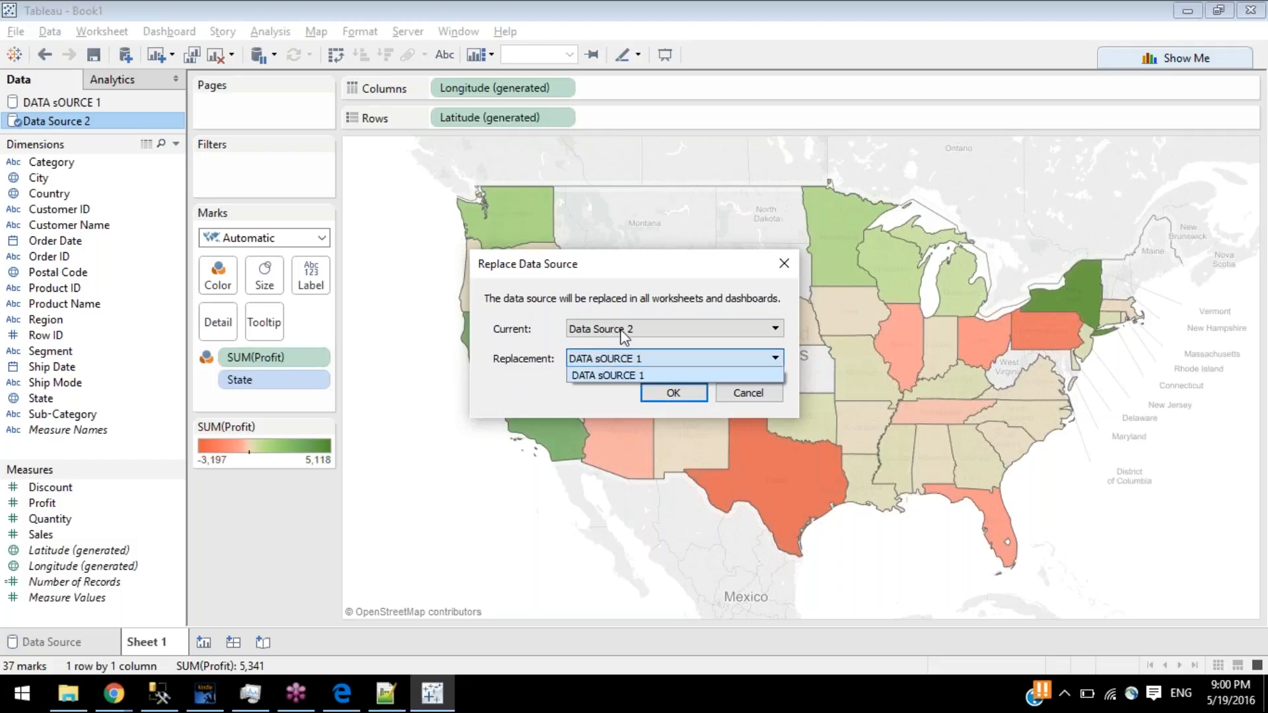
pyautogui.click(627, 329)
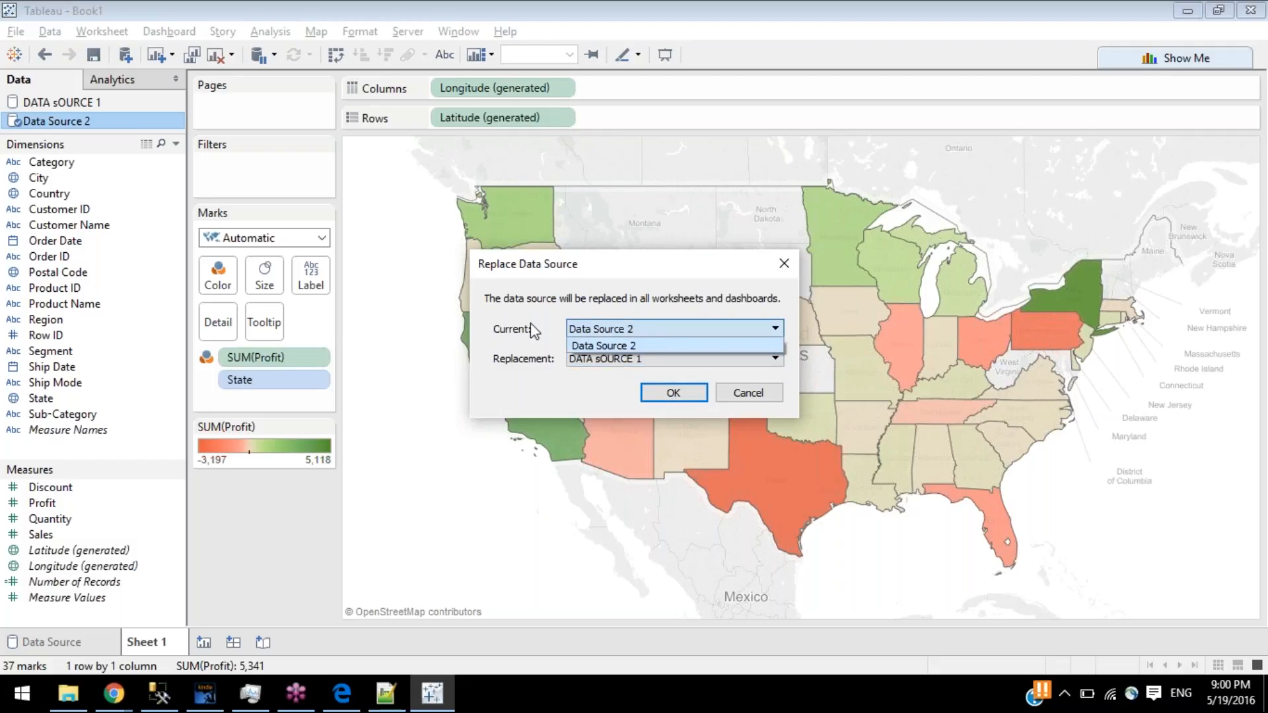
pyautogui.click(686, 394)
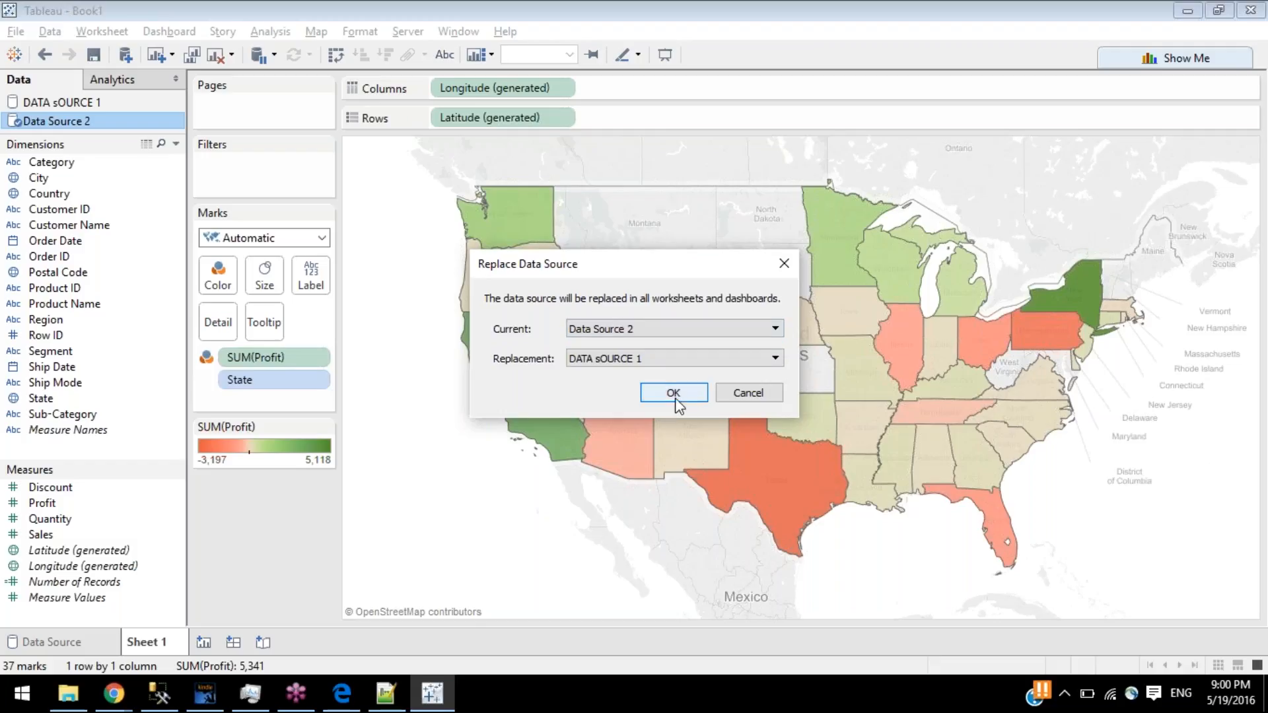
pyautogui.click(674, 395)
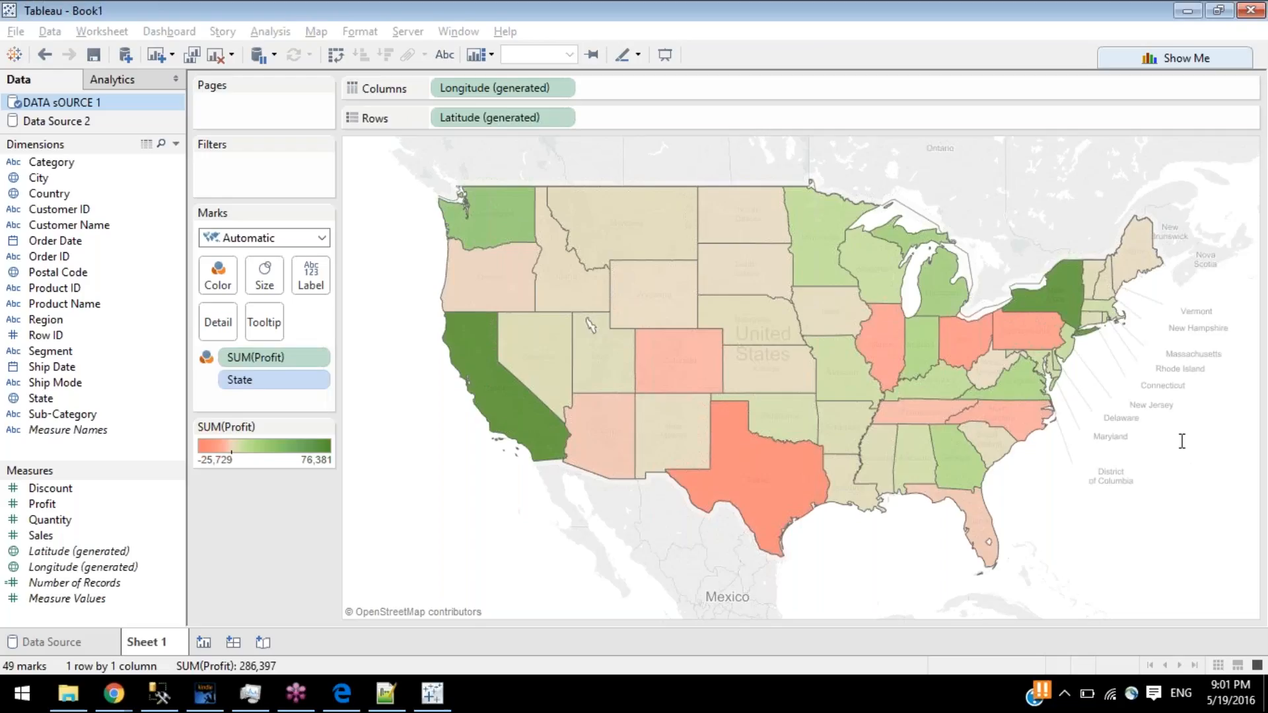
# - Switch the map back by replacing DATA sOURCE 1 with Data Source 2
pyautogui.rightClick(61, 102)
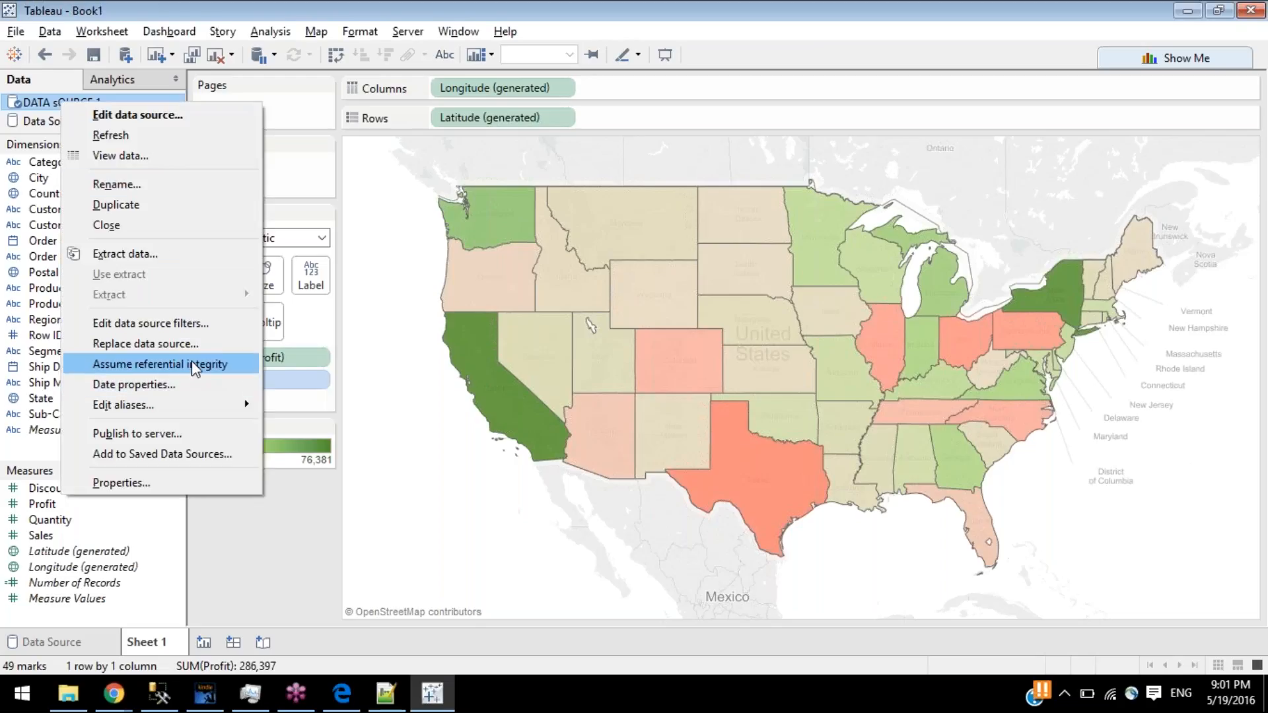
pyautogui.click(189, 345)
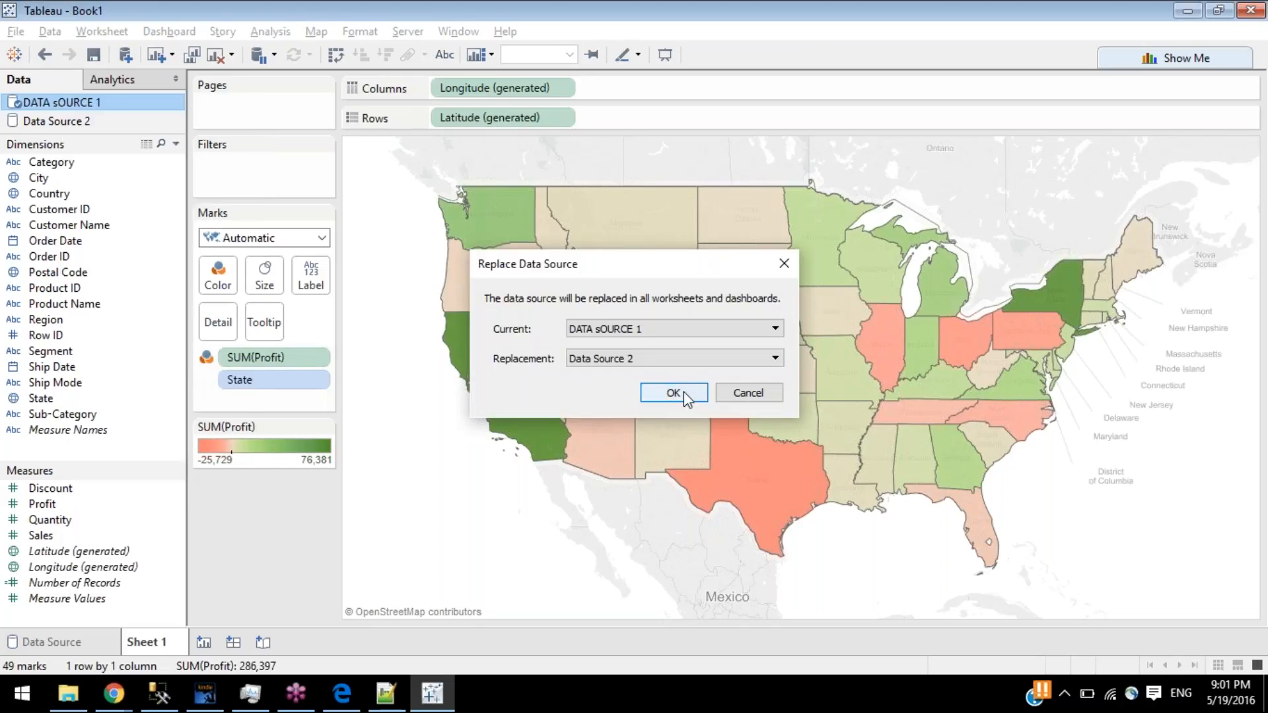
pyautogui.click(673, 392)
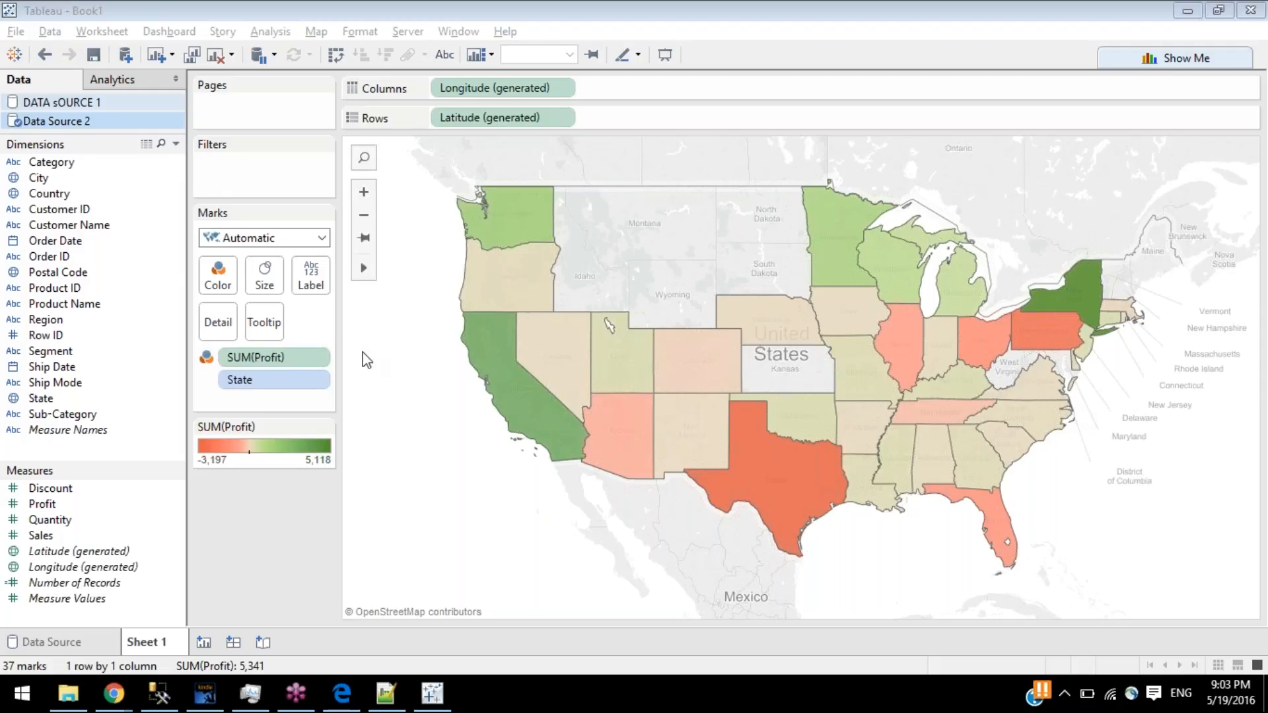
pyautogui.click(410, 33)
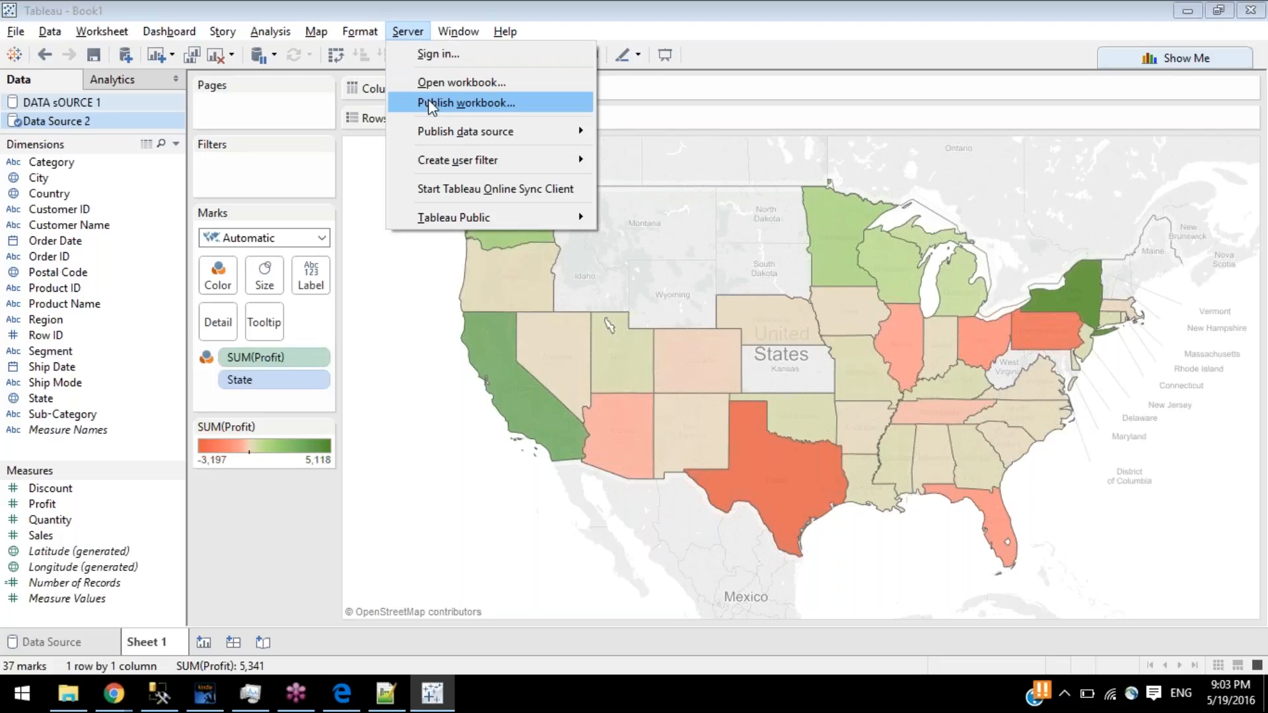
pyautogui.click(280, 485)
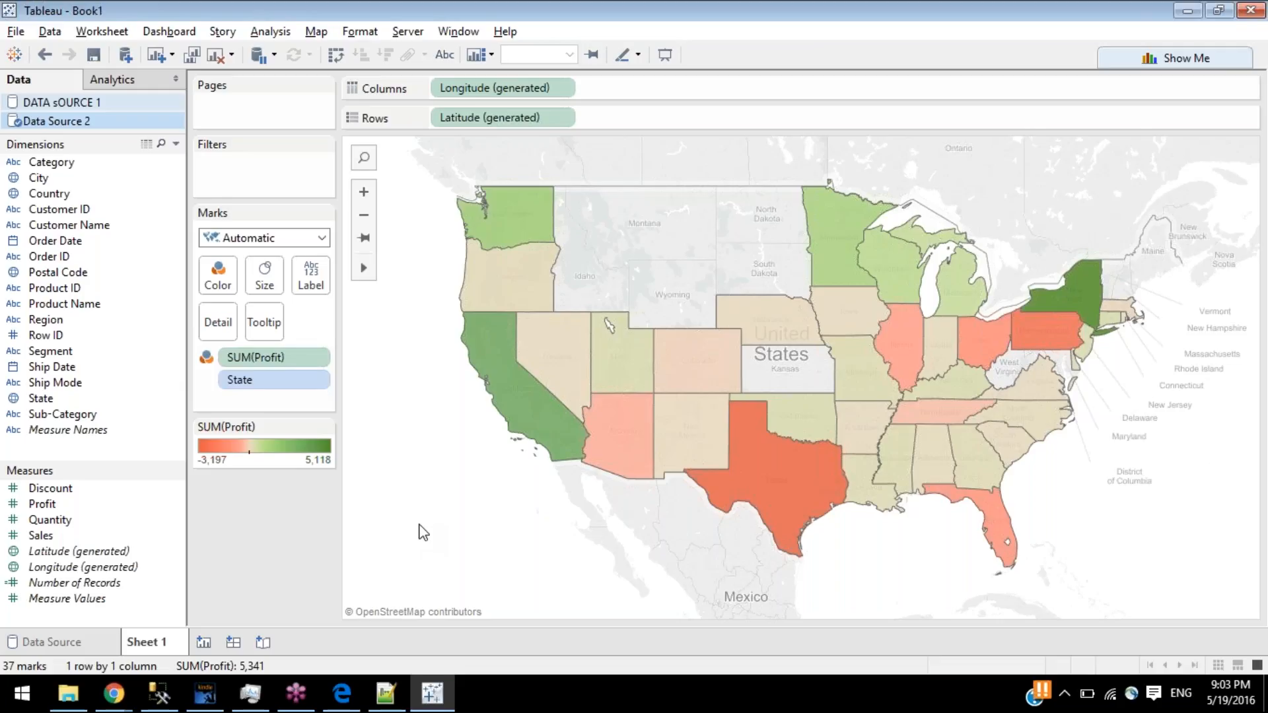
pyautogui.scroll(-2, 422, 532)
pyautogui.moveTo(369, 270)
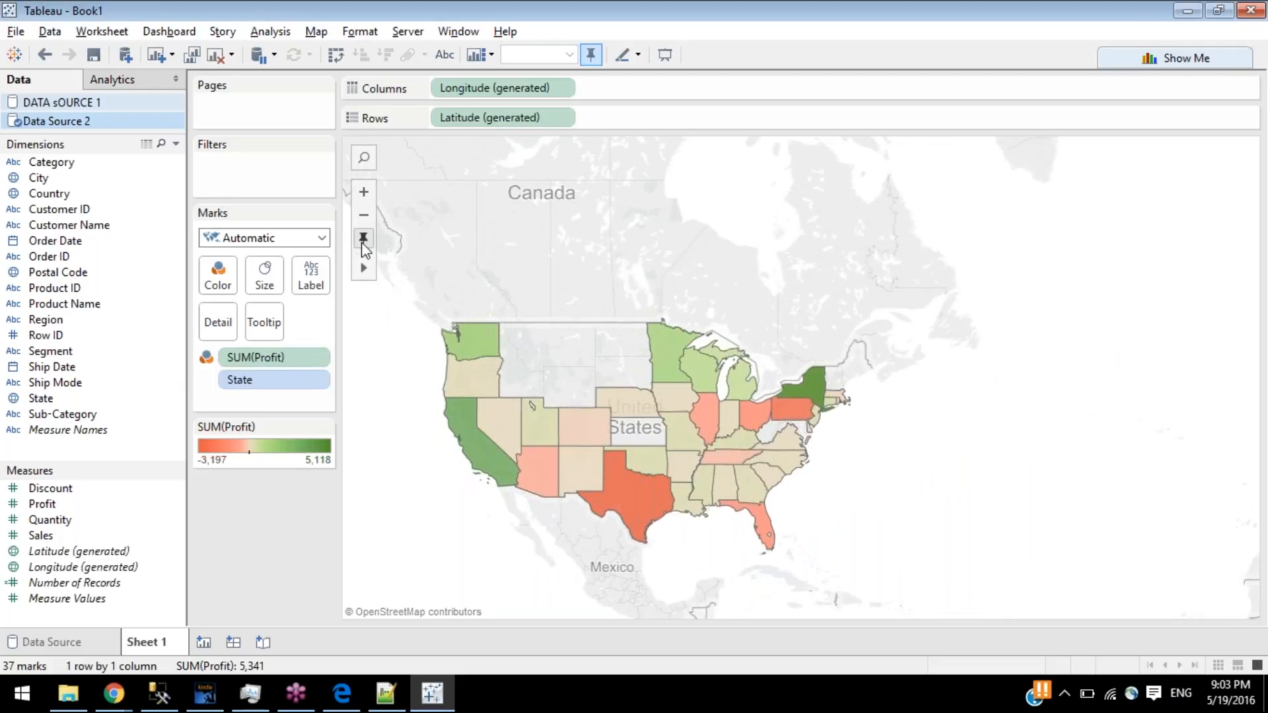
pyautogui.click(363, 240)
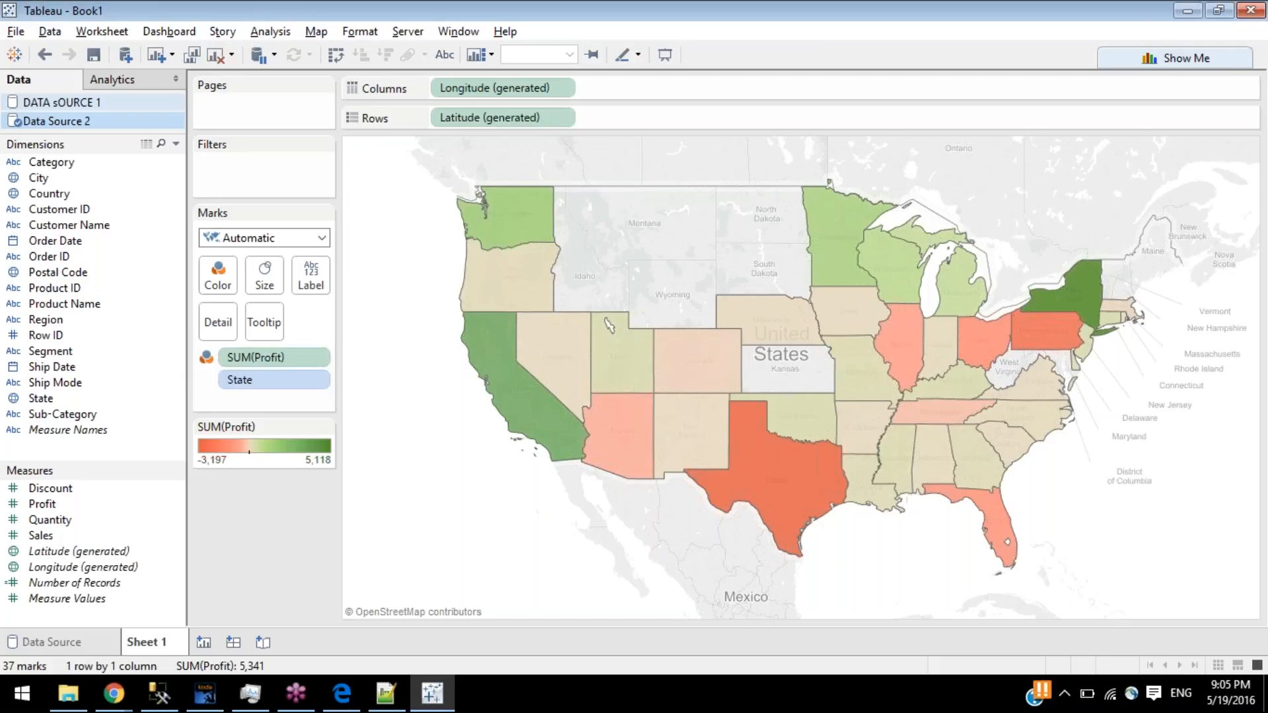
# - Switch to the training plan PDF in Edge, check item 12 on the primary data source, and return to Tableau
pyautogui.click(93, 121)
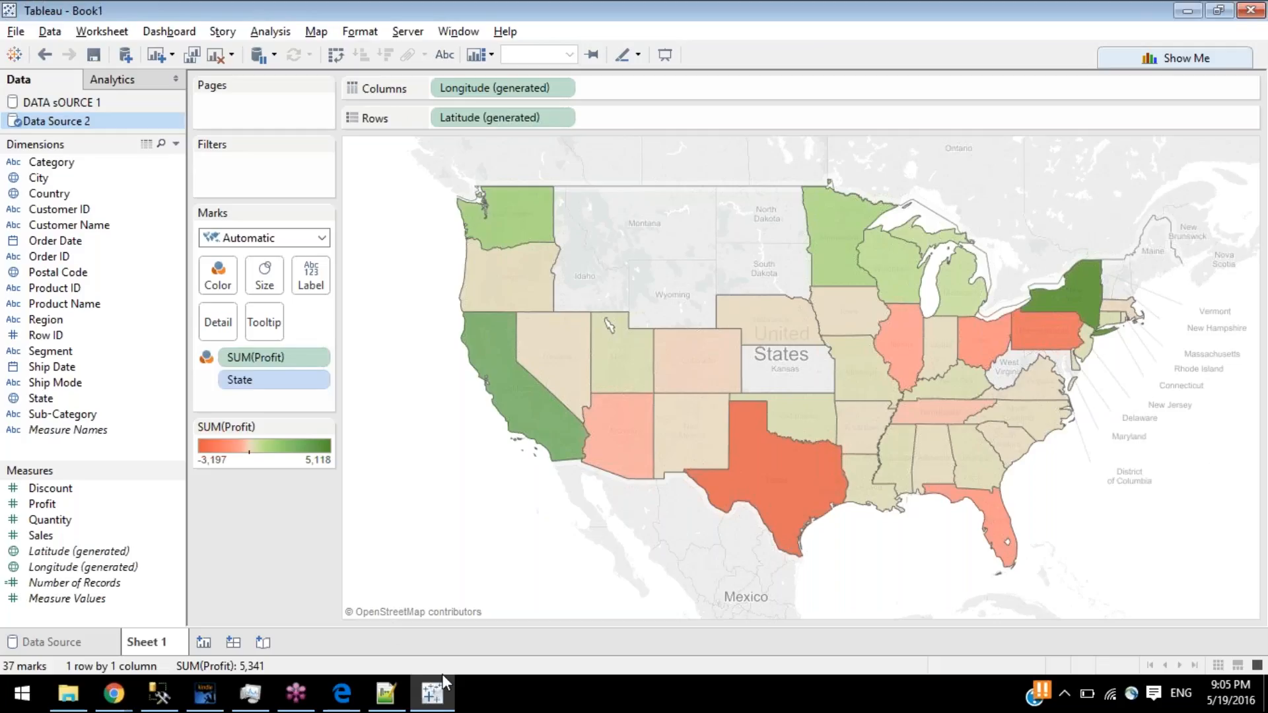
pyautogui.moveTo(440, 688)
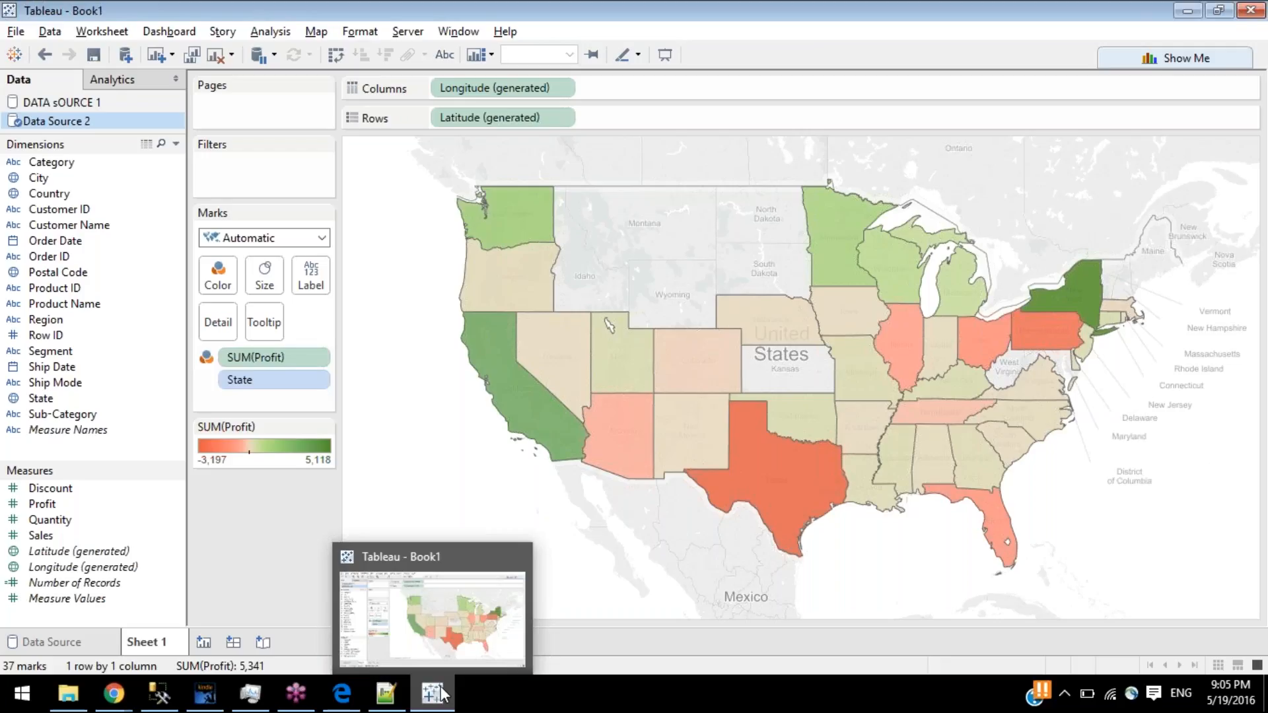
pyautogui.click(433, 692)
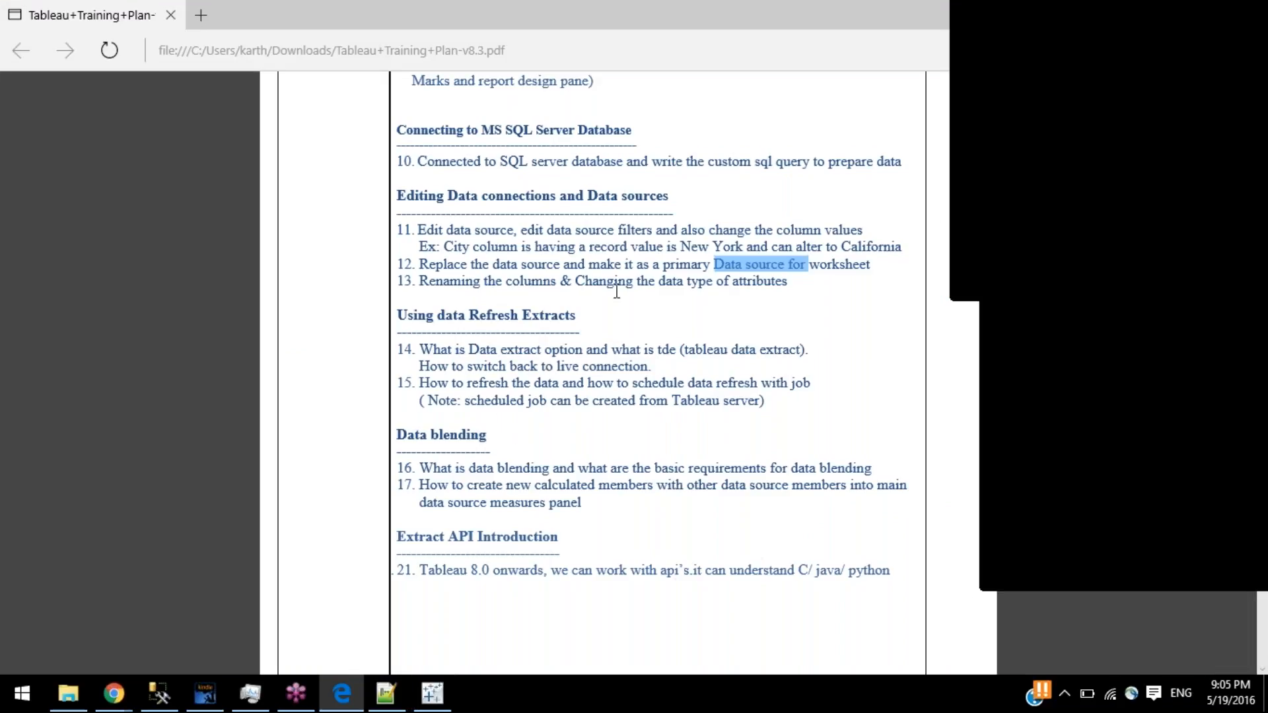
pyautogui.doubleClick(685, 266)
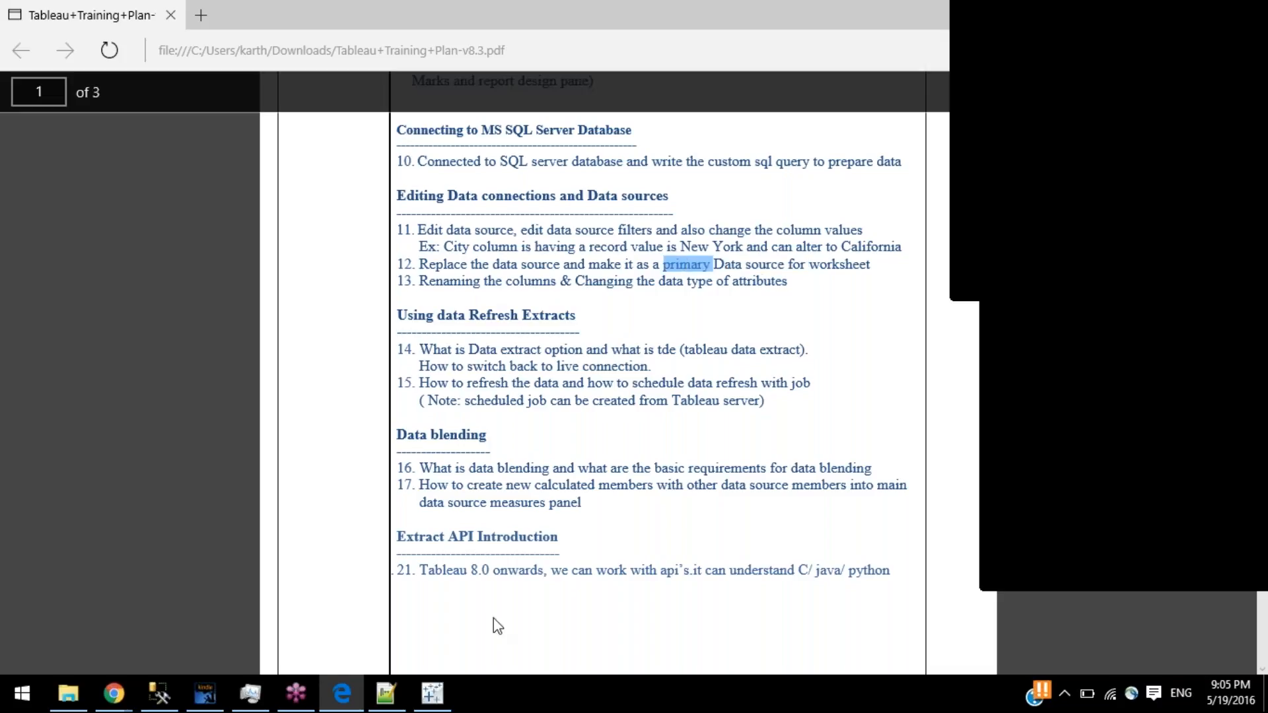
pyautogui.moveTo(441, 675)
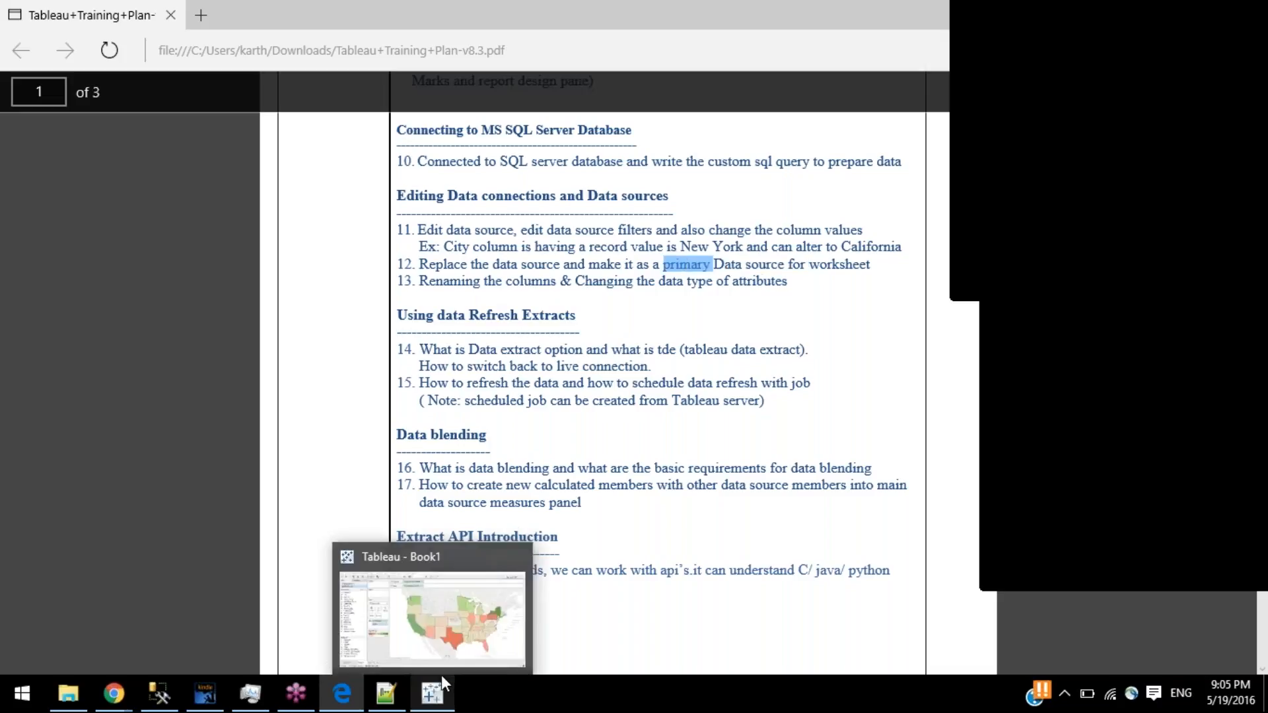
pyautogui.click(462, 649)
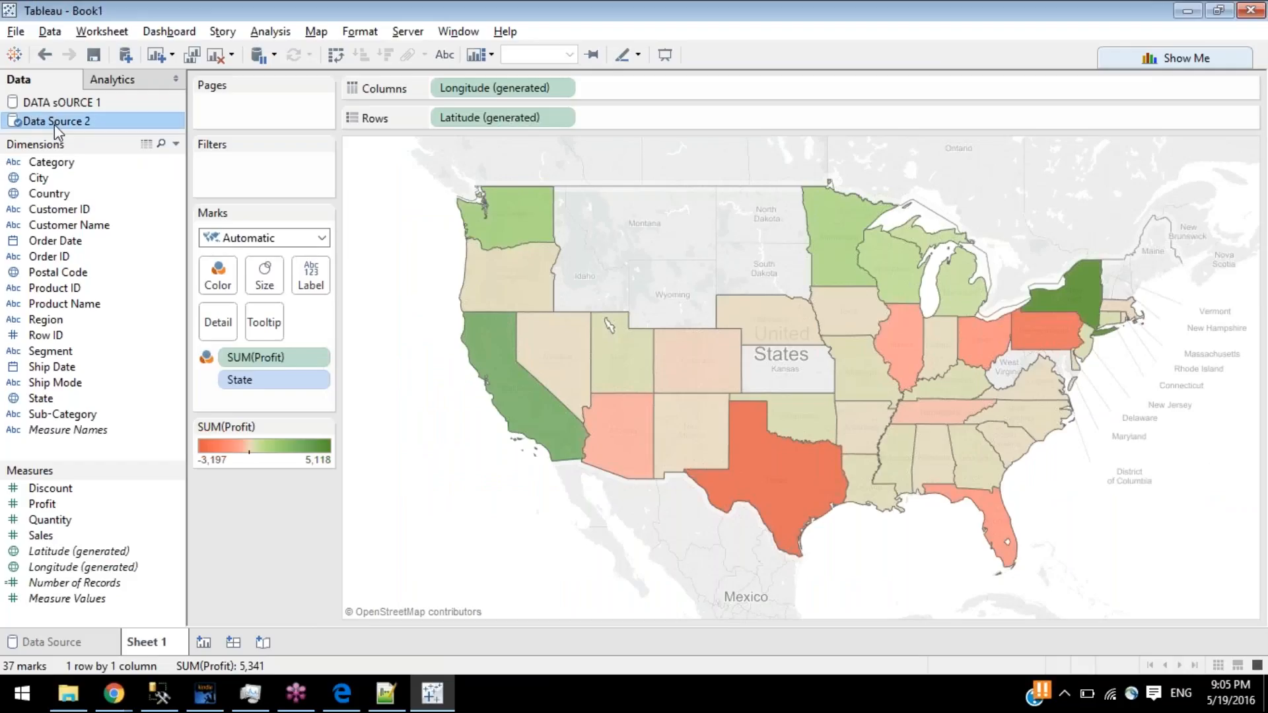
# - Replace Data Source 2 with DATA sOURCE 1 behind the map and colour the states by Sales
pyautogui.rightClick(84, 124)
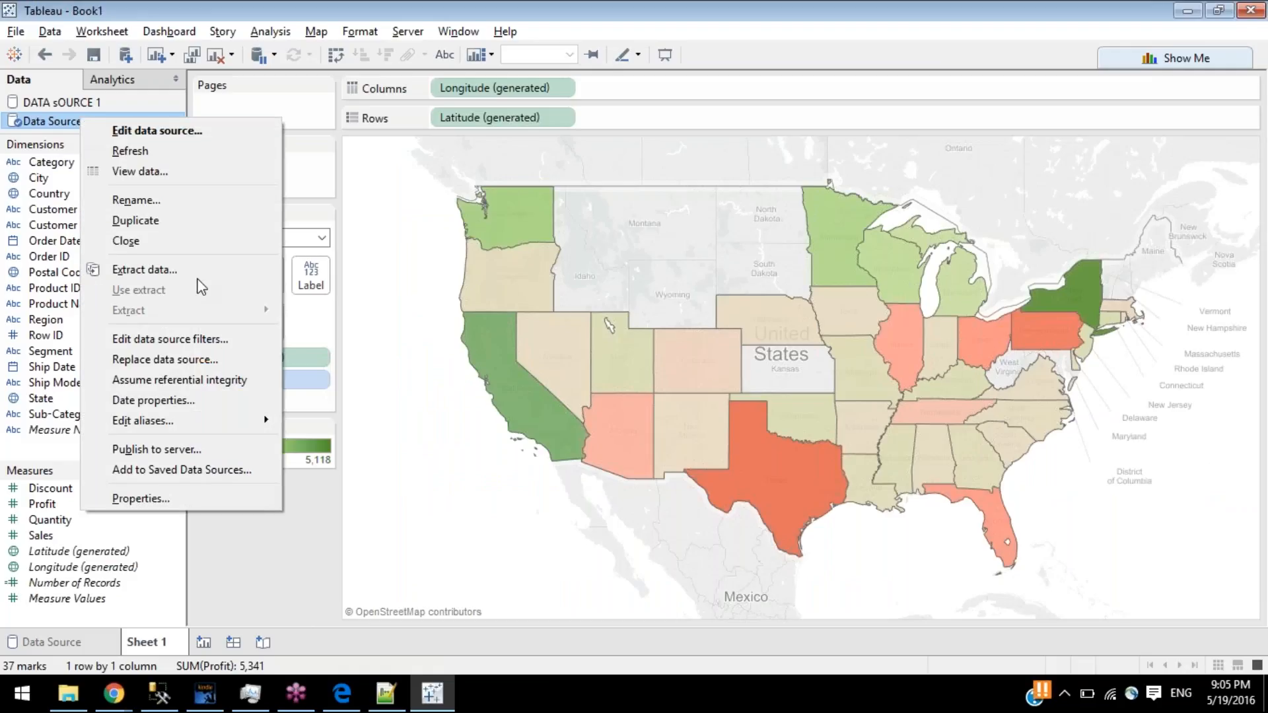
pyautogui.click(156, 359)
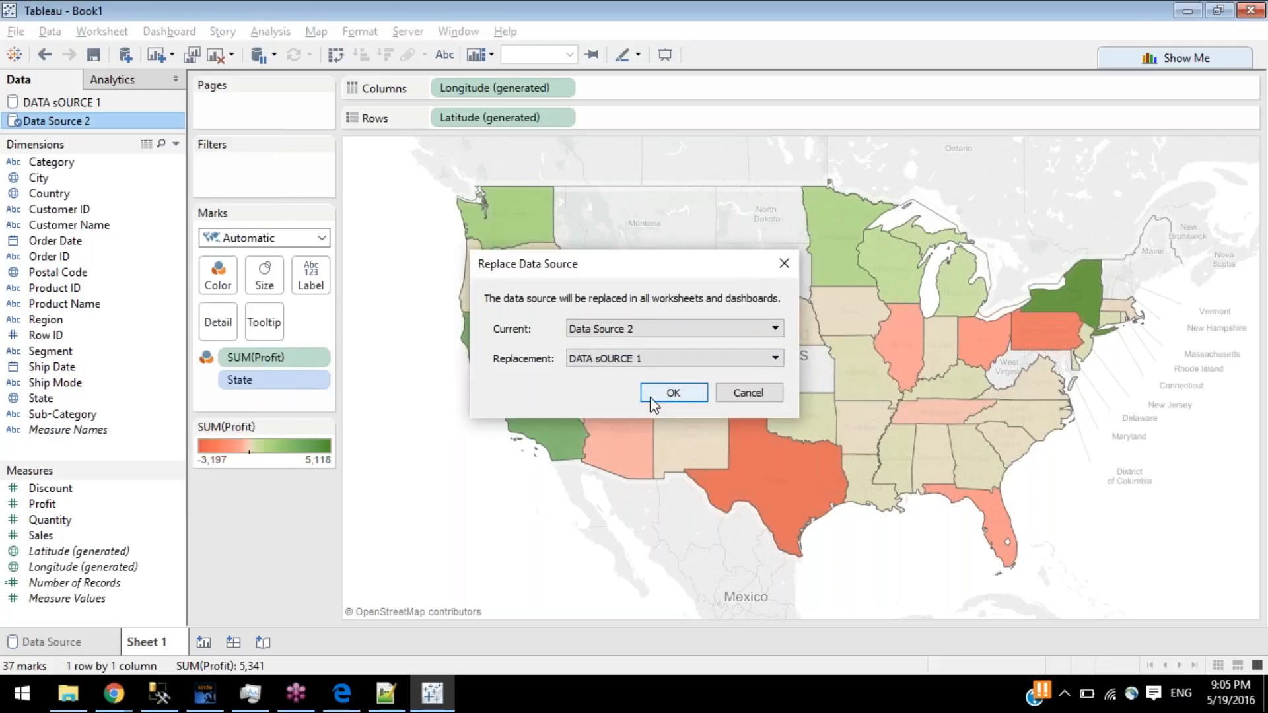
pyautogui.click(672, 393)
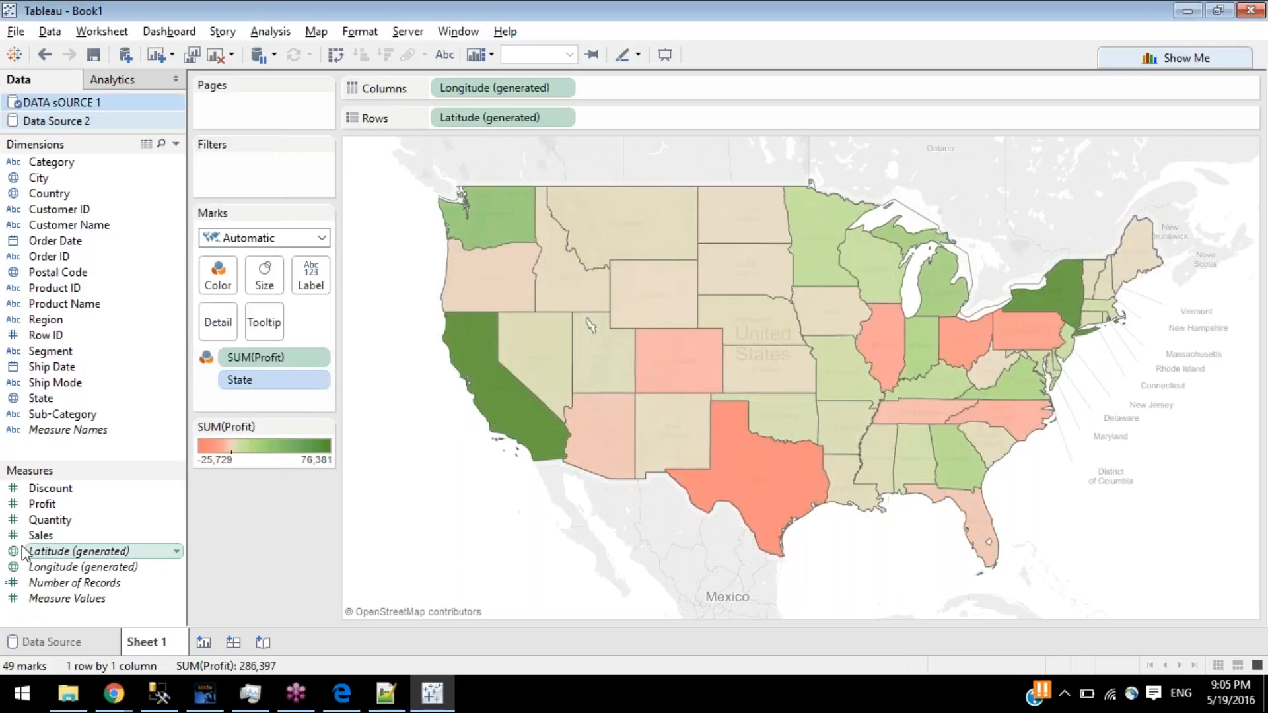
pyautogui.moveTo(35, 539); pyautogui.dragTo(231, 281)
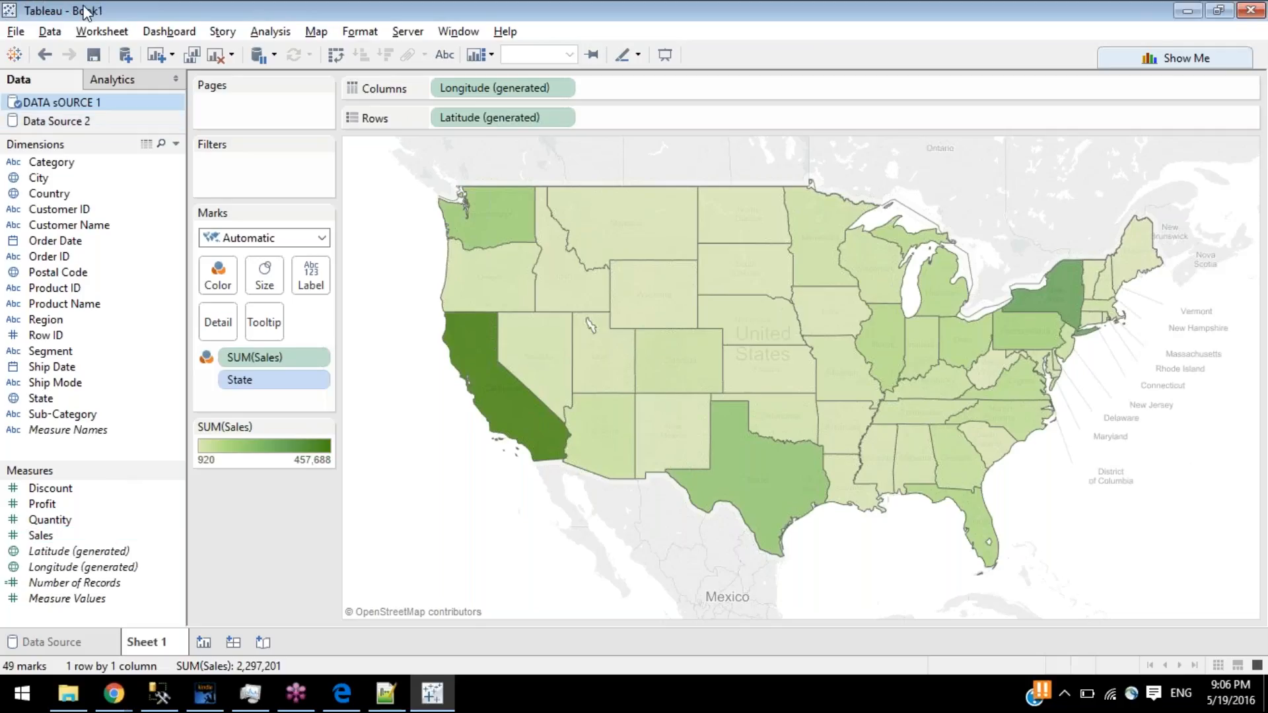
# - Compare the field lists of Data Source 2 and DATA sOURCE 1, rereading item 12 of the training plan PDF in between
pyautogui.click(113, 115)
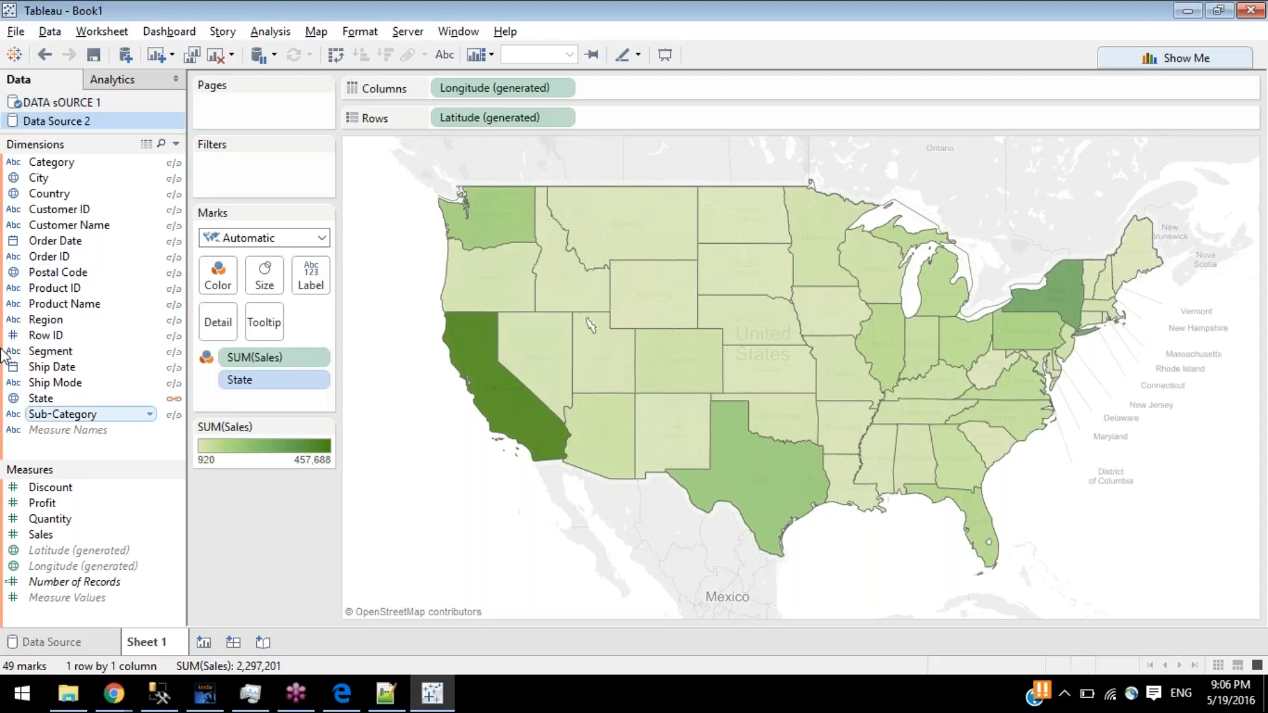
pyautogui.click(439, 687)
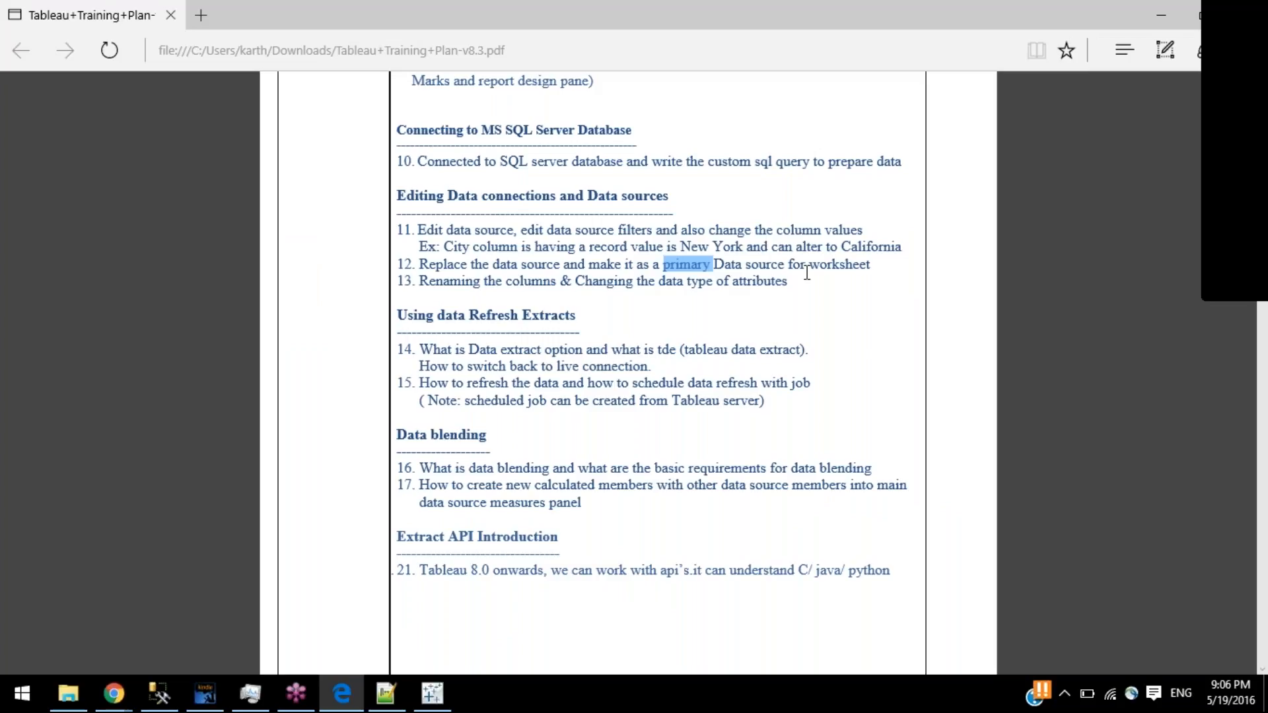
pyautogui.moveTo(805, 265); pyautogui.dragTo(715, 269)
pyautogui.click(715, 269)
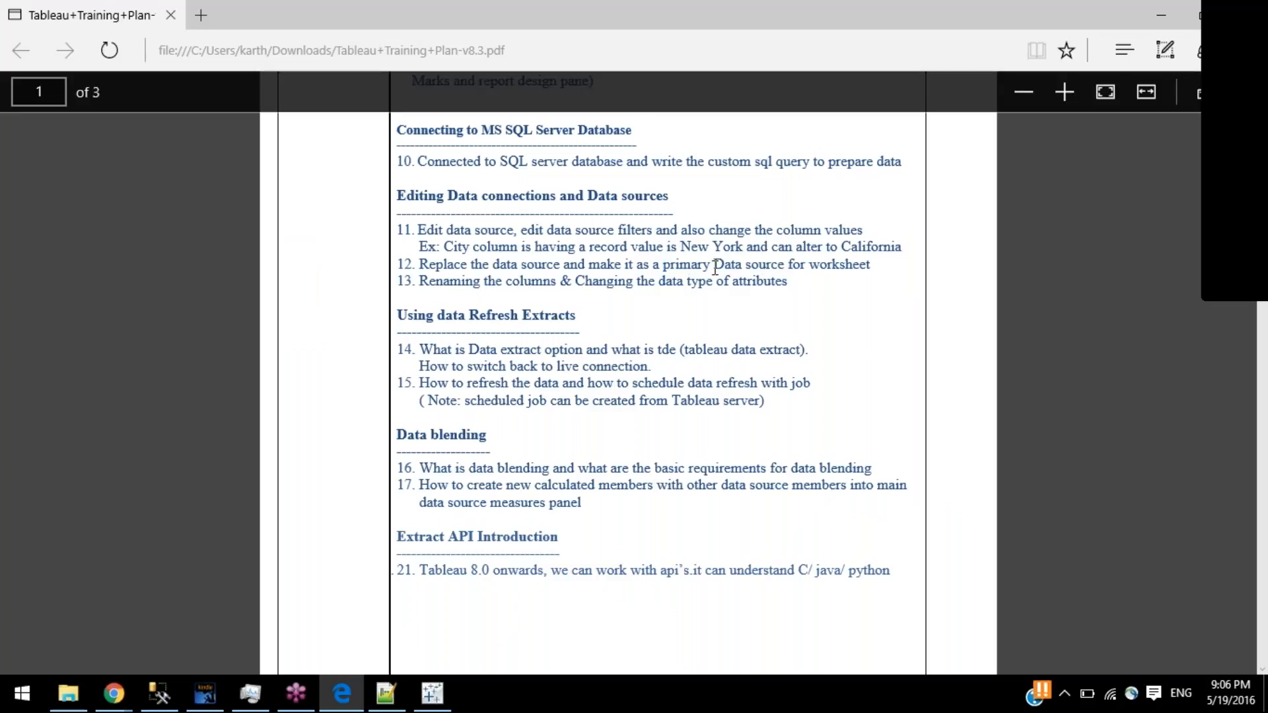
pyautogui.click(439, 684)
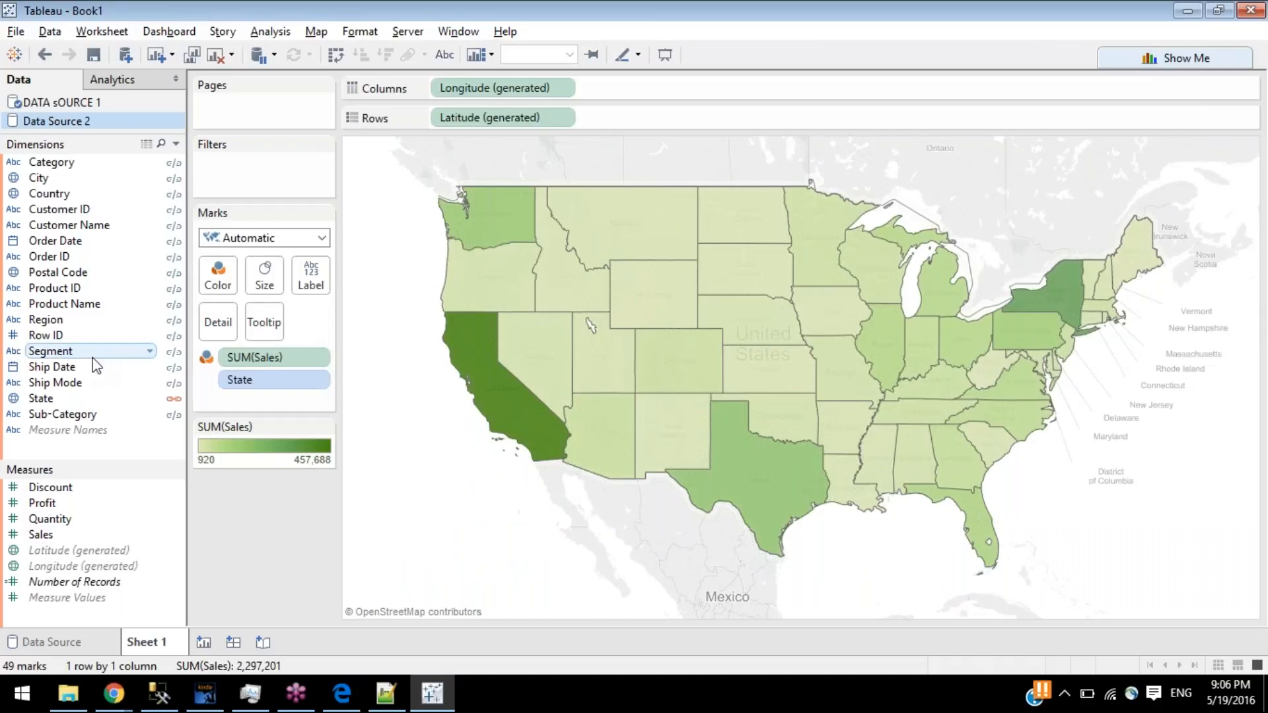
pyautogui.click(75, 104)
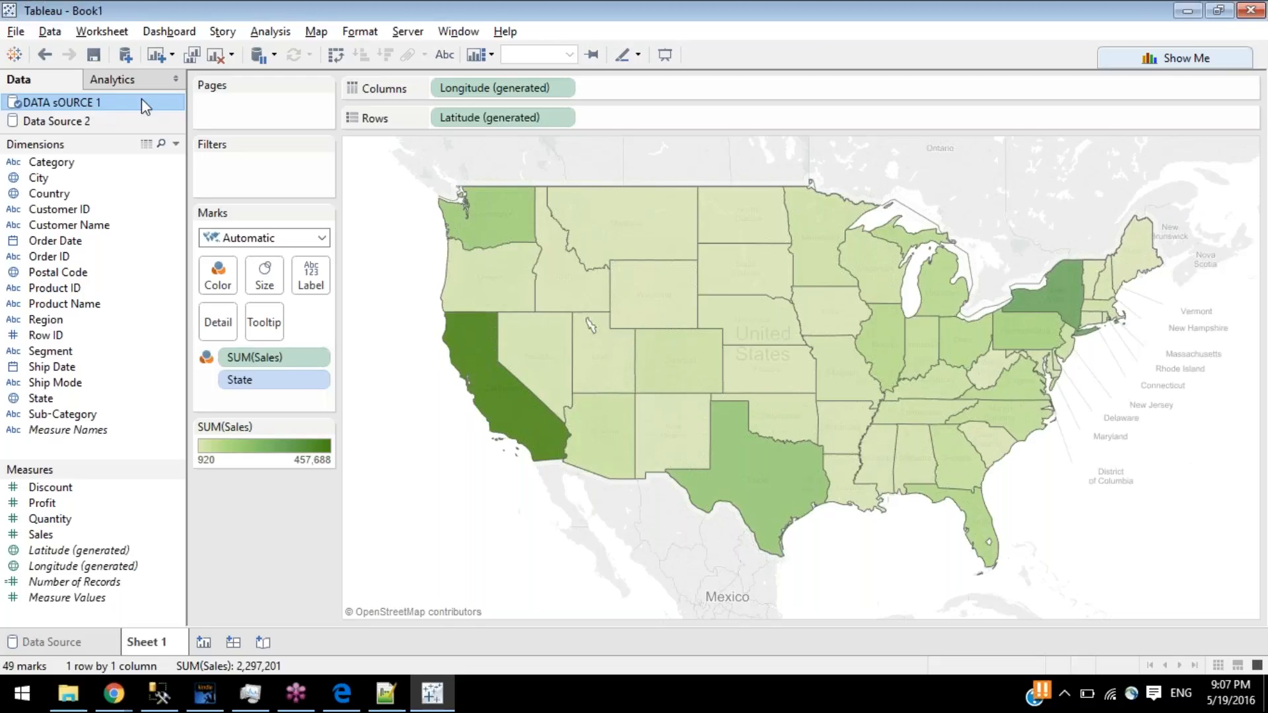
pyautogui.moveTo(467, 343)
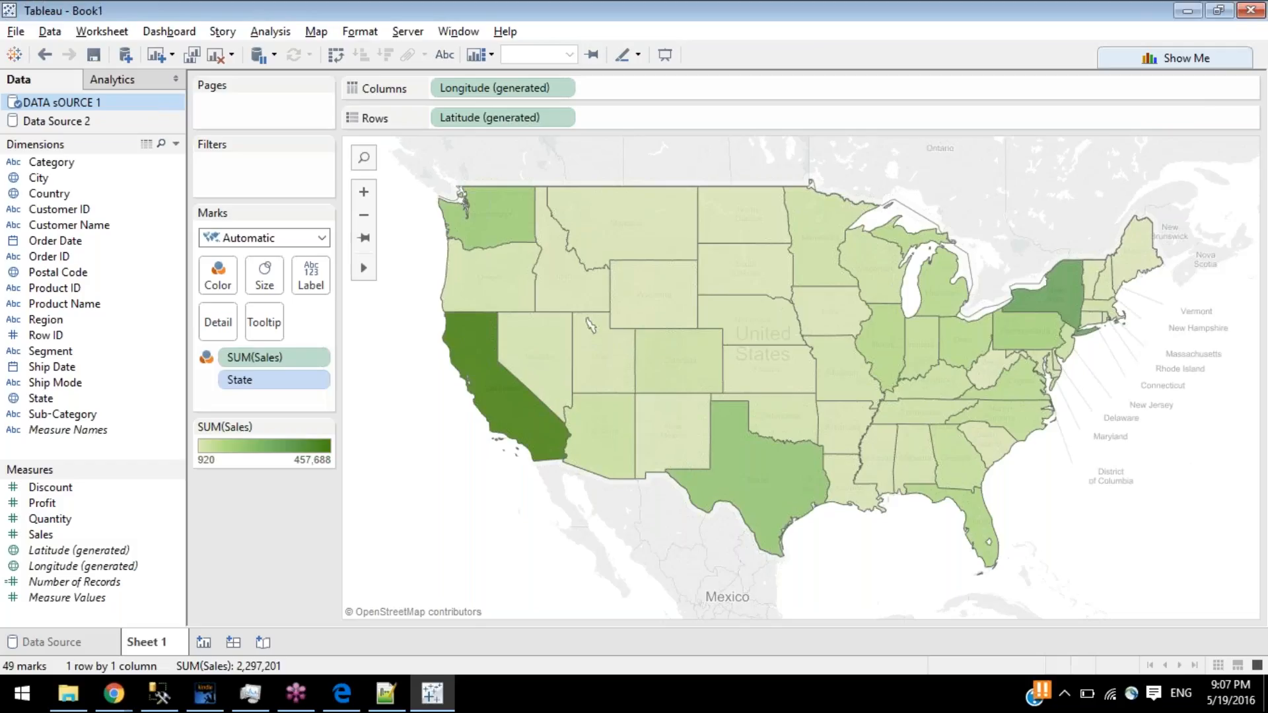
# - Label the states on the map with Profit from Data Source 2 and Profit from DATA sOURCE 1
pyautogui.click(53, 121)
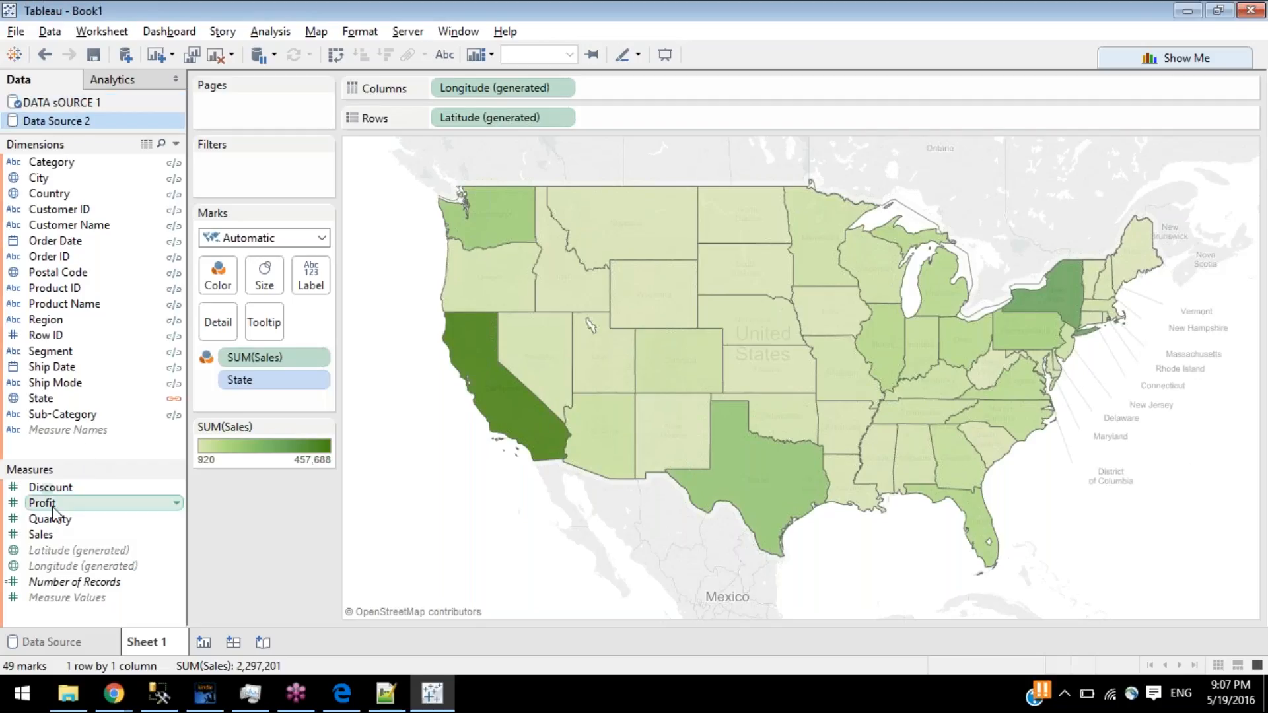
pyautogui.moveTo(53, 509); pyautogui.dragTo(311, 283)
pyautogui.moveTo(386, 694)
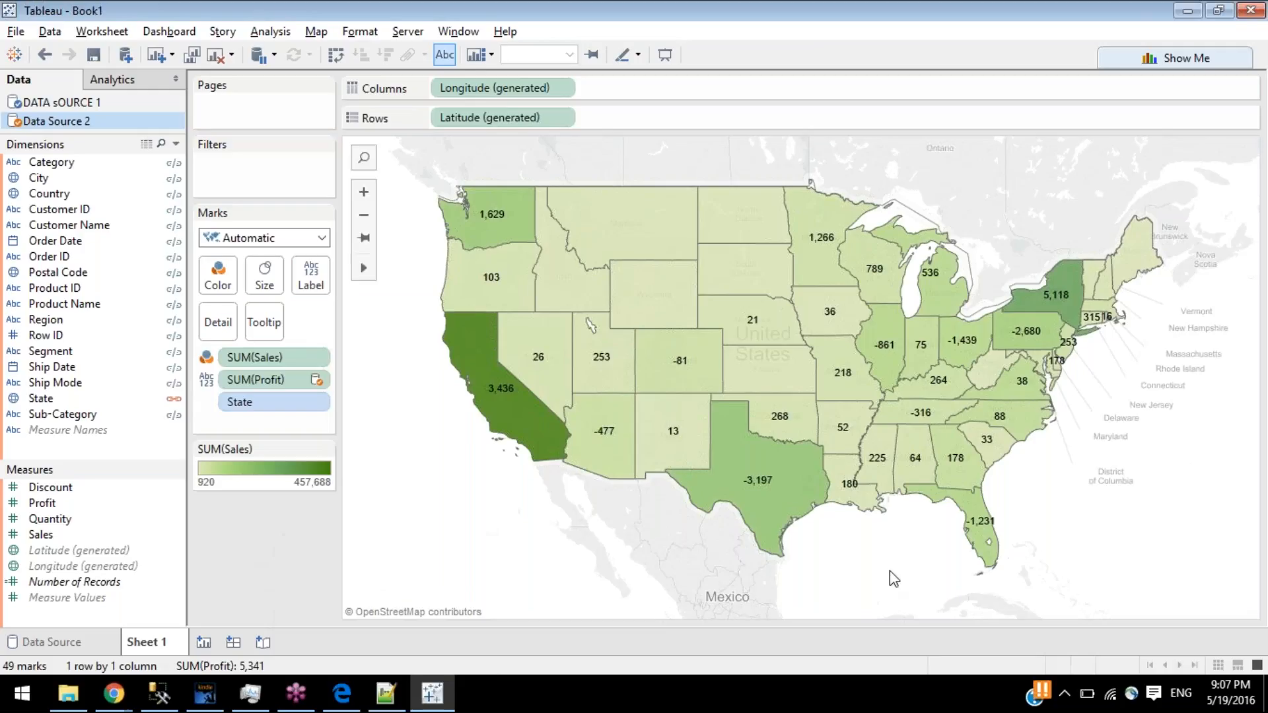
pyautogui.click(59, 102)
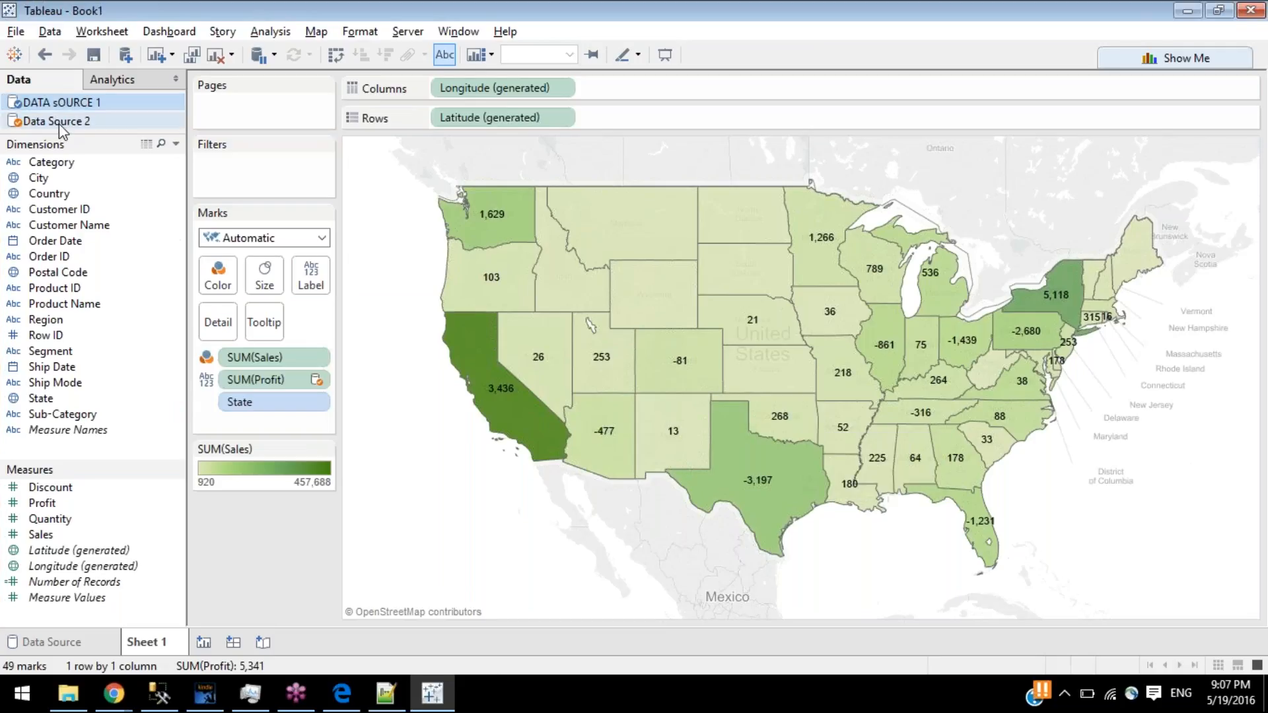
pyautogui.moveTo(47, 502); pyautogui.dragTo(309, 272)
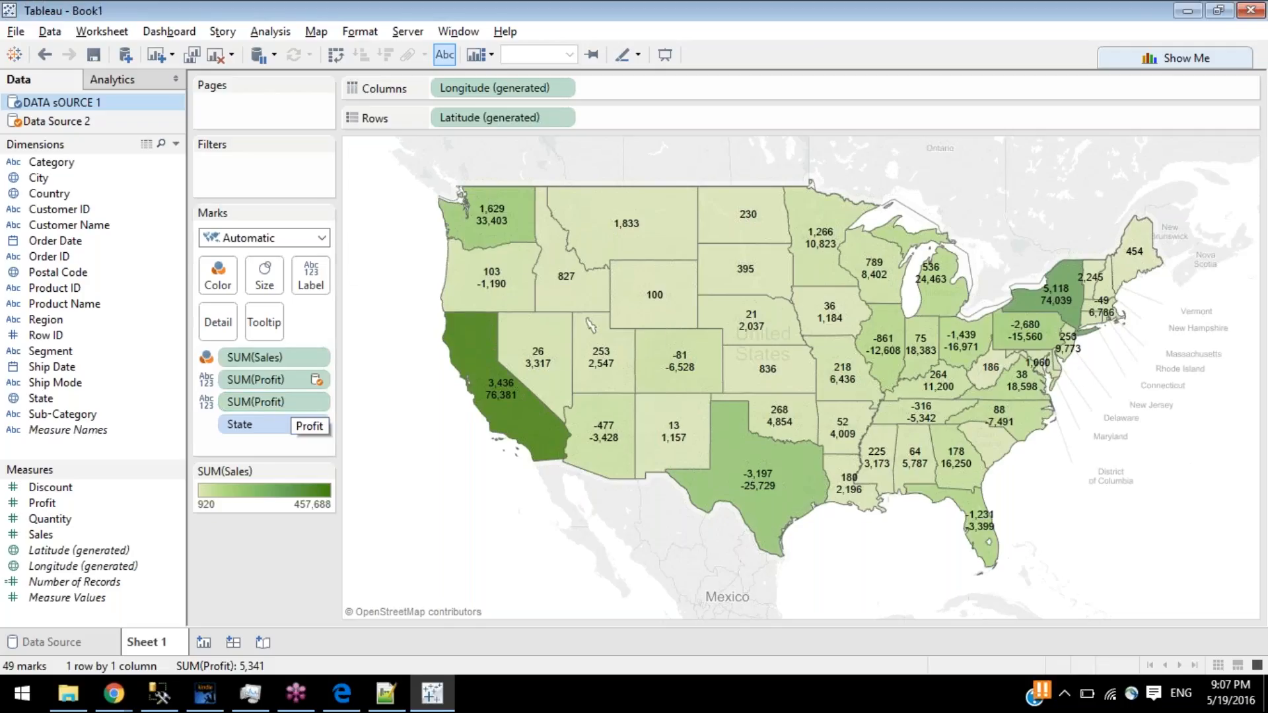
pyautogui.moveTo(506, 224)
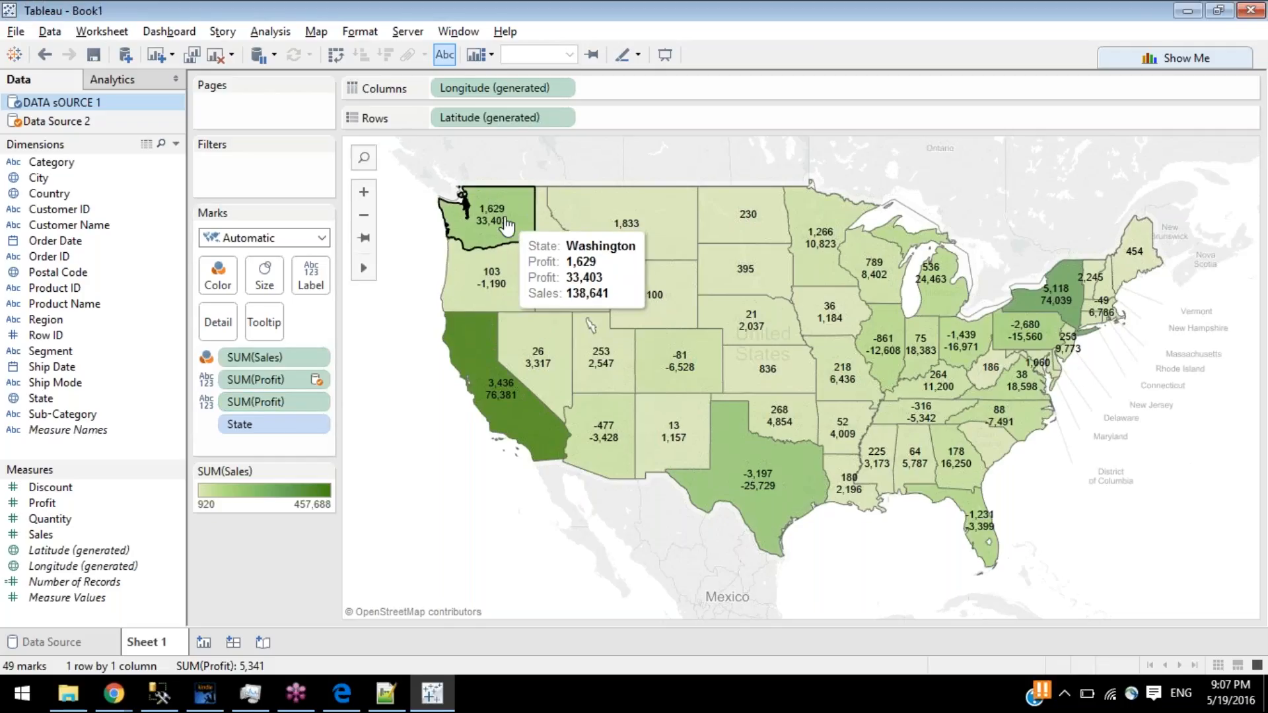
# - Compare the primary DATA sOURCE 1 and the secondary Data Source 2 used by the state map
pyautogui.click(113, 100)
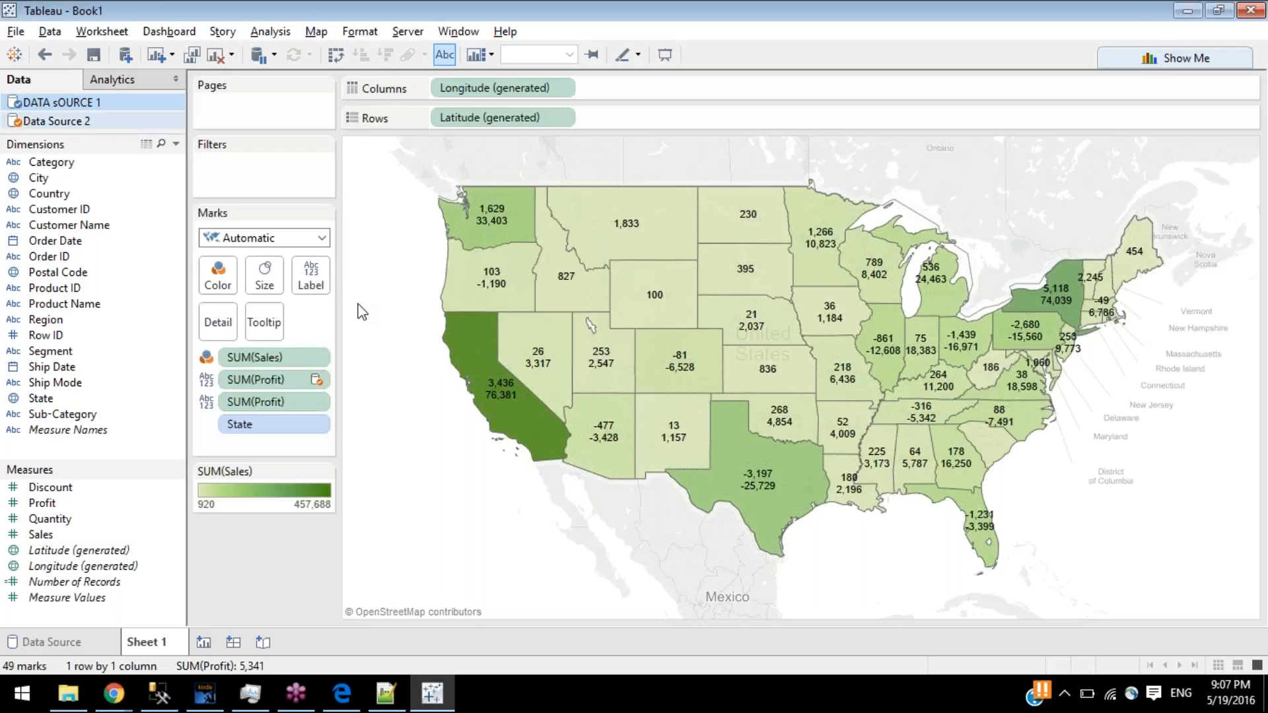
pyautogui.moveTo(492, 218)
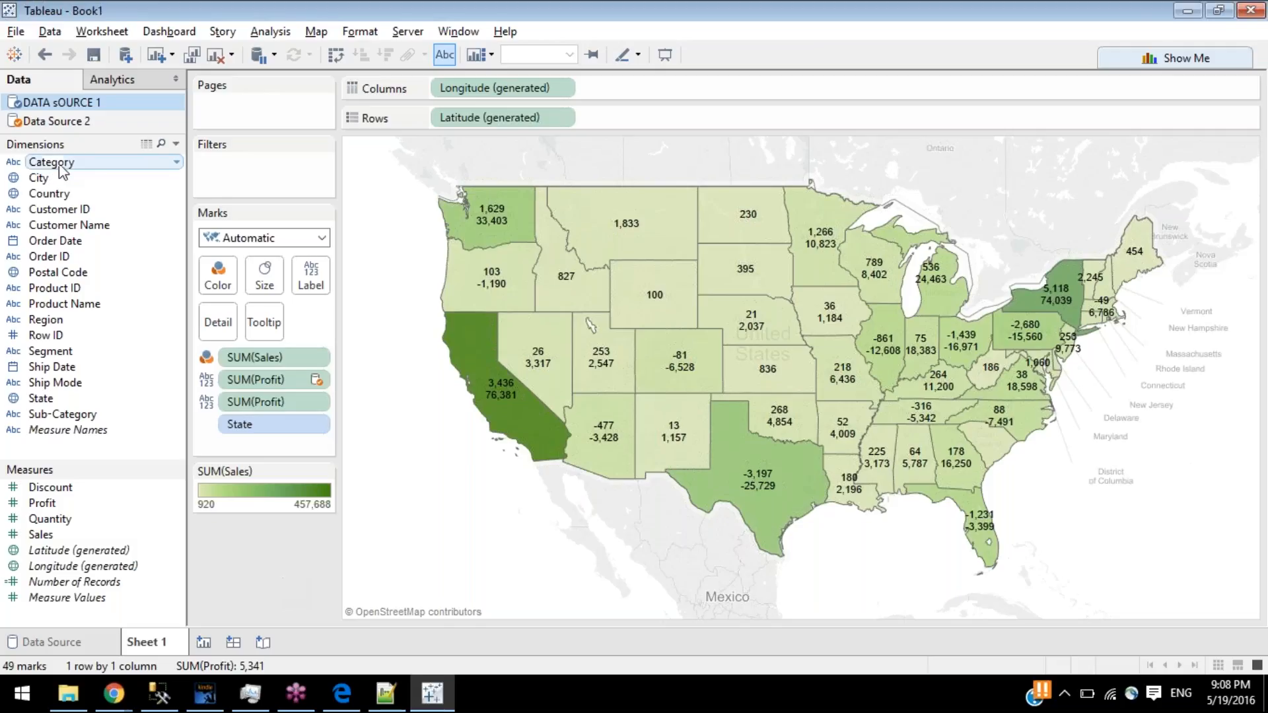
pyautogui.click(21, 125)
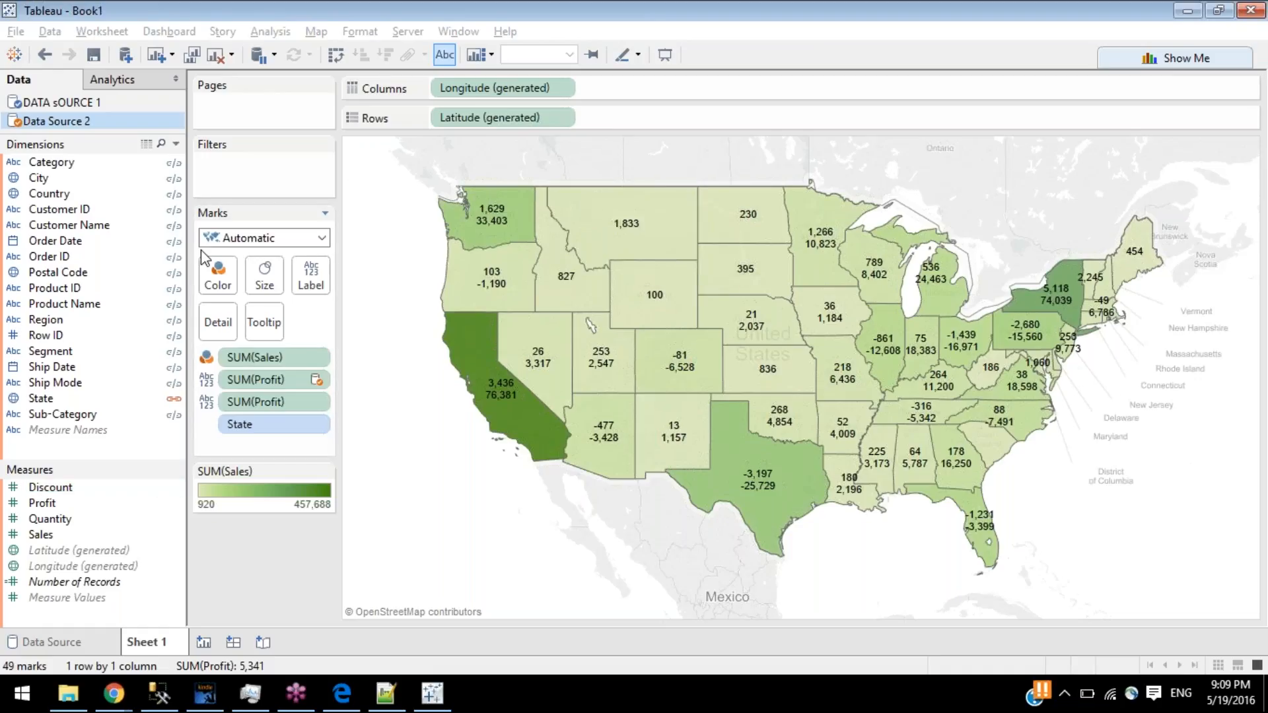
pyautogui.click(24, 104)
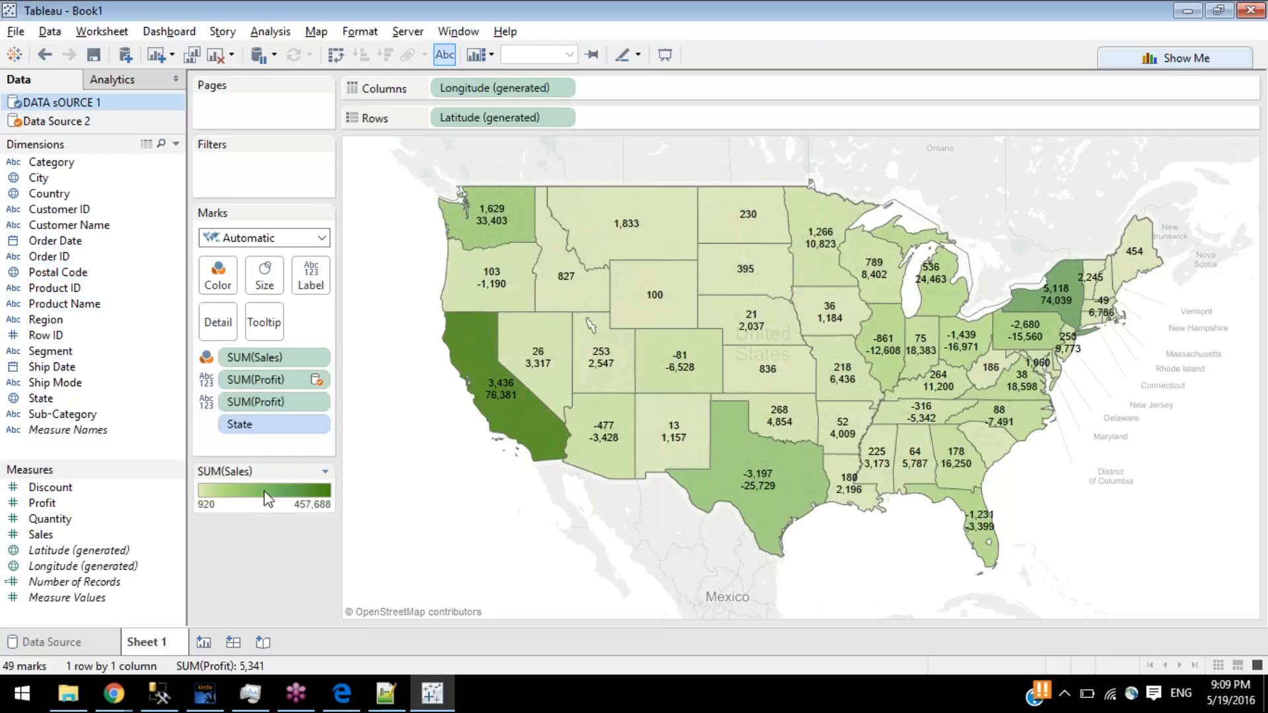
# - Check Washington's labels and reorder the map labels so Profit from DATA sOURCE 1 comes above Profit from Data Source 2
pyautogui.click(519, 223)
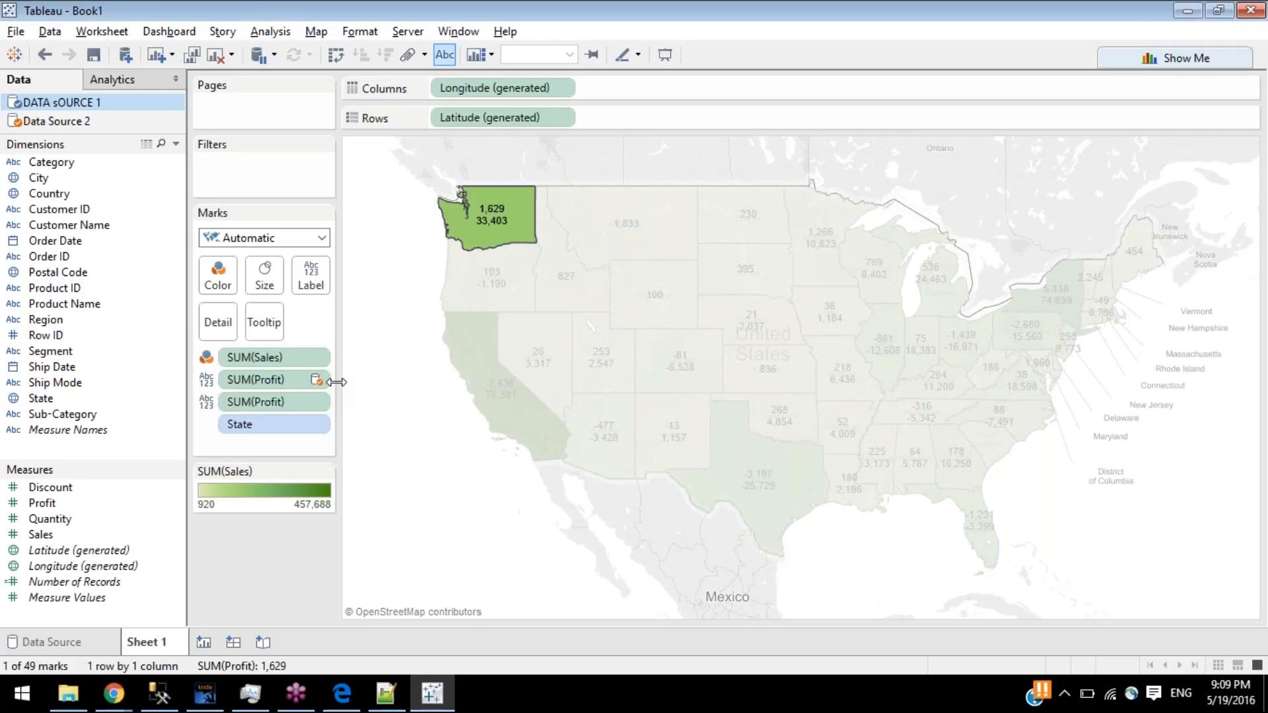
pyautogui.moveTo(569, 198)
pyautogui.moveTo(521, 217)
pyautogui.moveTo(496, 242)
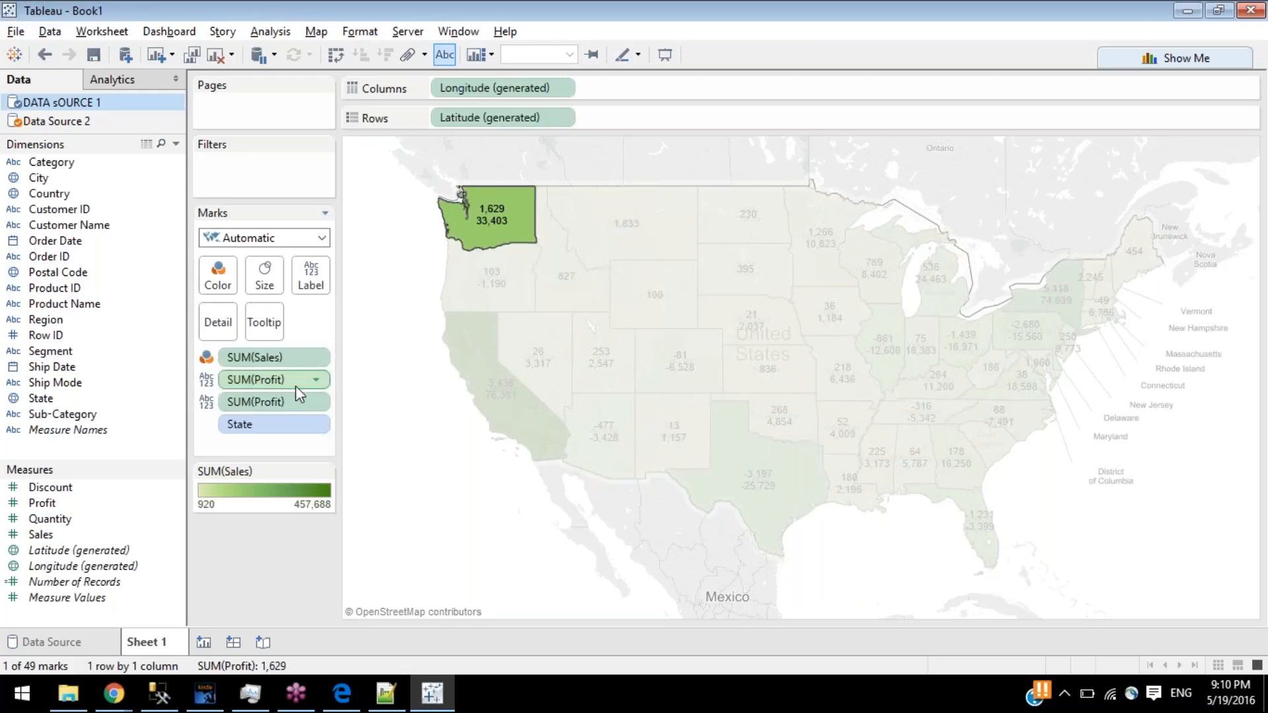
pyautogui.moveTo(287, 395); pyautogui.dragTo(287, 371)
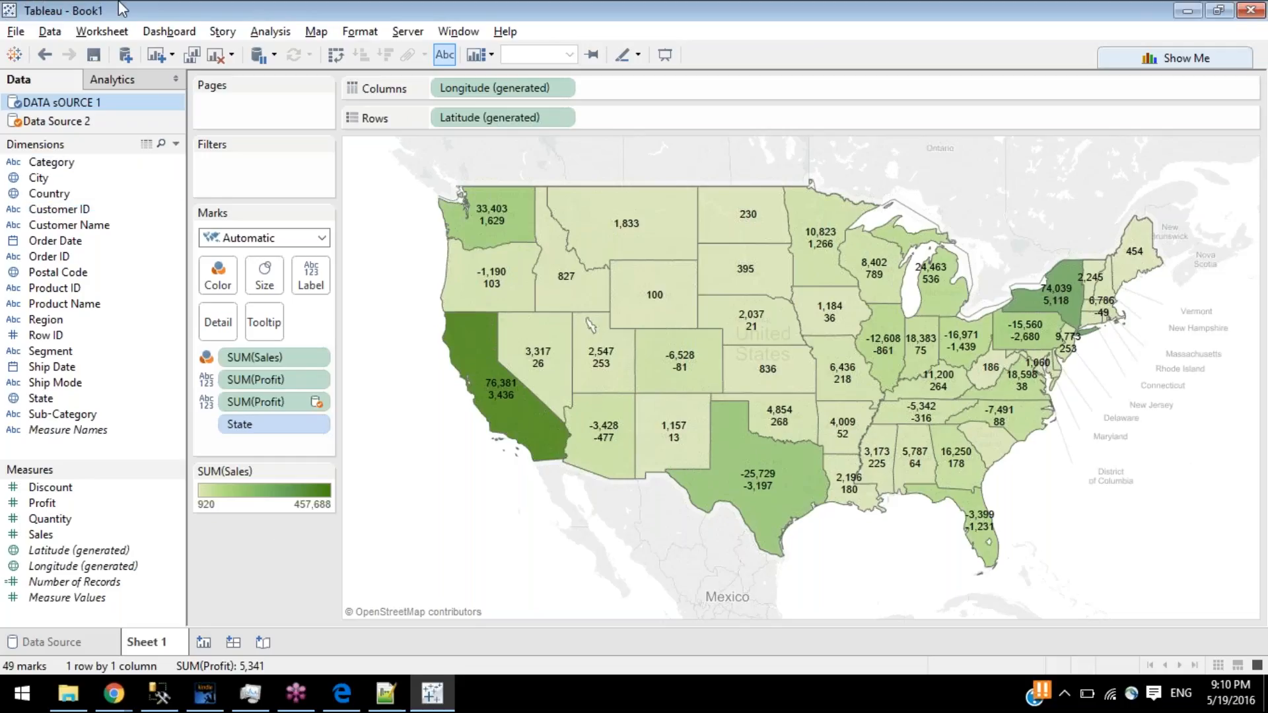
# - Add the Excel workbook Sample - Superstore as a new data source with its Orders sheet and return to Sheet 1
pyautogui.click(51, 32)
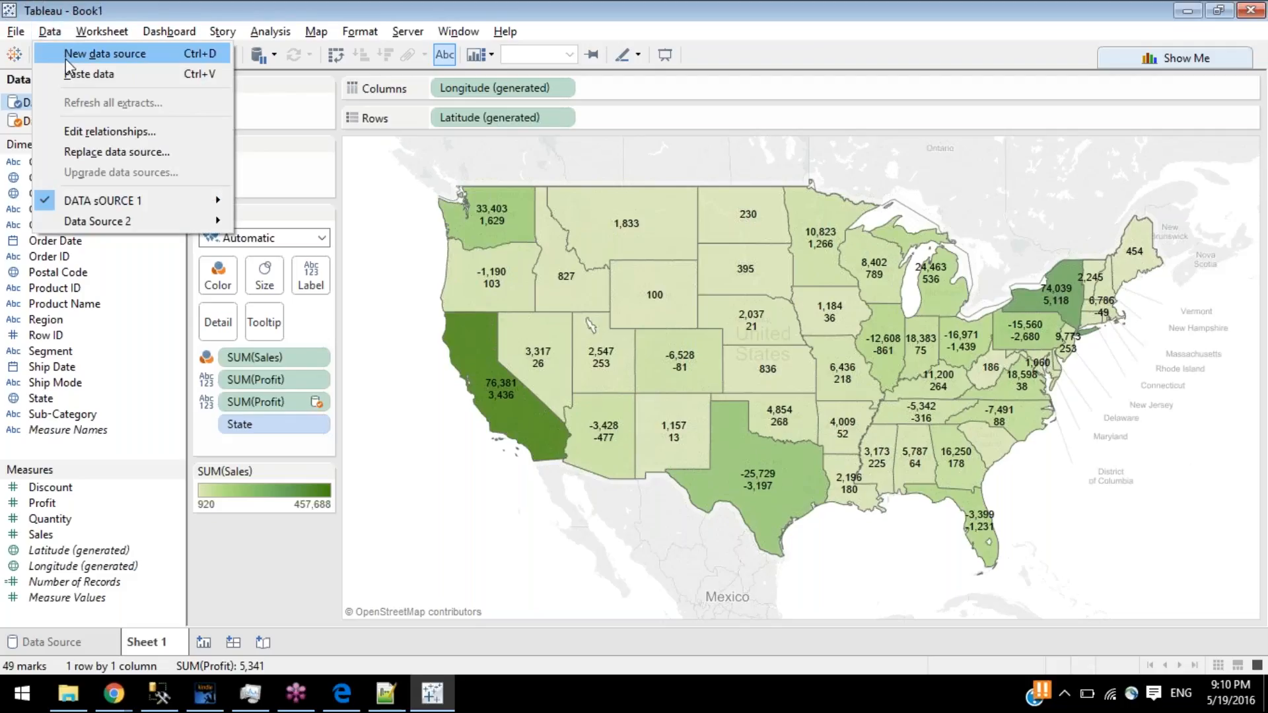
pyautogui.click(65, 56)
pyautogui.click(197, 159)
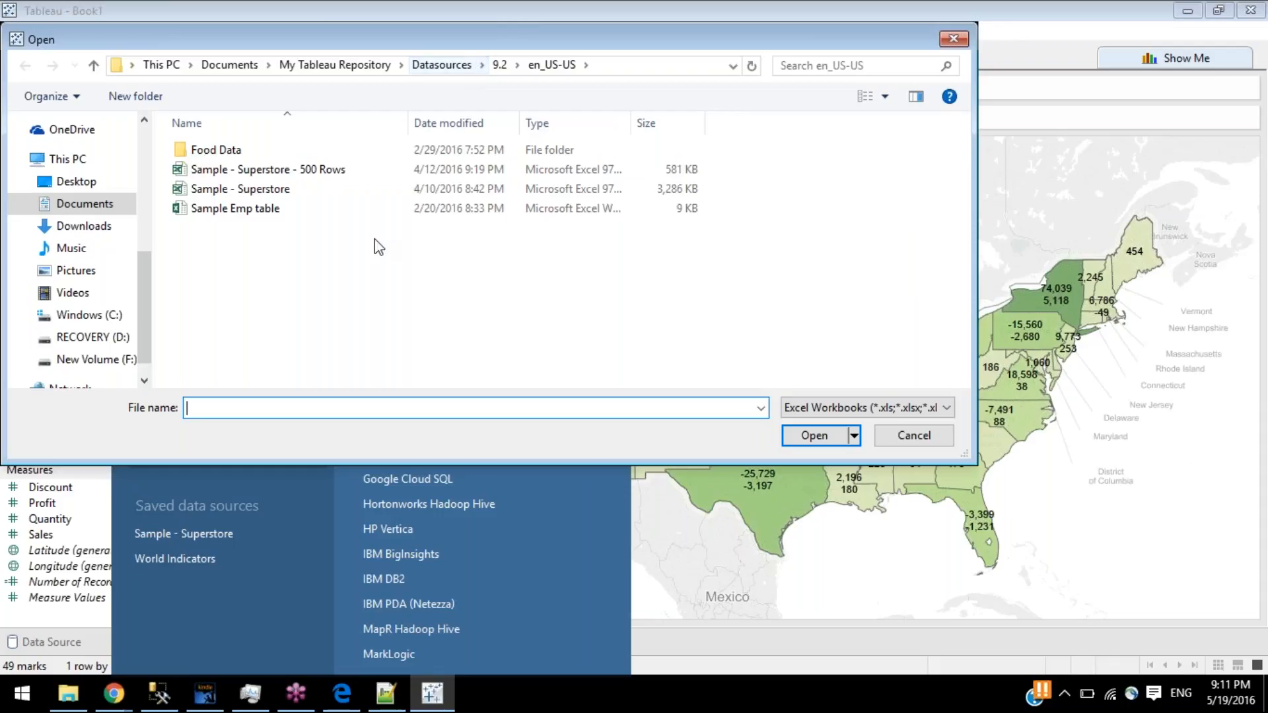
pyautogui.click(396, 188)
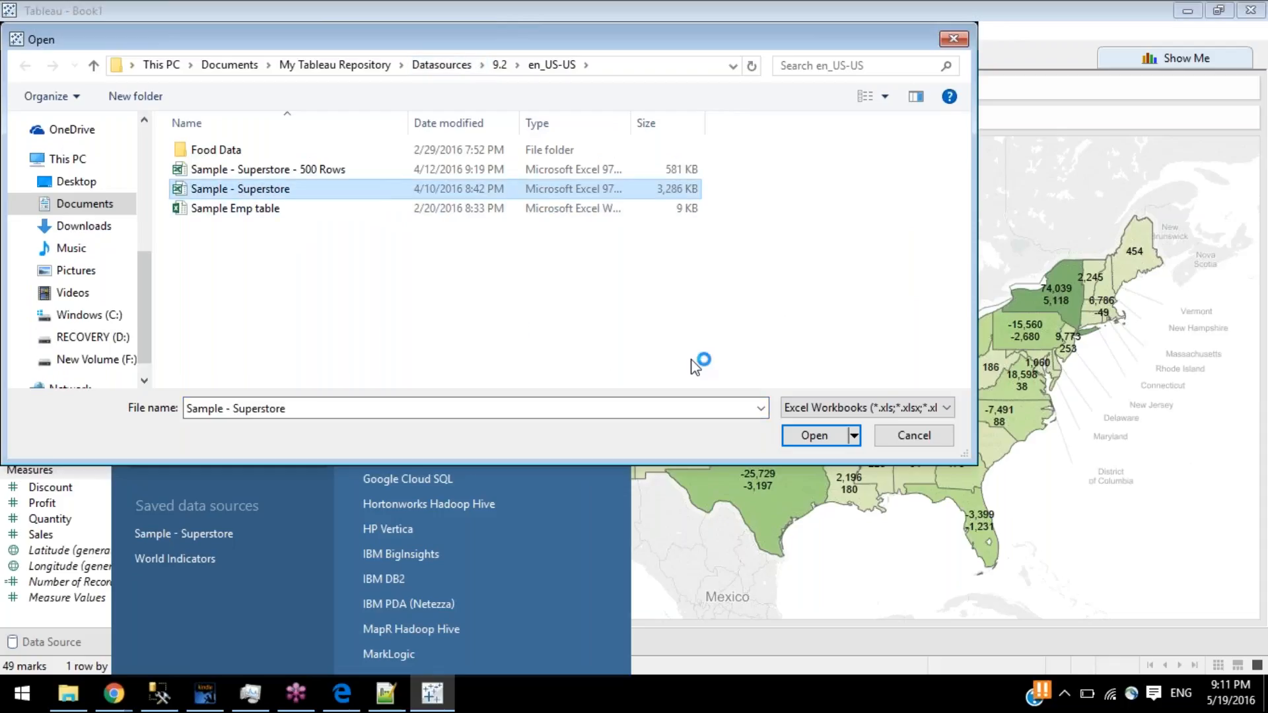
pyautogui.click(799, 443)
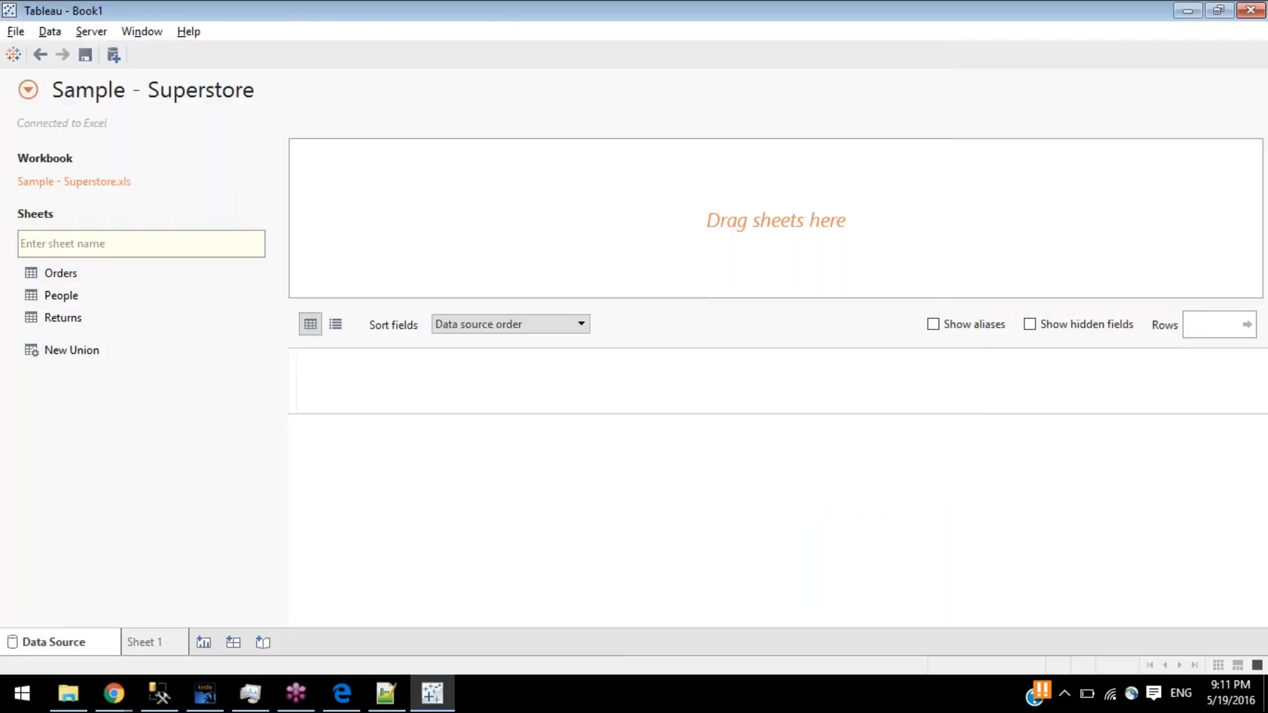
pyautogui.click(56, 295)
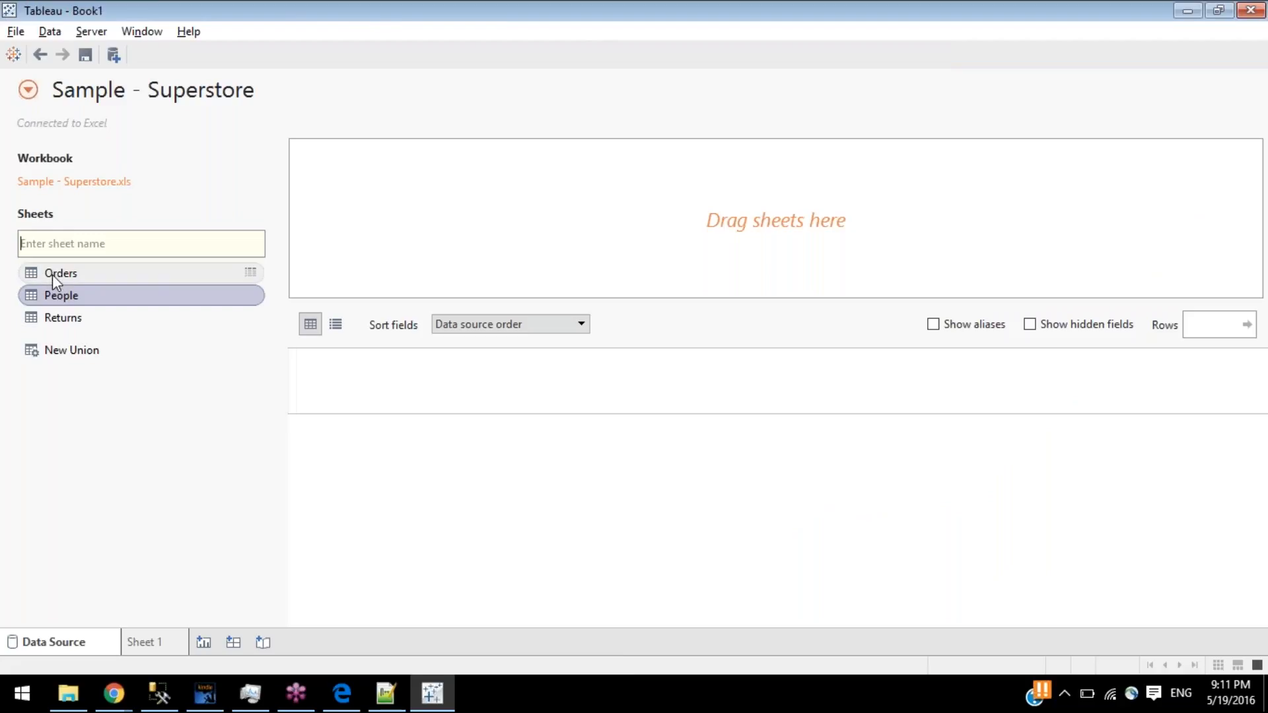
pyautogui.click(54, 275)
pyautogui.moveTo(54, 274); pyautogui.dragTo(359, 232)
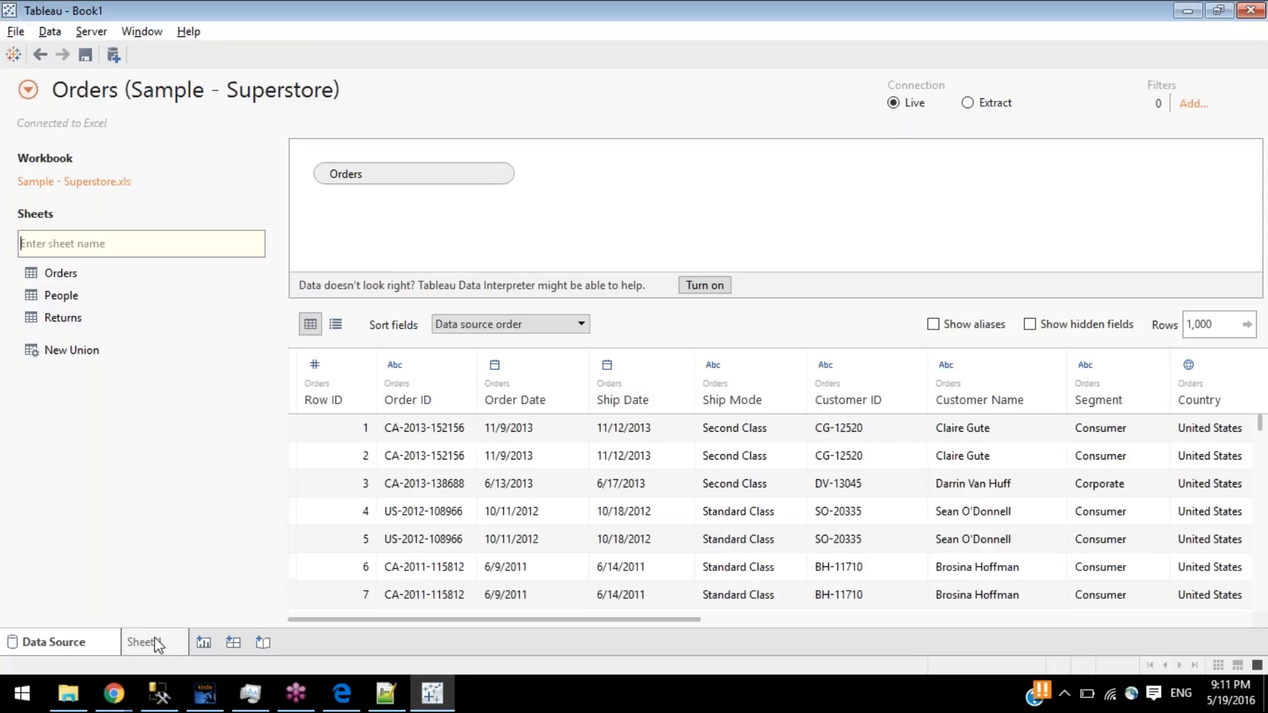
pyautogui.click(155, 636)
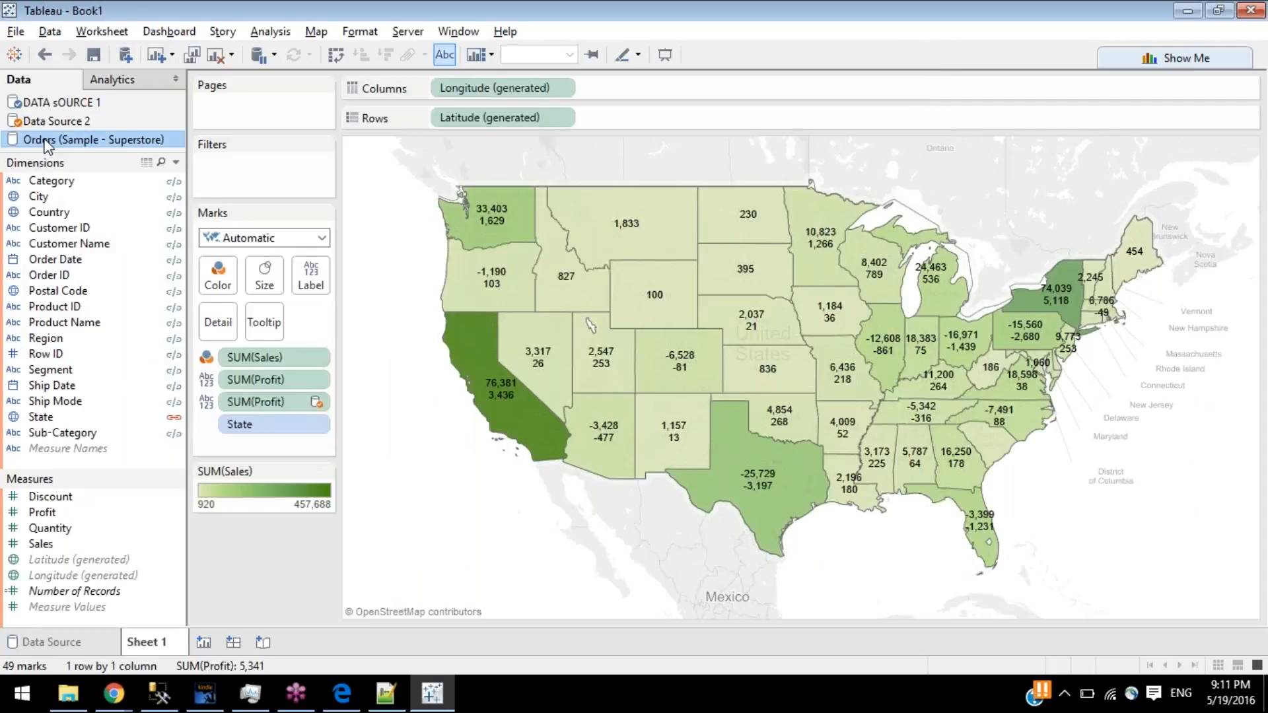
# - Compare how DATA sOURCE 1, Data Source 2 and Orders (Sample - Superstore) are marked as sources for the sheet
pyautogui.click(62, 103)
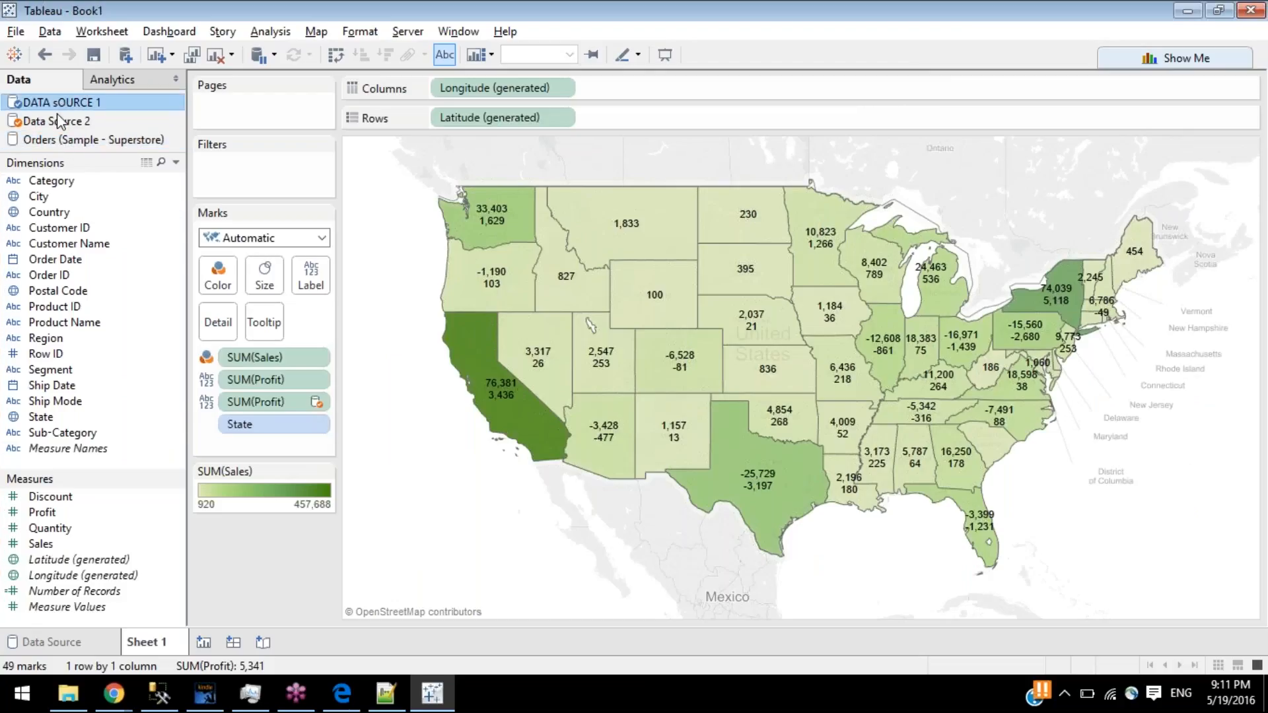
pyautogui.click(62, 121)
pyautogui.click(63, 144)
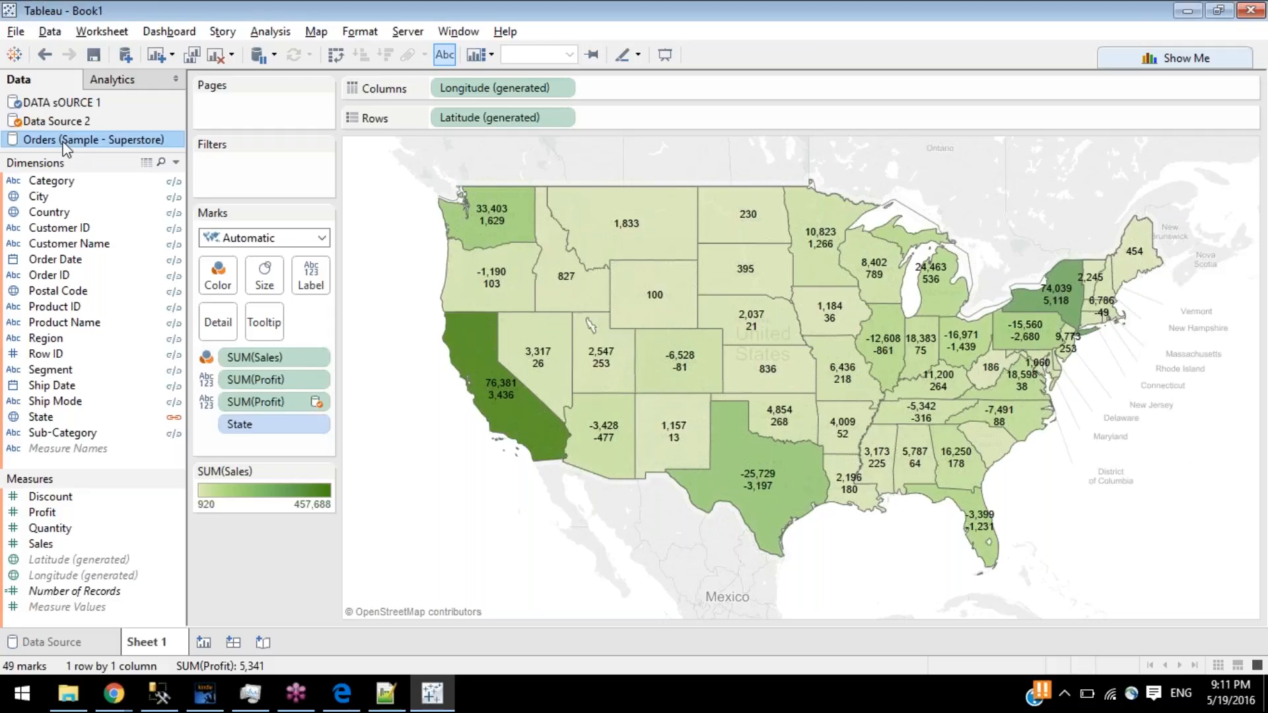
# - Edit DATA sOURCE 1 to join the People and Returns sheets to Orders, and return to Sheet 1
pyautogui.click(78, 104)
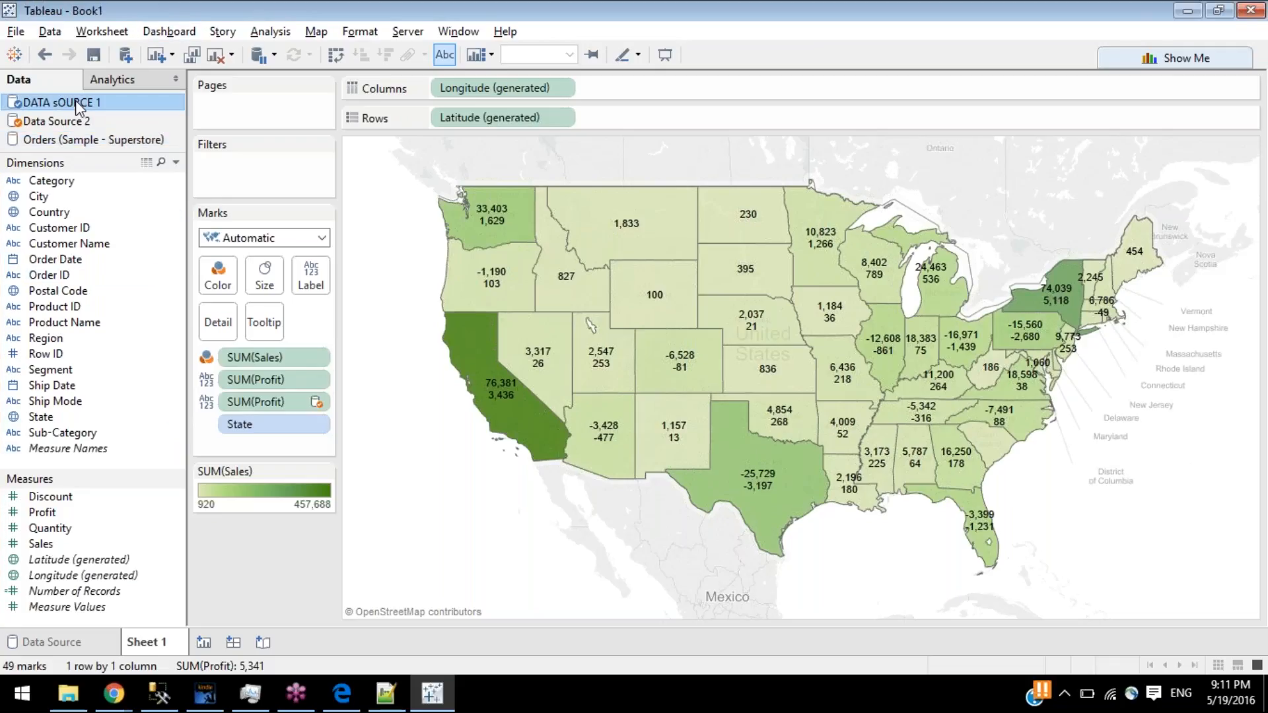
pyautogui.rightClick(78, 104)
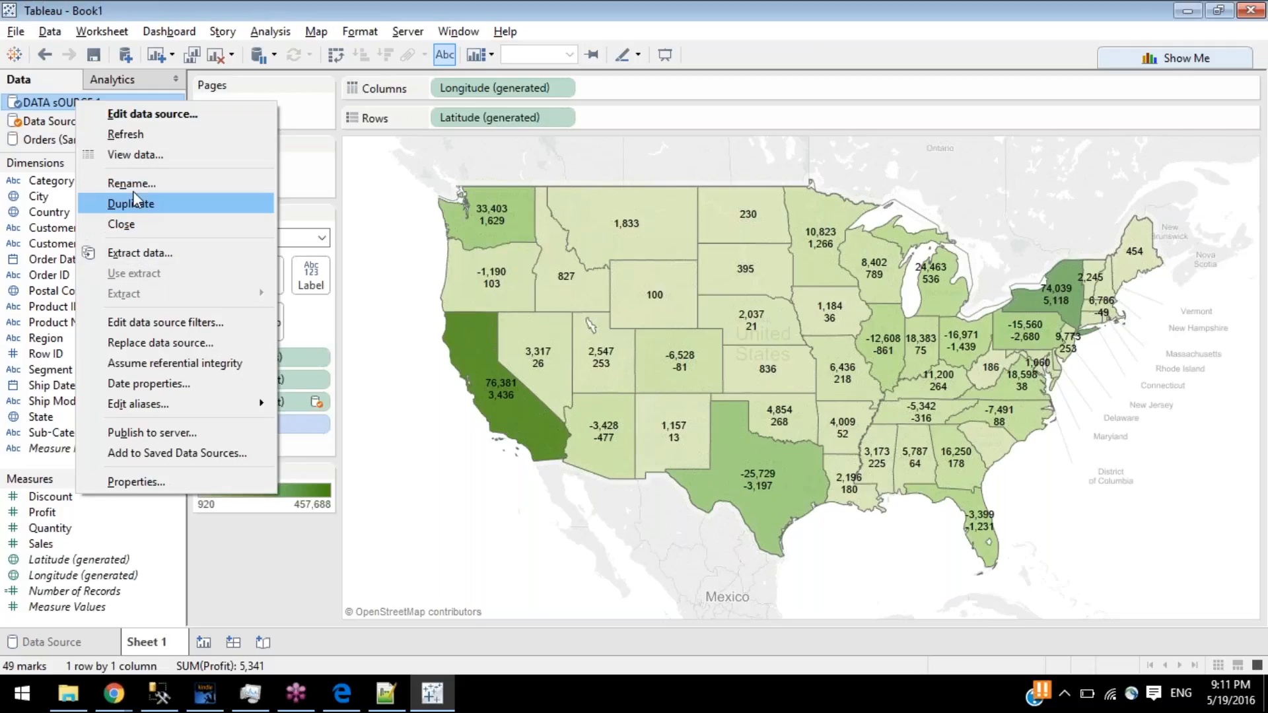
pyautogui.click(173, 115)
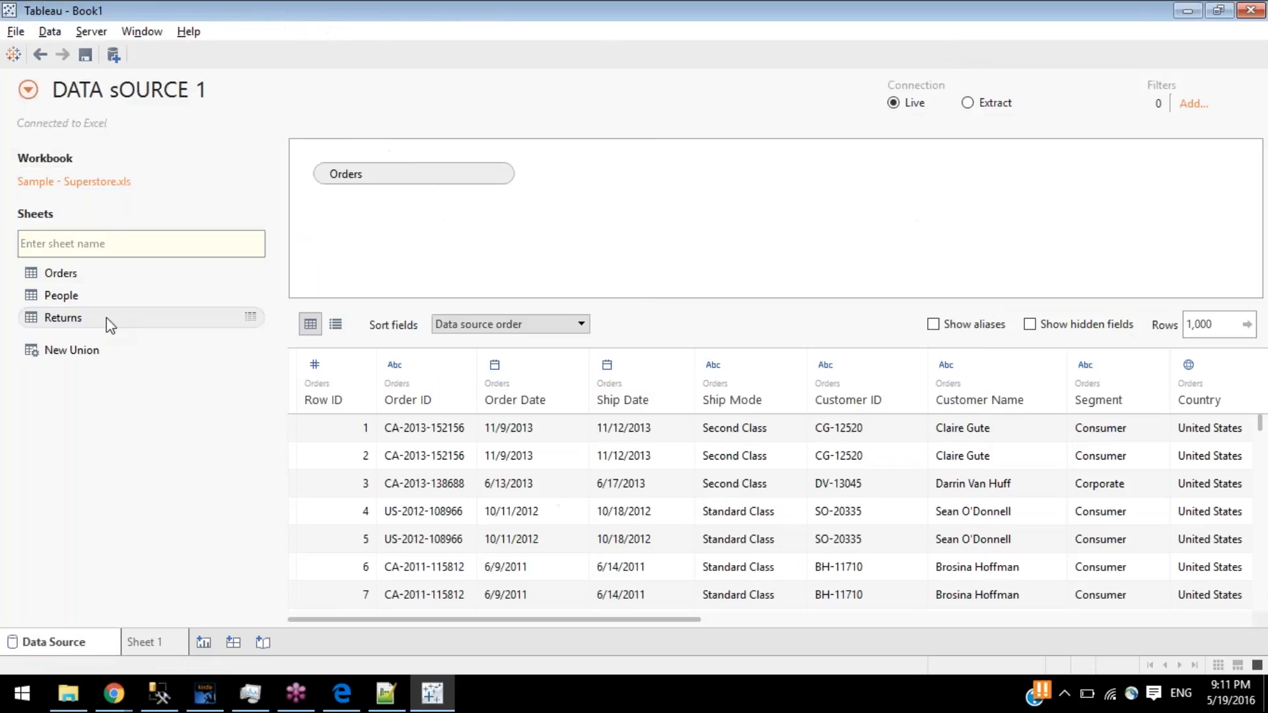
pyautogui.moveTo(70, 298); pyautogui.dragTo(458, 209)
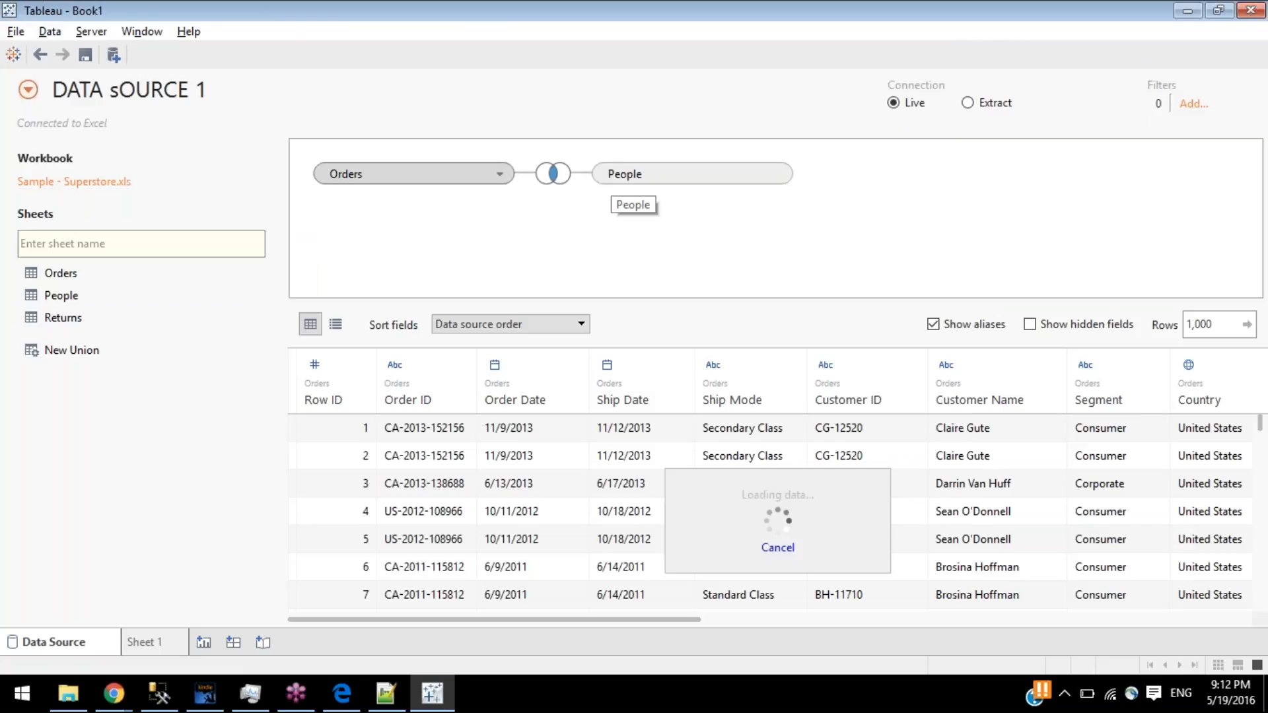
pyautogui.moveTo(60, 316); pyautogui.dragTo(641, 226)
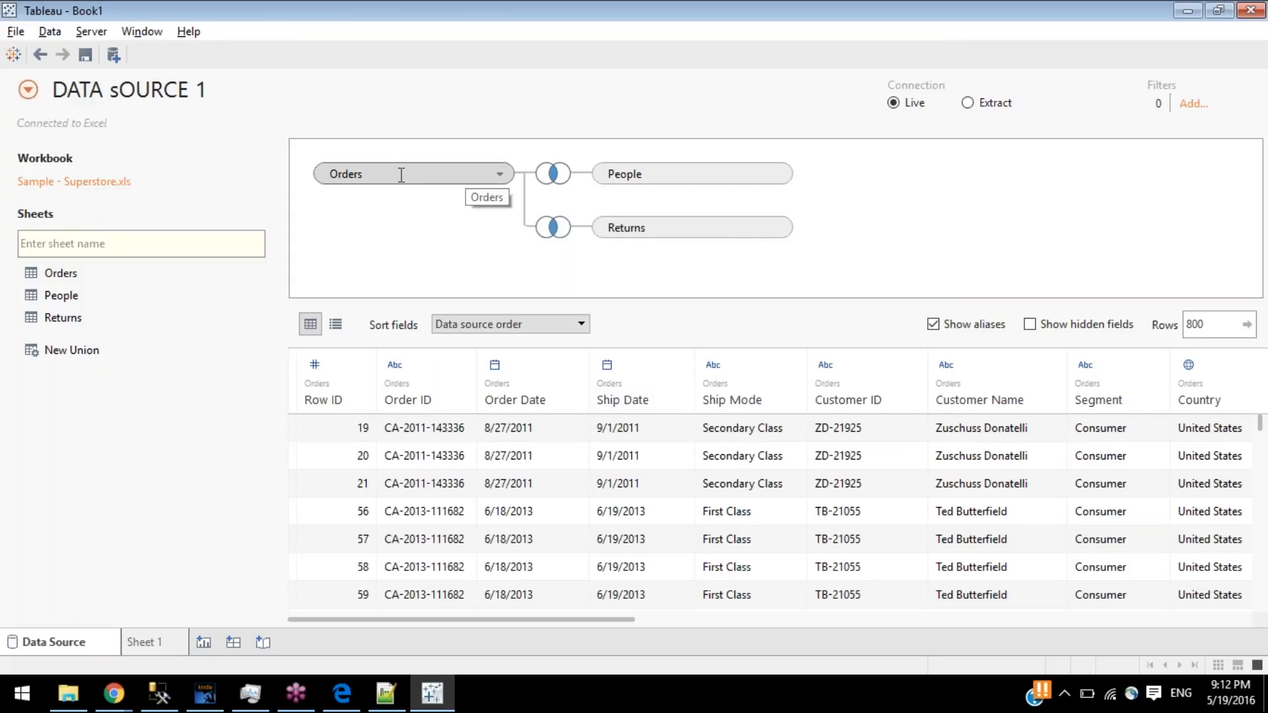
pyautogui.click(145, 644)
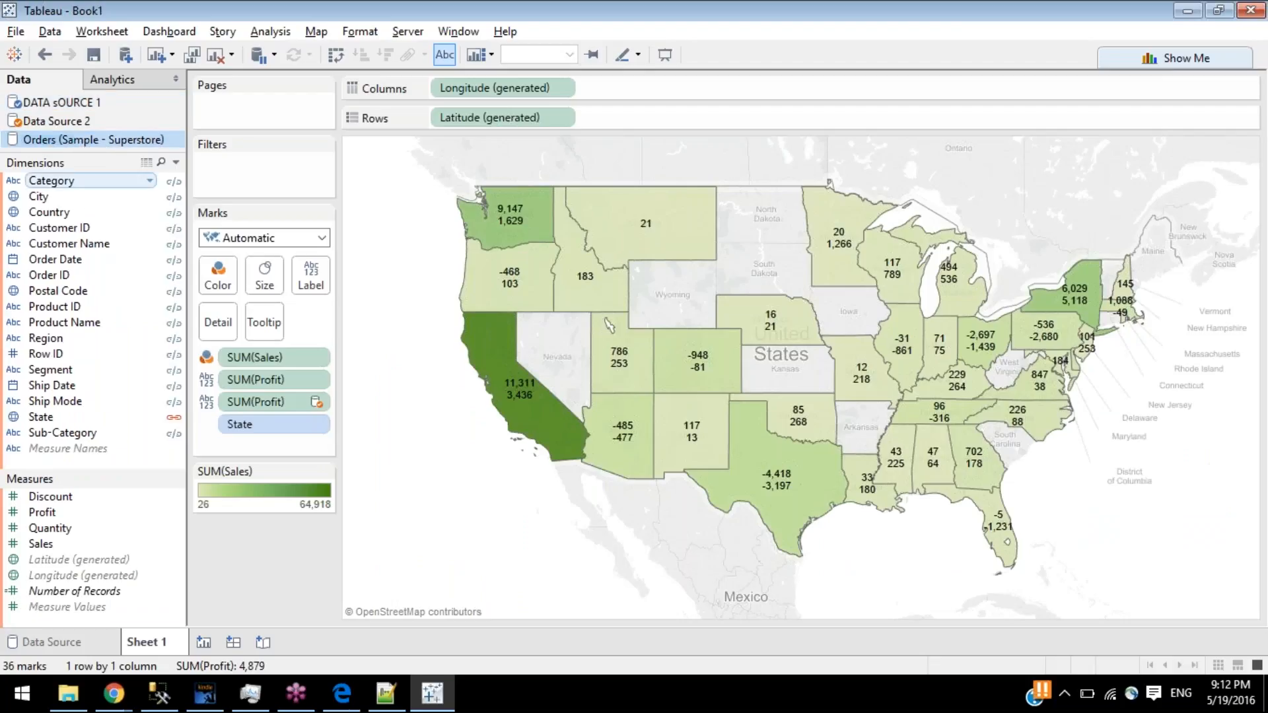
# - Colour the states by Region from Orders (Sample - Superstore) and set the mark type to Filled Map
pyautogui.moveTo(56, 342); pyautogui.dragTo(217, 282)
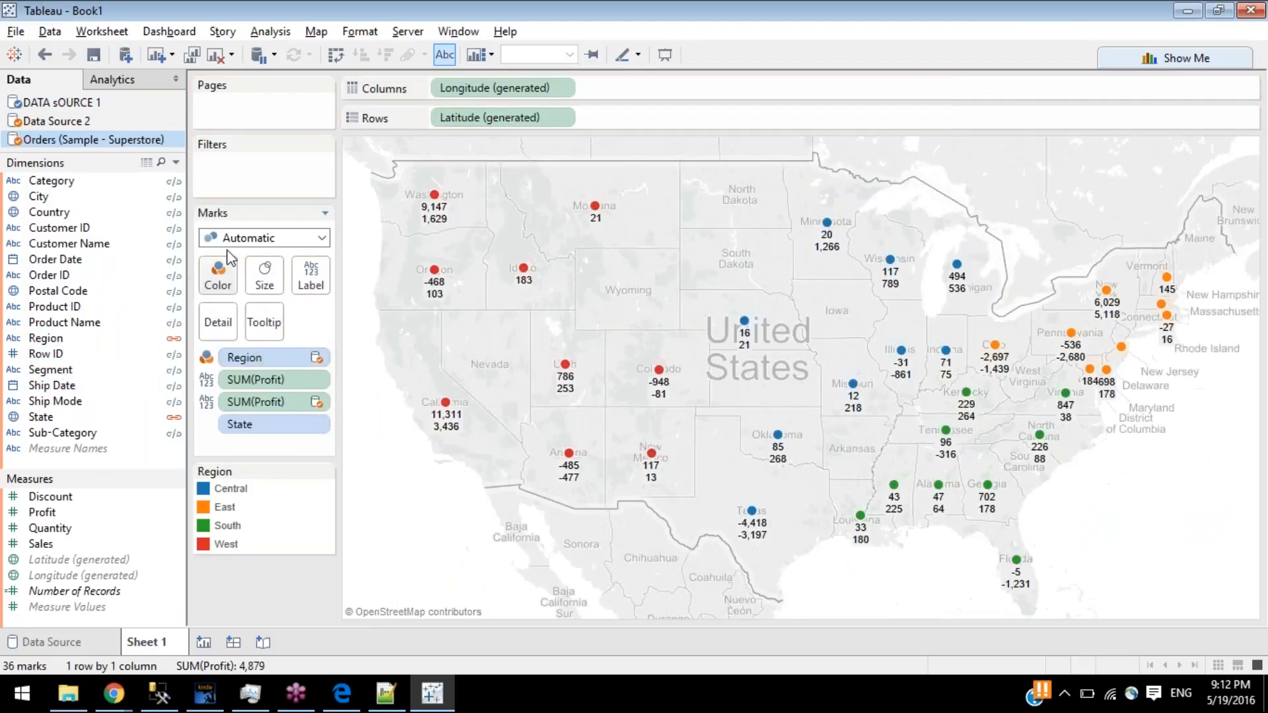
pyautogui.click(284, 239)
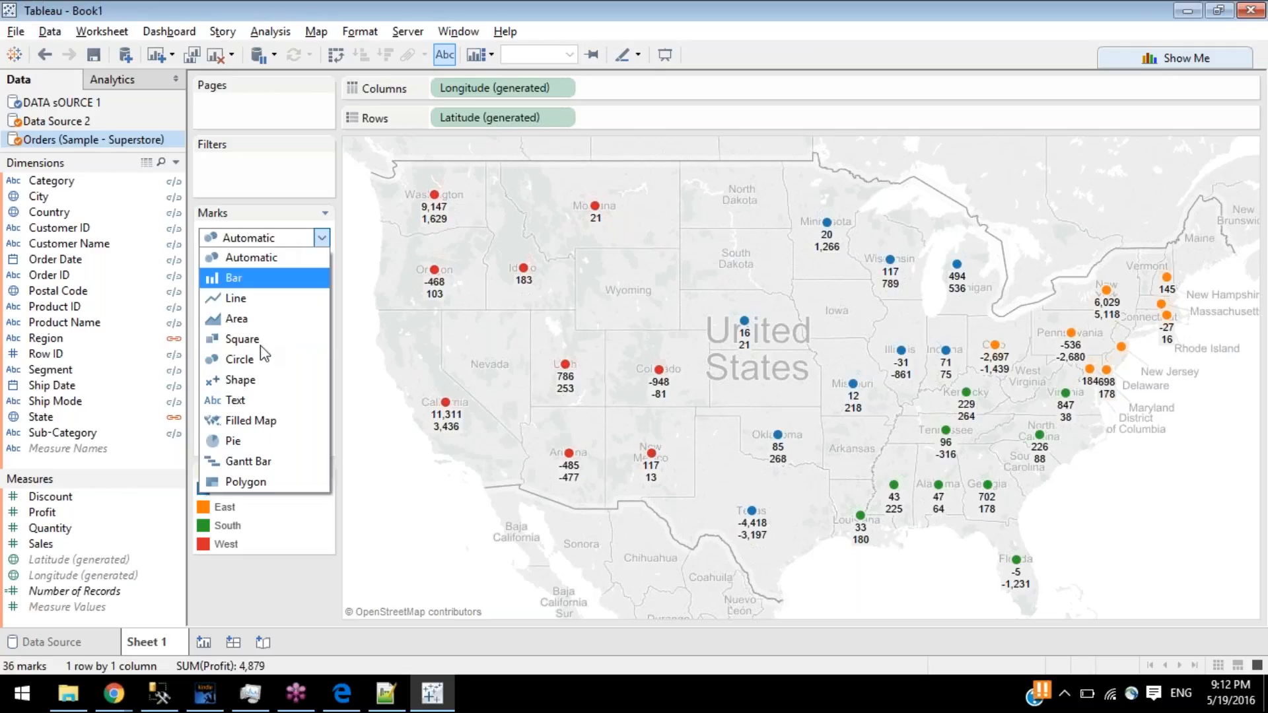
pyautogui.click(246, 421)
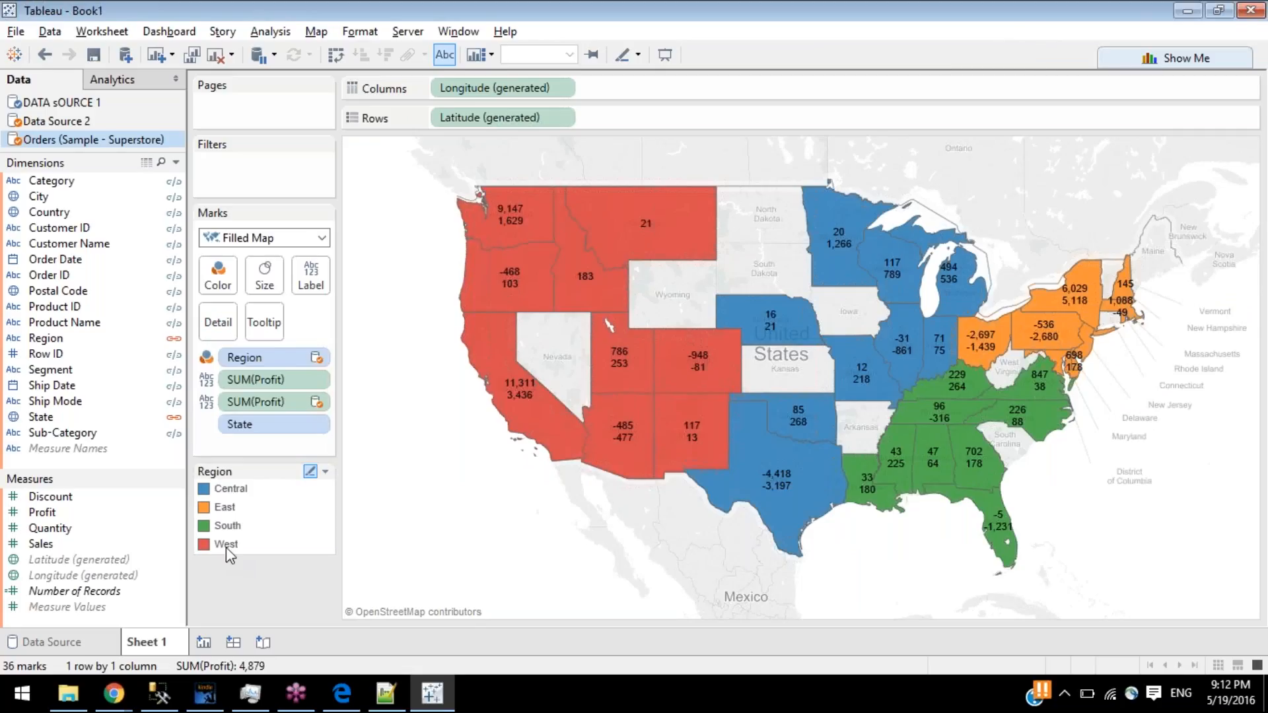
# - Review the fields of Data Source 2 and the joined DATA sOURCE 1, dismissing the low-battery notice
pyautogui.click(81, 120)
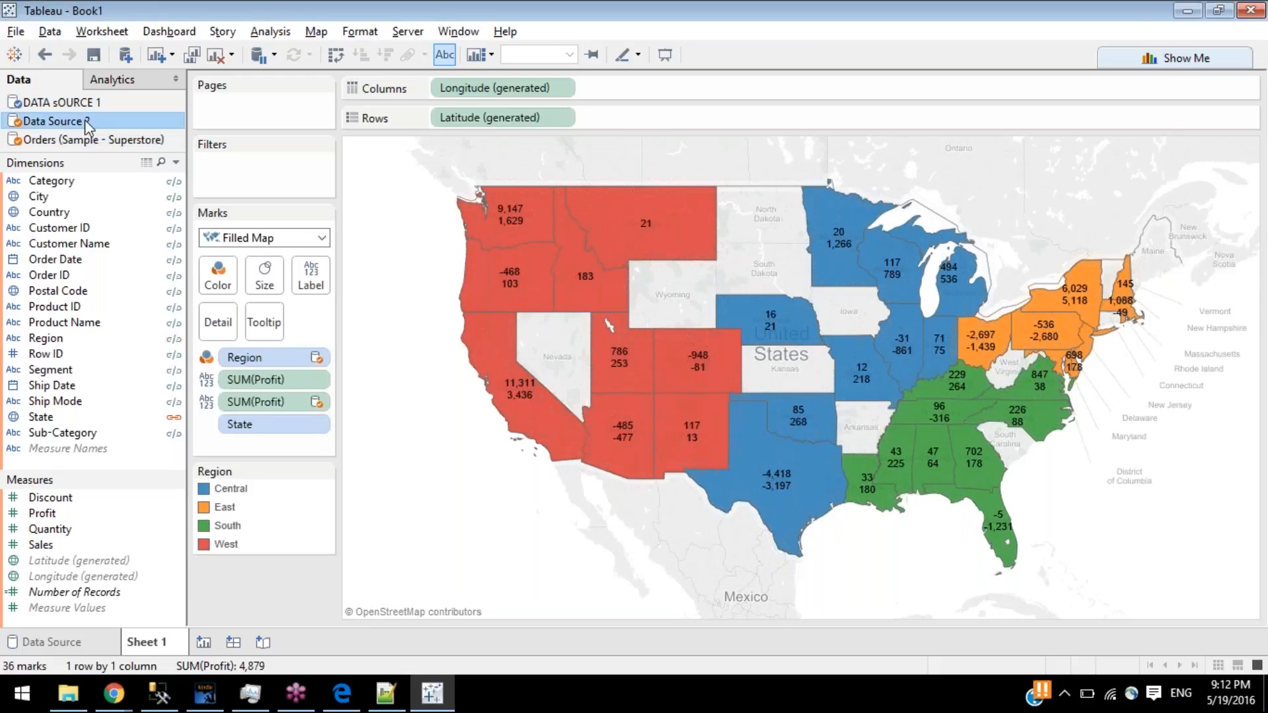
pyautogui.click(55, 102)
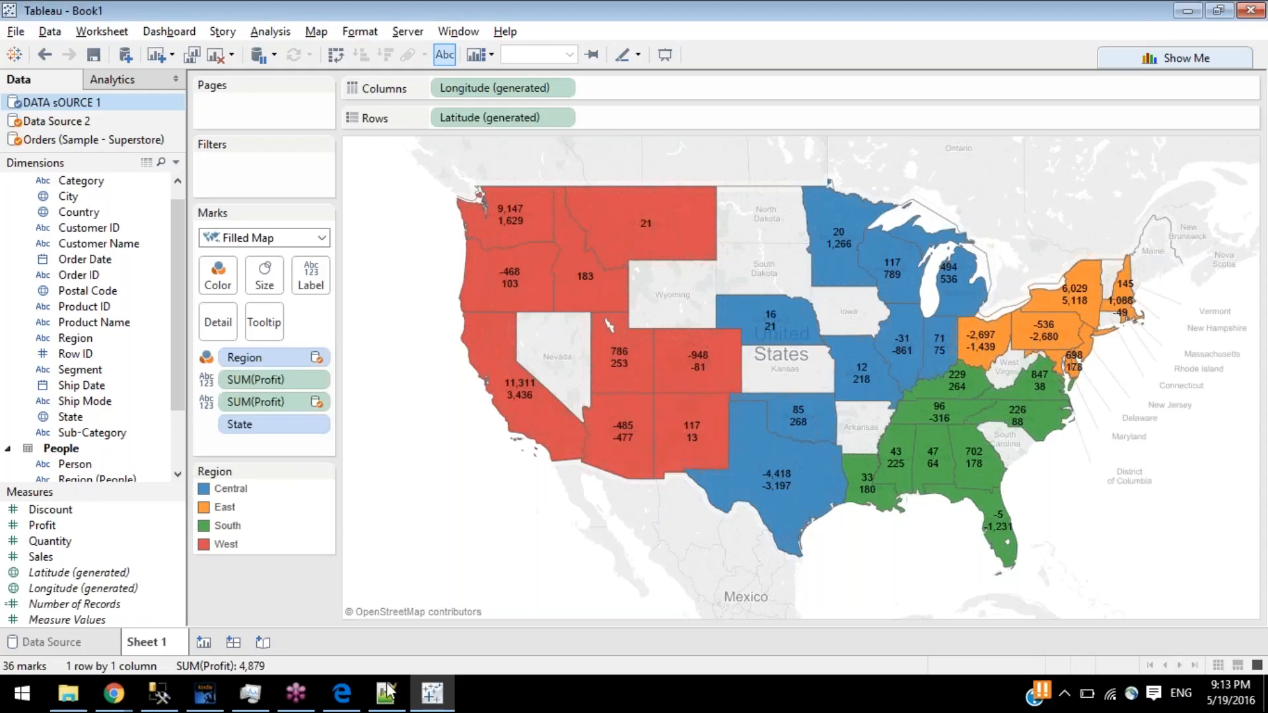
pyautogui.moveTo(390, 695)
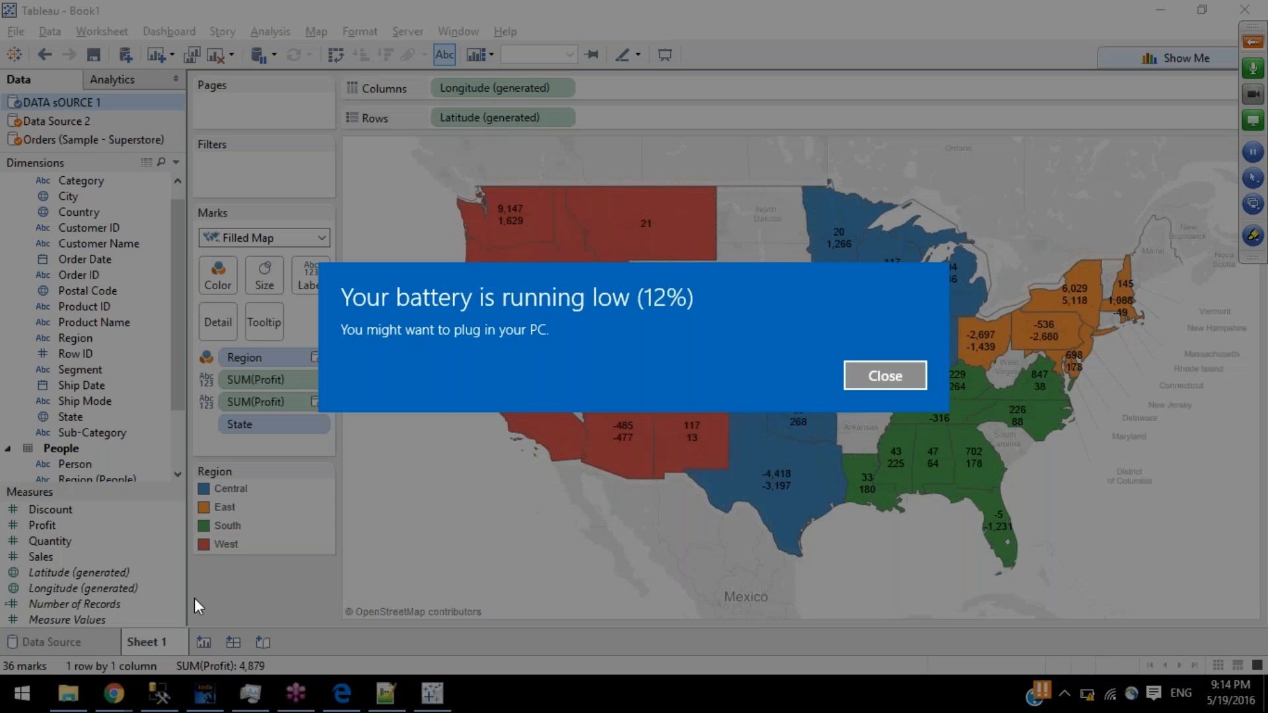
pyautogui.press('Return')
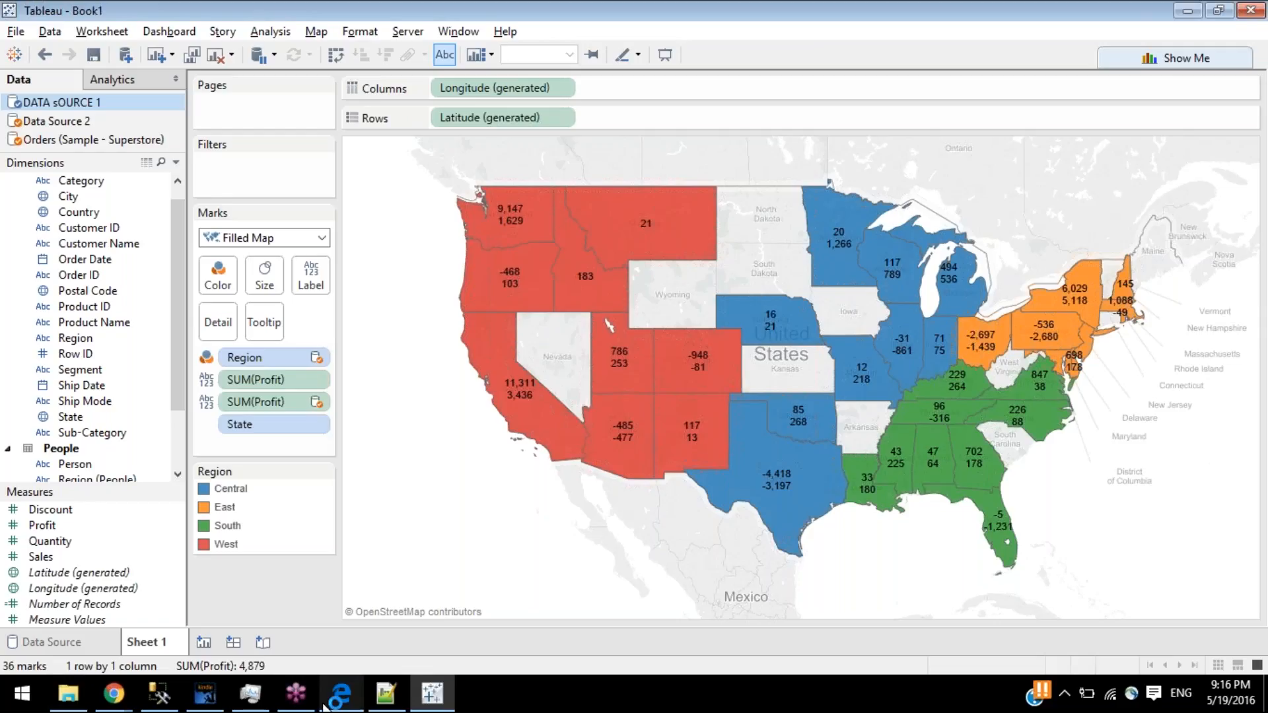
# - Switch to Chrome and search Google for "microsoft sql server" in a new tab
pyautogui.click(326, 702)
pyautogui.click(327, 705)
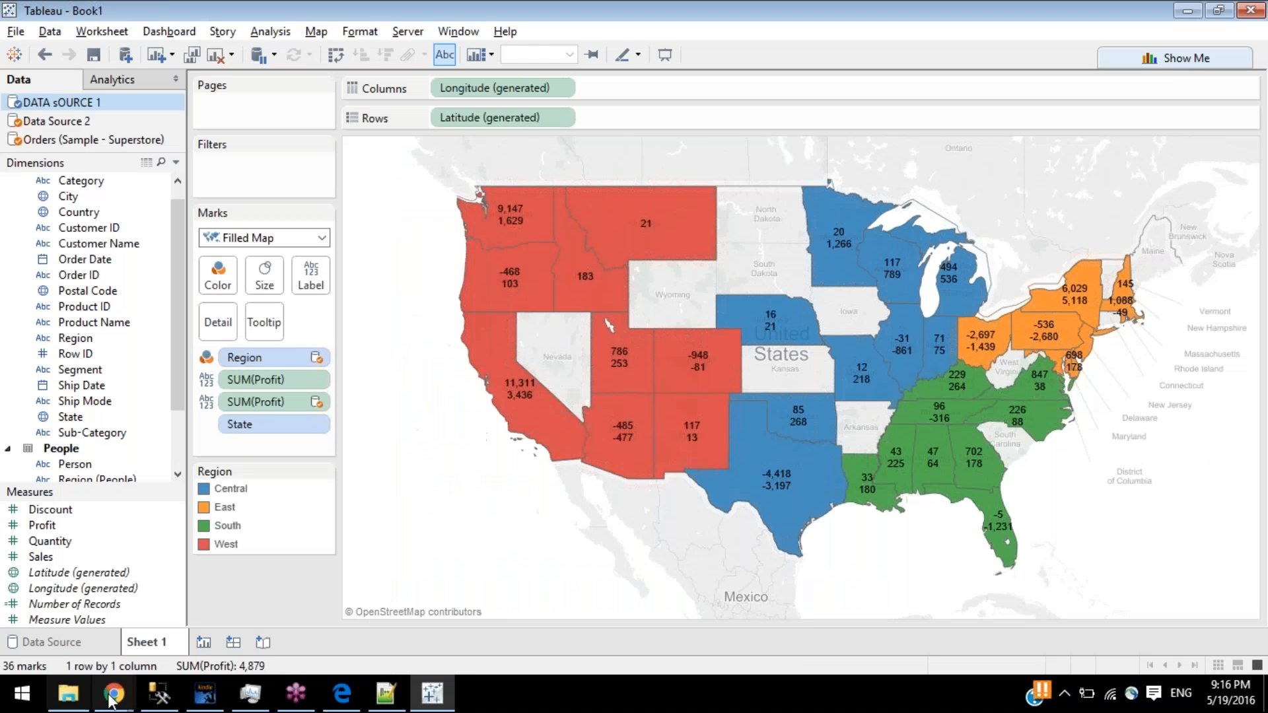
pyautogui.moveTo(114, 695)
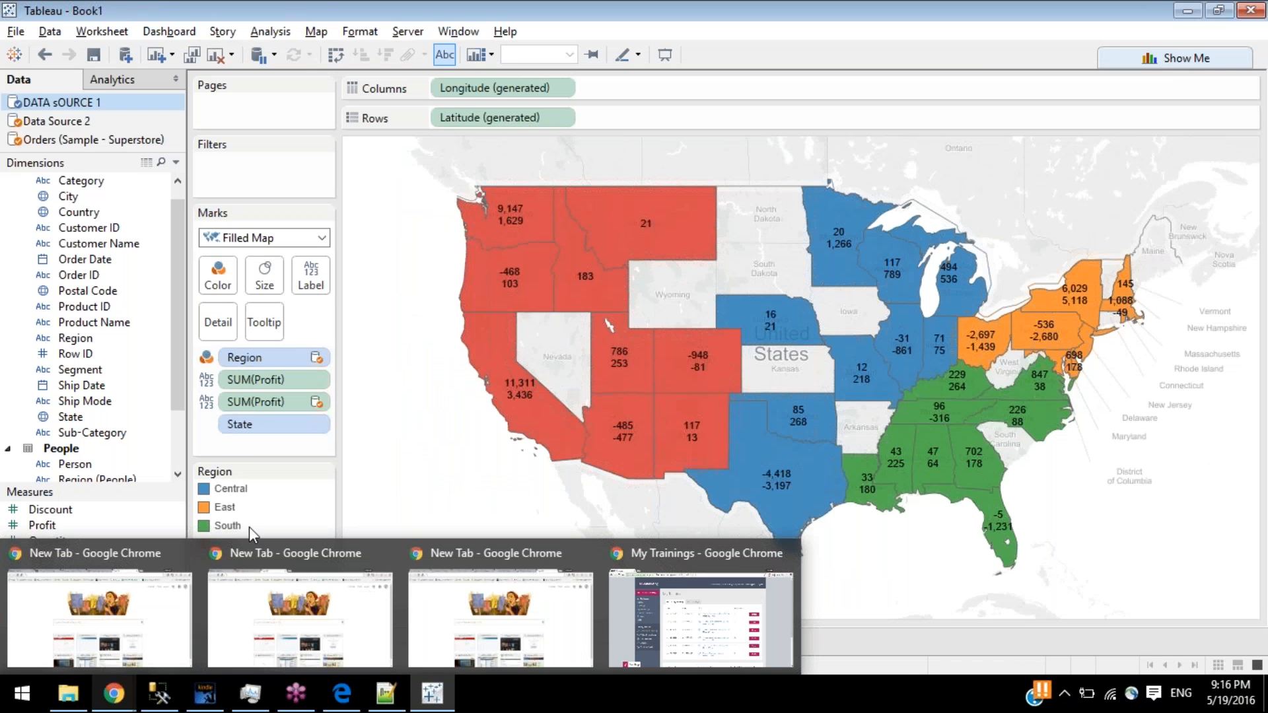
pyautogui.click(712, 656)
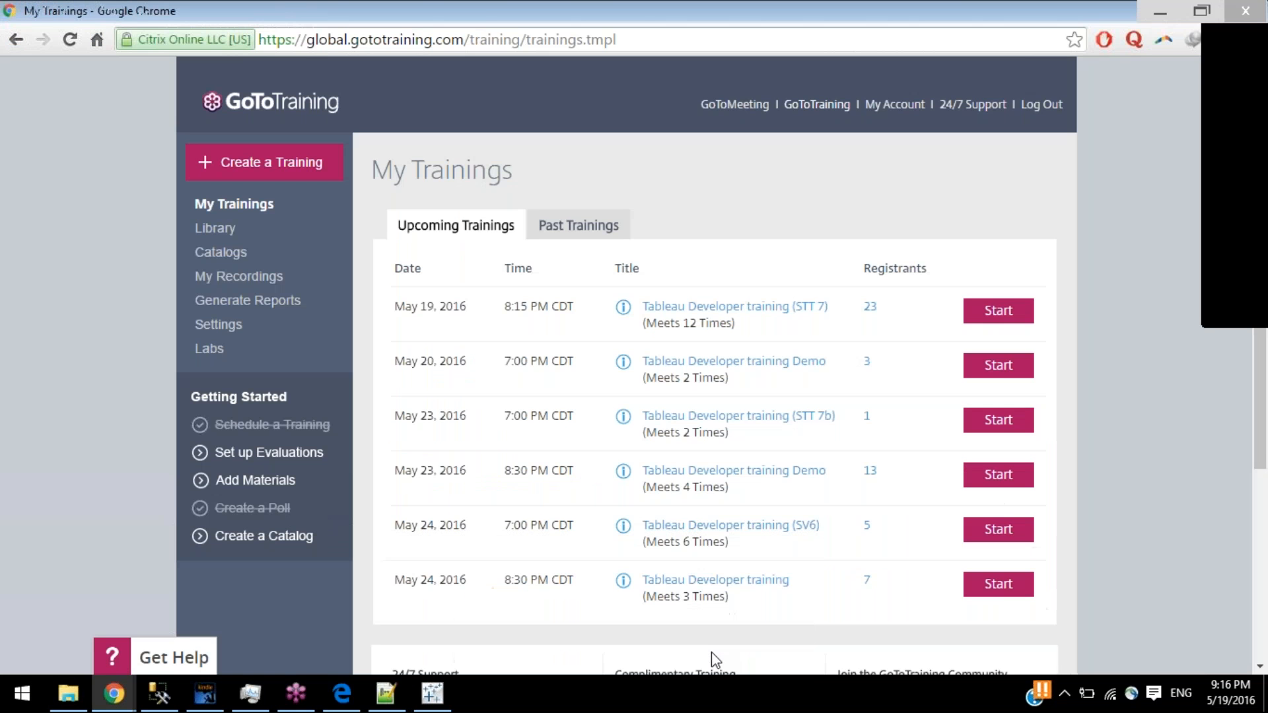
pyautogui.click(198, 6)
pyautogui.write('microsof')
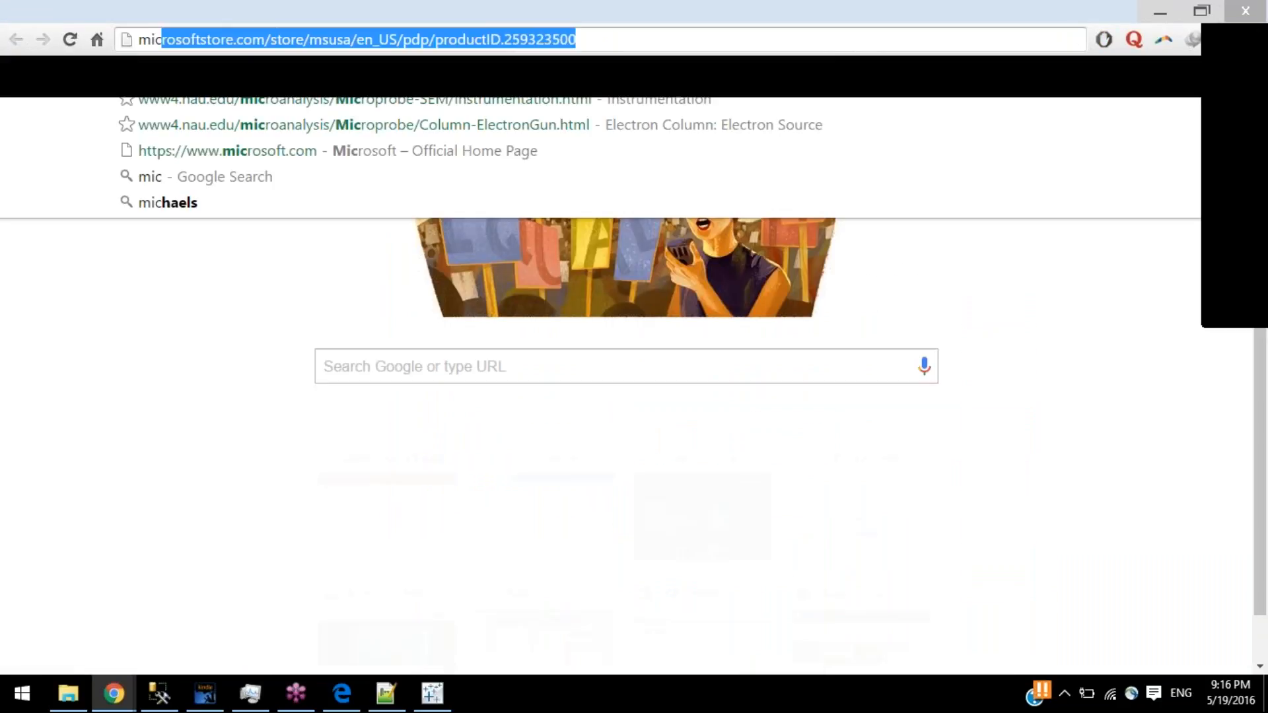
pyautogui.write('t sql server')
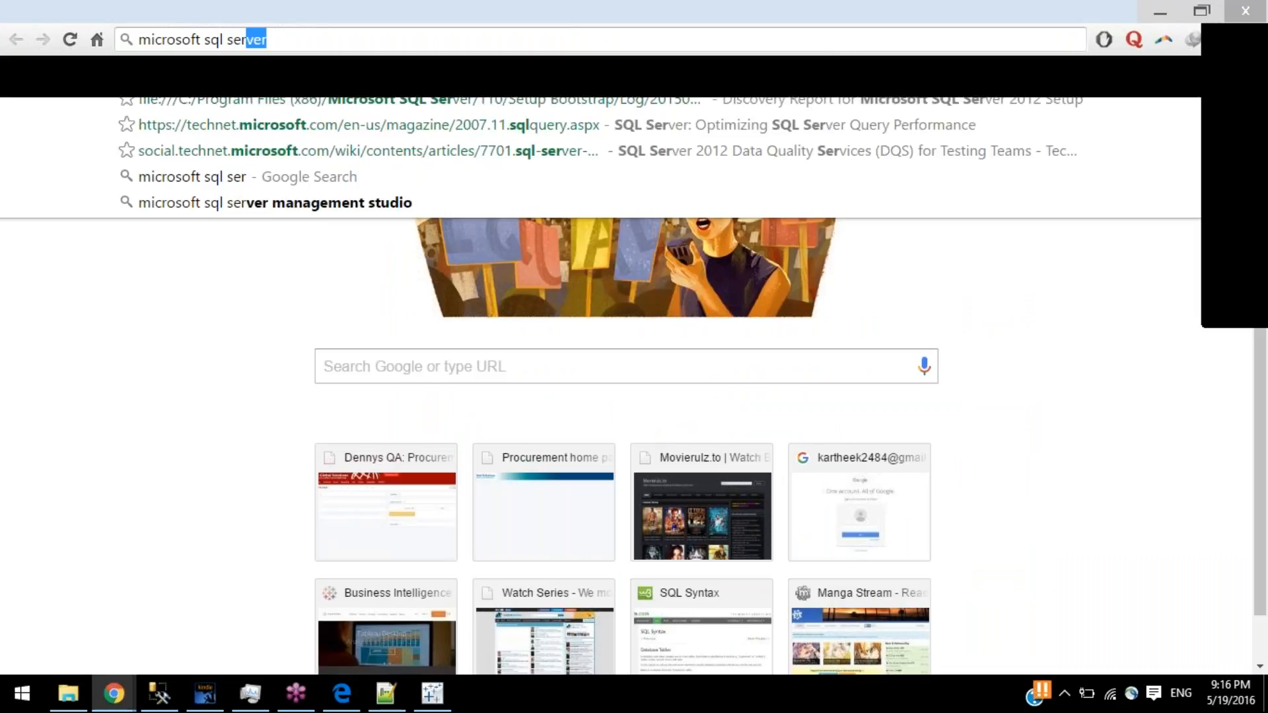
pyautogui.press('Return')
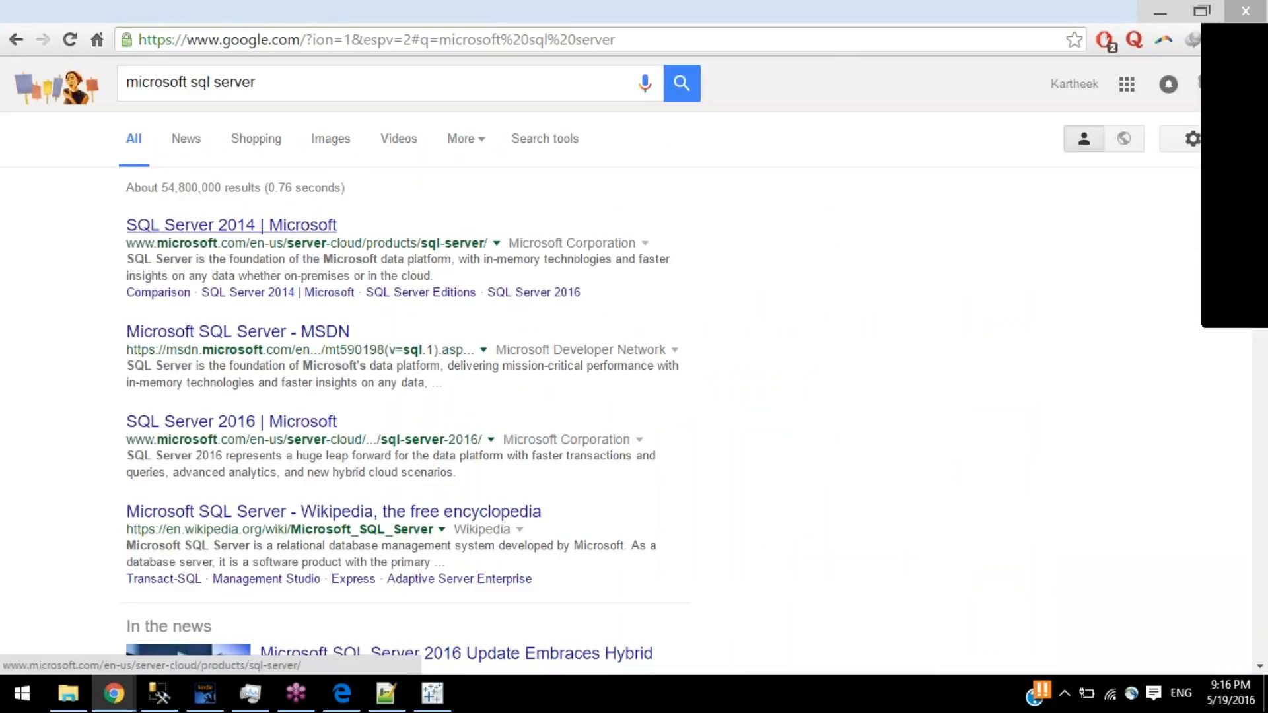
# - Open the SQL Server 2014 page on Microsoft's site, look through its resources and benefits, and return to the search results
pyautogui.click(198, 225)
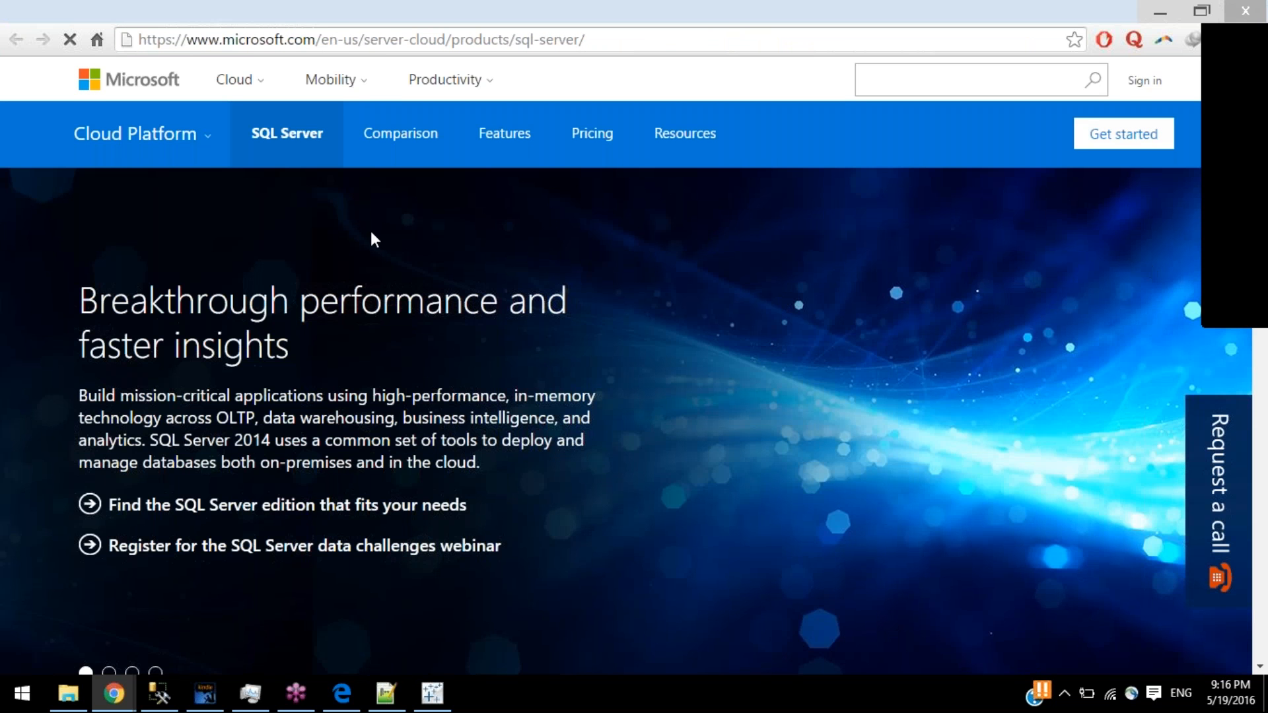
pyautogui.scroll(-8, 371, 232)
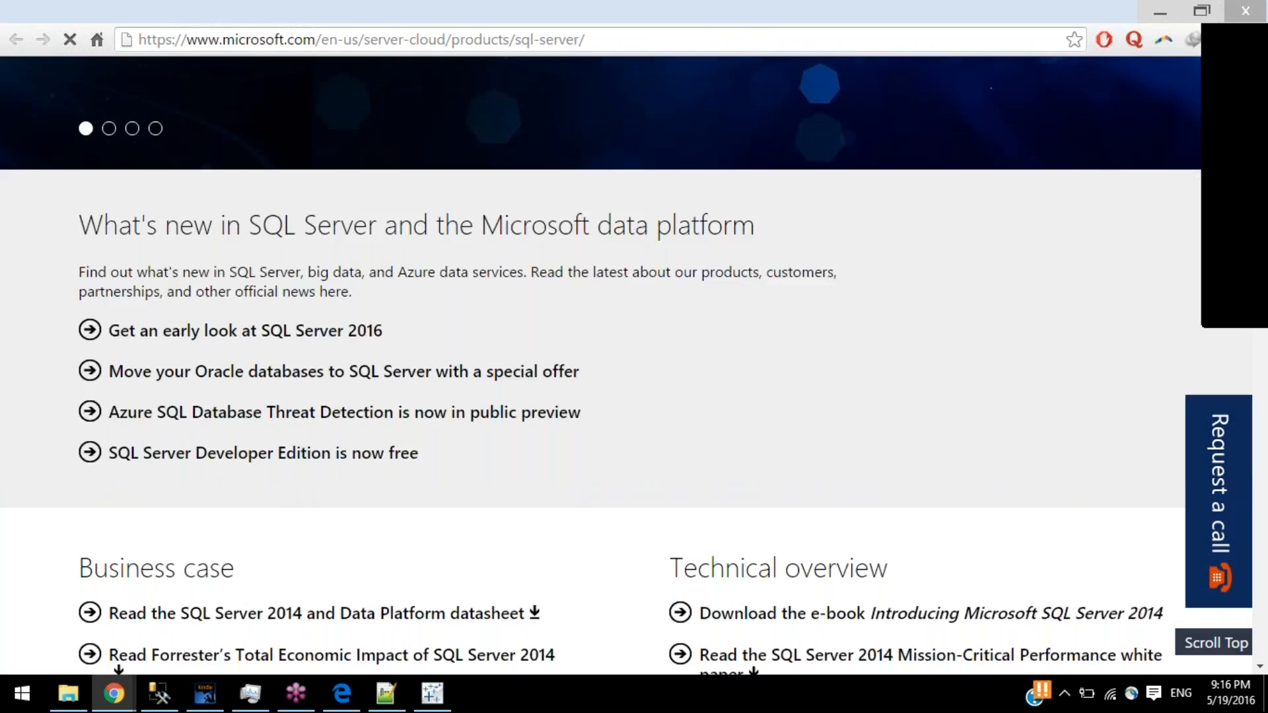
pyautogui.scroll(-7, 371, 231)
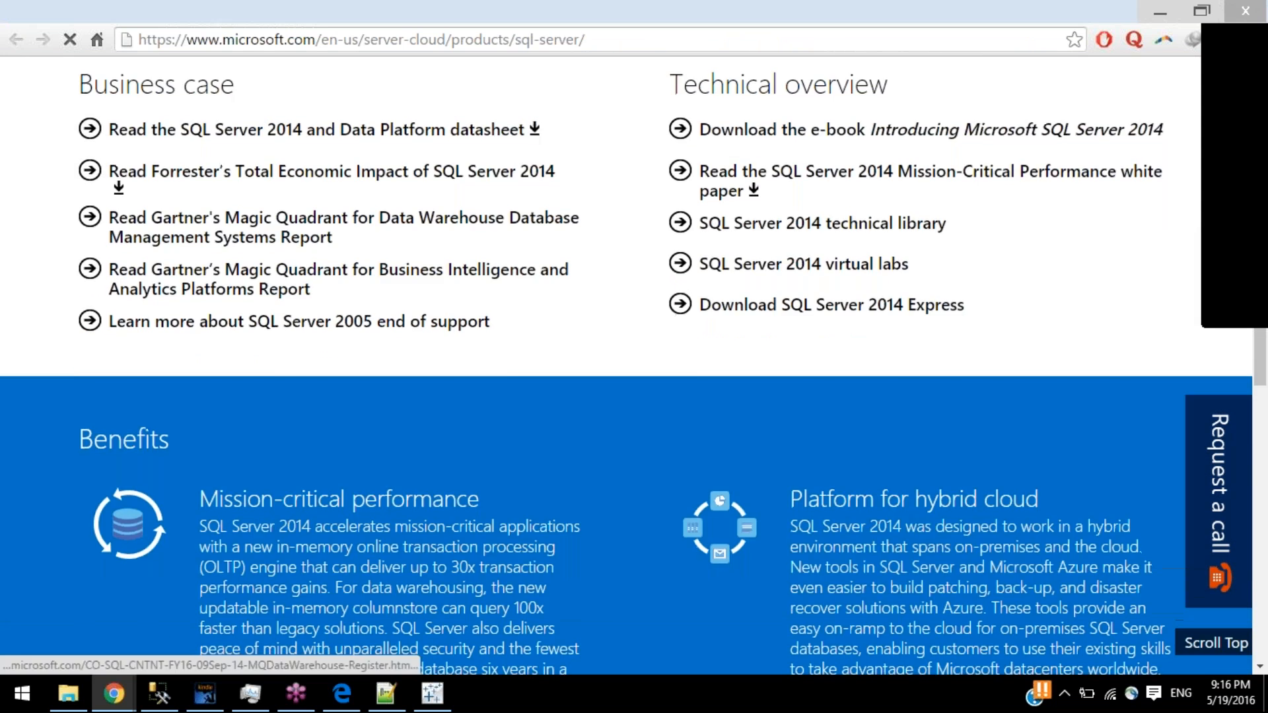
pyautogui.scroll(-5, 371, 231)
pyautogui.hotkey('alt', 'Left')
# - Search Google for "microsoft sql server download"
pyautogui.click(349, 77)
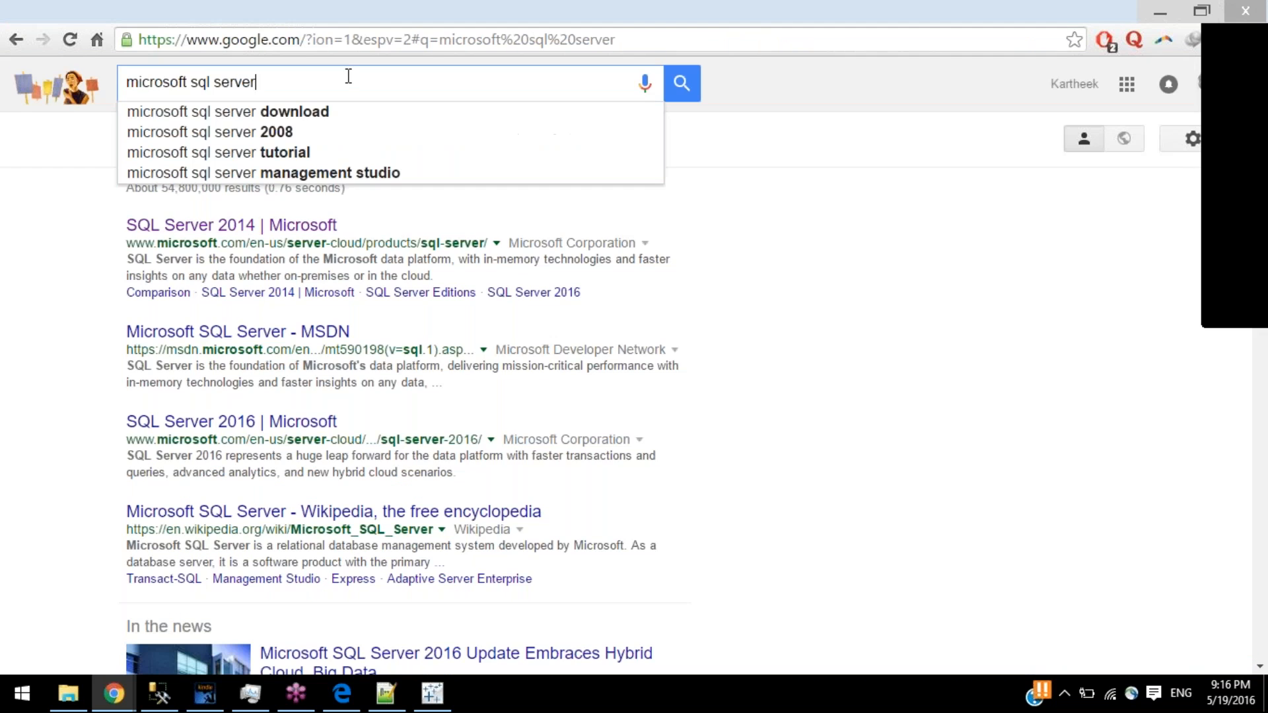
pyautogui.write('do')
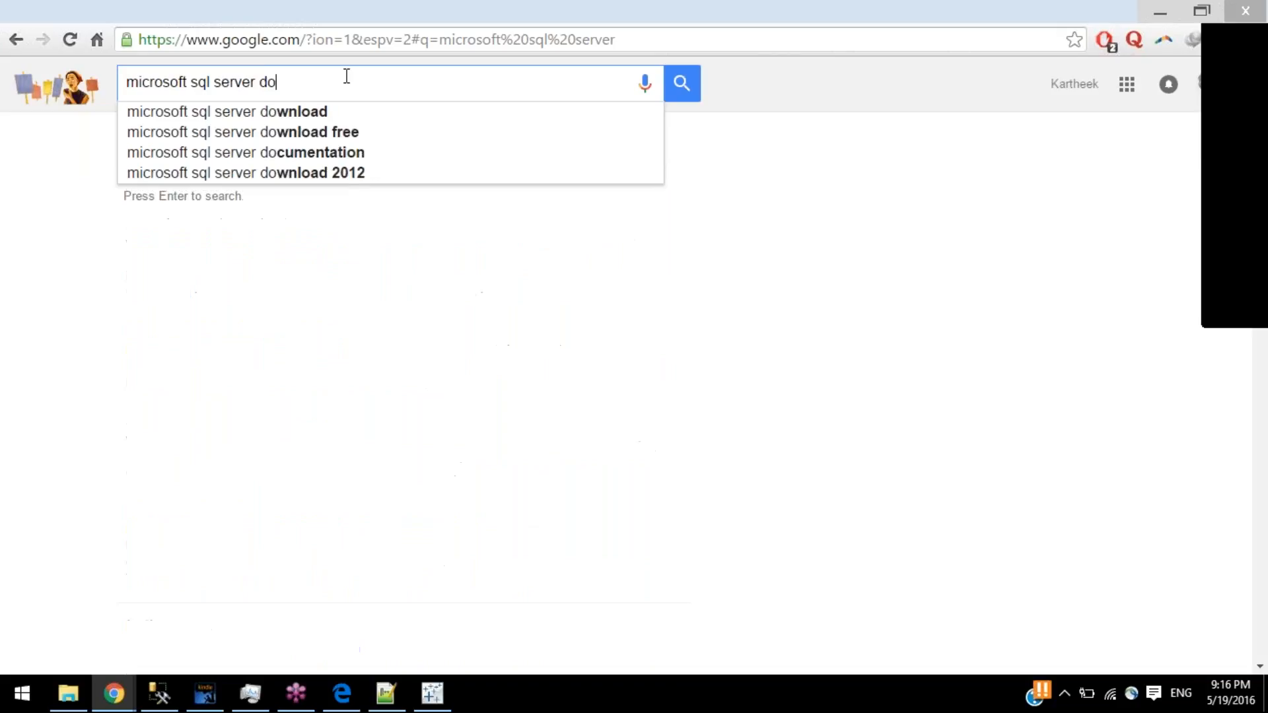
pyautogui.write('wnload')
pyautogui.press('Return')
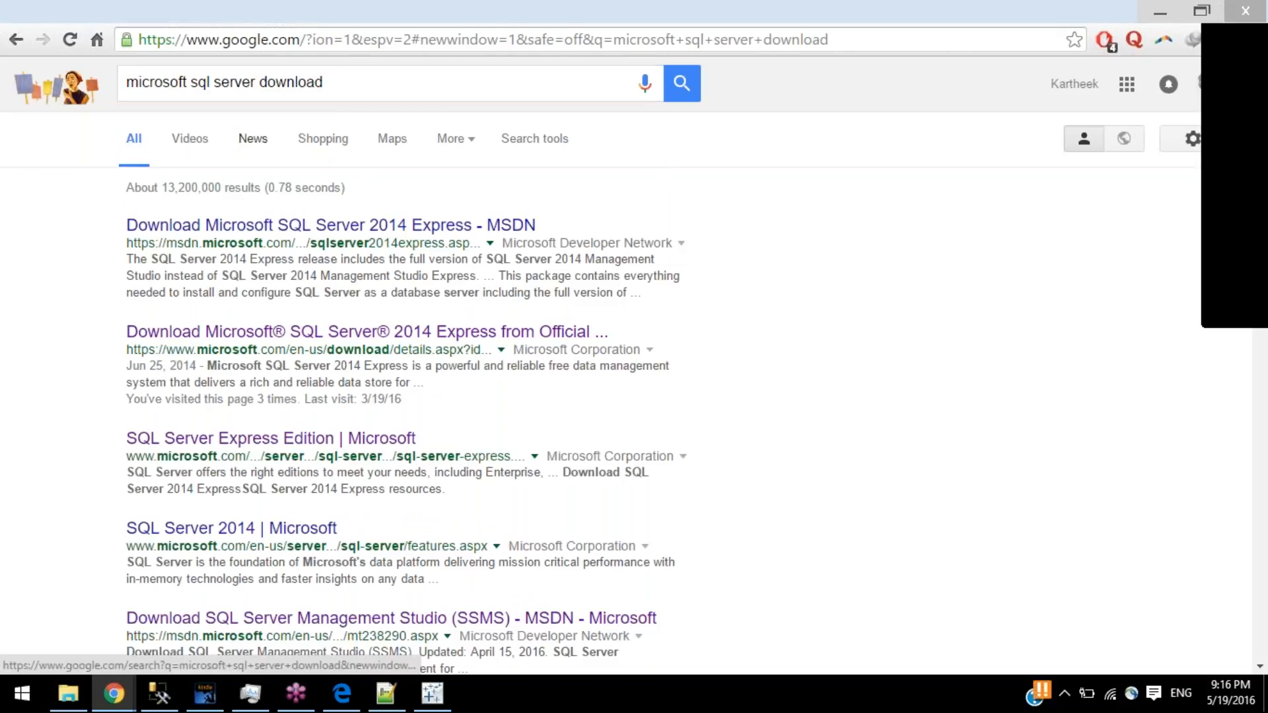
# - Open the MSDN SQL Server 2014 Express download page and check its registration link and the site's trial software options
pyautogui.click(317, 231)
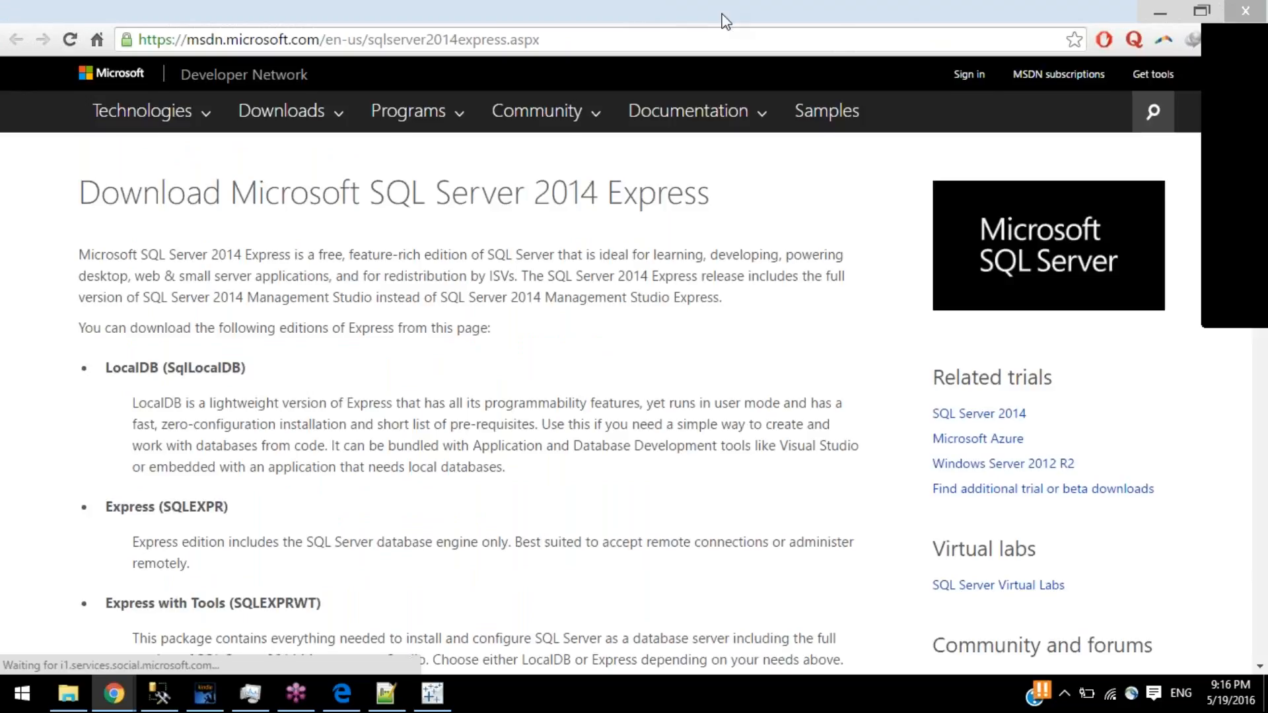
pyautogui.scroll(-10, 531, 354)
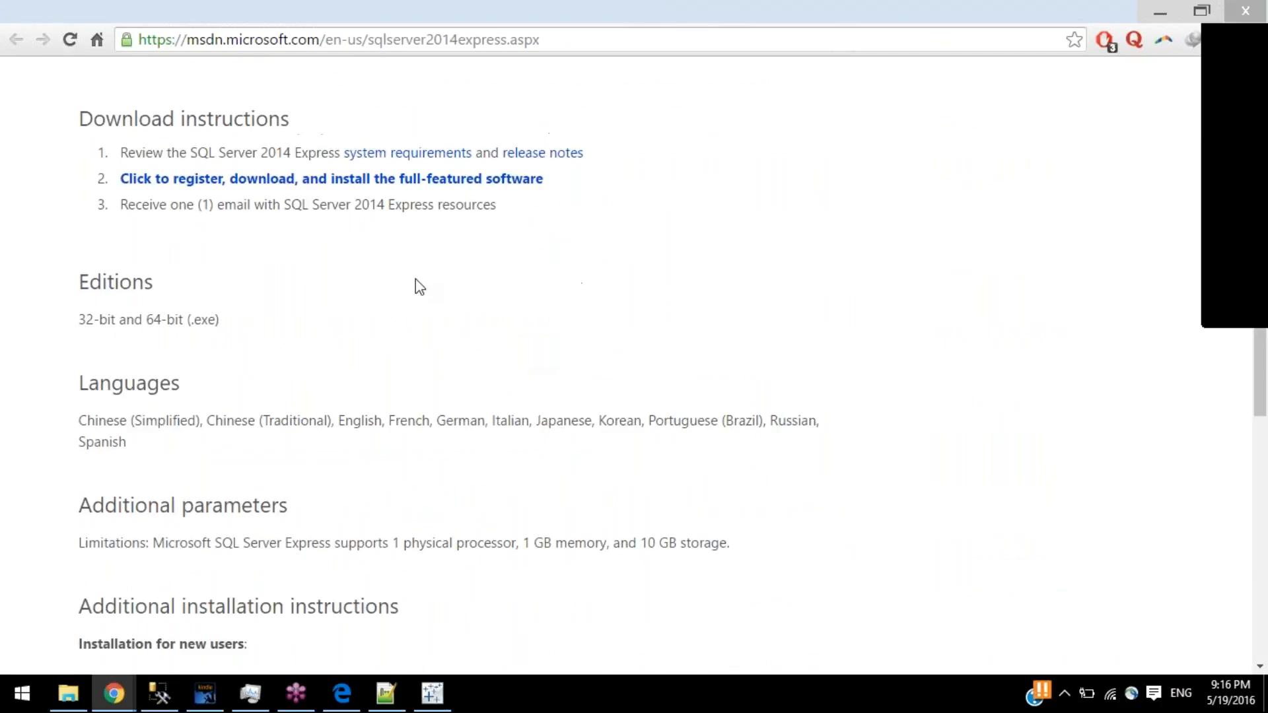
pyautogui.click(159, 181)
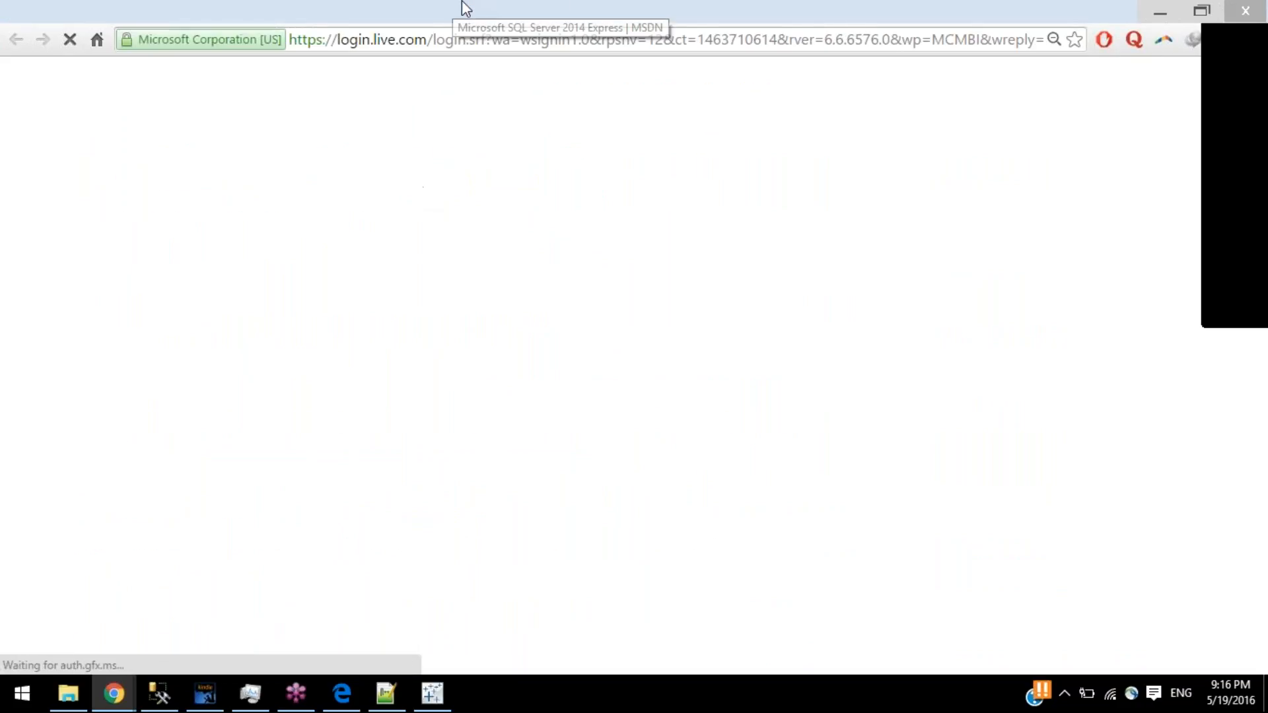
pyautogui.click(466, 7)
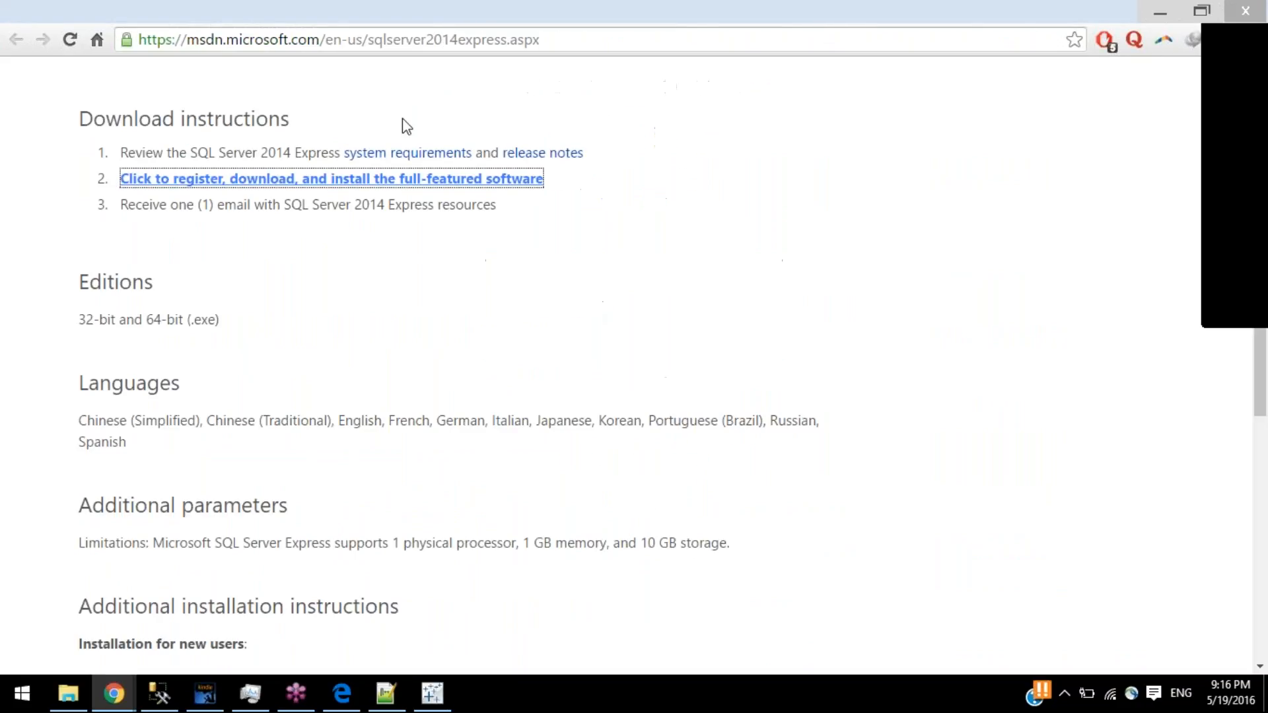
pyautogui.click(505, 280)
pyautogui.scroll(10, 507, 284)
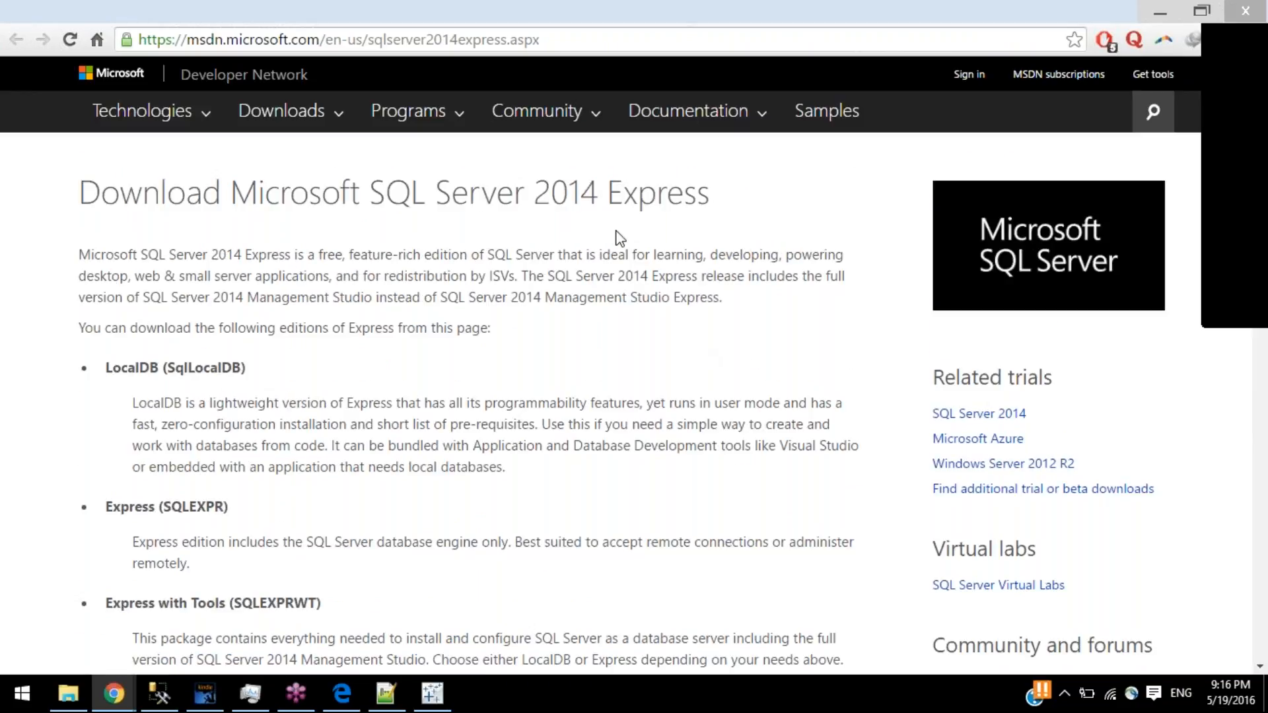
pyautogui.click(303, 126)
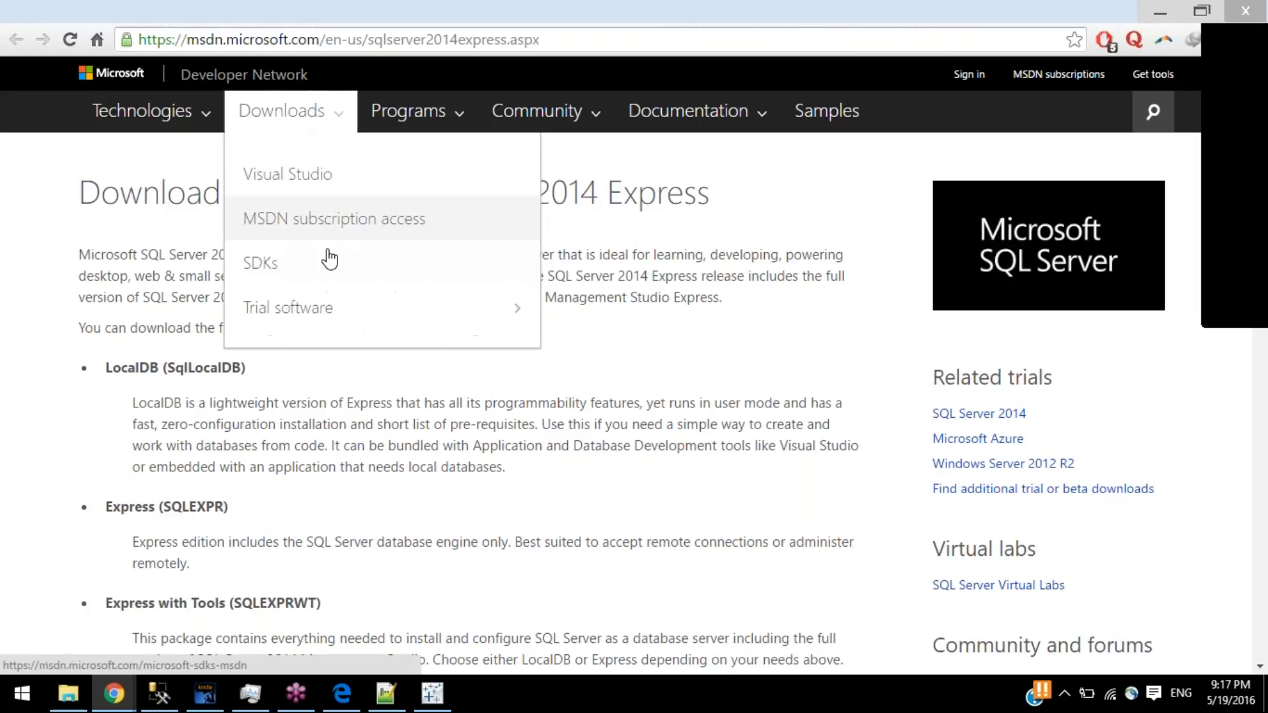
pyautogui.moveTo(308, 323)
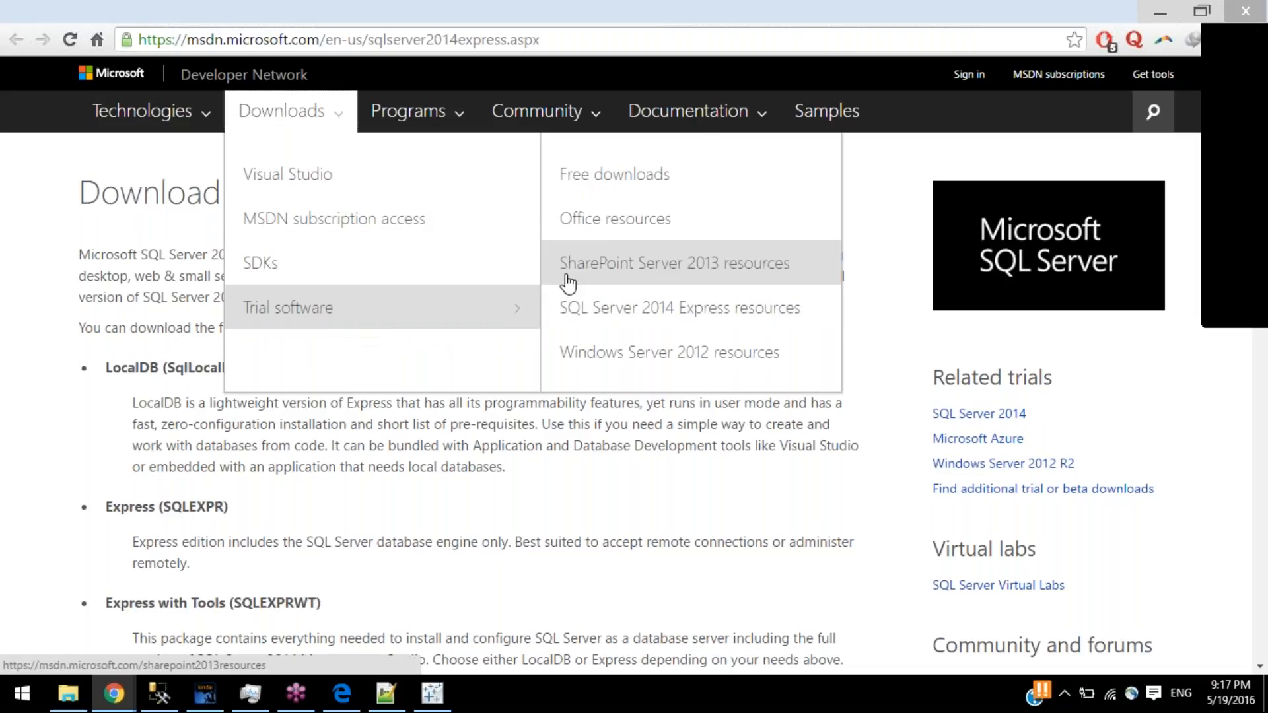
# - Return to the Google results and search for the suggested "microsoft sql server 2008 download"
pyautogui.click(284, 9)
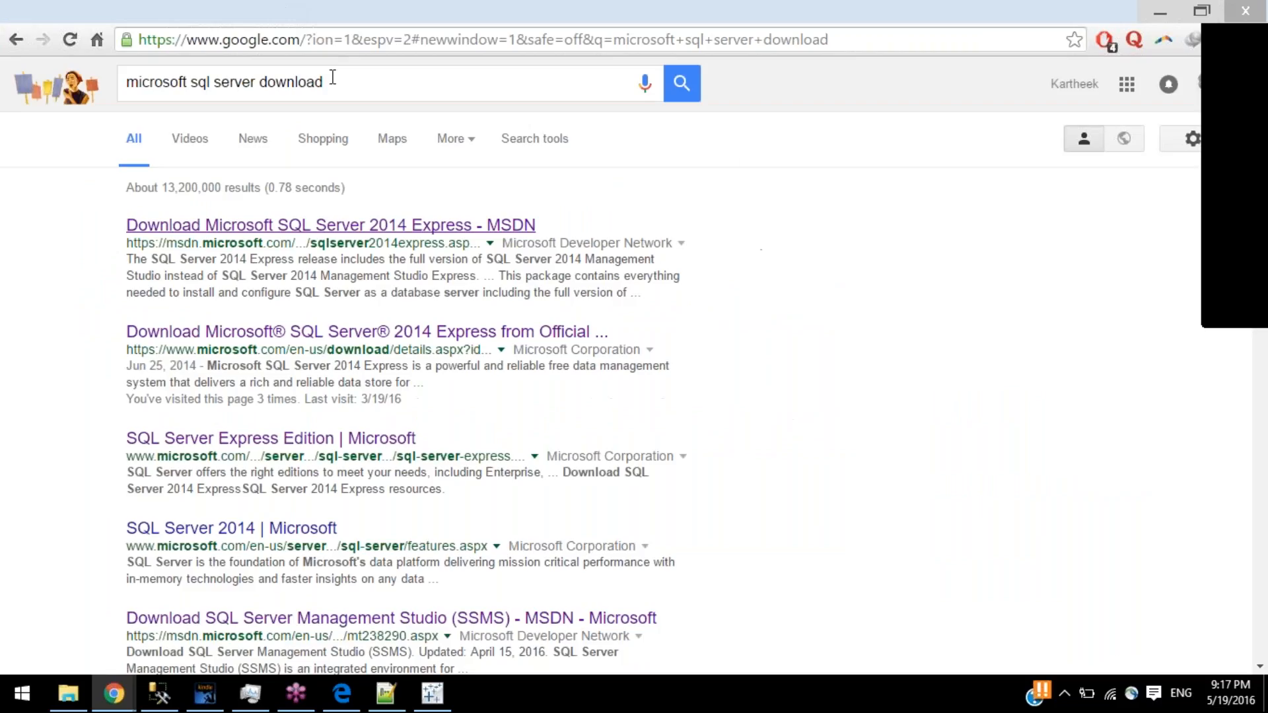
pyautogui.click(331, 78)
pyautogui.moveTo(328, 82); pyautogui.dragTo(113, 50)
pyautogui.click(333, 95)
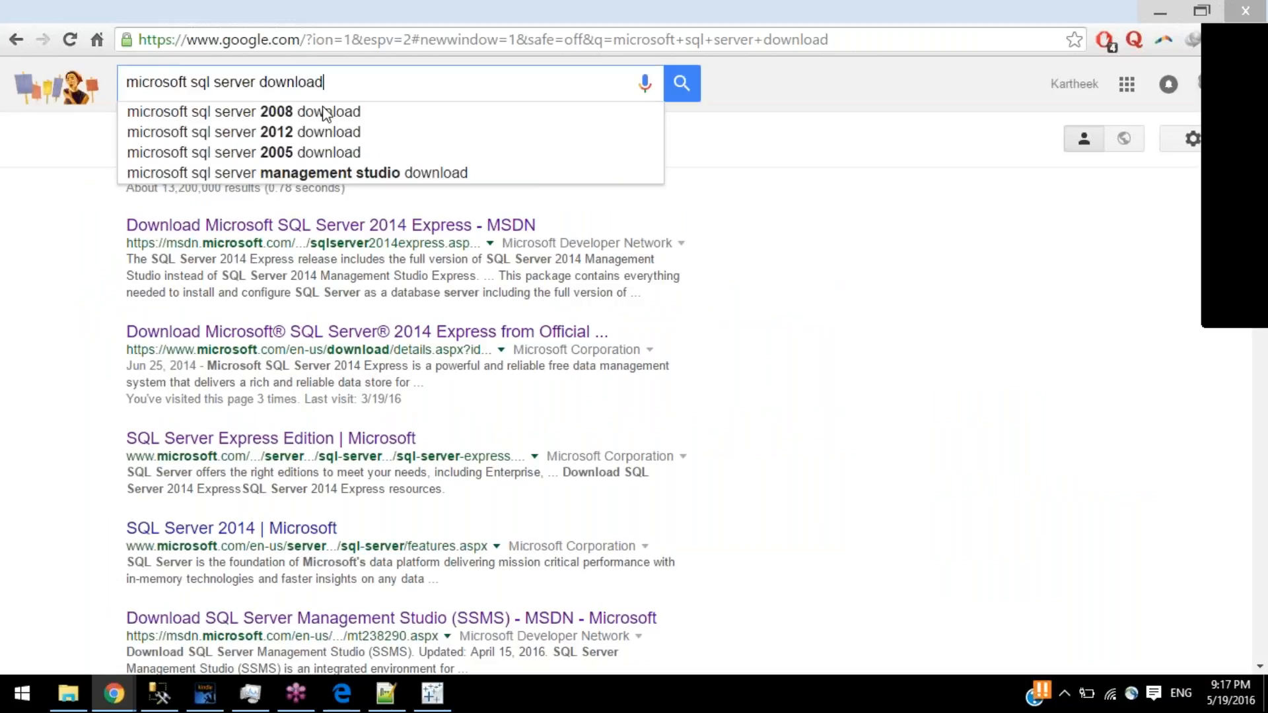
pyautogui.click(323, 112)
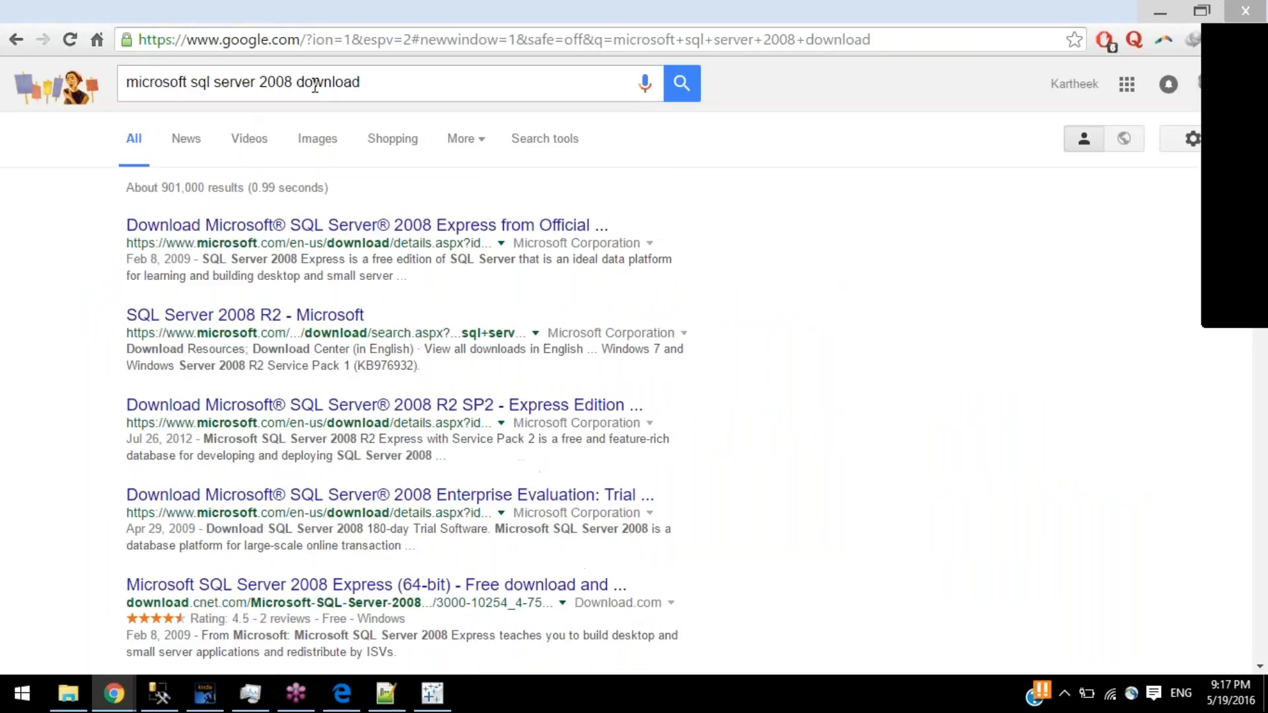
# - Open Microsoft's SQL Server 2008 Express download page, view the downloadable files, close the file selection and review the page's remaining sections
pyautogui.click(299, 232)
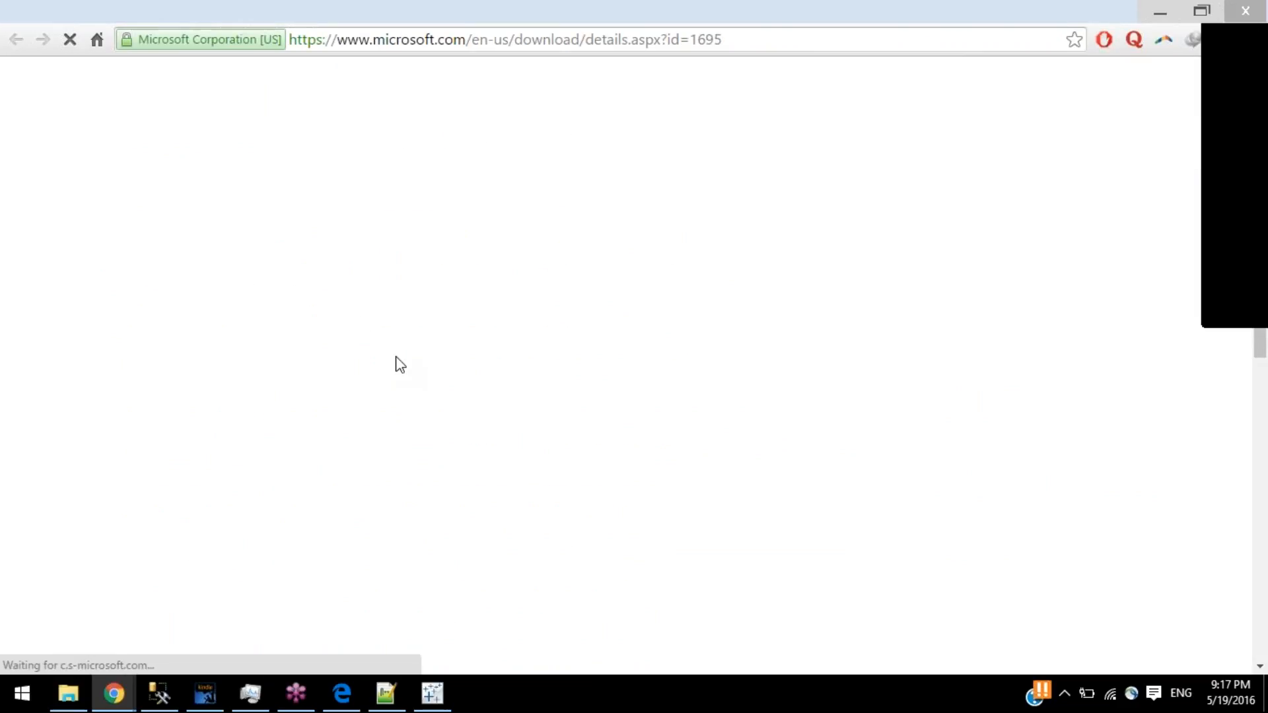
pyautogui.scroll(-5, 470, 506)
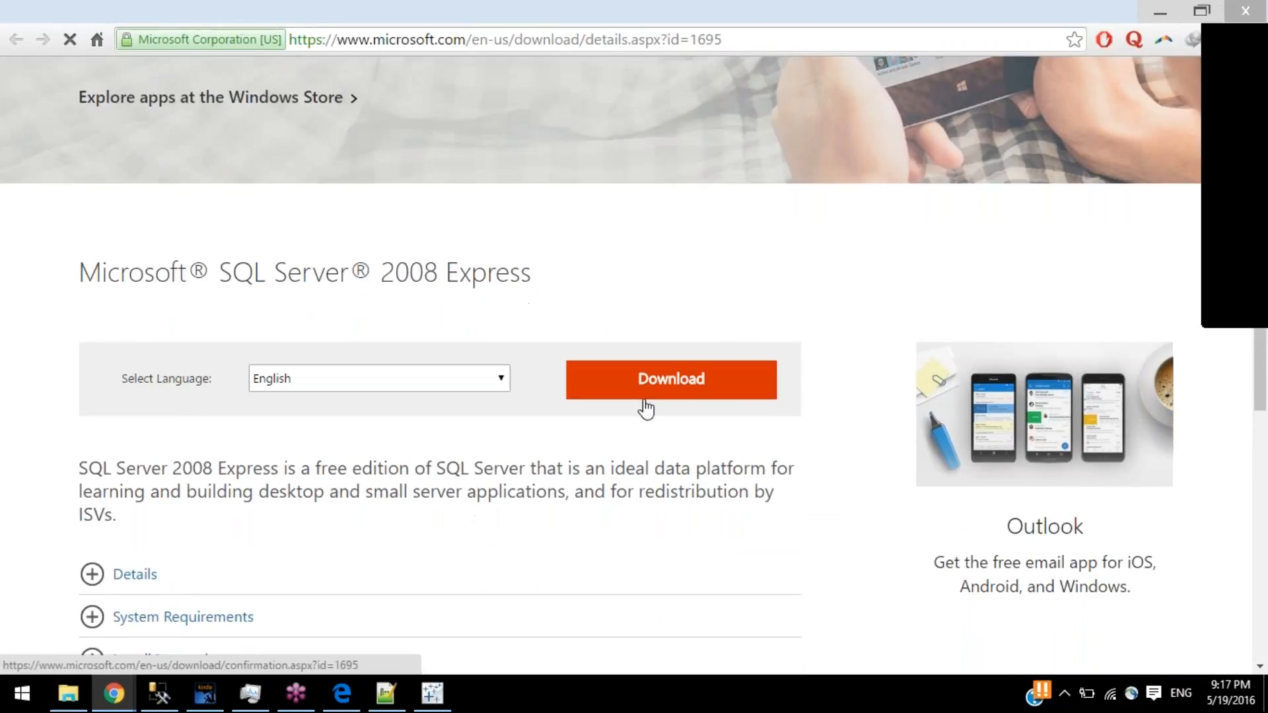
pyautogui.click(647, 386)
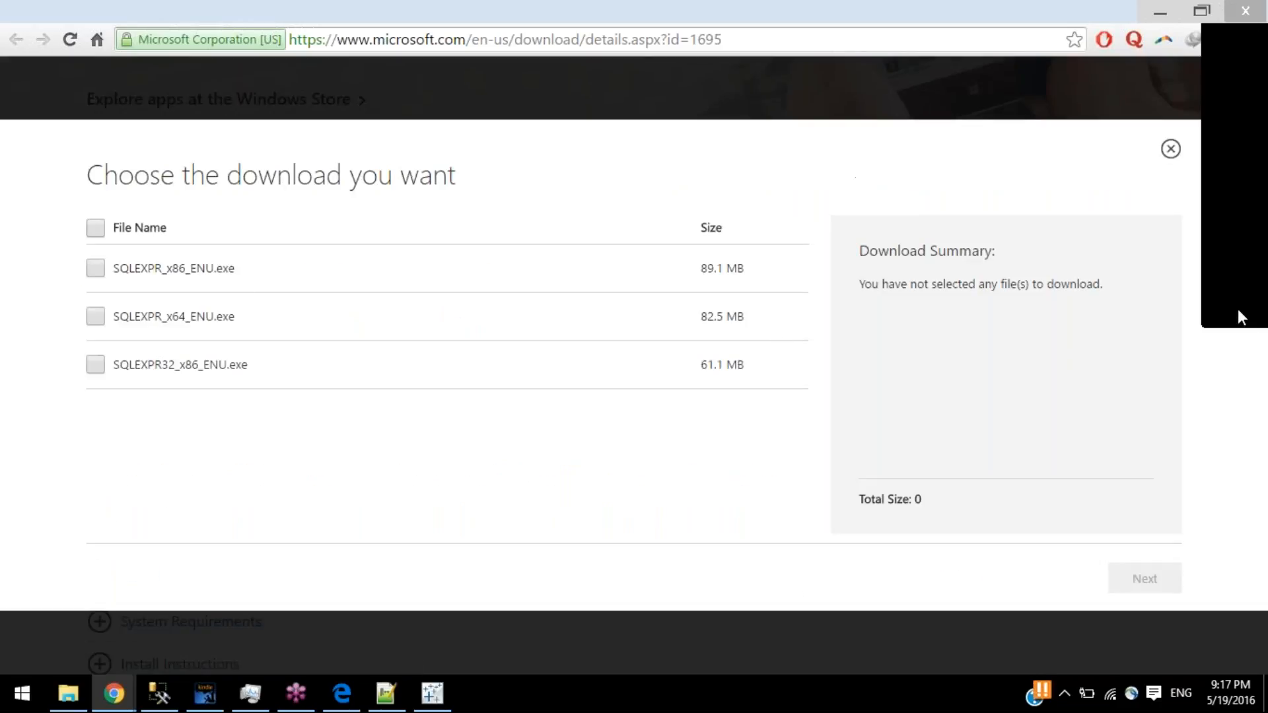
pyautogui.click(1171, 152)
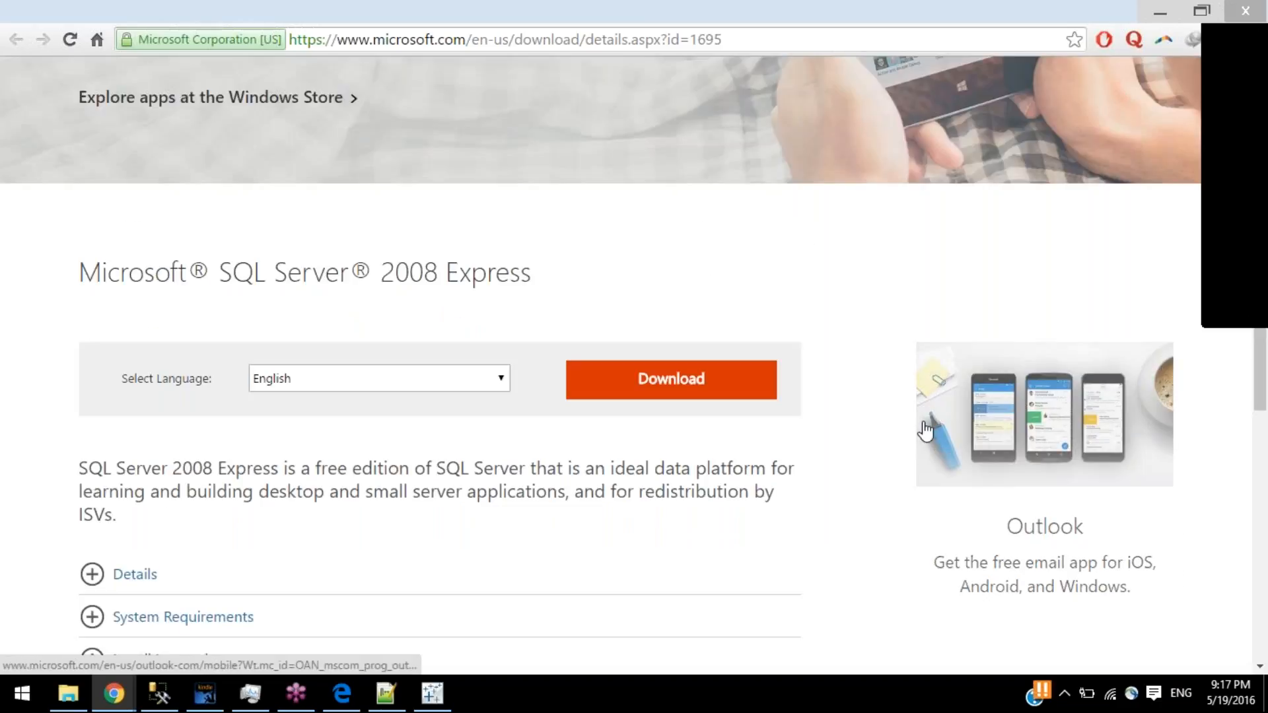
pyautogui.scroll(-4, 925, 429)
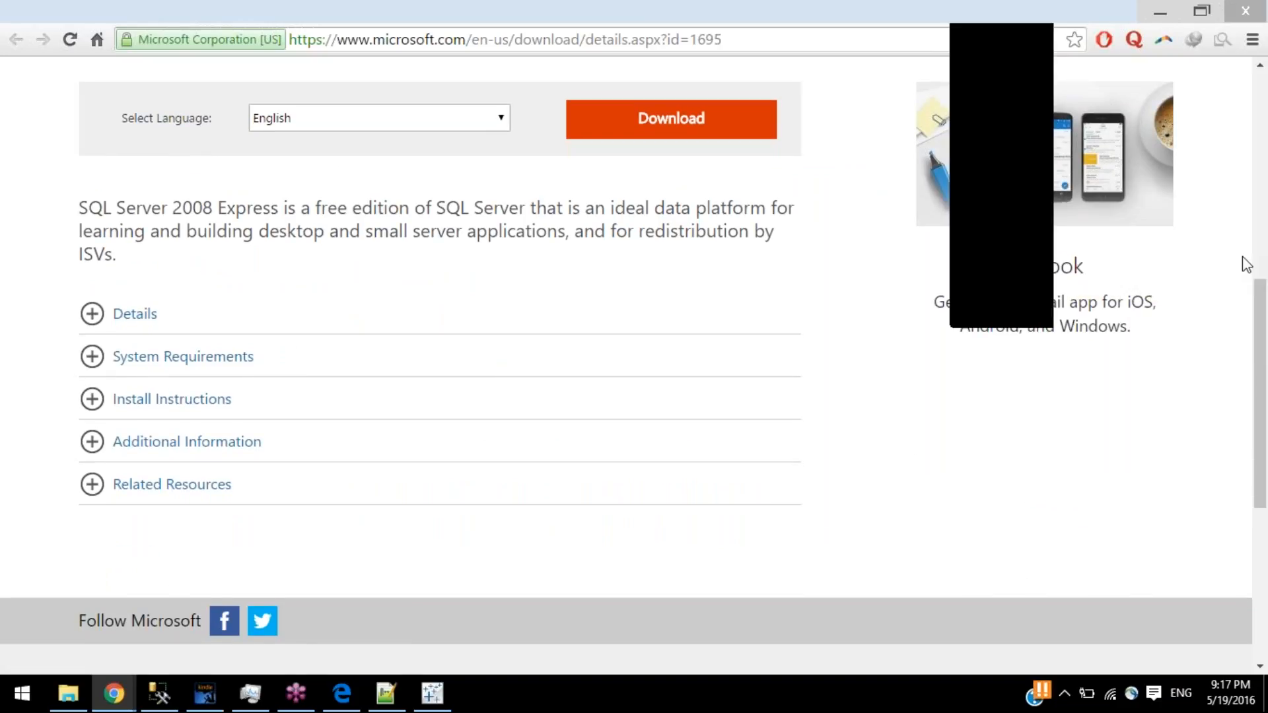